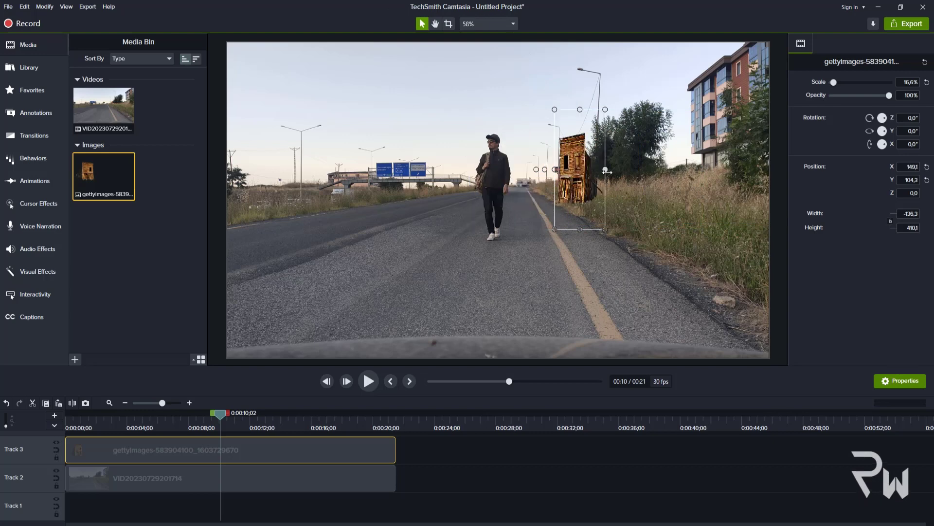
- Enlarge the wooden house image to about 21.5% scale and place it beside the road at about X 90, Y 136
left_click_drag(643, 229, 665, 237)
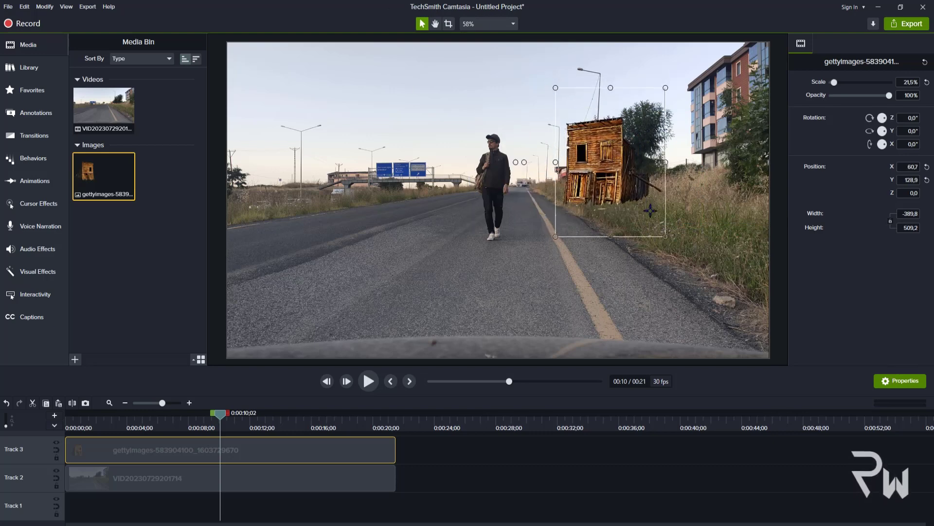
left_click_drag(637, 198, 647, 197)
- Add a Color Adjustment effect to the wooden house with brightness 14, contrast -16 and saturation -25, then scrub back to the start
right_click(637, 173)
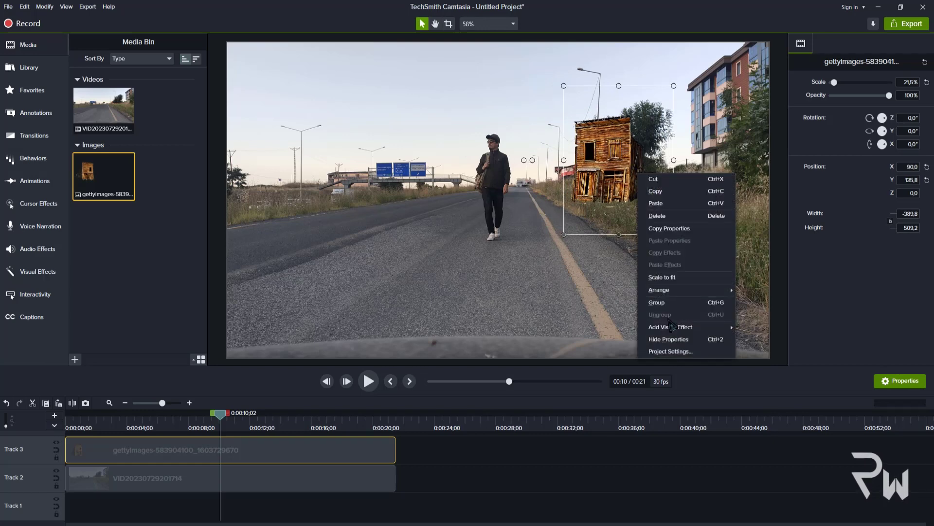
mouse_move(681, 327)
left_click(791, 351)
left_click_drag(860, 267, 841, 281)
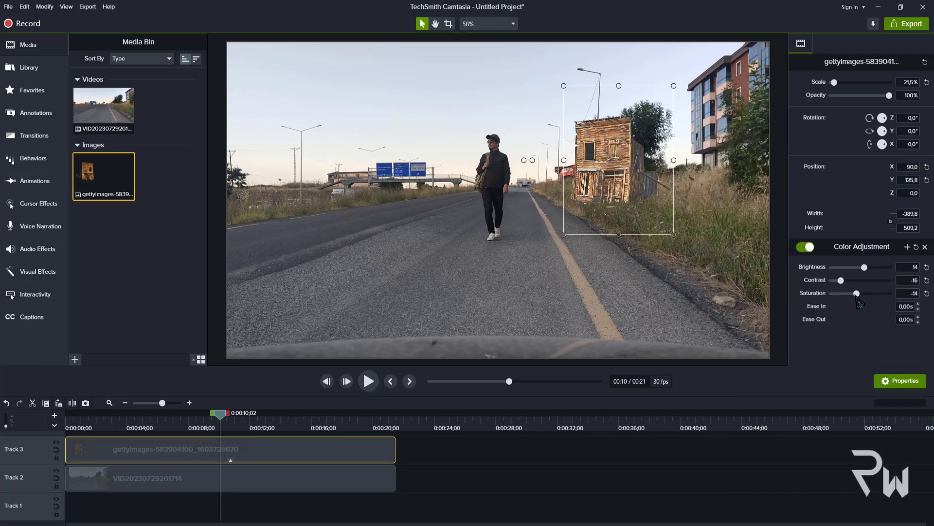
left_click_drag(220, 414, 278, 469)
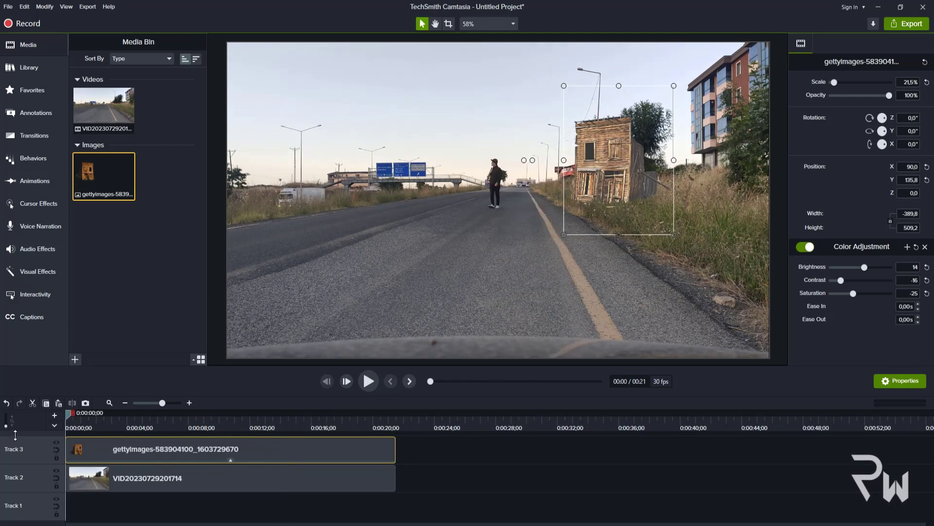
- Add the rusty truck image pngwing.com.png on a new track above the house and shrink it to about 36.3% scale
left_click_drag(168, 175, 92, 454)
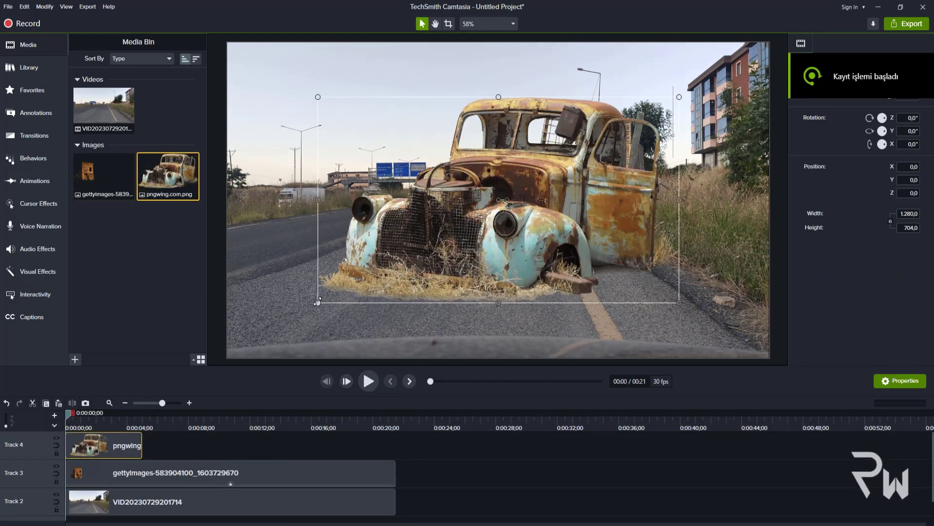
left_click_drag(318, 302, 548, 172)
left_click_drag(594, 162, 234, 228)
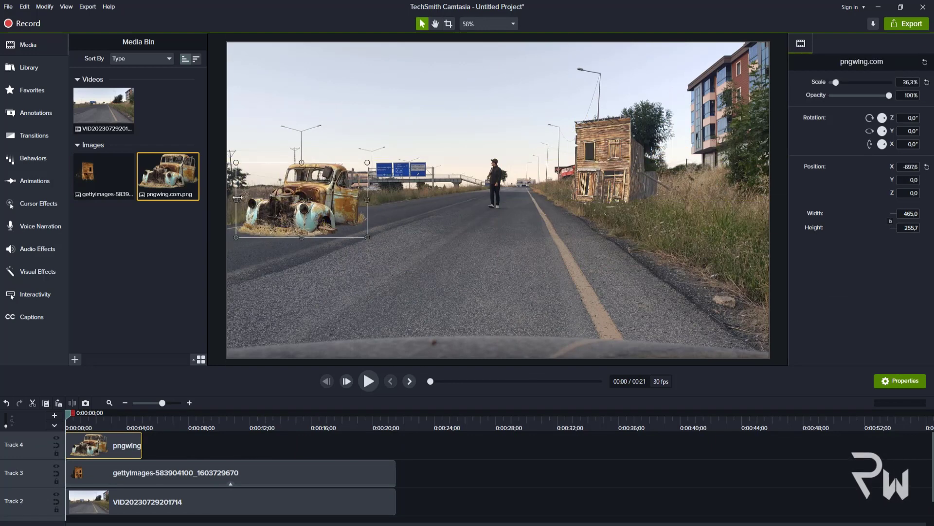
- Mirror the truck horizontally, reduce it to about 23.1% scale and place it on the road's far side at about X -603.5, Y -18.5
left_click_drag(264, 200, 442, 200)
left_click_drag(497, 236, 451, 210)
left_click_drag(410, 185, 273, 211)
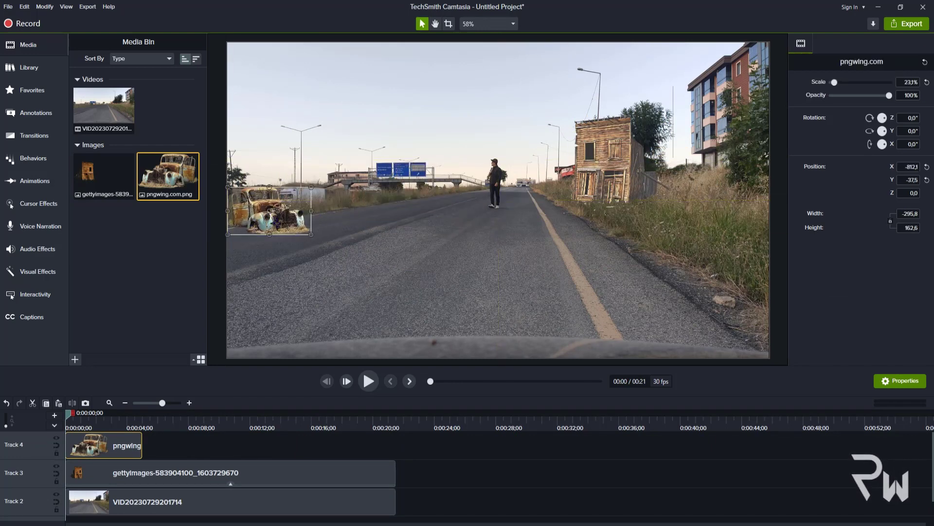
left_click_drag(319, 234, 378, 229)
- Extend the truck clip to the end of the road video and duplicate it onto a separate track
left_click_drag(160, 423, 396, 447)
left_click_drag(160, 422, 68, 423)
key("ctrl+c")
key("ctrl+v")
left_click_drag(146, 506, 259, 450)
- Flip the Track 4 truck copy vertically to about -83.9 height and place it directly beneath the truck at about Y -99.8
left_click(263, 469)
left_click_drag(323, 179, 330, 229)
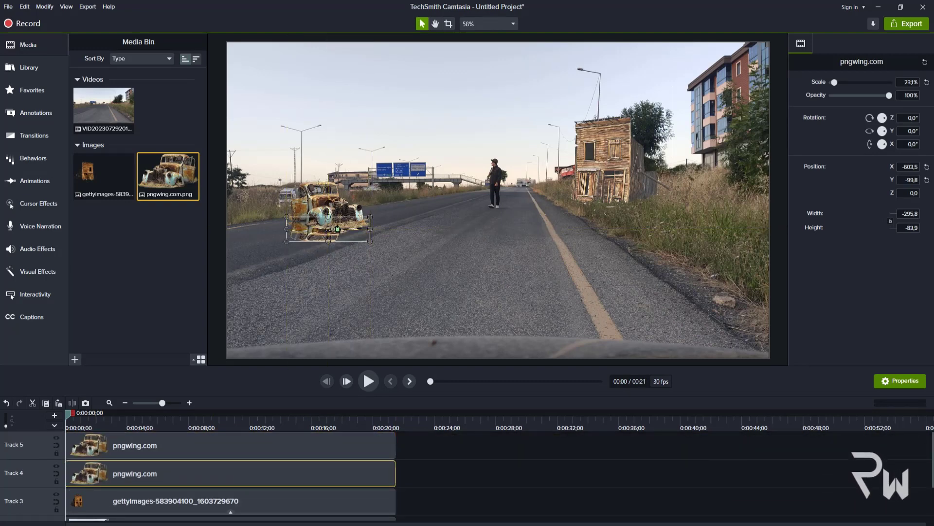
right_click(342, 229)
- Apply Color Adjustment to both truck clips, setting the flipped copy's brightness to -100 and its opacity to 26% for a shadow
left_click_drag(420, 442, 384, 473)
right_click(355, 218)
mouse_move(411, 374)
left_click(496, 247)
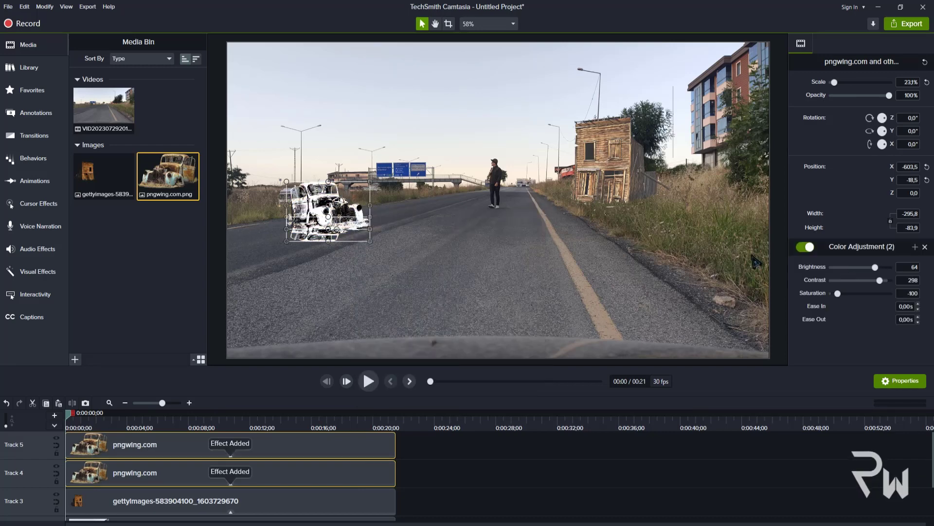
left_click(301, 477)
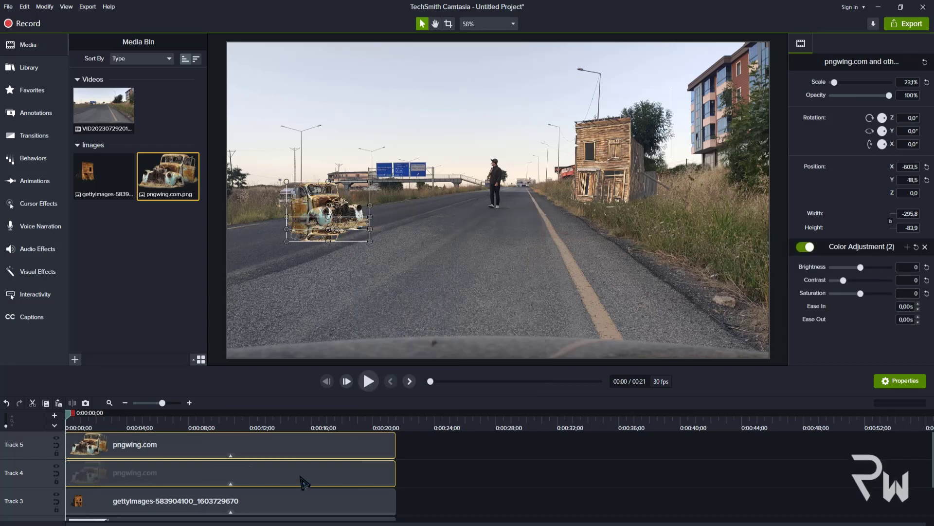
left_click(842, 95)
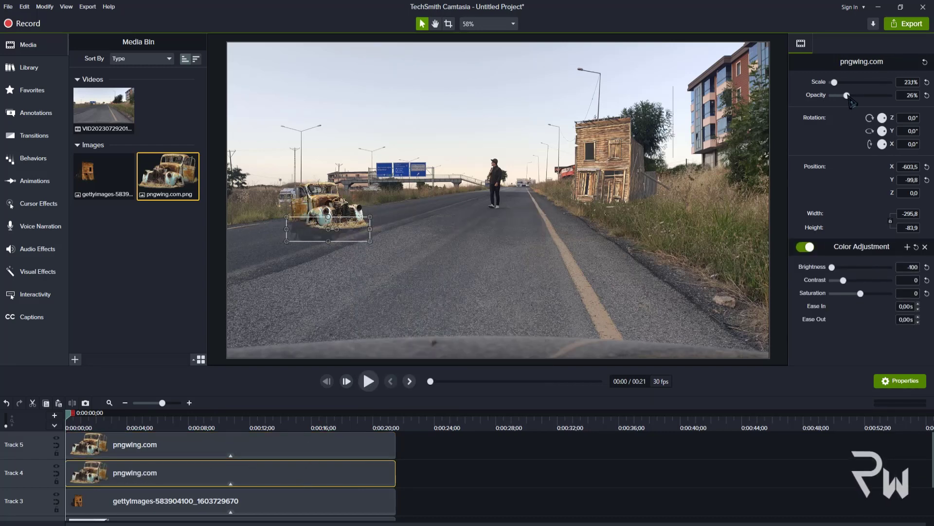
- Squash the truck's shadow copy to about -78.8 height and add a Glow effect with 100% radius and 100% intensity
left_click_drag(332, 241, 328, 239)
right_click(322, 222)
mouse_move(370, 384)
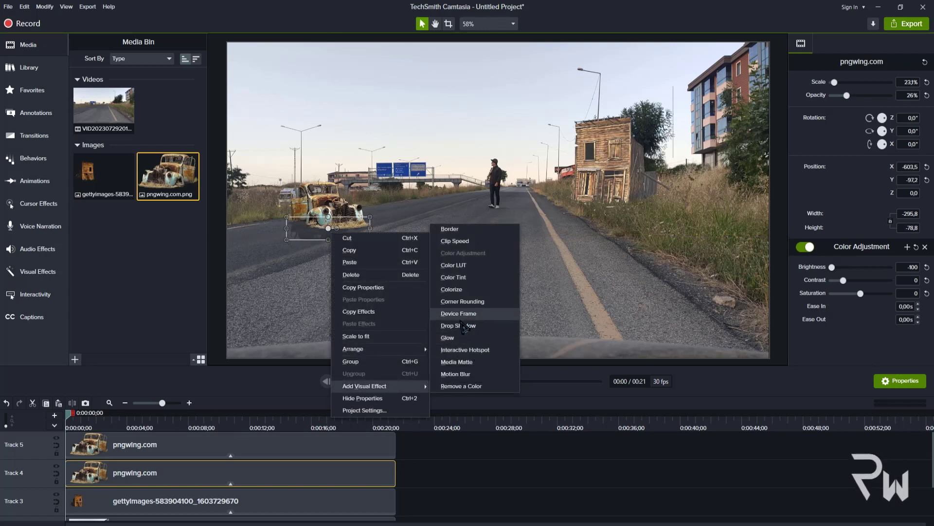
left_click(452, 321)
scroll(846, 316, "down", 2)
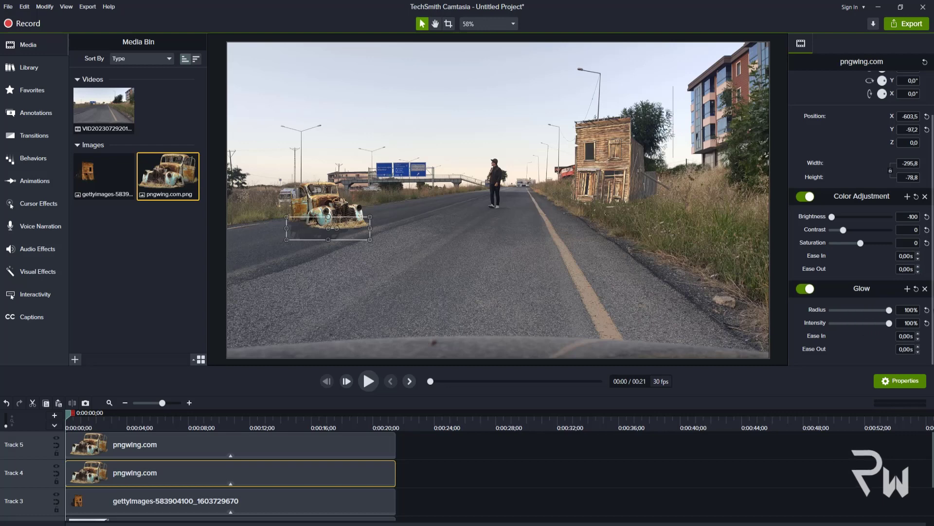
scroll(857, 127, "up", 2)
left_click(427, 454)
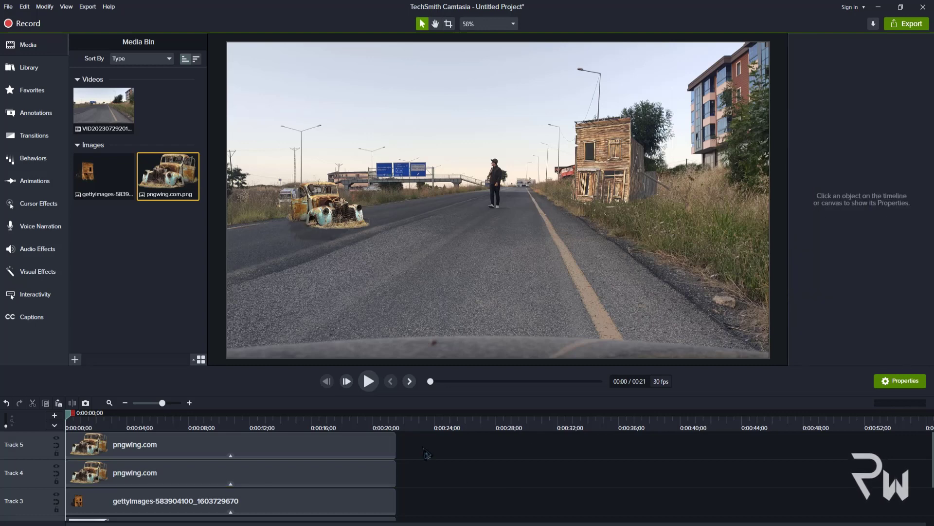
- Scrub through the video and enlarge the truck and its shadow together to about 27.6% scale
left_click_drag(71, 414, 249, 474)
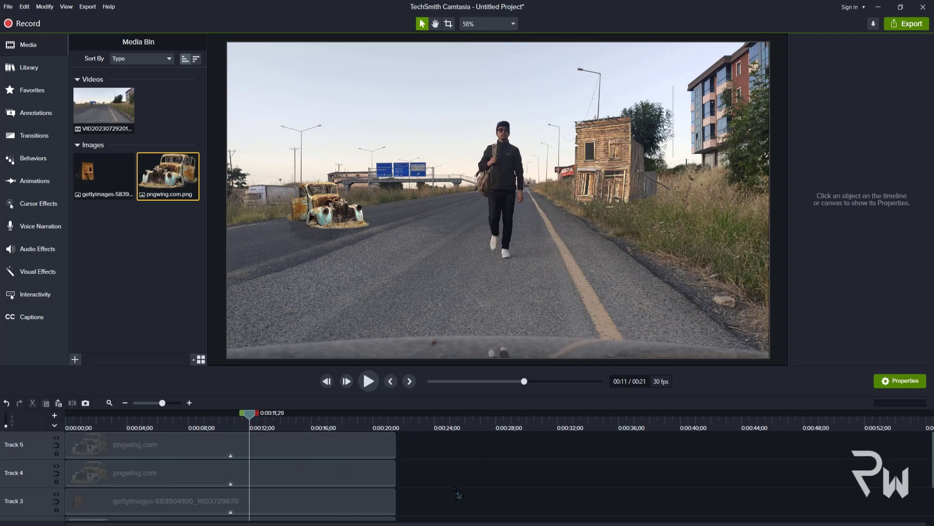
left_click_drag(249, 414, 176, 458)
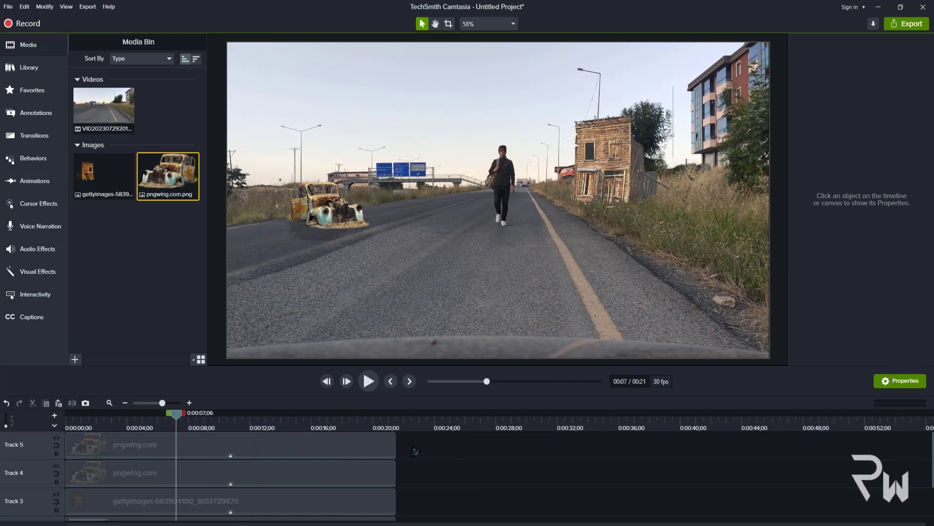
left_click_drag(415, 451, 368, 475)
left_click_drag(370, 181, 385, 171)
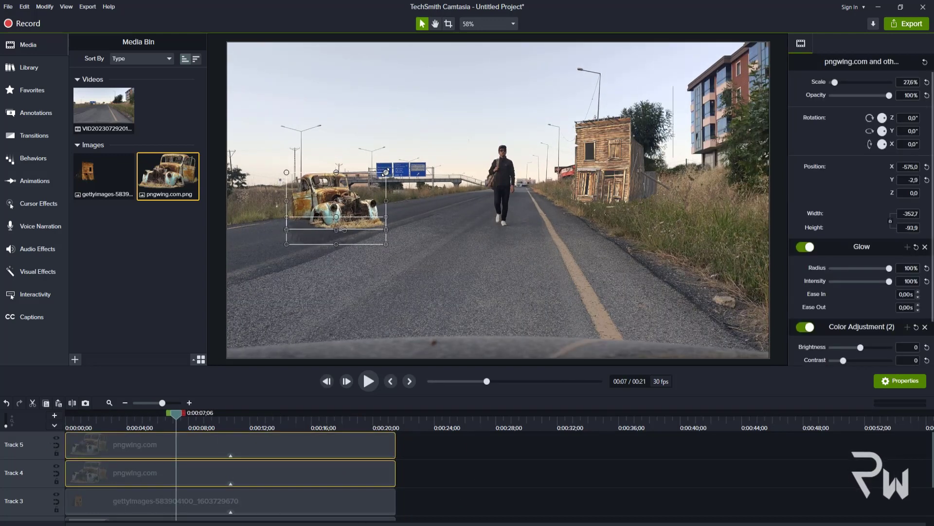
- Shrink the truck and its shadow together to about 18.7% scale and move them farther down the road to about X -419.5
left_click(381, 464)
left_click_drag(266, 422, 239, 424)
left_click_drag(419, 440, 367, 472)
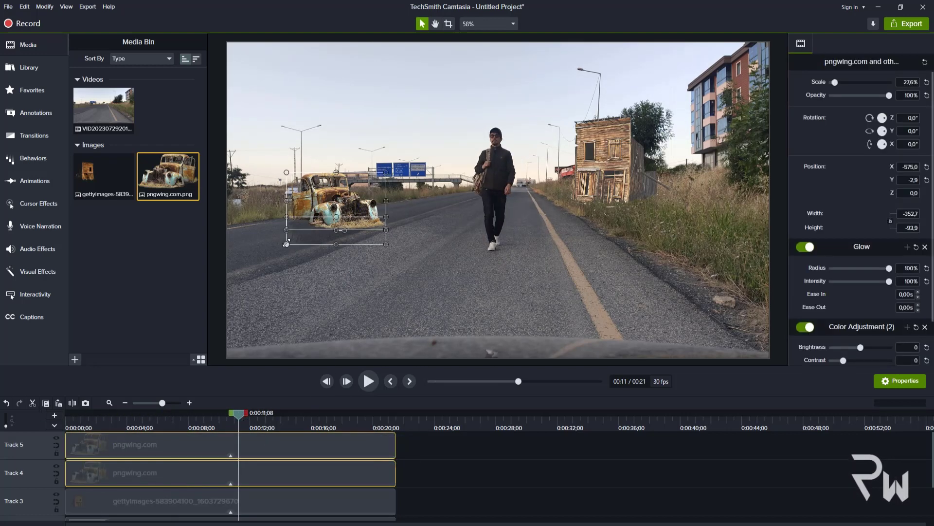
left_click_drag(286, 244, 296, 242)
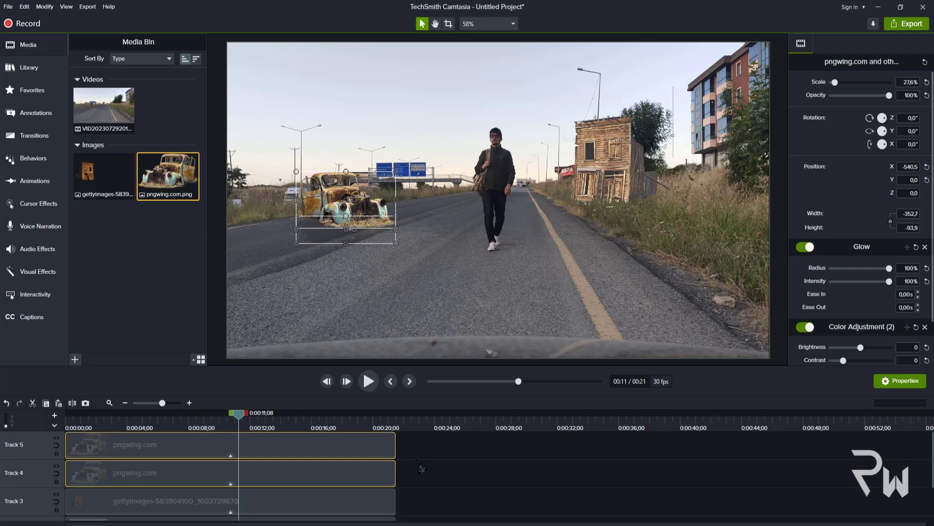
left_click_drag(396, 243, 402, 215)
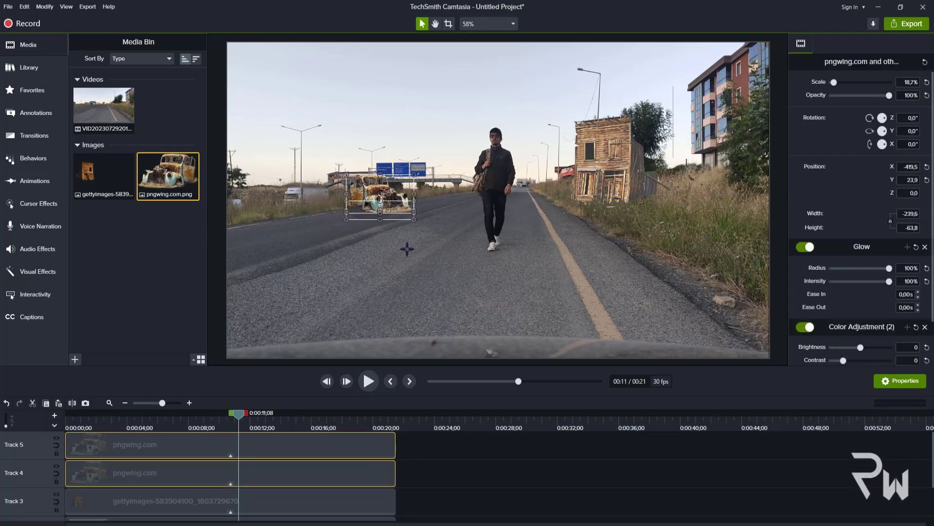
key("Down")
key("Down")
left_click(413, 256)
- Inspect the truck shadow's opacity and effect settings, then play back the composite
left_click(378, 223)
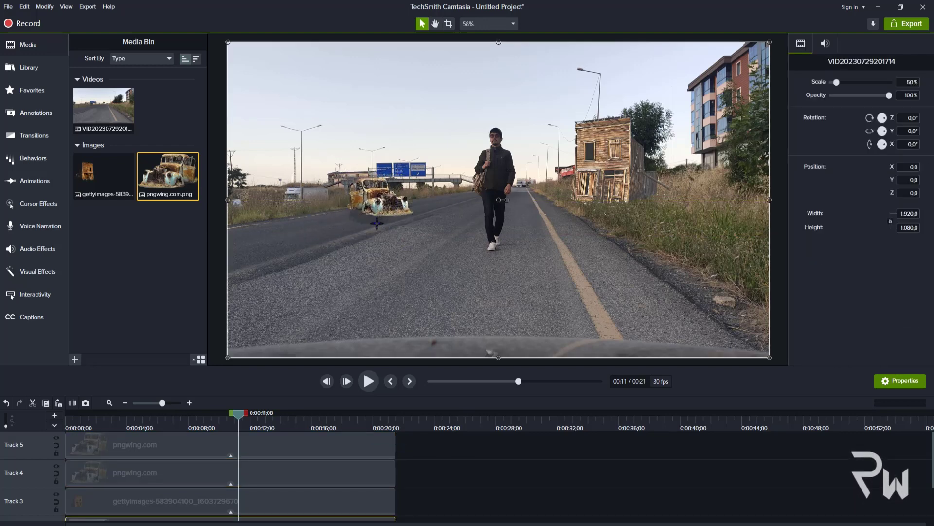
left_click(293, 466)
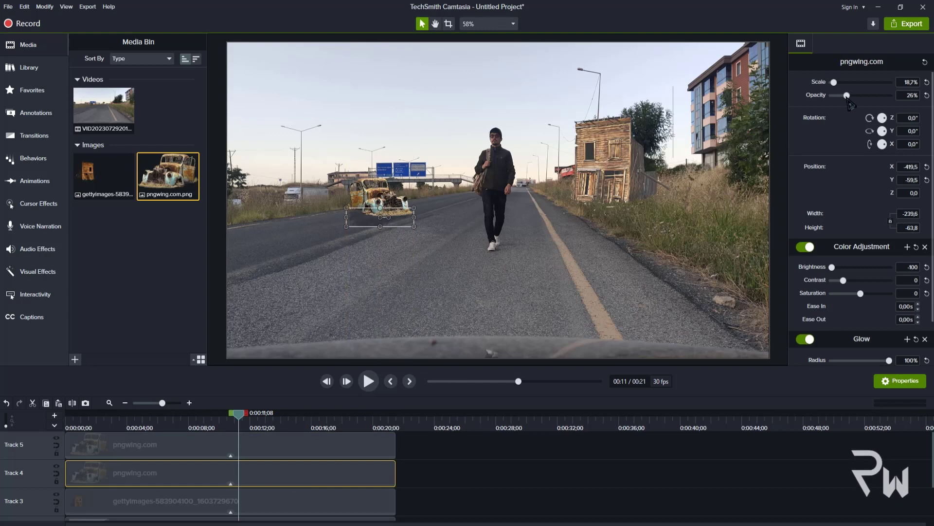
left_click(407, 454)
key("space")
- Return to the start of the timeline and fine-tune the brightness of the Track 5 truck's color adjustment
left_click_drag(254, 415, 62, 431)
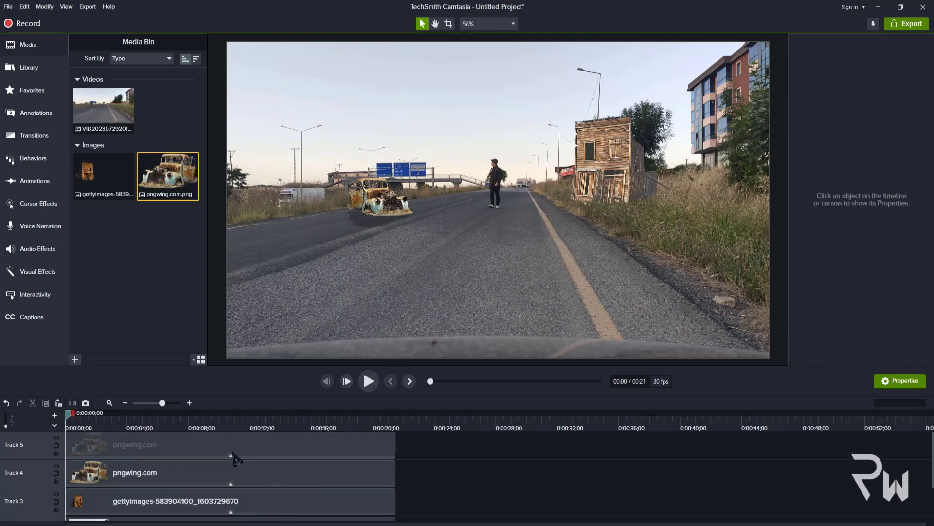
left_click_drag(235, 458, 235, 456)
left_click_drag(866, 271, 862, 268)
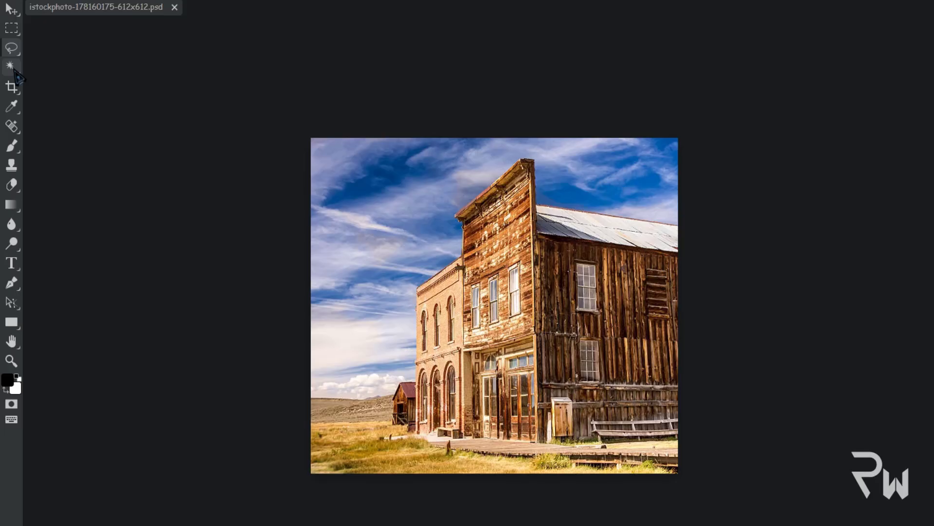
right_click(12, 67)
left_click(63, 67)
left_click(394, 238)
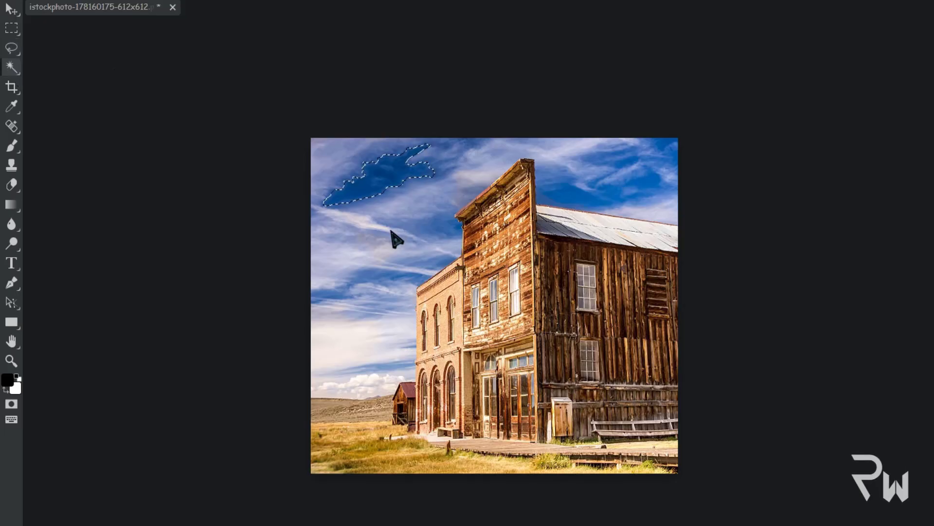
left_click_drag(735, 349, 639, 304)
key("Delete")
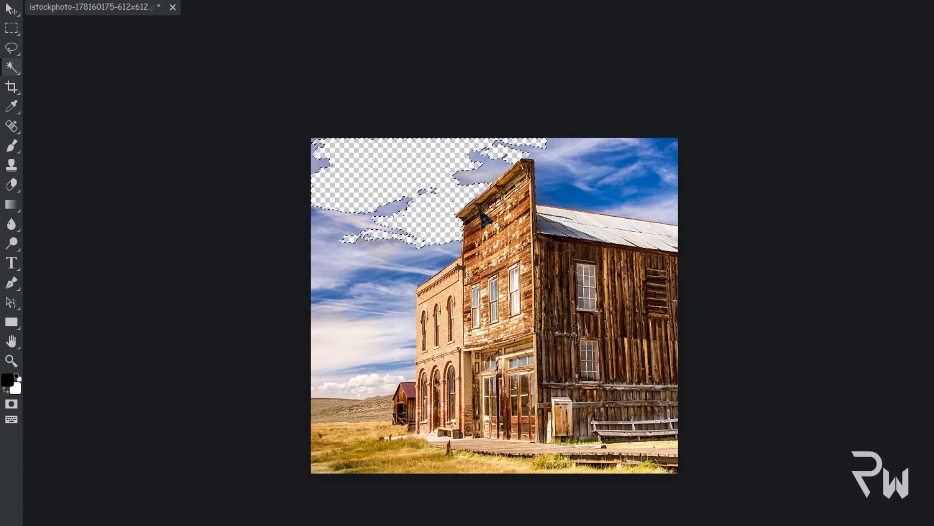
- Select and erase the remaining sky and clouds left of the buildings, down to the grassy horizon
left_click(443, 269, "shift")
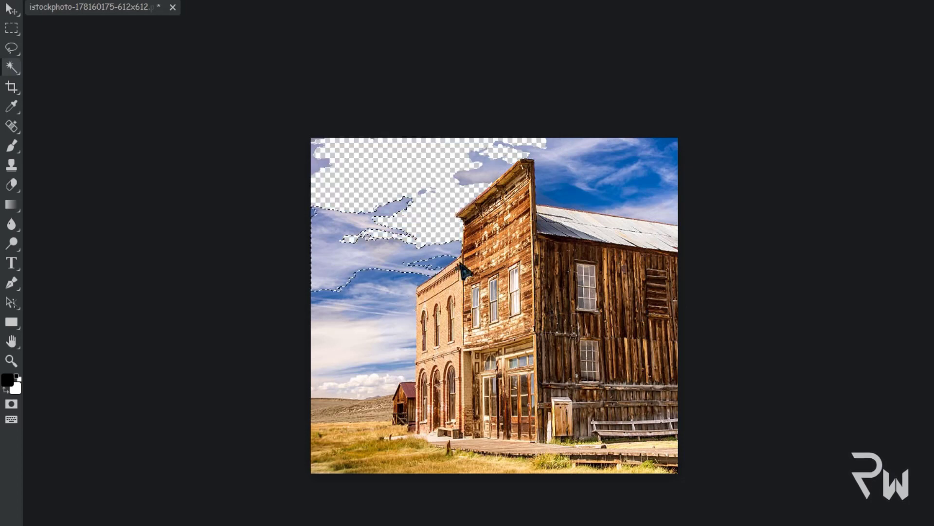
key("Delete")
key("ctrl+d")
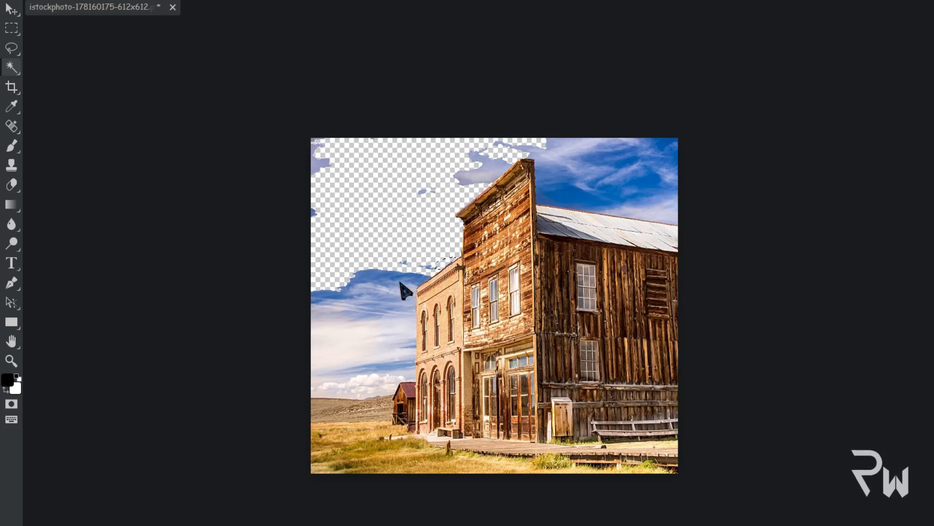
left_click(394, 306)
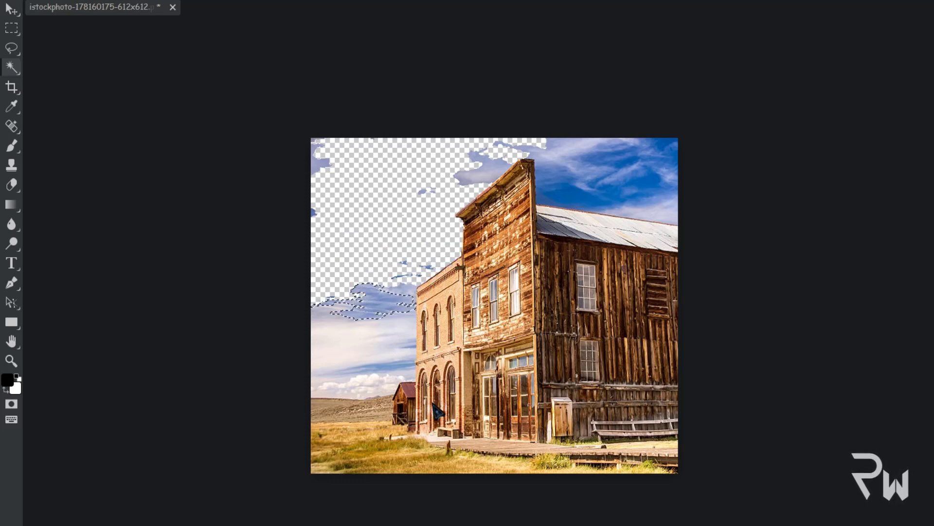
left_click_drag(433, 403, 605, 422)
key("Delete")
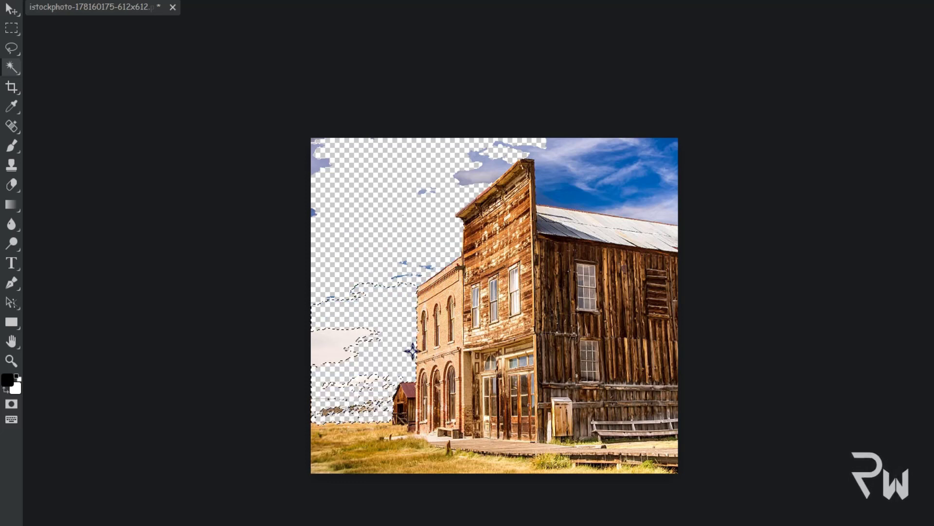
- Select and erase the sky above the wooden building's metal roof
left_click(575, 183)
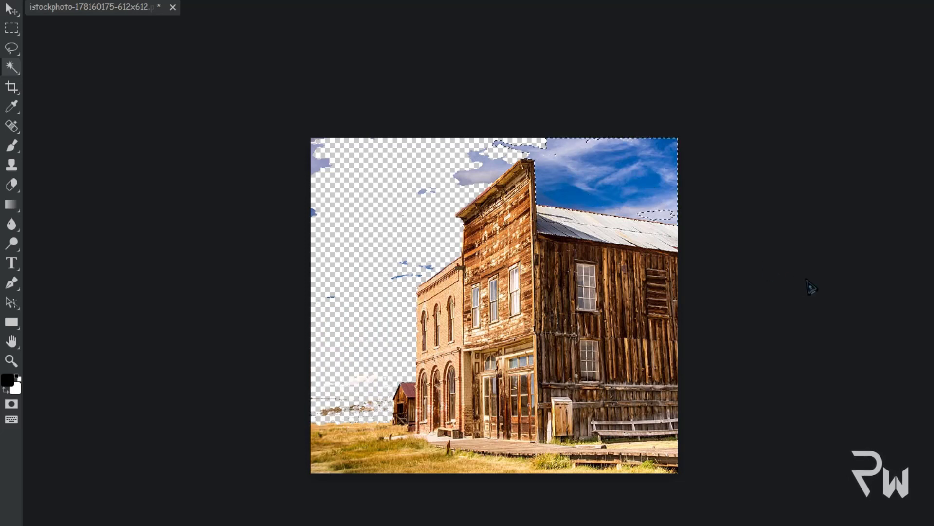
key("Delete")
left_click(662, 202)
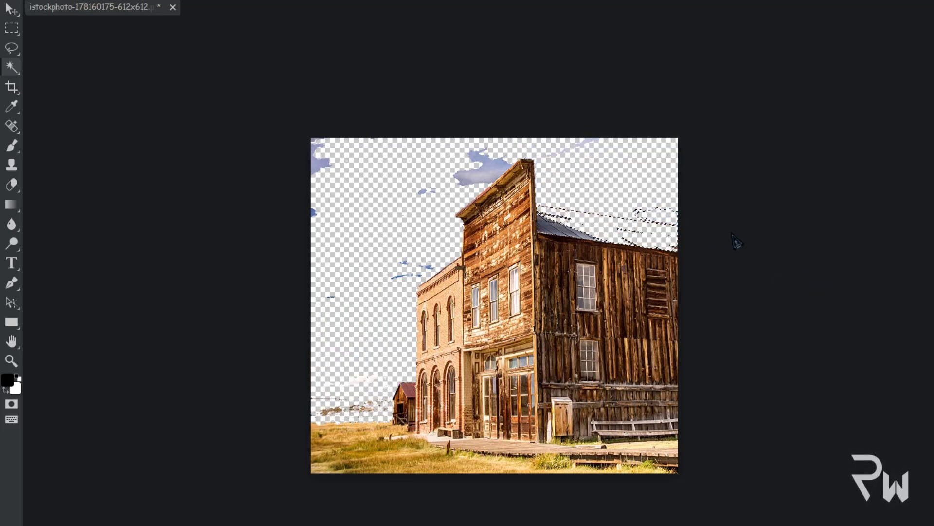
key("ctrl+z")
key("ctrl+z")
- Erase the leftover cloud patches around the building's roof peak and the grass in the foreground
left_click(475, 165)
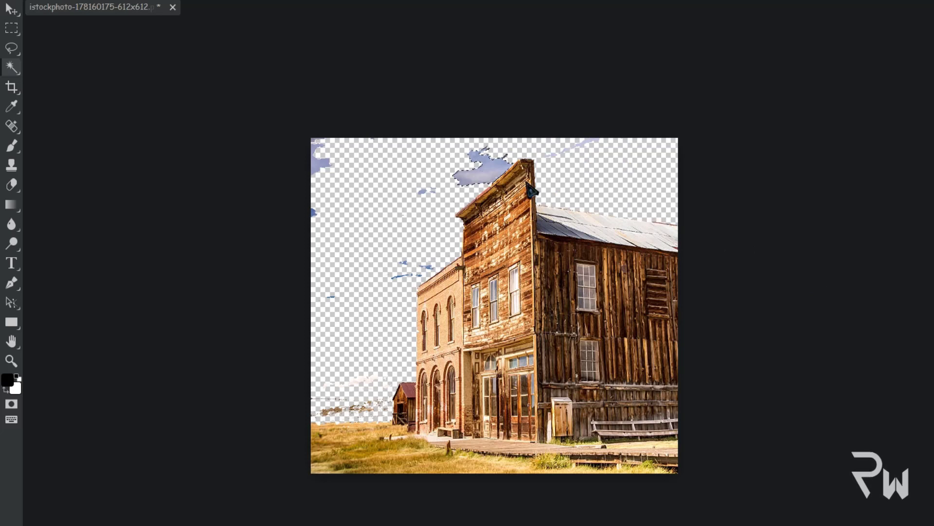
key("Delete")
left_click(552, 154)
left_click(362, 438)
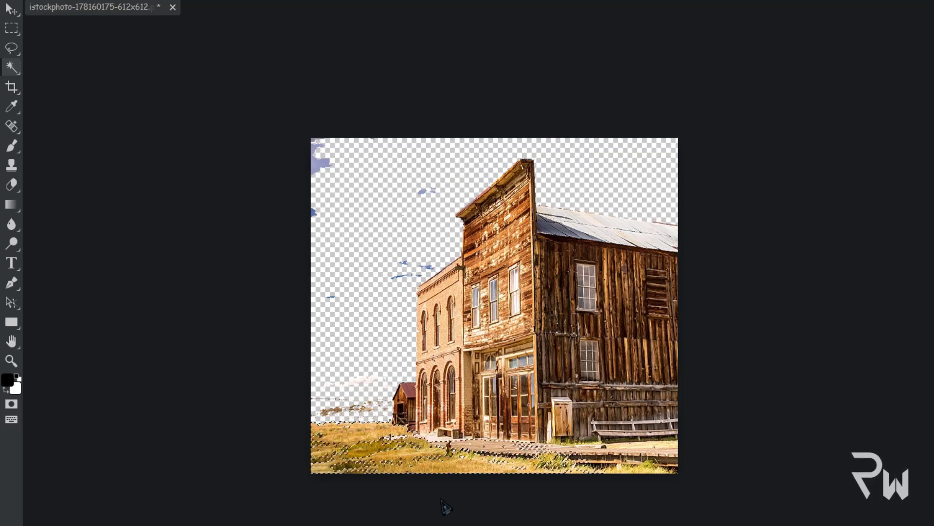
key("Delete")
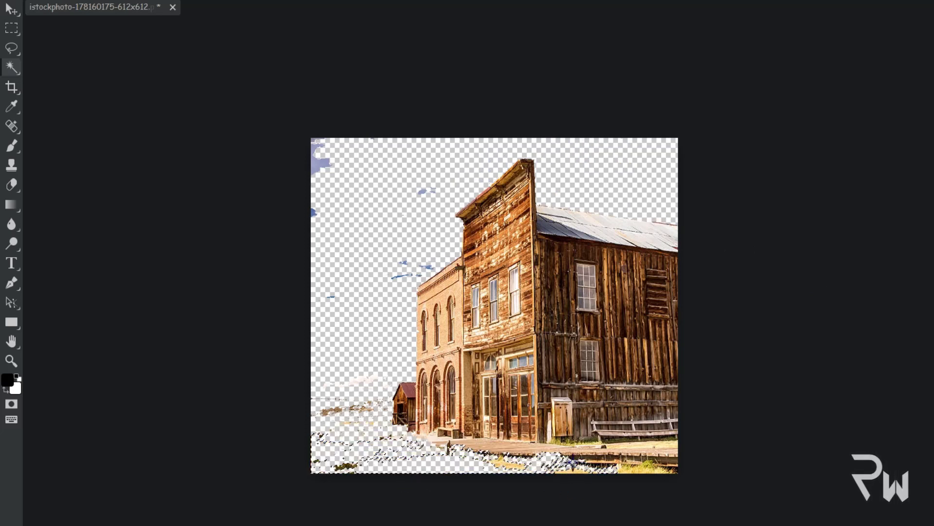
- Select and erase the remaining ground and boardwalk in front of the buildings with the Magic Wand tool
left_click(441, 444)
key("Delete")
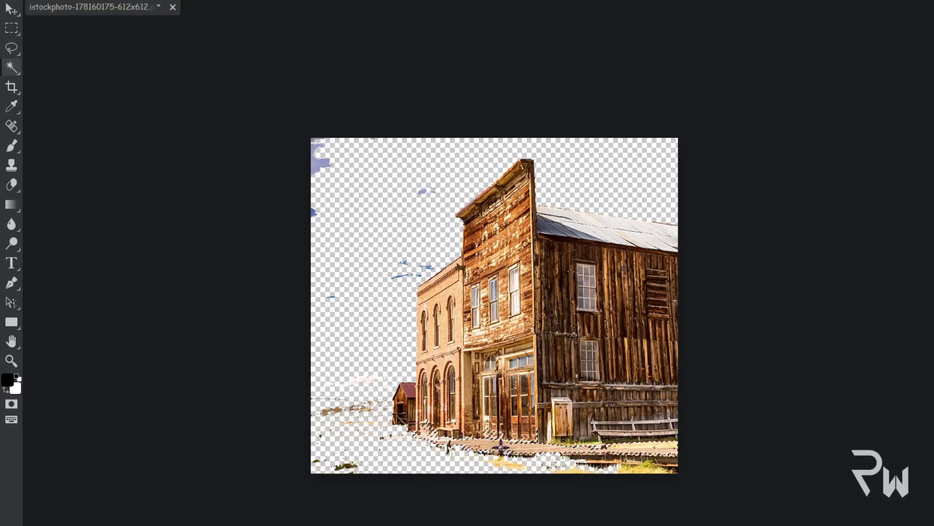
left_click(496, 445)
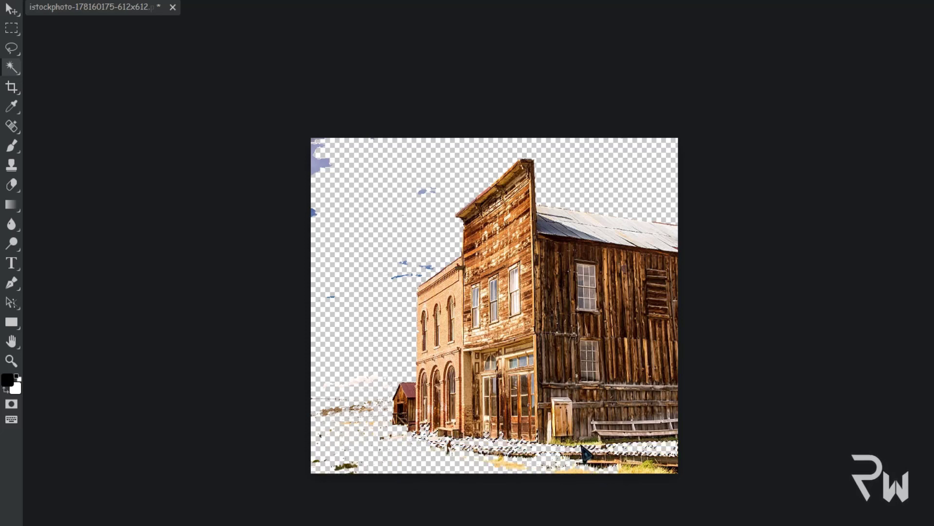
left_click(595, 466)
key("Delete")
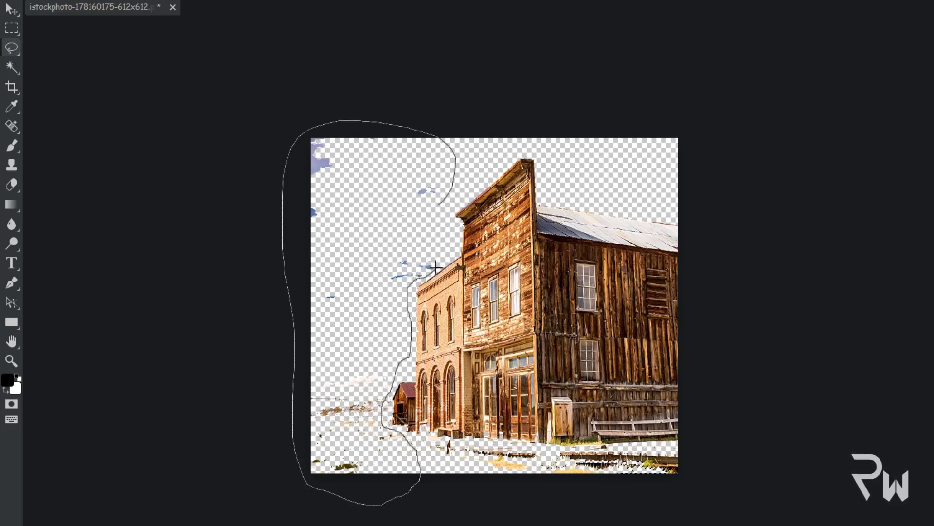
- Lasso and erase the leftover sky fragments beside the buildings and the ground remnants below them
left_click_drag(455, 189, 449, 204)
key("Delete")
left_click_drag(387, 393, 340, 525)
mouse_move(396, 370)
left_mouse_down()
mouse_move(376, 459)
mouse_move(383, 423)
mouse_move(535, 525)
mouse_move(666, 496)
left_mouse_up()
key("Delete")
key("Delete")
key("Delete")
- Cut a jagged, grass-like edge along the base of the buildings with the Lasso tool
mouse_move(606, 494)
left_mouse_down()
mouse_move(645, 509)
mouse_move(667, 493)
mouse_move(630, 477)
left_mouse_up()
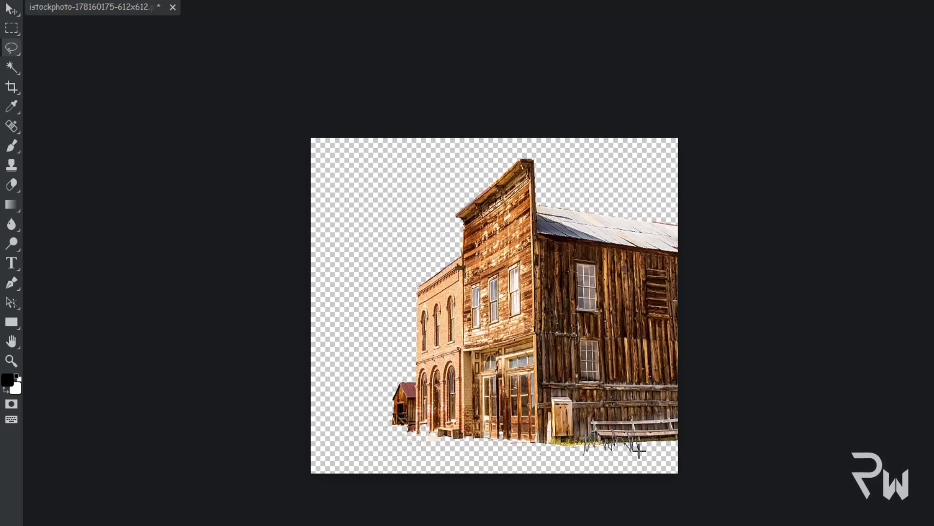
mouse_move(674, 440)
left_mouse_down()
mouse_move(603, 460)
mouse_move(616, 478)
mouse_move(588, 452)
mouse_move(509, 453)
mouse_move(555, 462)
mouse_move(588, 444)
mouse_move(575, 473)
mouse_move(547, 452)
mouse_move(485, 446)
left_mouse_up()
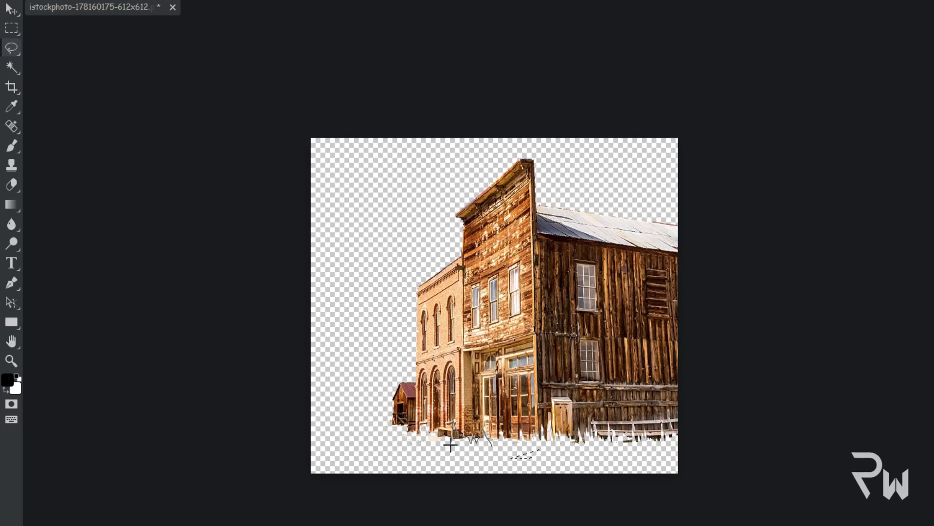
left_click_drag(417, 421, 390, 465)
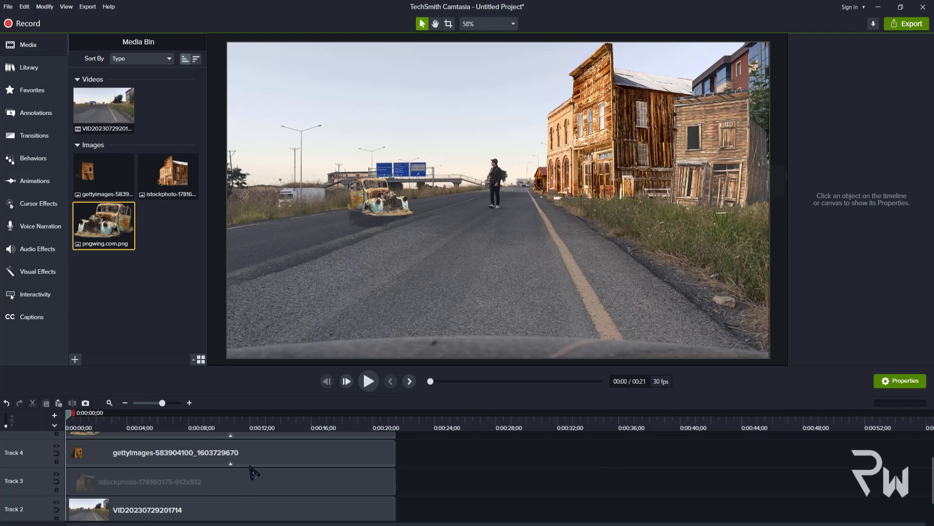
- Switch to Camtasia, crop one copy of the road video to clear sky, and place it over the modern buildings behind the old house
left_click(151, 507)
scroll(188, 454, "up", 3)
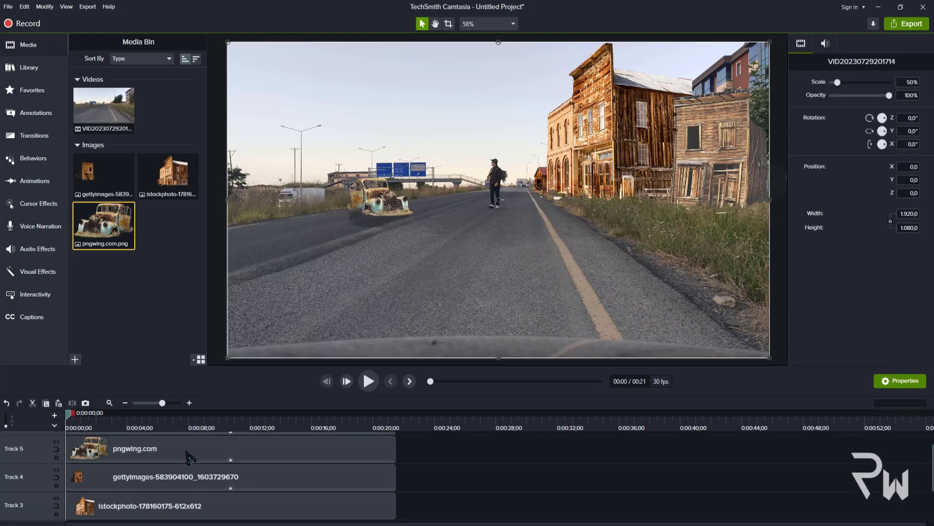
scroll(167, 448, "down", 5)
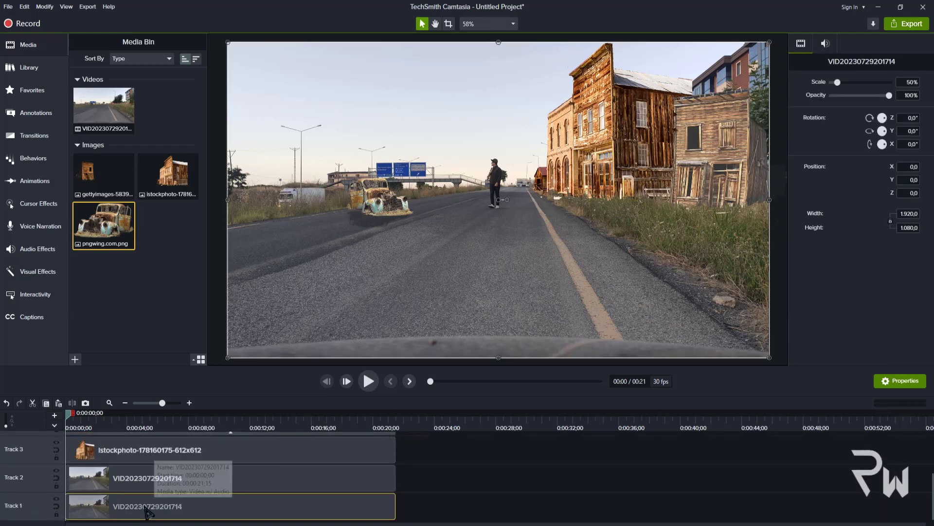
left_click(448, 23)
left_click_drag(769, 358, 461, 139)
left_click_drag(416, 111, 768, 90)
left_click(779, 151)
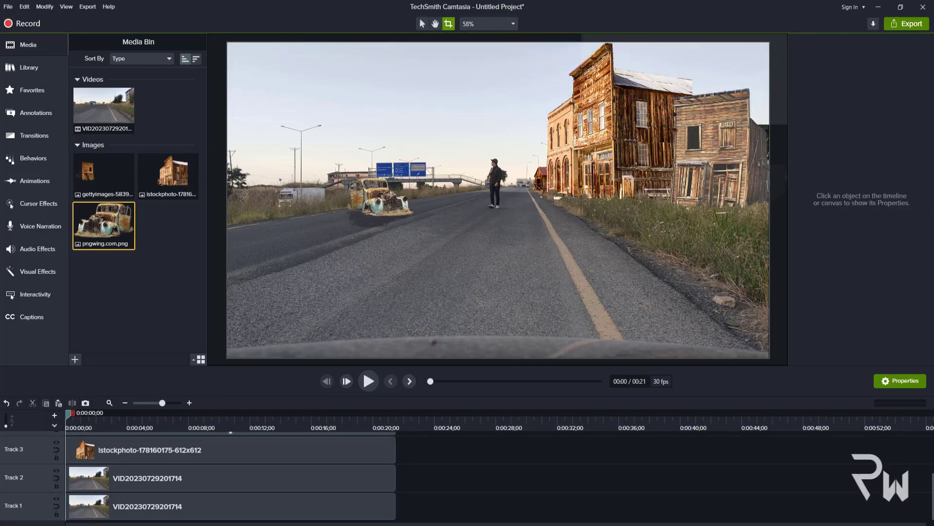
left_click(276, 480)
left_click(516, 483)
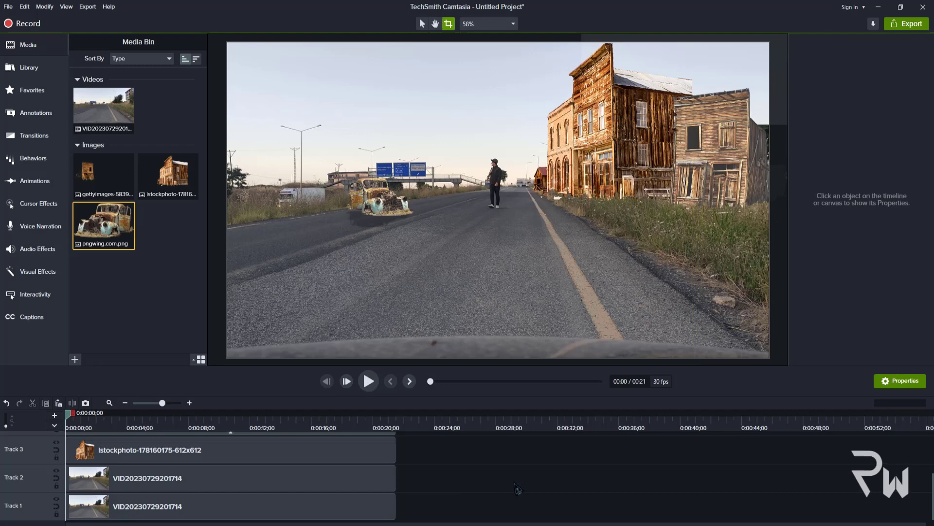
- Enlarge the gettyimages house to 32.8% and reposition it beside the tall wooden building at about X 378.7, Y 207.9
left_click(298, 477)
left_click(746, 76)
left_click_drag(739, 82, 718, 79)
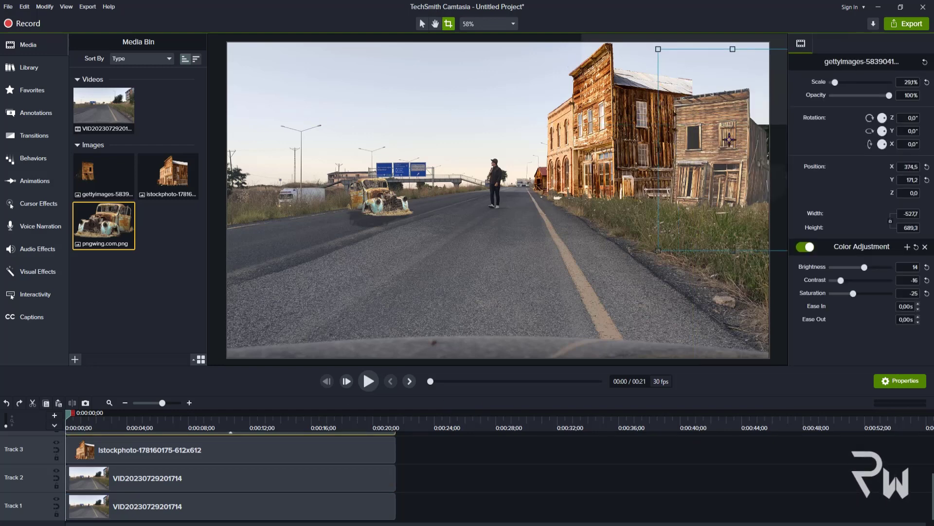
left_click(651, 339)
left_click_drag(713, 143, 721, 143)
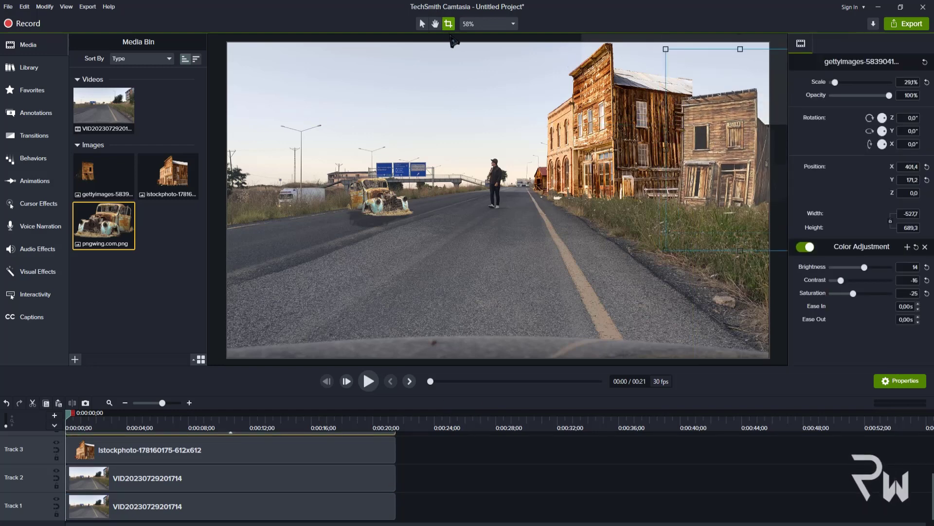
left_click(423, 24)
left_click_drag(666, 251, 656, 263)
left_click_drag(676, 229, 686, 218)
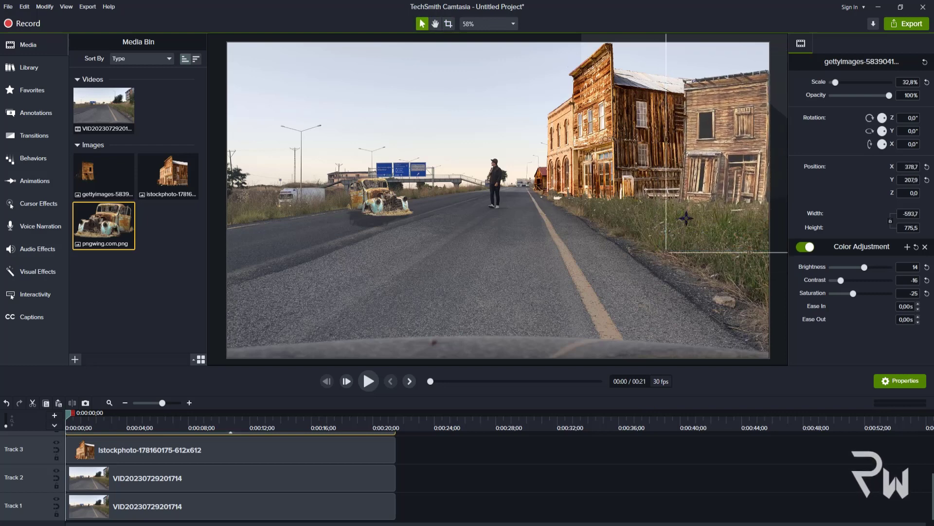
- Add a Color Adjustment to the tall wooden building with brightness -17, contrast -54 and saturation 0
right_click(630, 167)
mouse_move(682, 327)
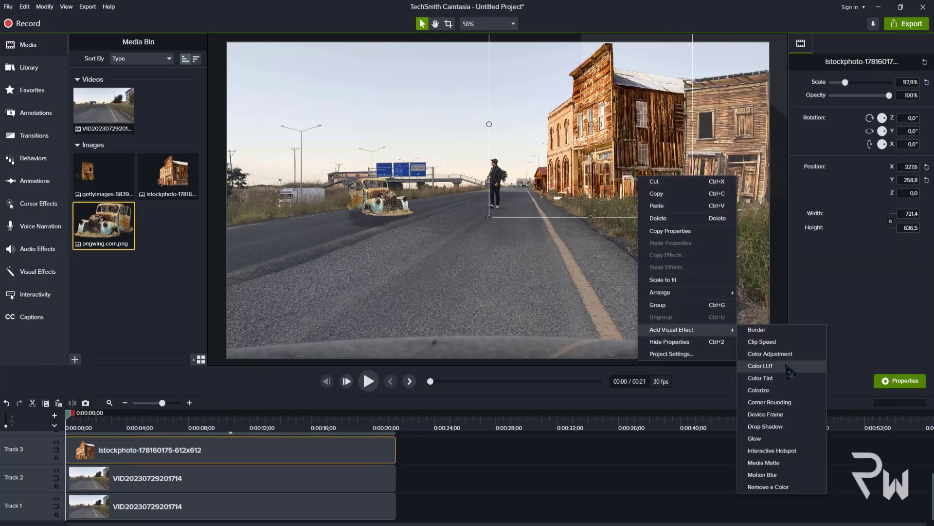
left_click(769, 350)
double_click(912, 293)
type("0")
key("Return")
left_click_drag(861, 268, 835, 282)
key("space")
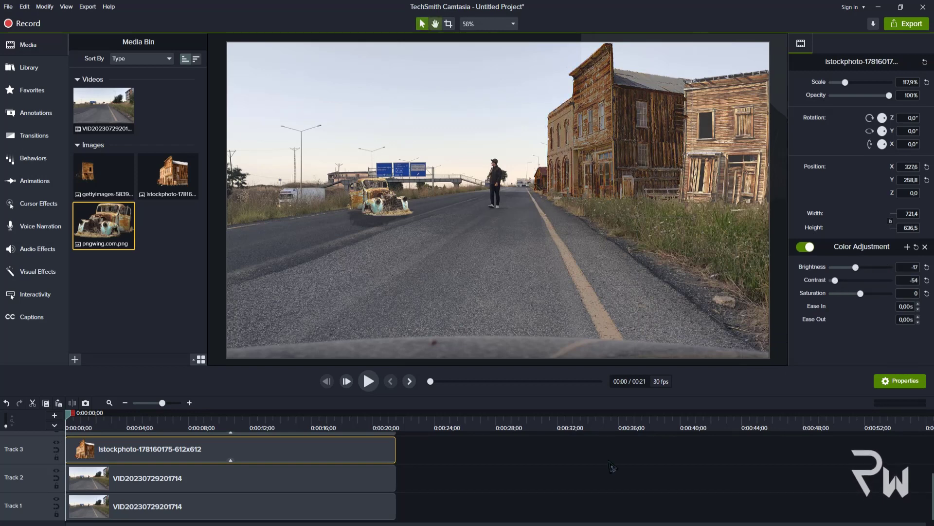
key("space")
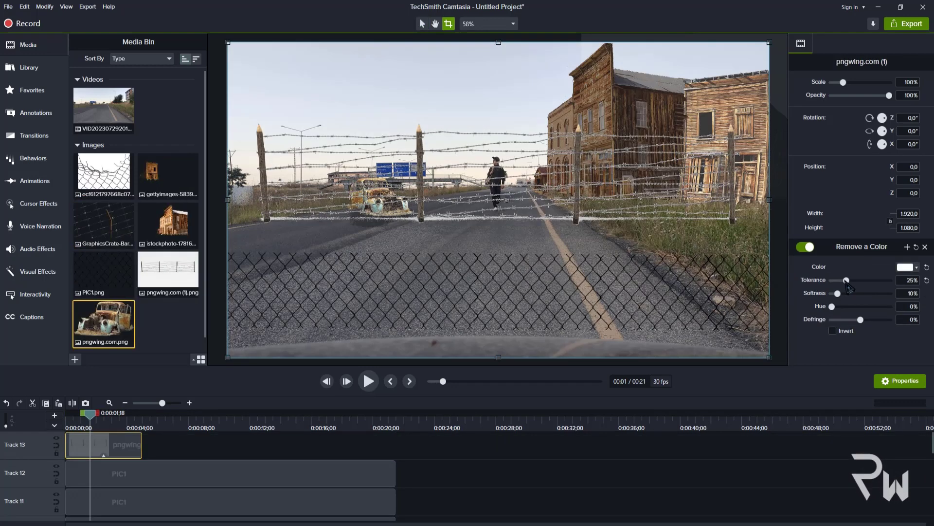
- Set the barbed-wire fence's Remove a Color tolerance to 51% and delete all the PIC1 chain-link fence clips
left_click_drag(864, 281, 857, 280)
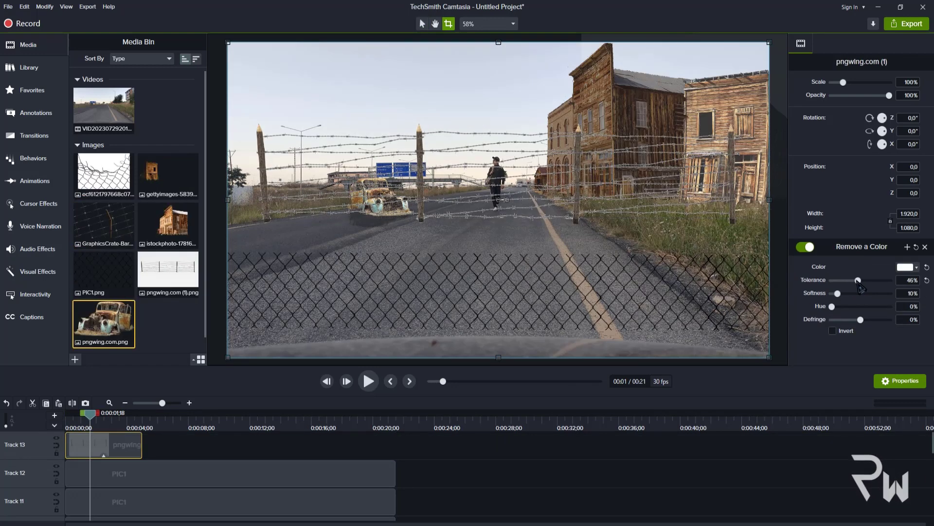
left_click_drag(446, 471, 374, 503)
scroll(368, 465, "down", 3)
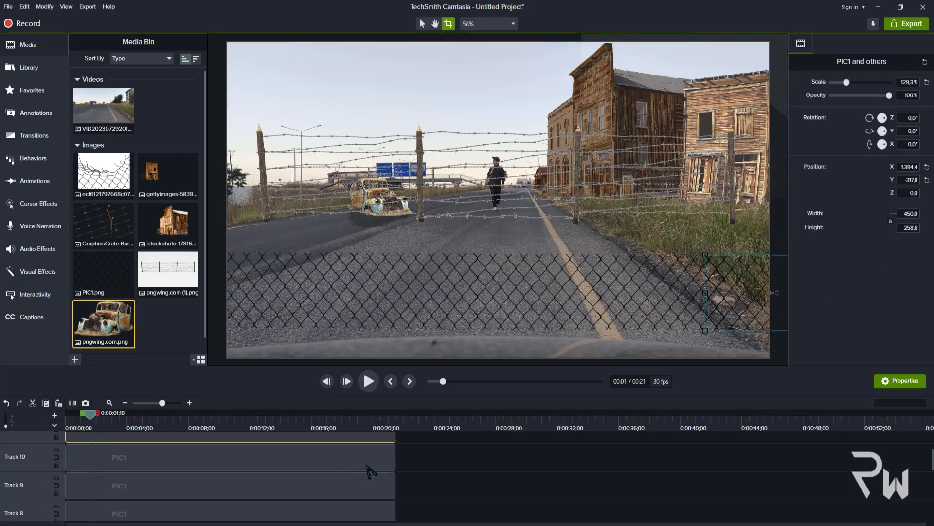
left_click_drag(419, 455, 373, 508)
key("Delete")
scroll(406, 474, "up", 1)
left_click_drag(410, 479, 384, 436)
key("Delete")
scroll(349, 499, "down", 5)
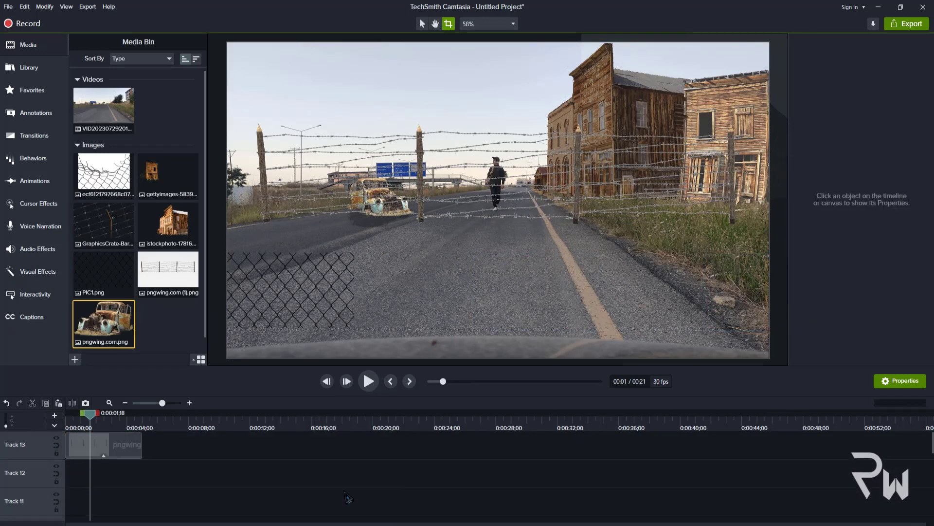
left_click(175, 481)
key("Delete")
- Move the barbed-wire fence clip down to the empty Track 7, directly above the truck clip
scroll(146, 492, "up", 4)
left_click(115, 512)
scroll(73, 486, "down", 3)
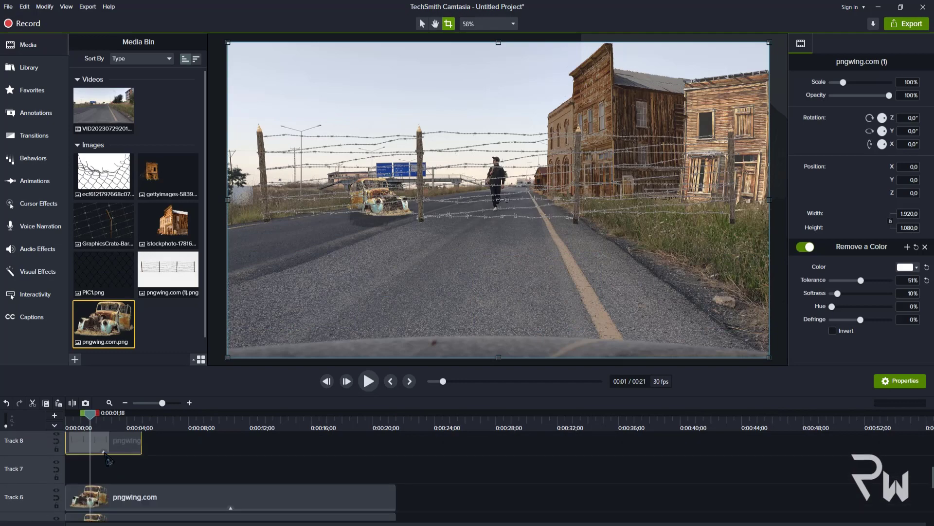
left_click_drag(108, 448, 112, 471)
scroll(187, 469, "up", 3)
- Scale the barbed-wire fence to about 59.2% and place it across the road in front of the truck
left_click_drag(494, 204, 492, 249)
left_click(421, 24)
left_click_drag(760, 89, 539, 218)
left_click_drag(444, 309, 427, 236)
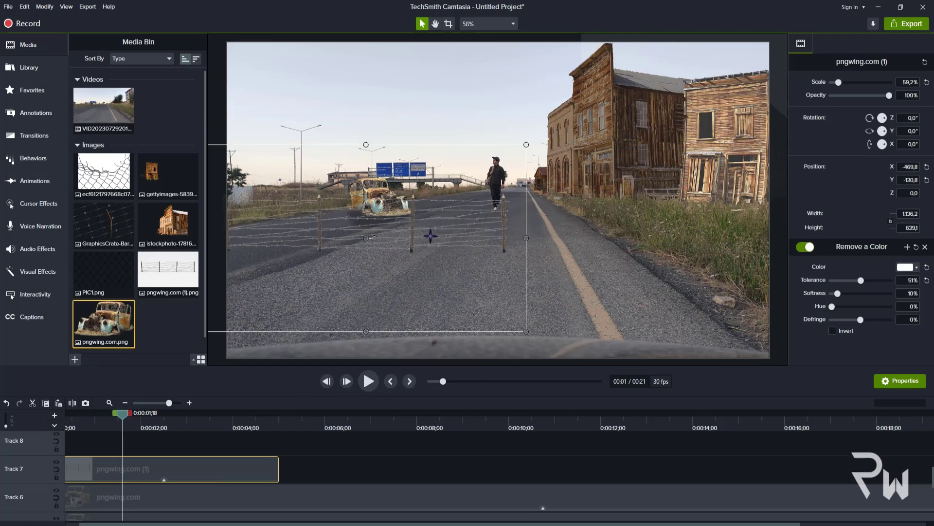
- Extend the fence clip to the end of the truck clip and return the playhead to 0:00:01;14
key("space")
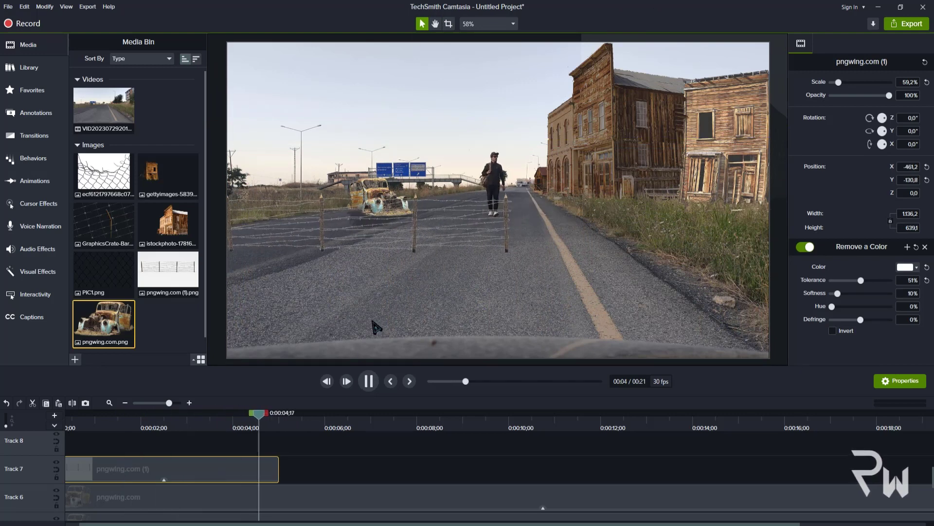
left_click_drag(278, 474, 816, 460)
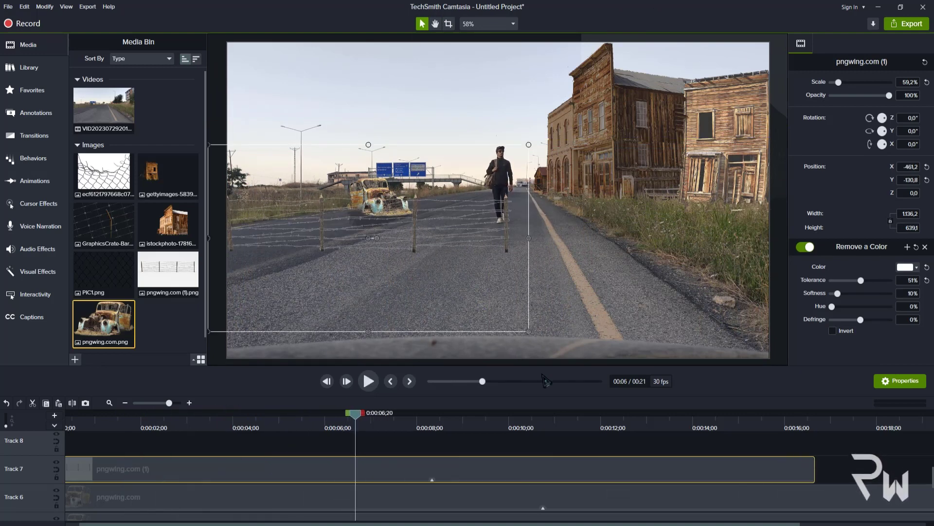
scroll(545, 465, "down", 3)
left_click_drag(408, 472, 509, 477)
left_click_drag(203, 415, 97, 468)
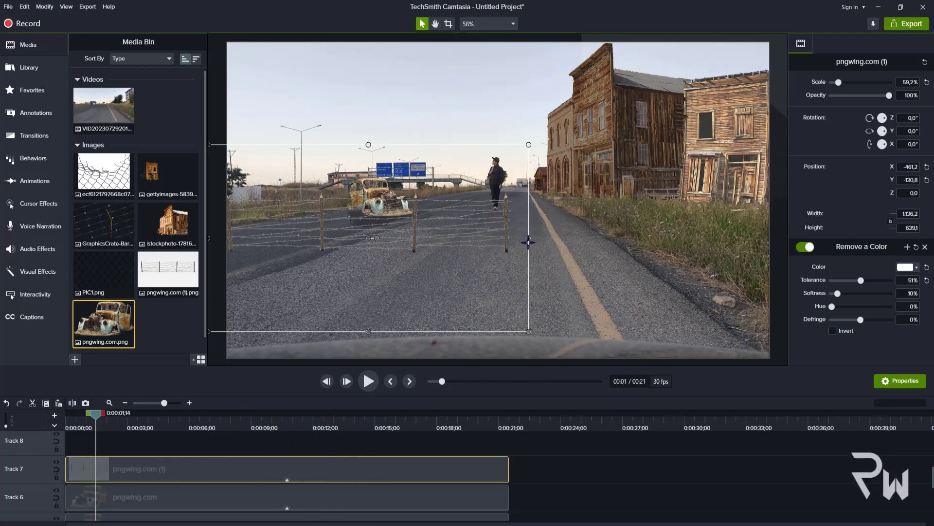
- Rotate the fence to about Z 2.9°, Y 102.6°, X 8.1°, scale it to 64.8%, and line it up along the grassy roadside
left_click_drag(529, 242, 700, 256)
left_click_drag(882, 137, 885, 139)
left_click_drag(392, 171, 607, 221)
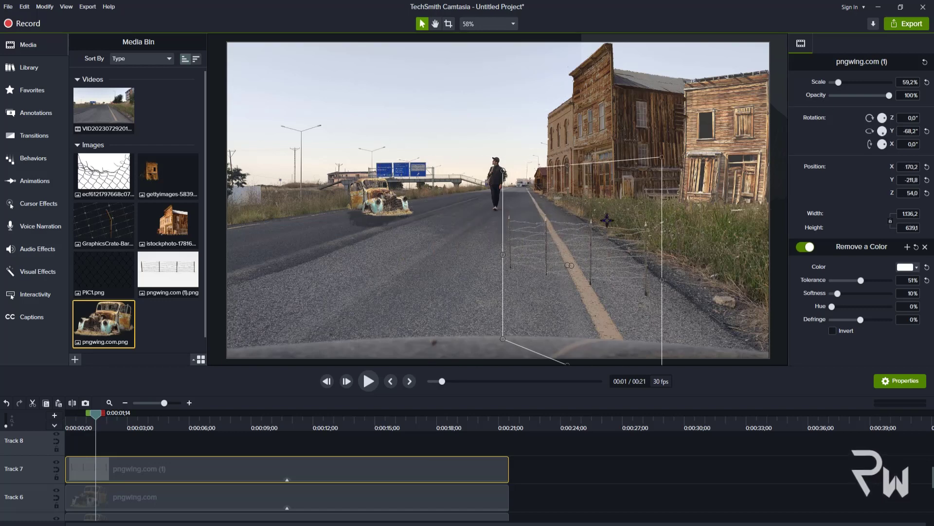
left_click_drag(661, 157, 639, 208)
left_click_drag(885, 134, 877, 99)
left_click_drag(645, 213, 714, 235)
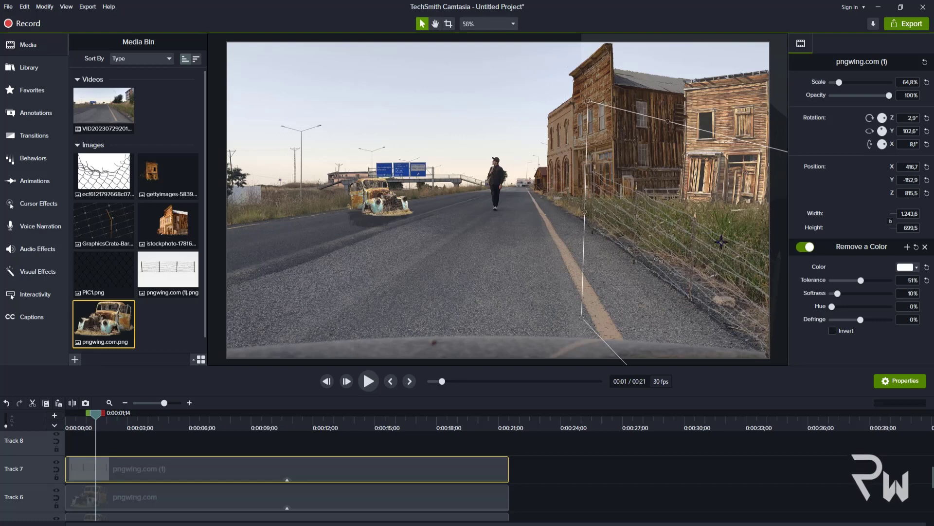
key("space")
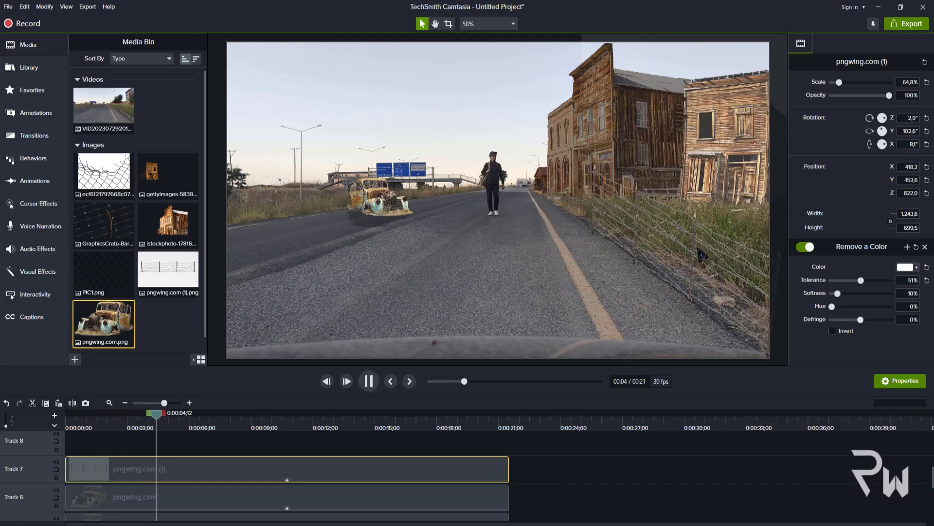
- Move the fence farther back along the roadside to about X 327.3, Y -75.5, Z 423.1, and duplicate it onto Track 8
left_click(700, 240)
left_click_drag(699, 240, 628, 198)
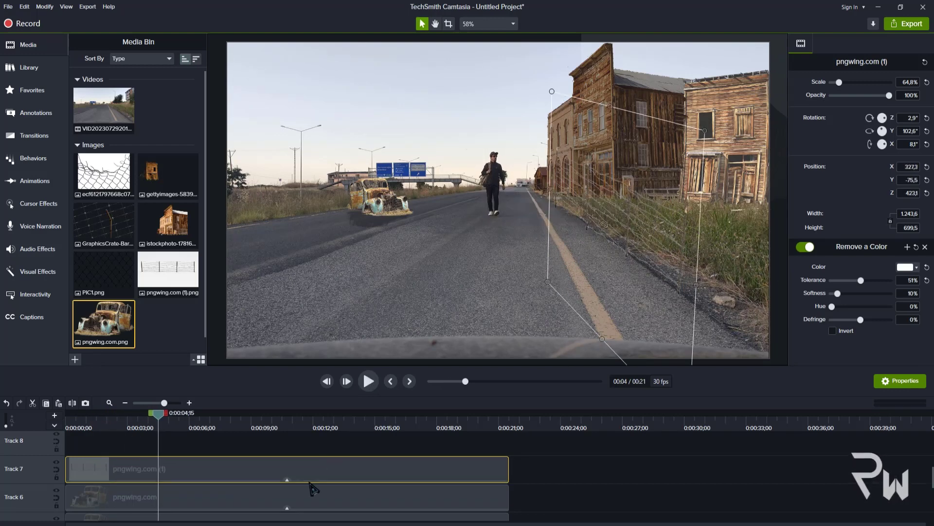
key("ctrl+d")
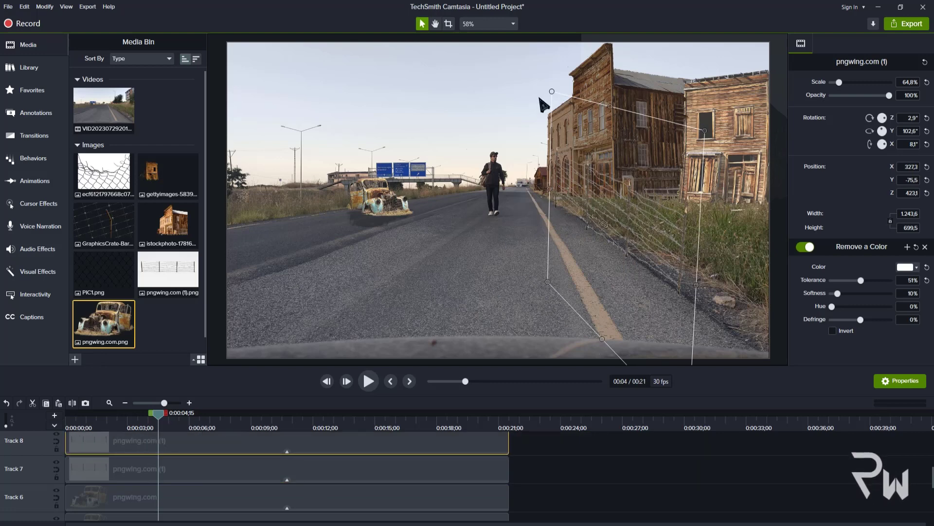
- Crop the duplicate fence to a height of about 264, set its Z rotation to -2.9°, and nudge it over the original fence
left_click(448, 24)
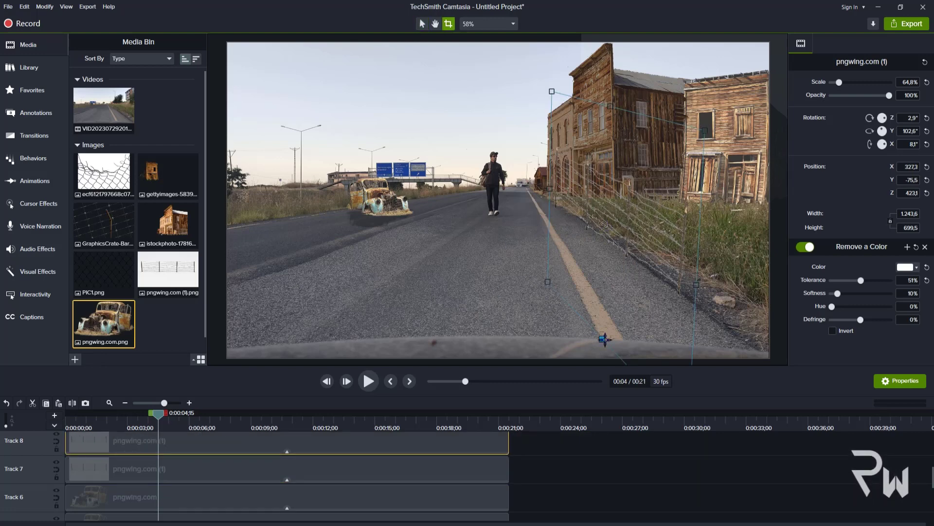
left_click_drag(604, 338, 615, 197)
left_click_drag(884, 122, 758, 211)
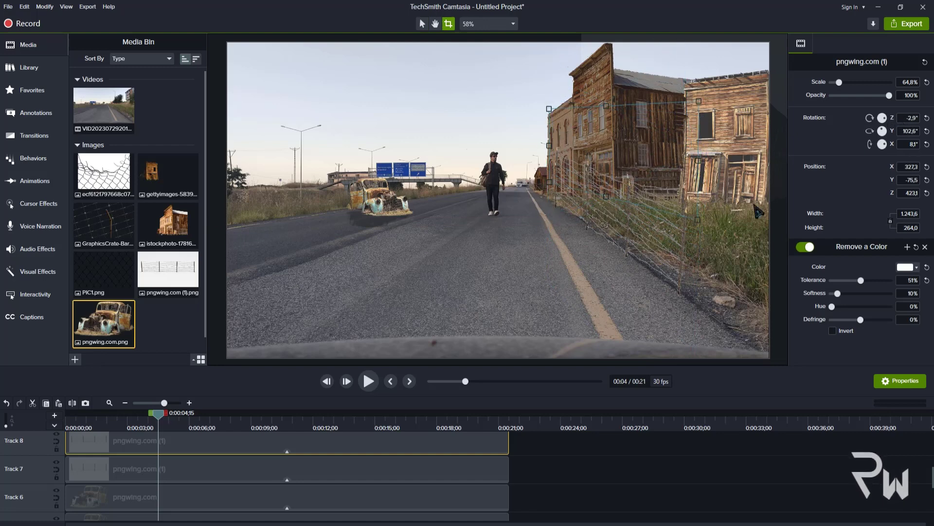
left_click_drag(665, 182, 667, 183)
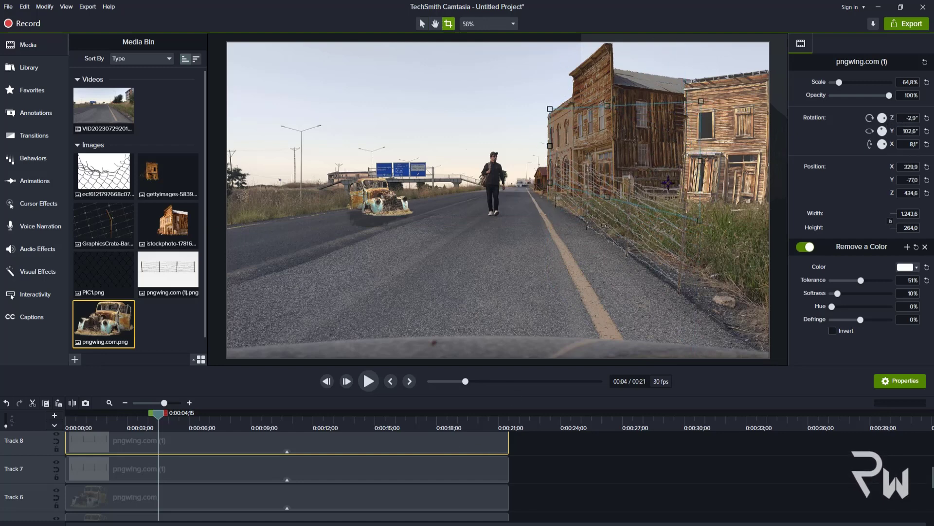
- Select both fence layers and move them together toward the camera, to about X 412.1, Y -115.2, Z 799.8
left_click(674, 459)
left_click_drag(542, 449, 492, 468)
left_click_drag(698, 215, 701, 217)
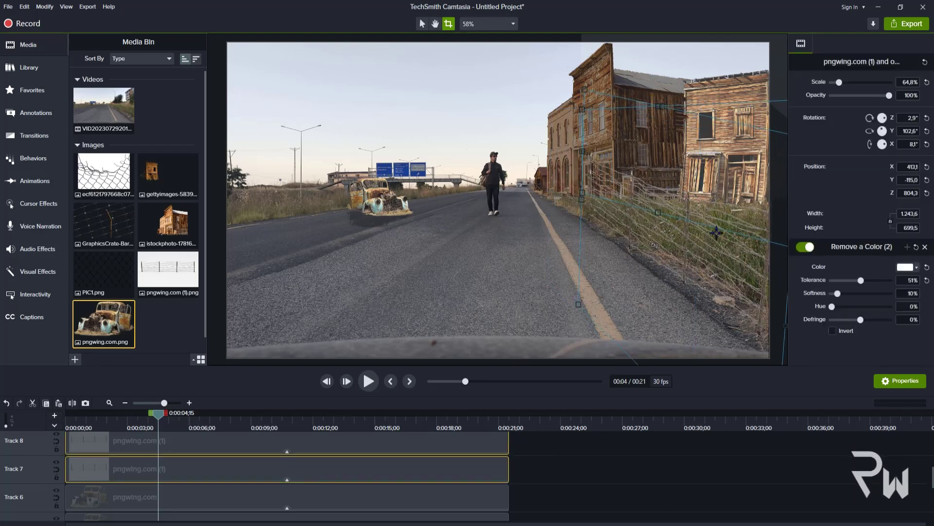
left_click(624, 194)
left_click_drag(581, 192, 629, 226)
left_click(545, 468)
left_click_drag(540, 450, 492, 460)
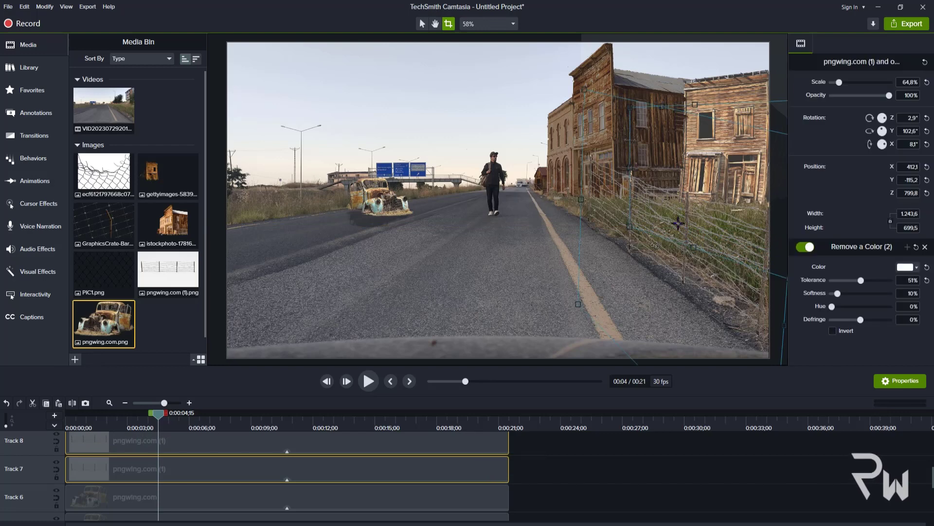
- Add a red Colorize effect at 8% to both fence layers and set Remove a Color to softness 42%, hue 21% and defringe -32%
right_click(679, 224)
mouse_move(720, 379)
left_click(823, 287)
left_click(906, 310)
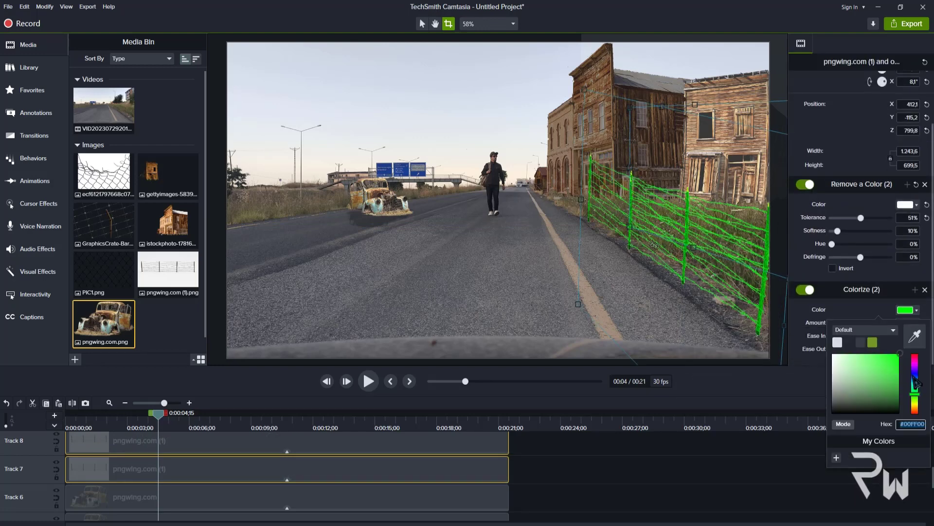
left_click_drag(915, 394, 915, 416)
left_click(862, 312)
left_click_drag(890, 323, 853, 324)
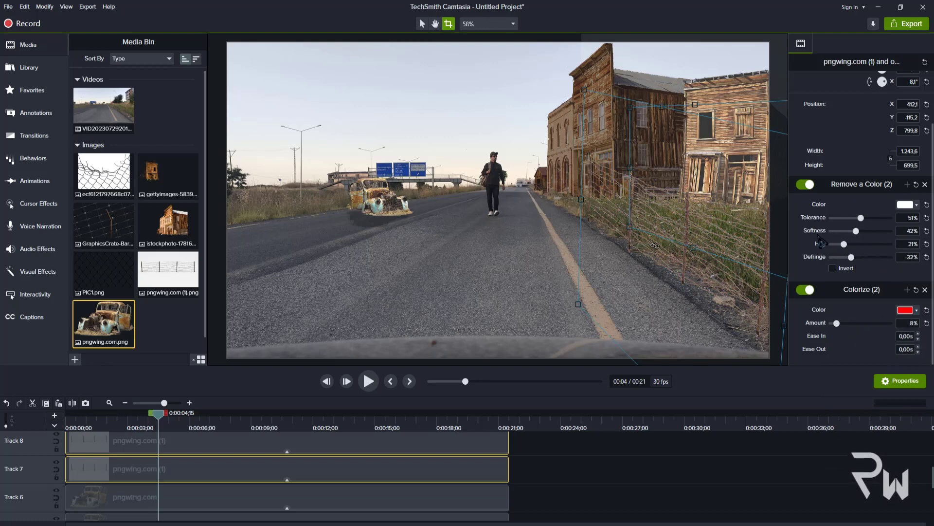
- Remove Colorize from the Track 7 fence and refine its Remove a Color effect to tolerance 52% and softness 4%
left_click_drag(853, 220, 867, 224)
left_click(641, 465)
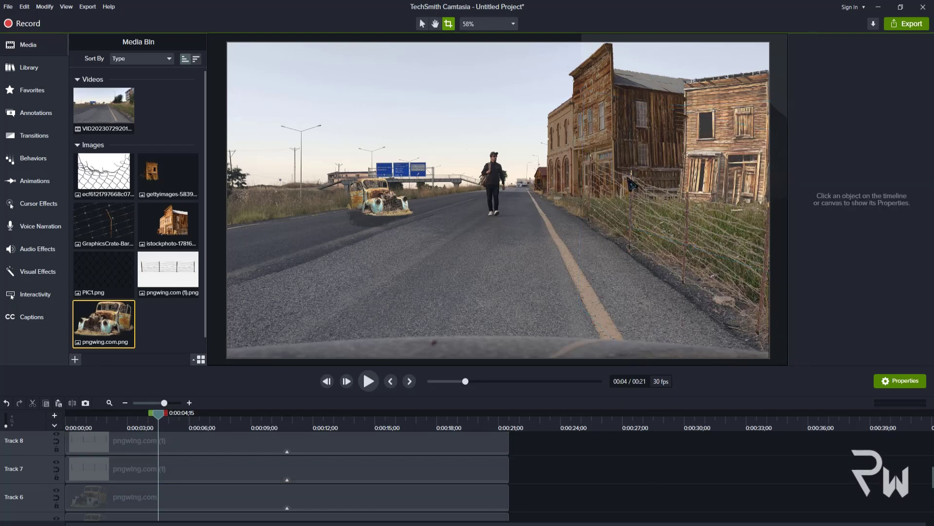
left_click(635, 250)
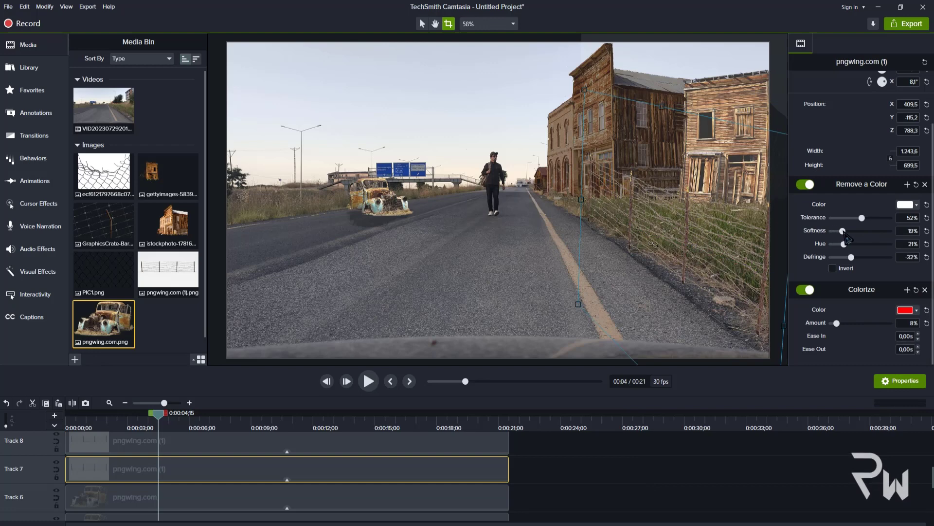
left_click(925, 289)
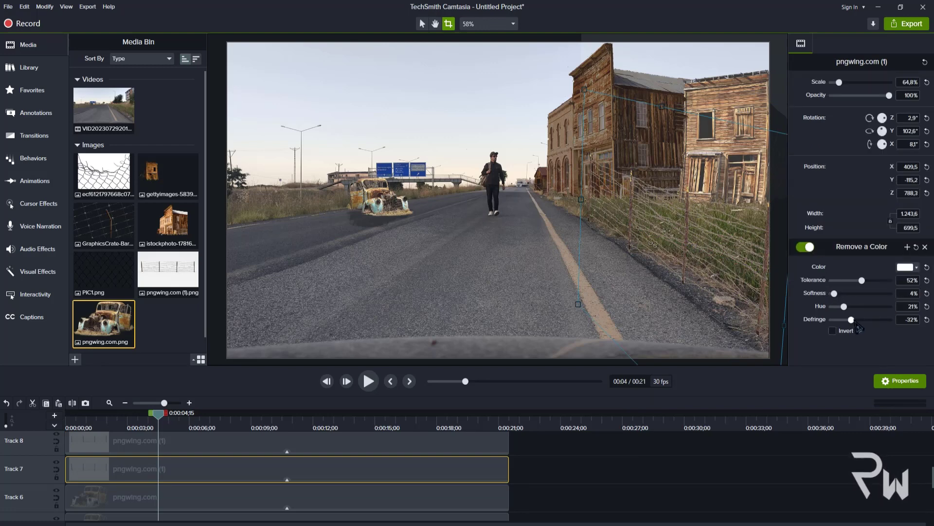
left_click(619, 476)
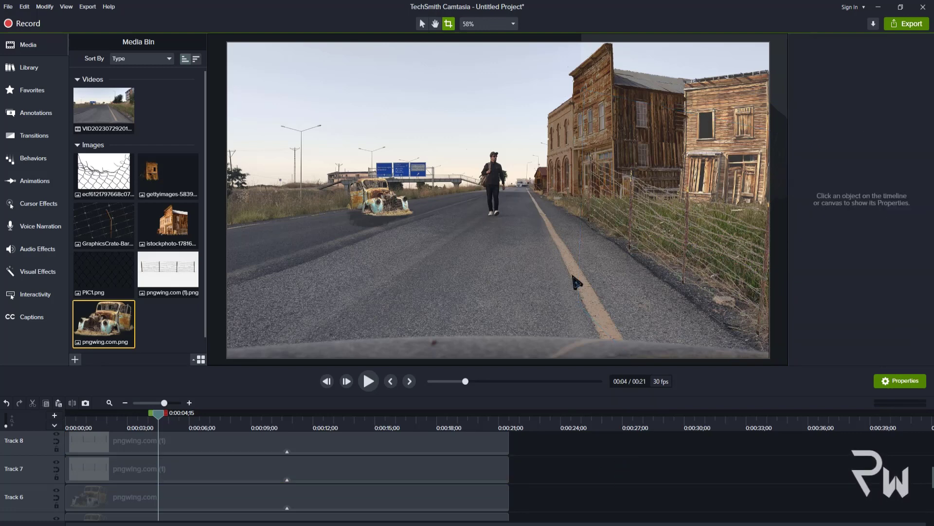
- Duplicate the fence onto Track 9, reset its Z, Y and X rotation, and move it to about X -309.3, Y -159.0
left_click(378, 479)
left_click_drag(173, 281, 218, 443)
left_click(927, 118)
left_click(927, 131)
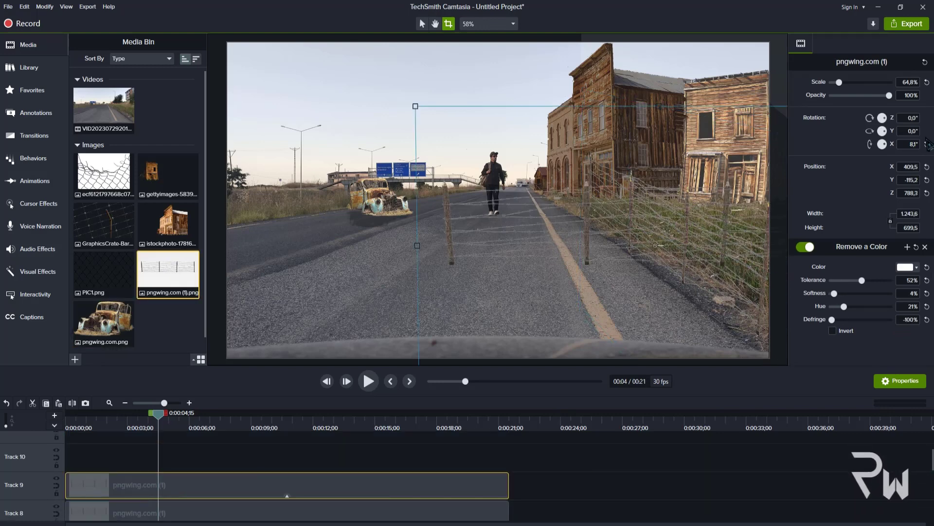
left_click(927, 144)
left_click_drag(649, 265, 446, 277)
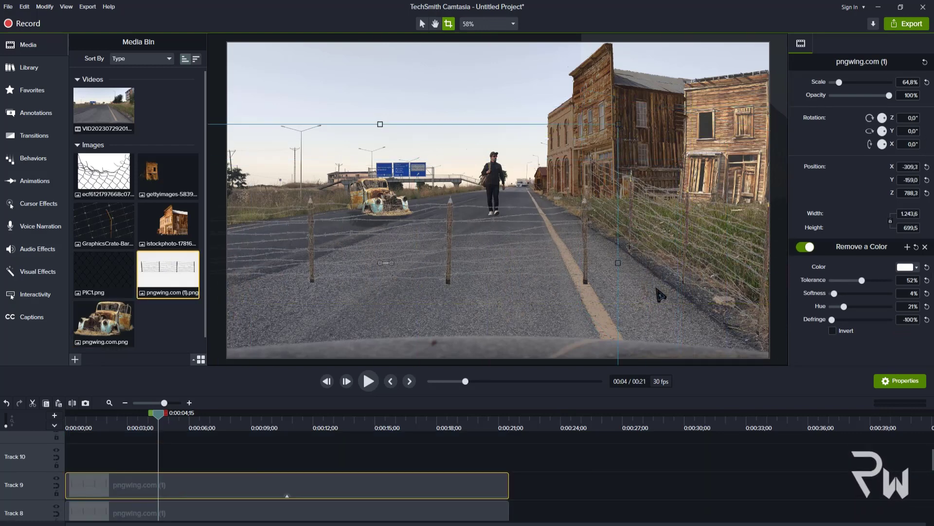
- Scale the new fence to 35.8%, rotate it to Z 5.6°, Y 47.0°, and place it on the left roadside at about X -464.2, Y -17.8, Z 859.7
left_click(422, 23)
left_click_drag(618, 124, 296, 247)
left_click_drag(373, 308, 447, 210)
left_click_drag(357, 227, 358, 225)
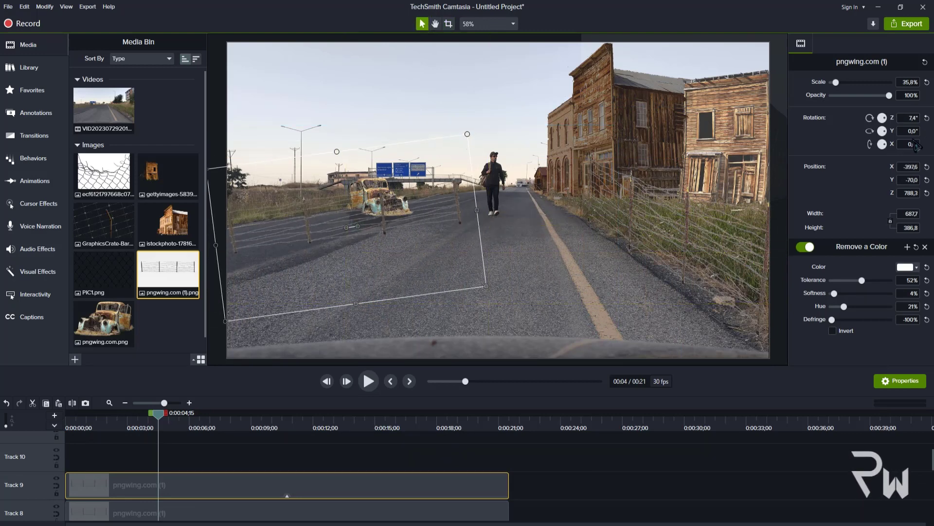
mouse_move(884, 131)
left_mouse_down()
mouse_move(892, 135)
mouse_move(892, 122)
left_mouse_up()
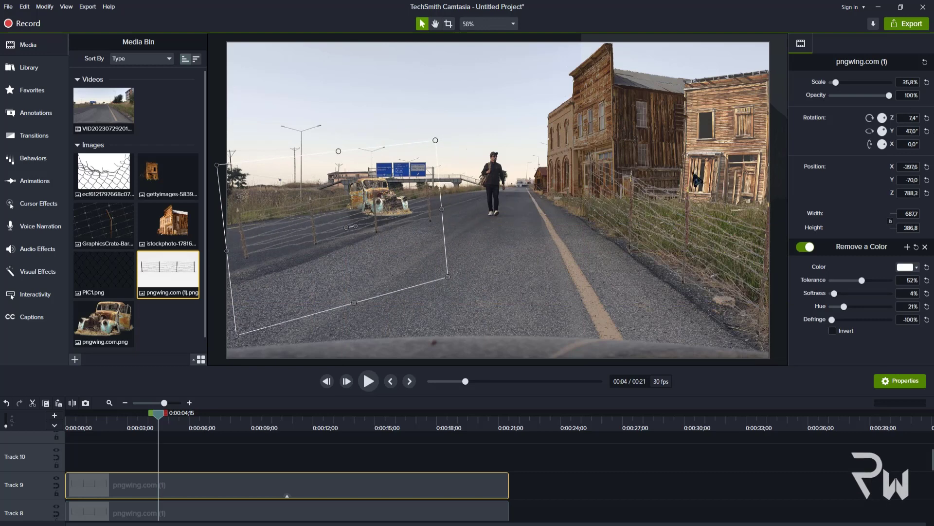
left_click_drag(415, 260, 390, 242)
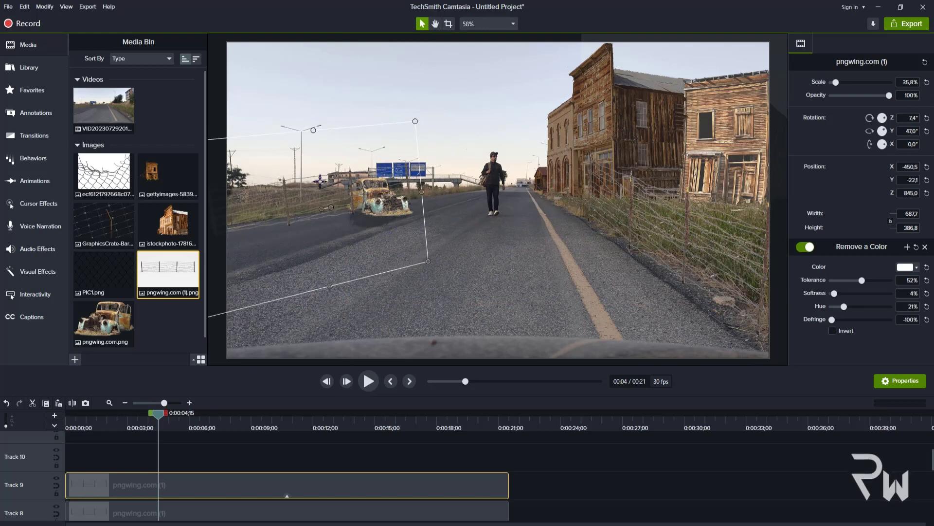
left_click_drag(320, 181, 337, 231)
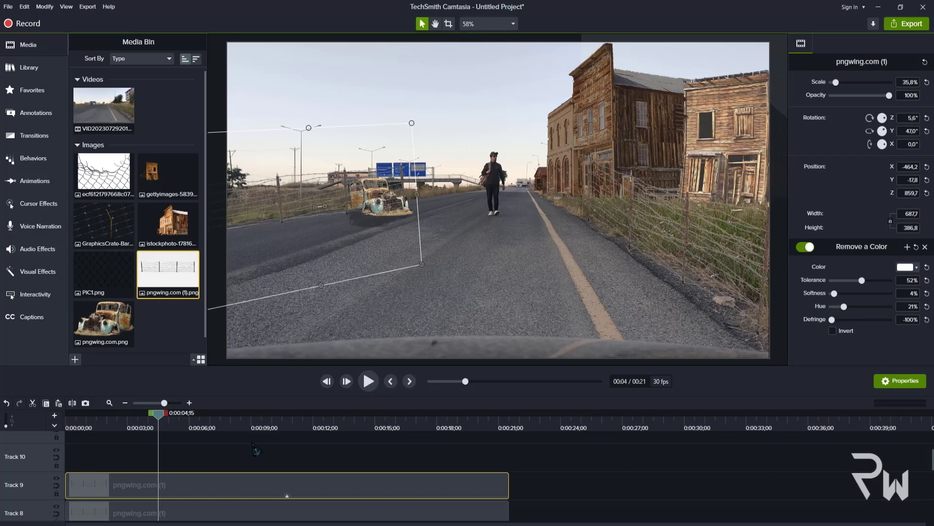
- Duplicate the left-roadside fence onto Track 10, resize the copy to about 307 wide, and line it up past the truck to extend the fence
key("ctrl+v")
left_click_drag(180, 459, 88, 475)
left_click_drag(412, 123, 362, 217)
left_click(327, 205)
left_click(377, 198)
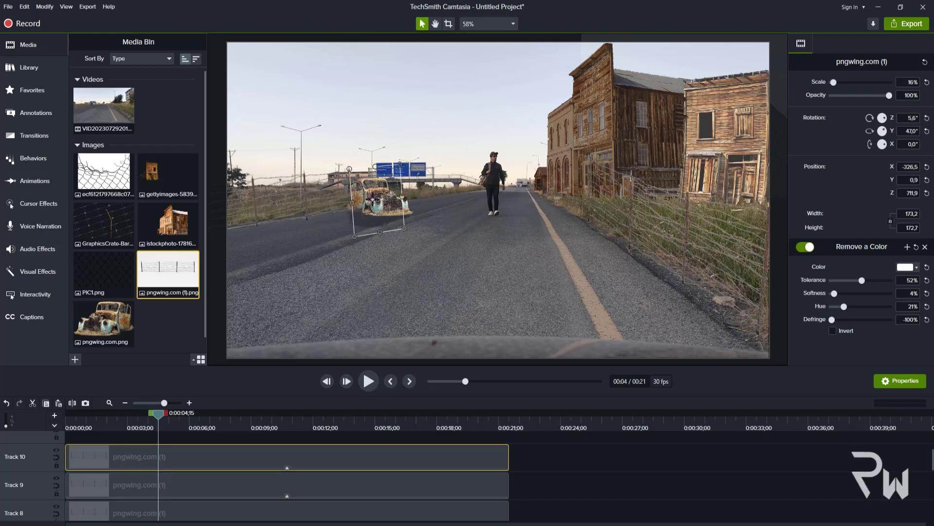
left_click_drag(376, 167, 373, 115)
left_click_drag(380, 205, 348, 200)
left_click_drag(416, 192, 436, 189)
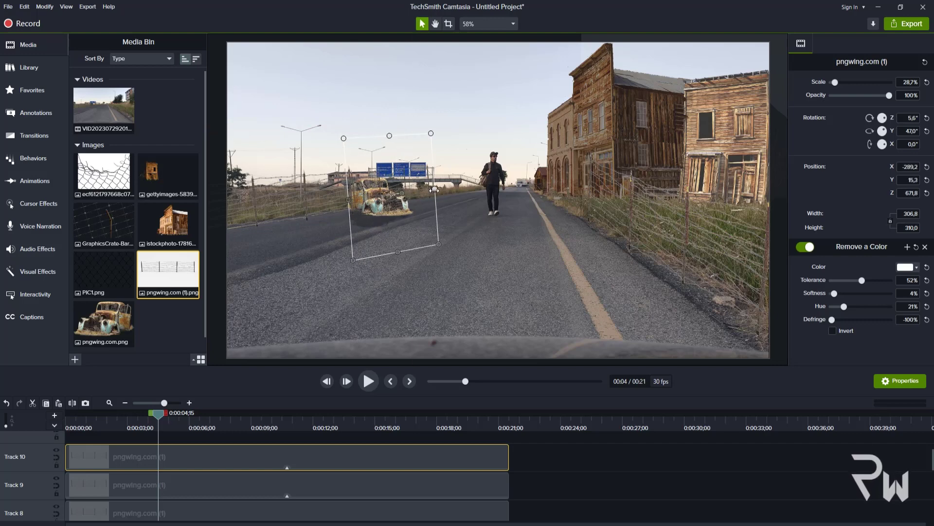
left_click_drag(393, 136, 393, 156)
left_click_drag(414, 206, 412, 195)
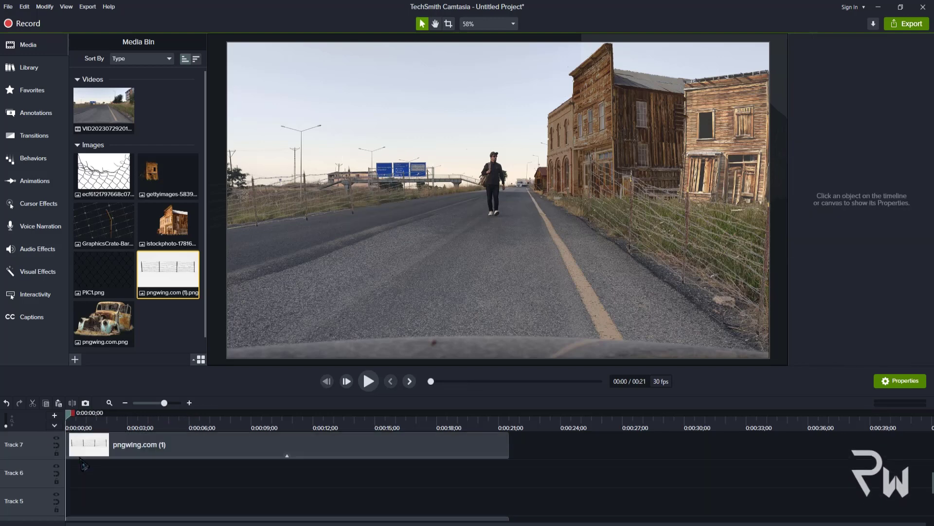
- Shift the fence layers down, paste the two truck layers above them on Tracks 9 and 10, and play the scene
scroll(542, 482, "up", 6)
left_click_drag(542, 482, 317, 453)
left_click_drag(312, 450, 306, 511)
scroll(304, 462, "up", 3)
left_click(305, 465)
key("ctrl+v")
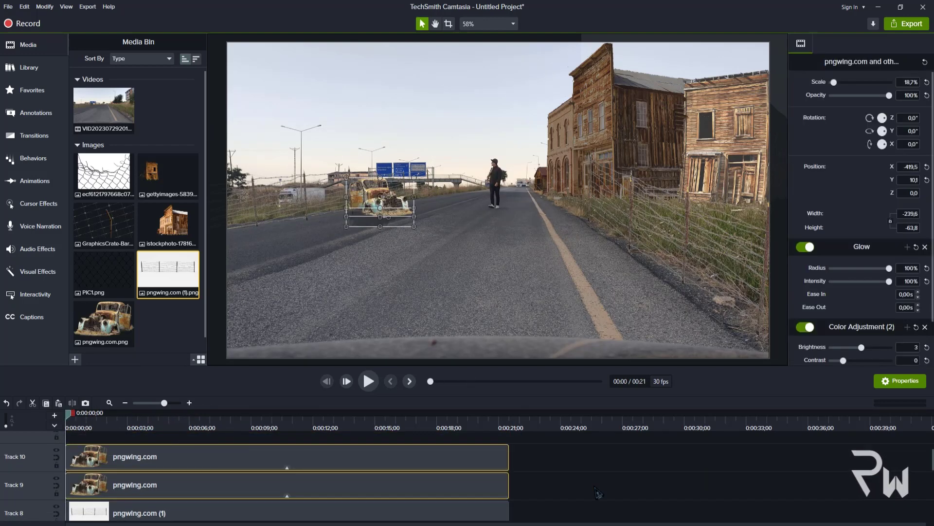
left_click(598, 493)
key("space")
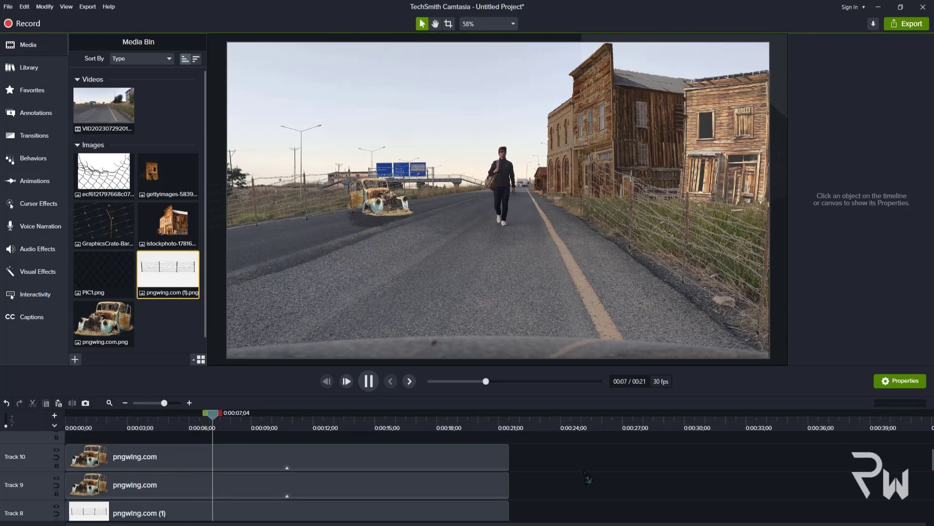
- Copy the two left-roadside fence layers, move the truck layers up to Tracks 12 and 13, and paste the copies onto Tracks 9 and 10
left_click(456, 495)
scroll(456, 495, "down", 2)
left_click_drag(546, 433, 336, 469)
scroll(552, 468, "up", 2)
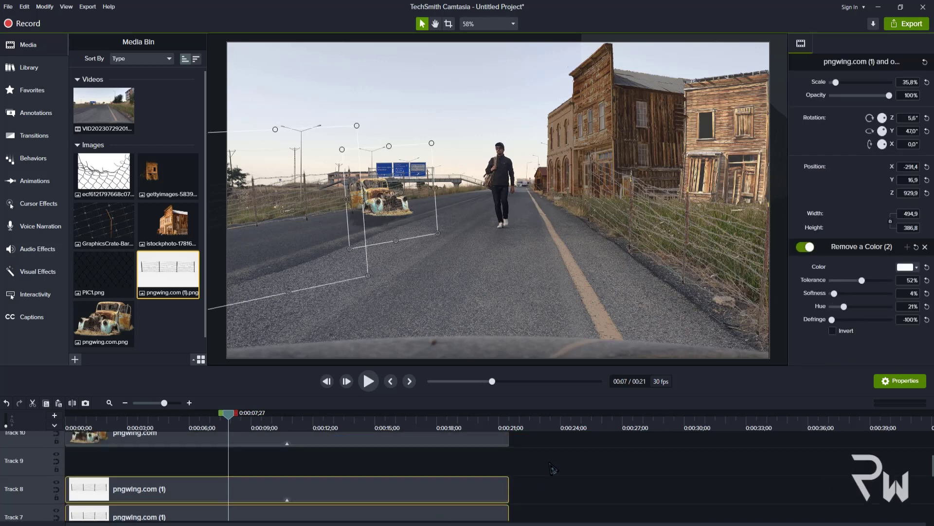
scroll(560, 450, "up", 2)
left_click_drag(551, 444, 467, 484)
left_click_drag(419, 485, 411, 434)
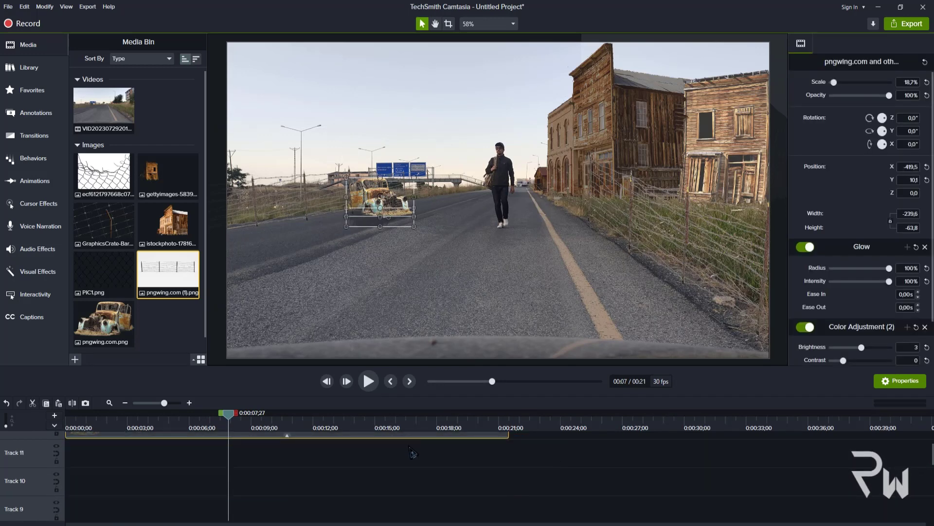
key("ctrl+v")
left_click_drag(277, 482, 112, 481)
- Flip the copied left-roadside fences vertically beneath the originals as ground shadows, giving the larger one a height of about -174.7
scroll(117, 480, "down", 3)
left_click_drag(275, 131, 343, 319)
left_click(359, 443)
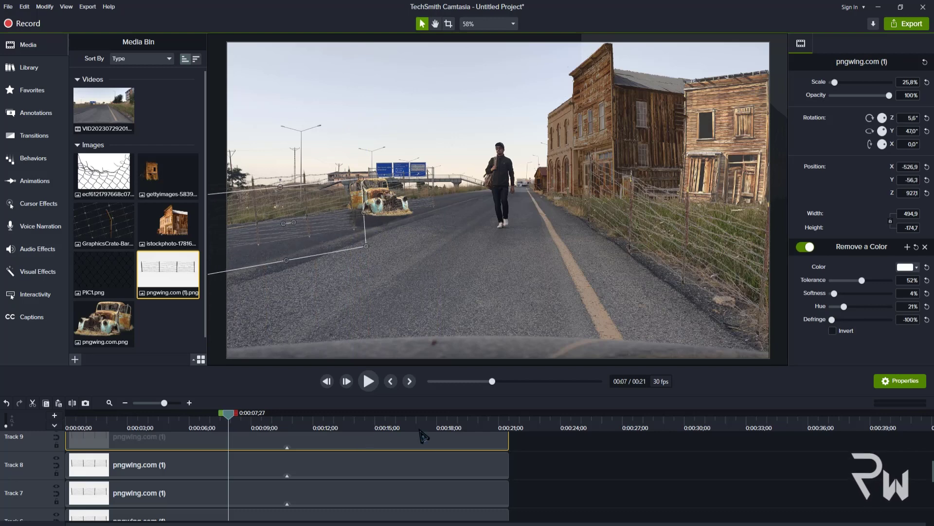
- Add a Color Adjustment with saturation -100 to both flipped fence layers and lower their opacity to about 19%
scroll(417, 450, "up", 2)
left_click(413, 462, "ctrl")
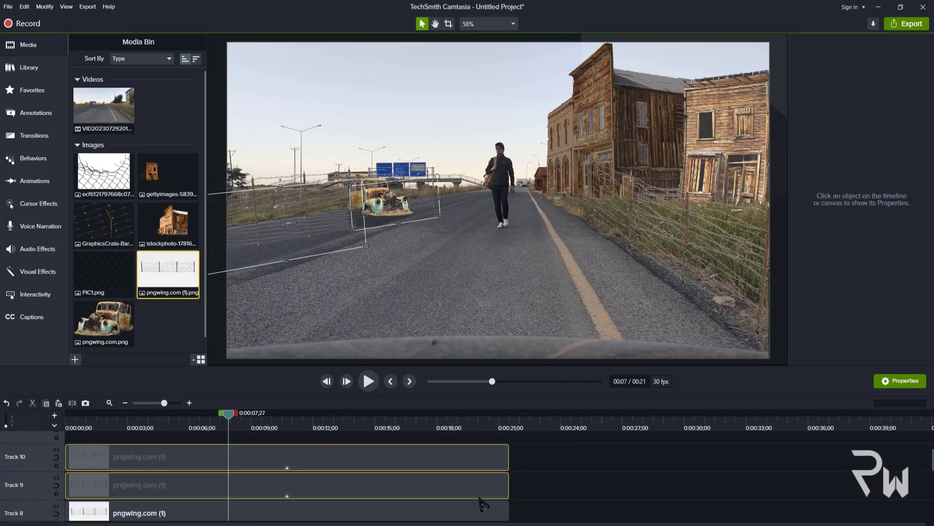
right_click(352, 210)
mouse_move(430, 365)
left_click(486, 404)
scroll(913, 277, "down", 3)
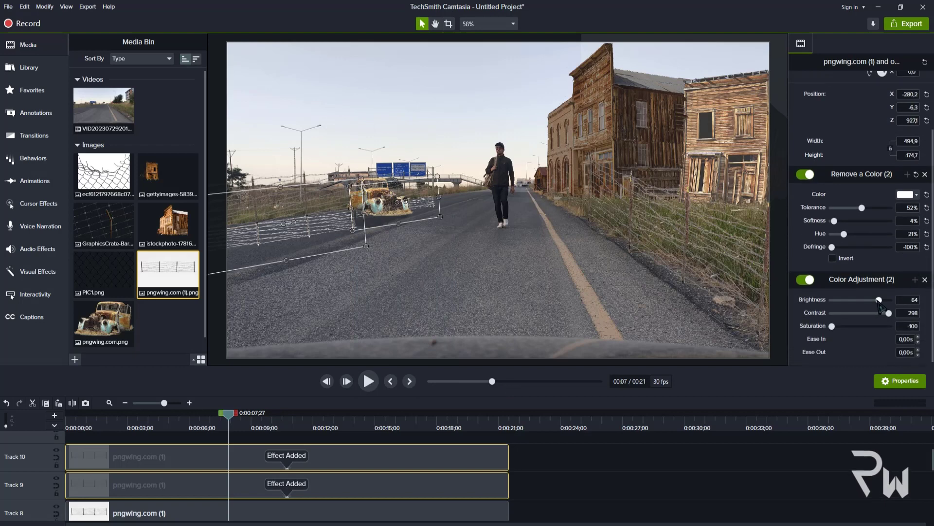
scroll(818, 108, "up", 2)
left_click_drag(851, 95, 837, 95)
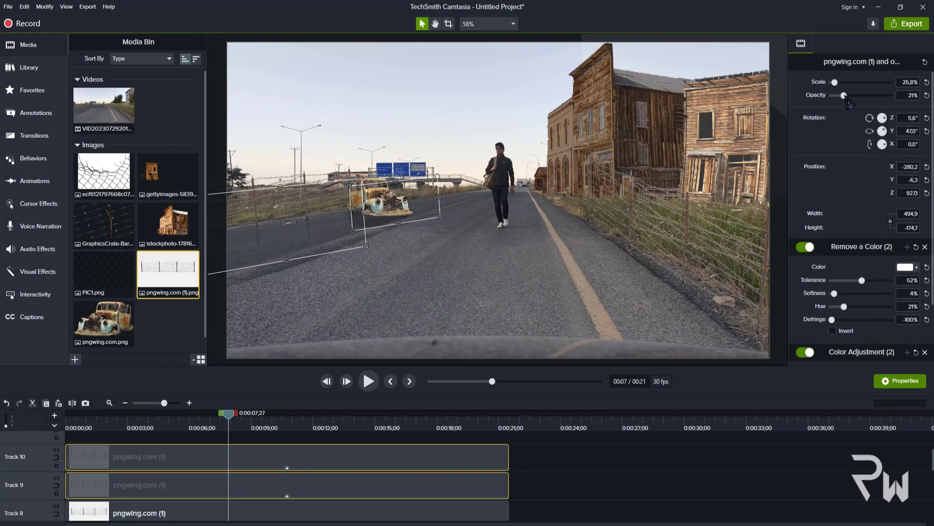
- Select both truck layers, scale them down to 12.6%, and move them off the road to about X -517.0, Y 21.8
left_click(613, 450)
left_click_drag(560, 454, 437, 477)
scroll(242, 490, "down", 1)
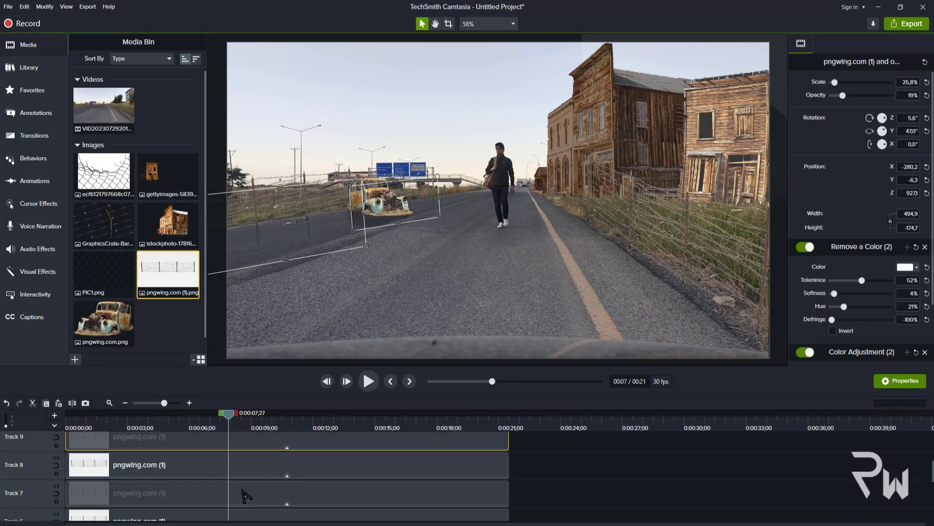
scroll(243, 489, "up", 2)
scroll(243, 494, "up", 1)
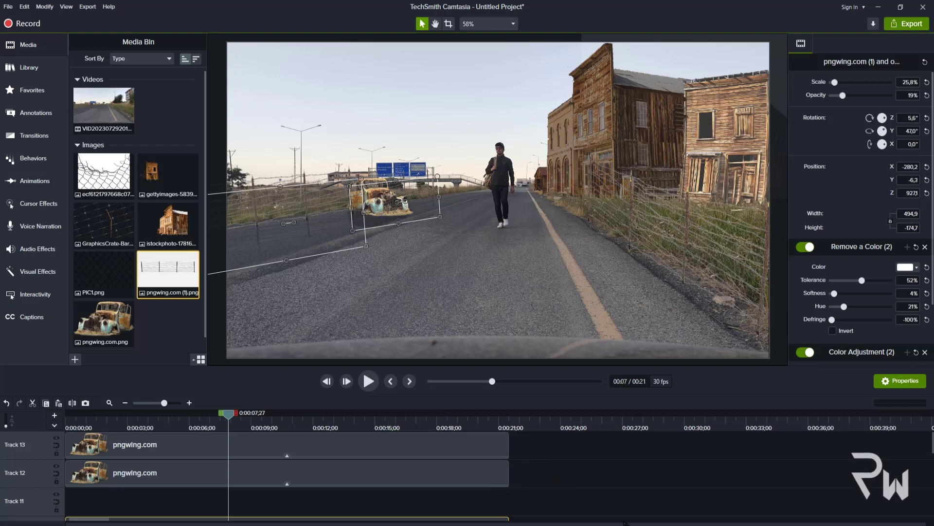
left_click(621, 506)
left_click_drag(528, 476, 482, 445)
scroll(348, 188, "up", 5)
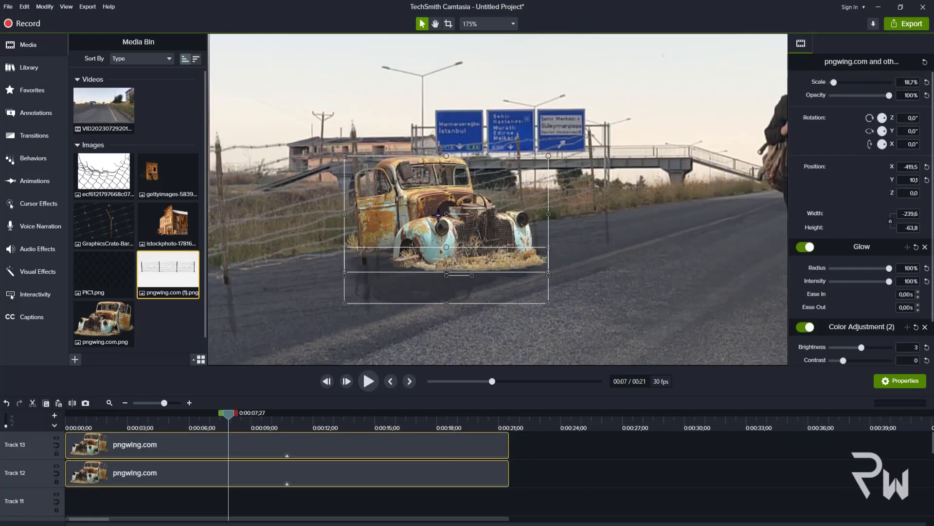
left_click_drag(439, 214, 345, 187)
left_click_drag(453, 276, 382, 235)
left_click_drag(327, 211, 364, 202)
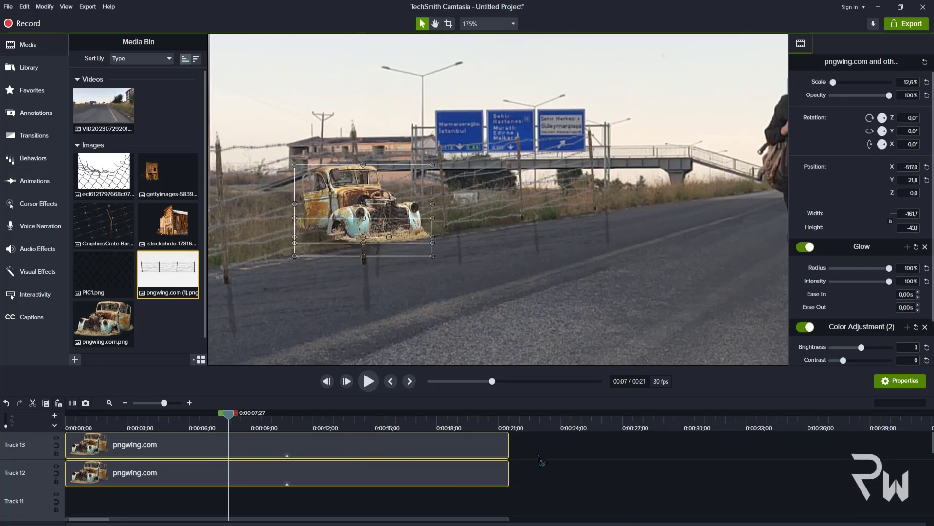
- Cut the truck layers and paste them at the start of Tracks 5 and 6, beneath the left-roadside fence layers
key("ctrl+x")
scroll(532, 466, "down", 5)
left_click_drag(524, 433, 166, 444)
left_click_drag(228, 413, 40, 445)
key("ctrl+v")
scroll(465, 194, "down", 3)
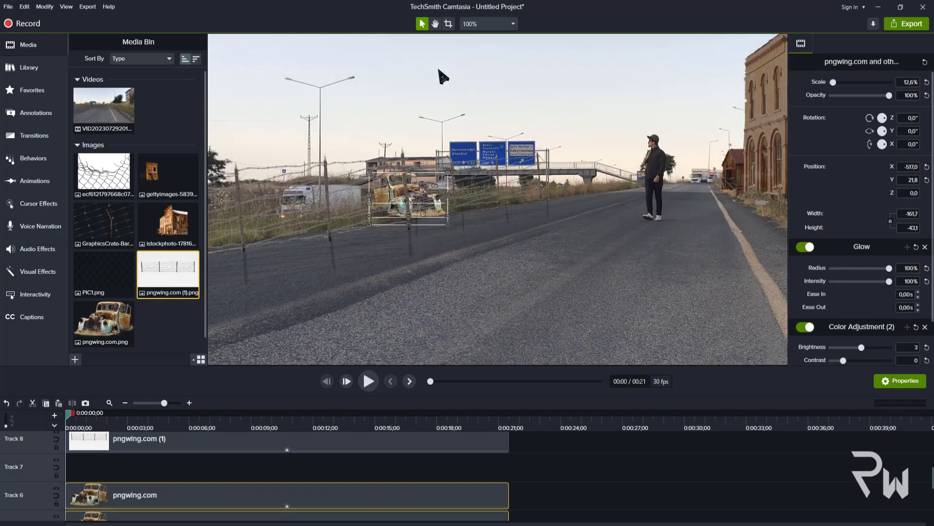
scroll(440, 70, "down", 1)
- Enlarge the truck layers to about 17.3%, move them behind the fence at about X -683.5, Y 18.5, and play the result
key("space")
key("space")
left_click(435, 24)
scroll(469, 141, "down", 2)
left_click_drag(469, 140, 381, 173)
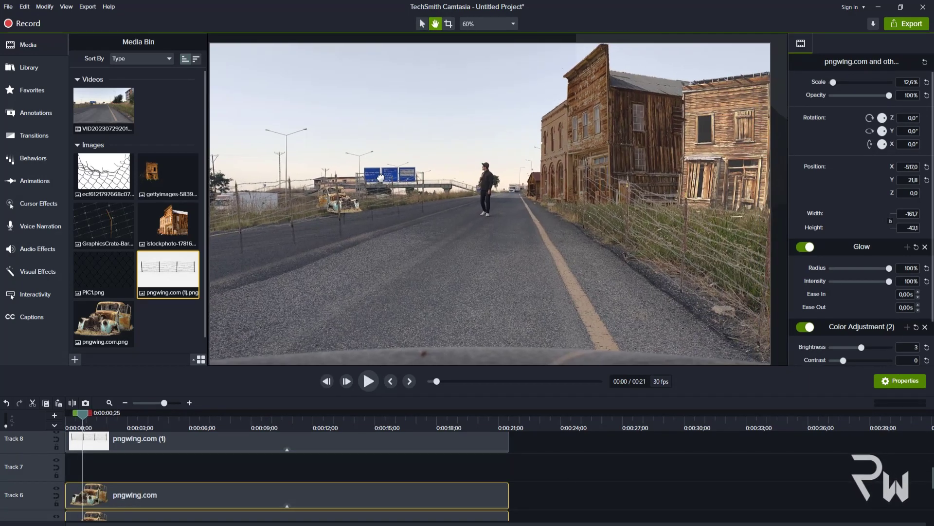
key("space")
key("space")
scroll(452, 486, "down", 1)
left_click(422, 23)
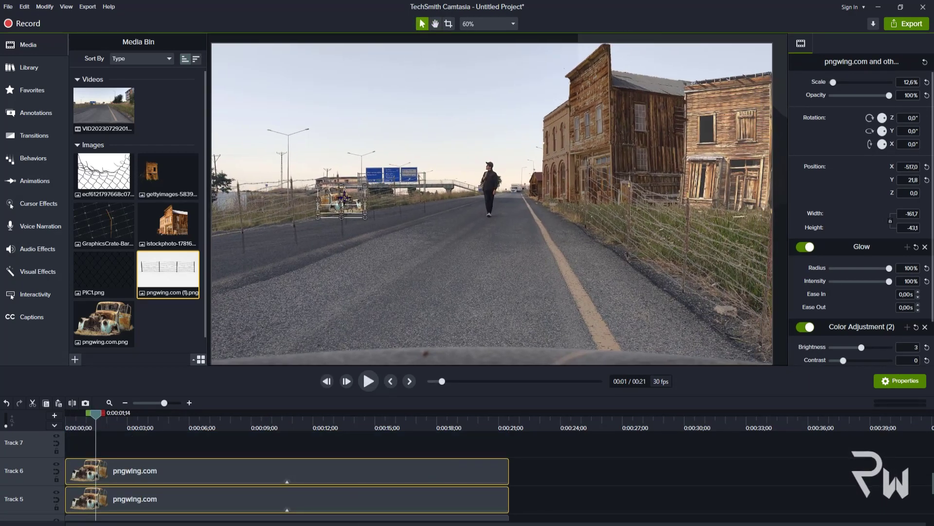
left_click_drag(365, 186, 297, 200)
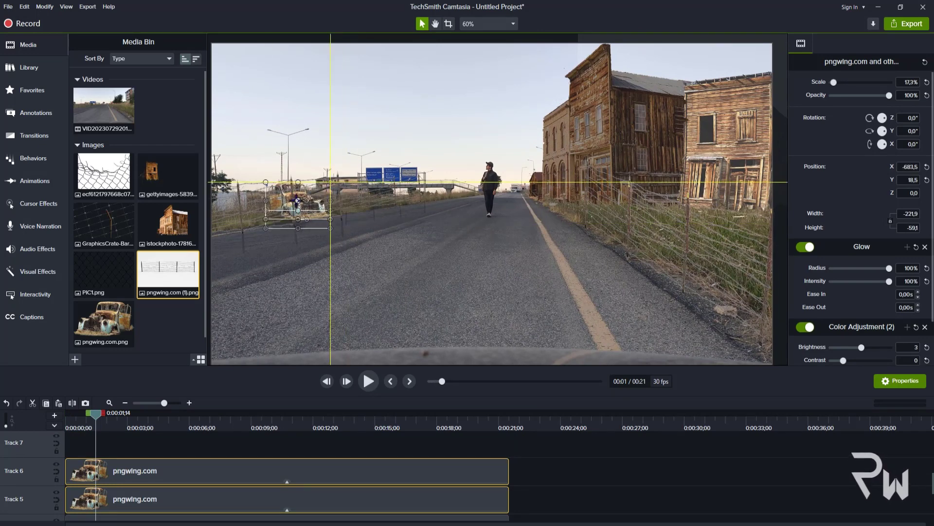
key("space")
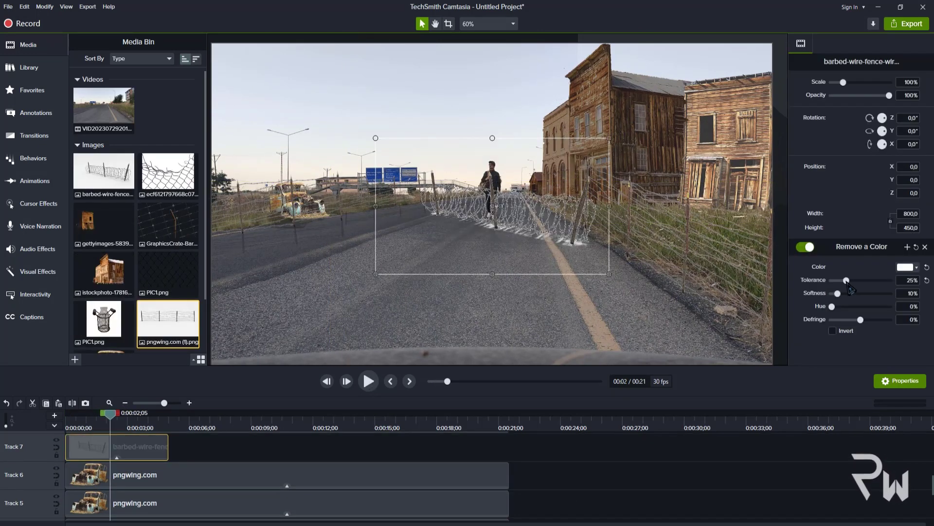
- Set Remove a Color on the coiled barbed-wire image to tolerance 43% and softness 16%, and move it to about X -129.1, Y -132.2
left_click_drag(850, 281, 856, 281)
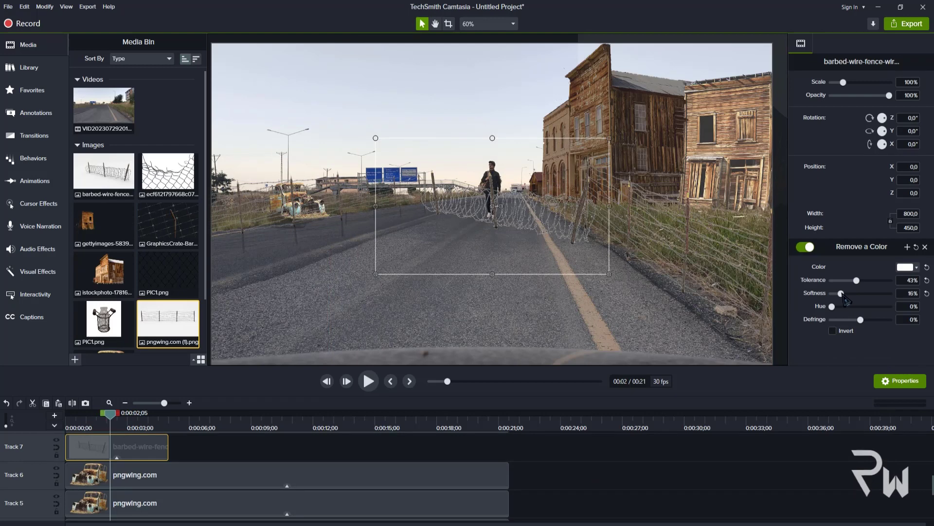
left_click_drag(506, 214, 468, 254)
- Delete the two right-roadside fence layers on Tracks 8 and 9
scroll(304, 479, "up", 3)
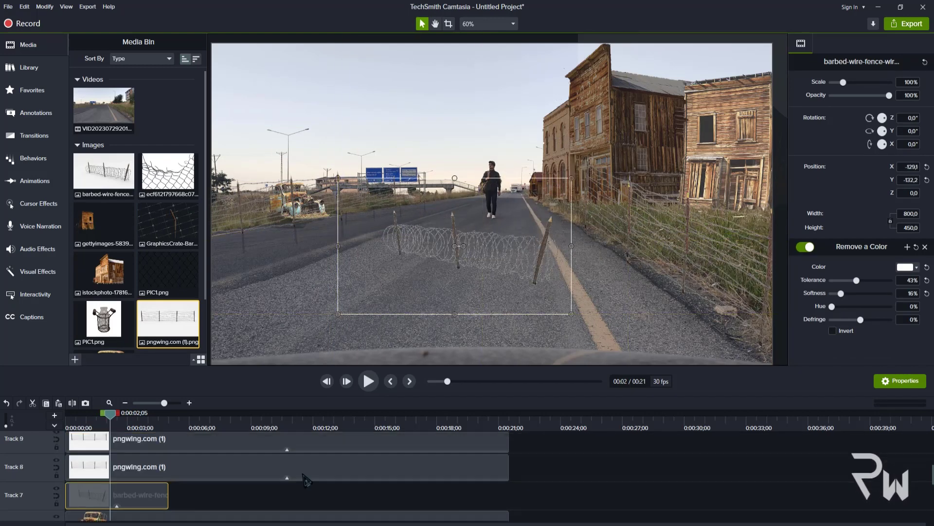
left_click_drag(531, 447, 460, 493)
key("Delete")
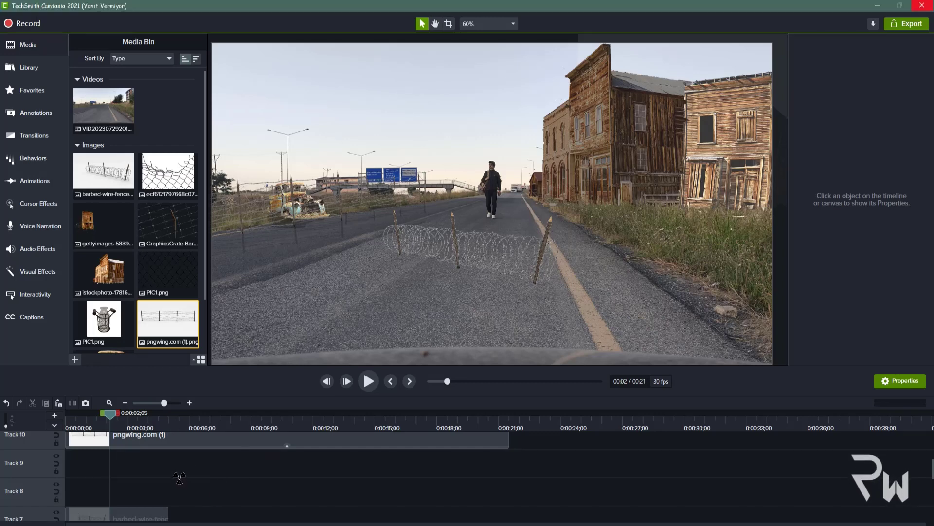
- Extend the coiled barbed-wire clip on Track 7 to 0:00:21;00 and move the image to the right roadside at about X 400, Y -158.1
left_click_drag(180, 475, 117, 494)
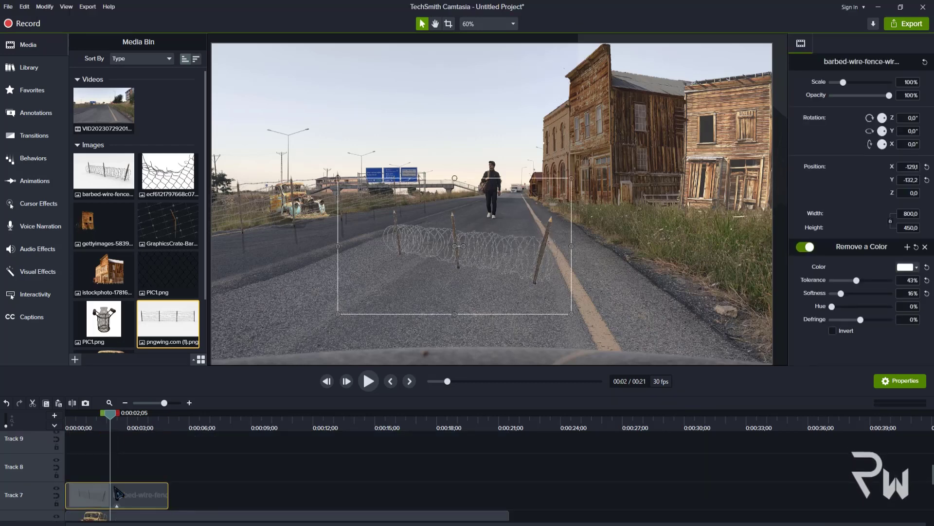
scroll(146, 482, "down", 2)
left_click_drag(168, 469, 509, 468)
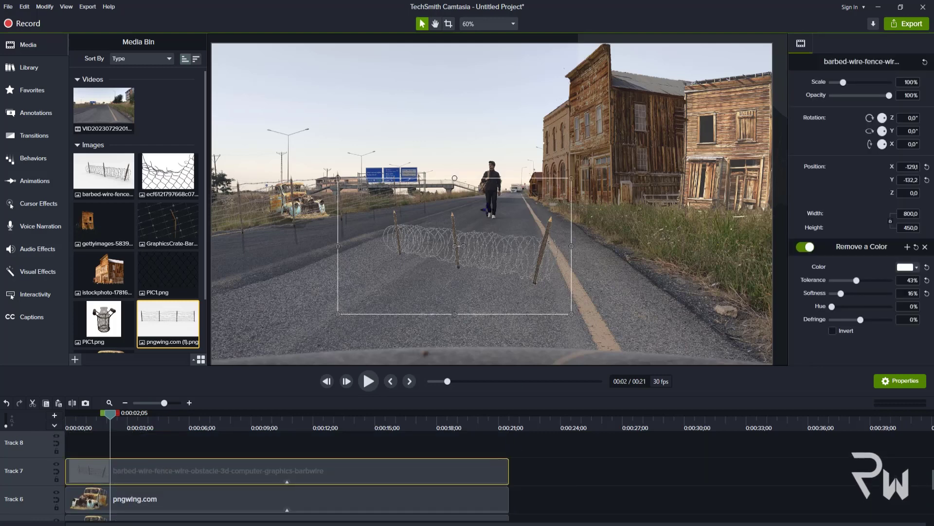
left_click_drag(474, 250, 629, 257)
right_click(616, 249)
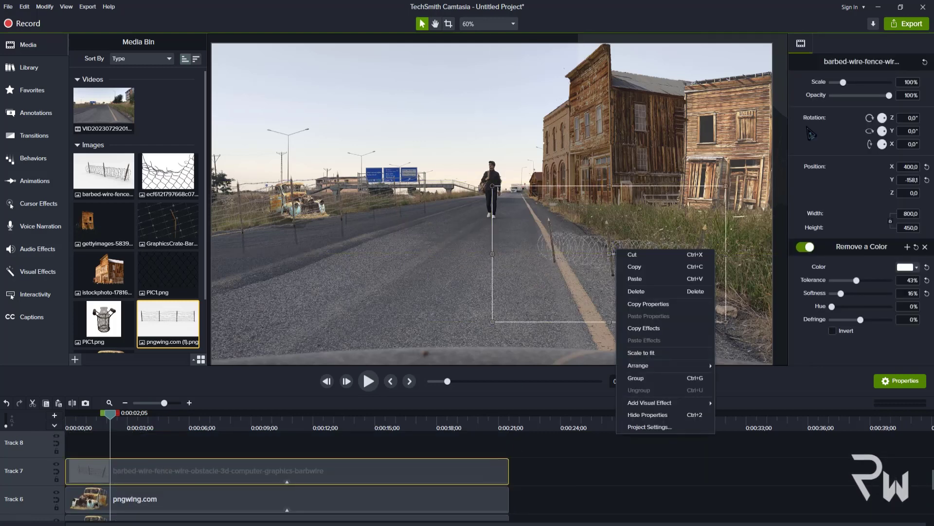
key("Escape")
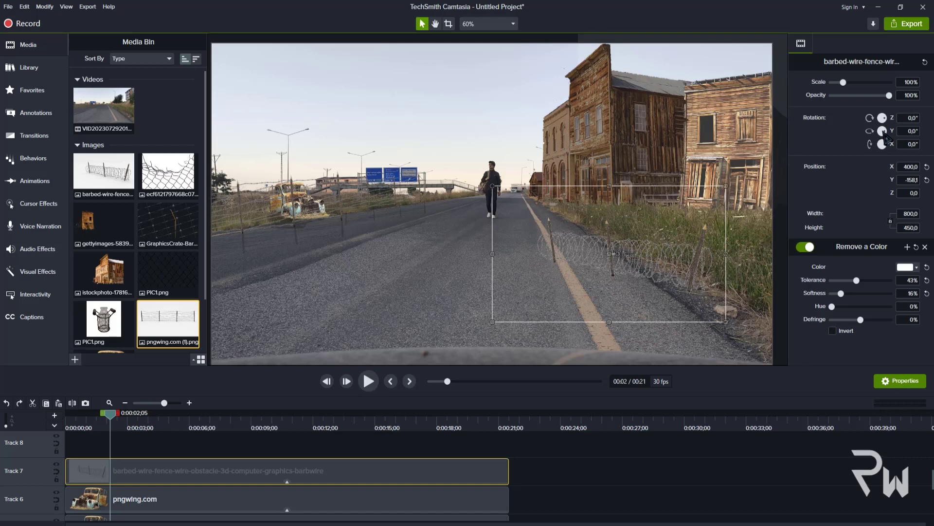
- Rotate the barbed wire to about Y -58.7°, X -338.5°, enlarge it to about 157.3%, and position it along the right road edge
left_click_drag(884, 136, 862, 165)
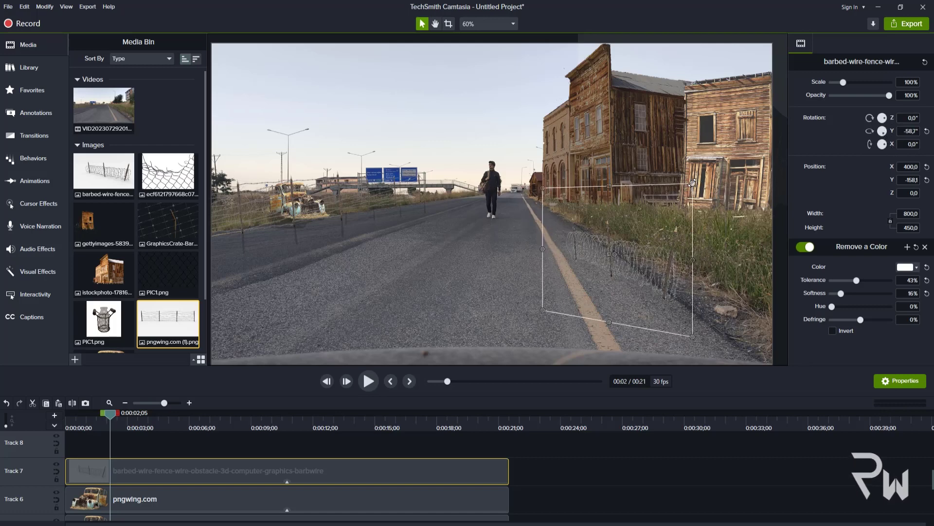
left_click_drag(692, 183, 779, 141)
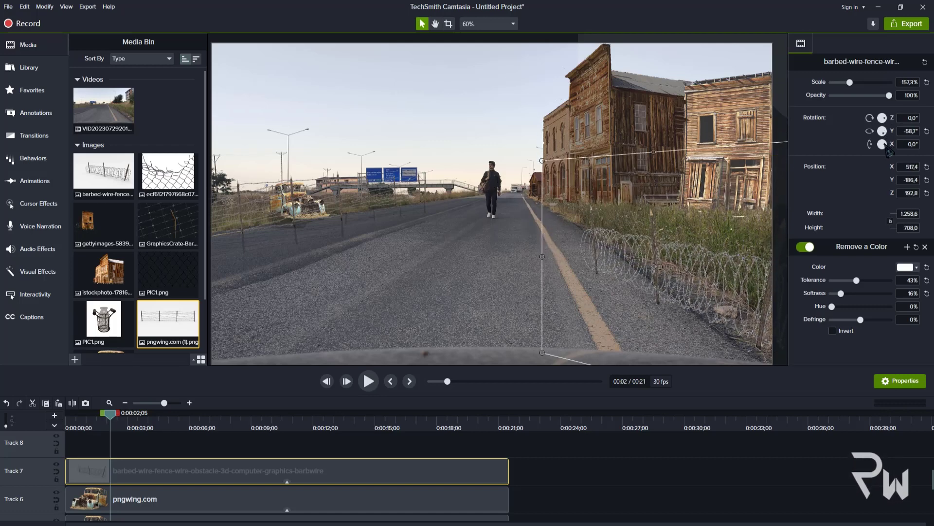
left_click_drag(887, 152, 929, 133)
left_click_drag(696, 255, 702, 253)
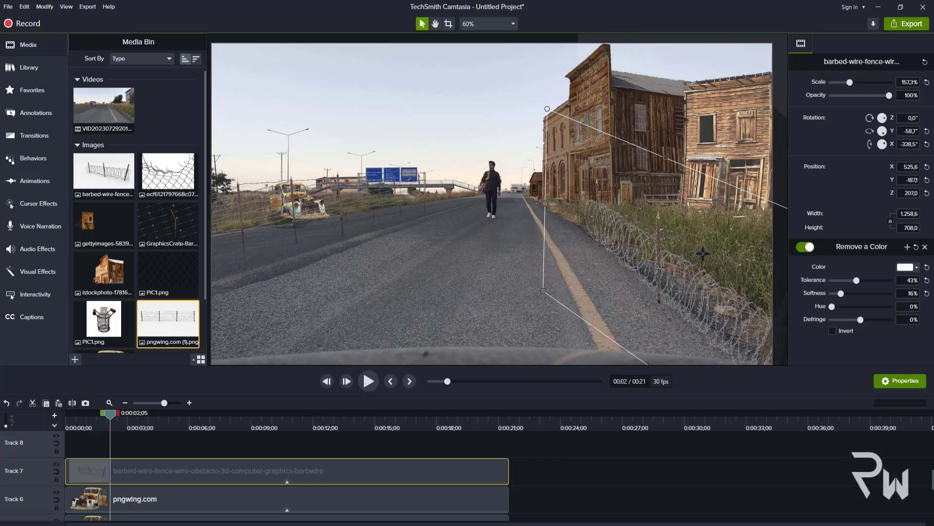
- Reduce the barbed-wire image's height to about 684.2, widen it to about 179.4% scale, and fine-tune its place along the right road edge
left_click_drag(666, 155, 664, 165)
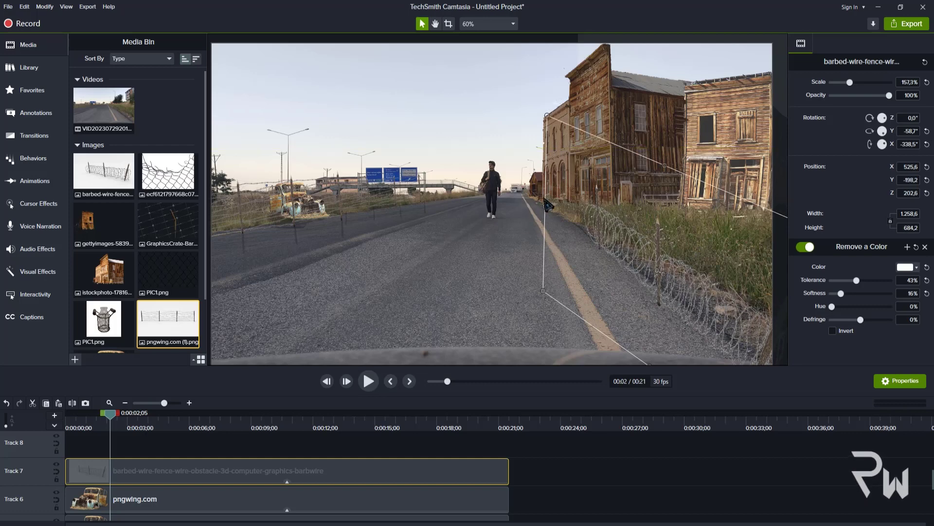
mouse_move(548, 205)
left_mouse_down()
mouse_move(500, 204)
mouse_move(534, 194)
left_mouse_up()
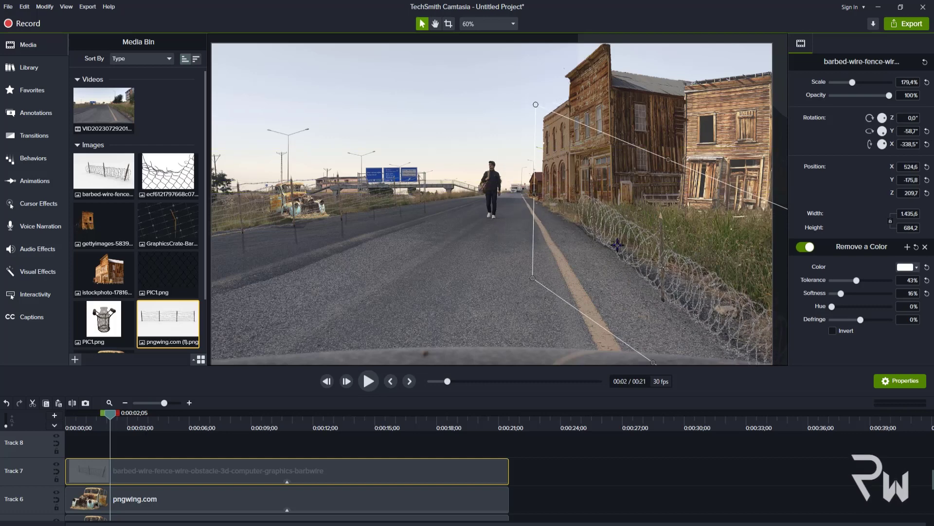
left_click_drag(617, 245, 618, 250)
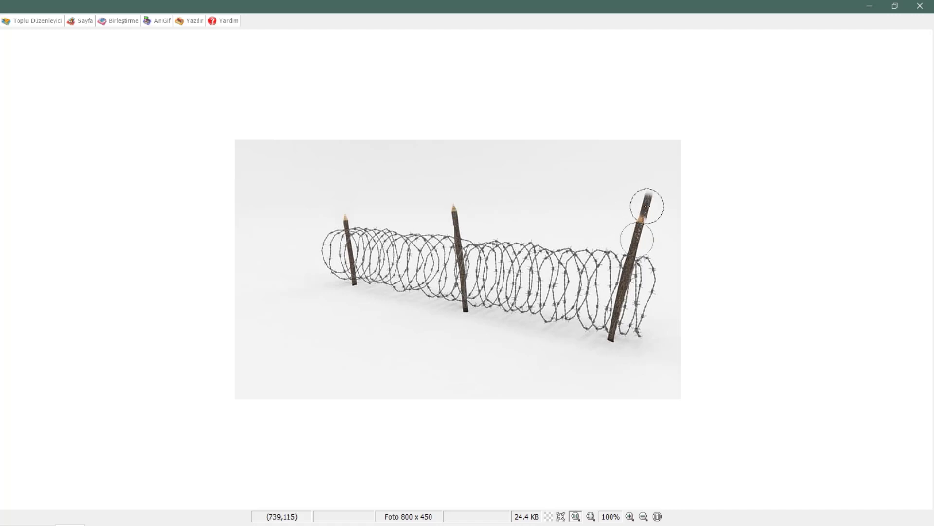
- Switch to the photo editor and clone the barbed-wire picture's right post upward, finishing it with a taller pointed tip
left_click_drag(647, 206, 642, 215)
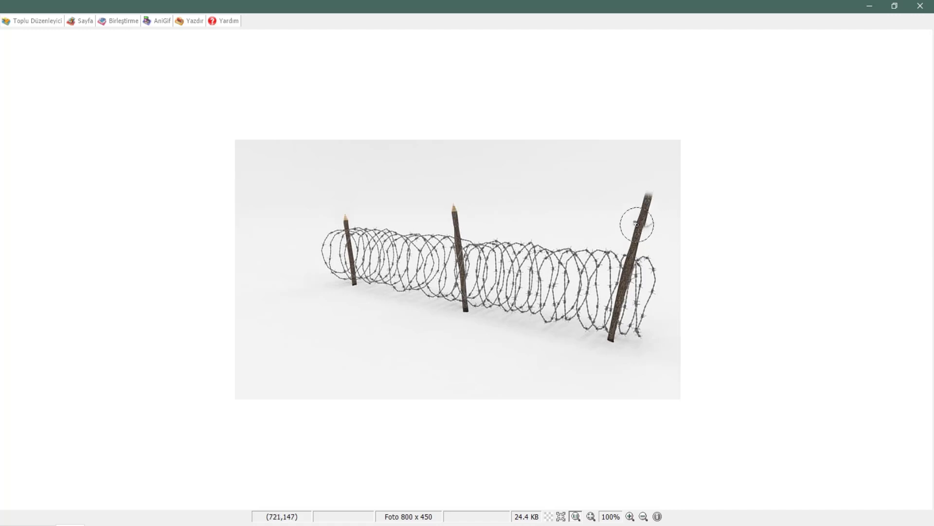
key("ctrl+z")
left_click_drag(641, 211, 651, 186)
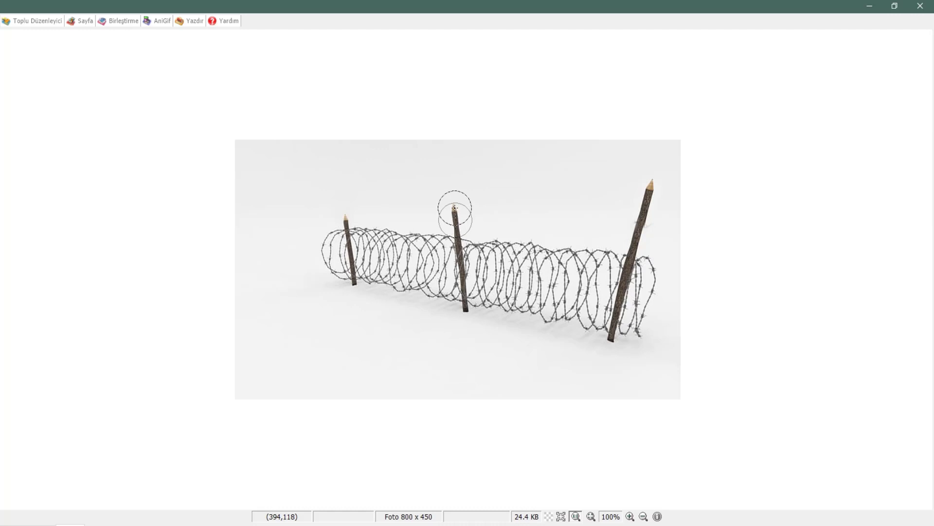
- Try cloning the middle post taller in the barbed-wire picture, undo the poor strokes, and raise its pointed tip slightly
key("ctrl+z")
left_click(452, 185)
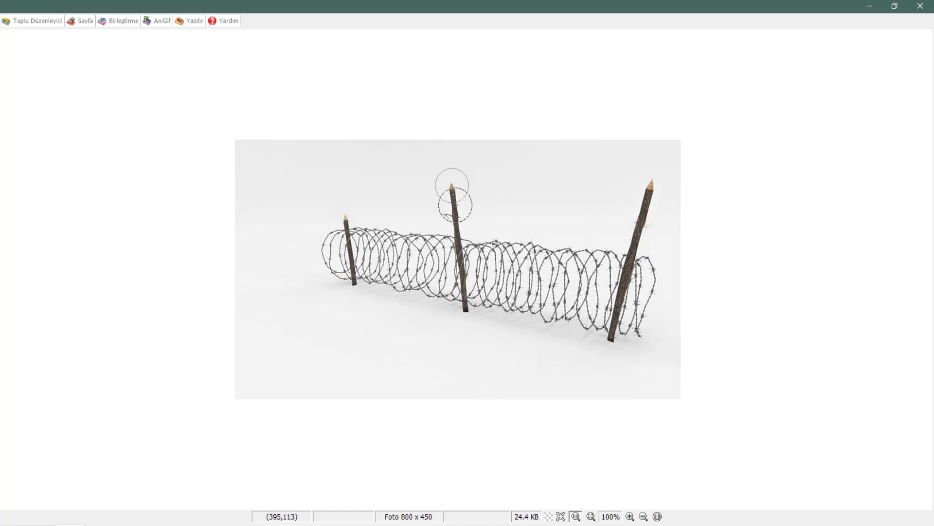
left_click_drag(455, 206, 450, 189)
left_click(436, 216)
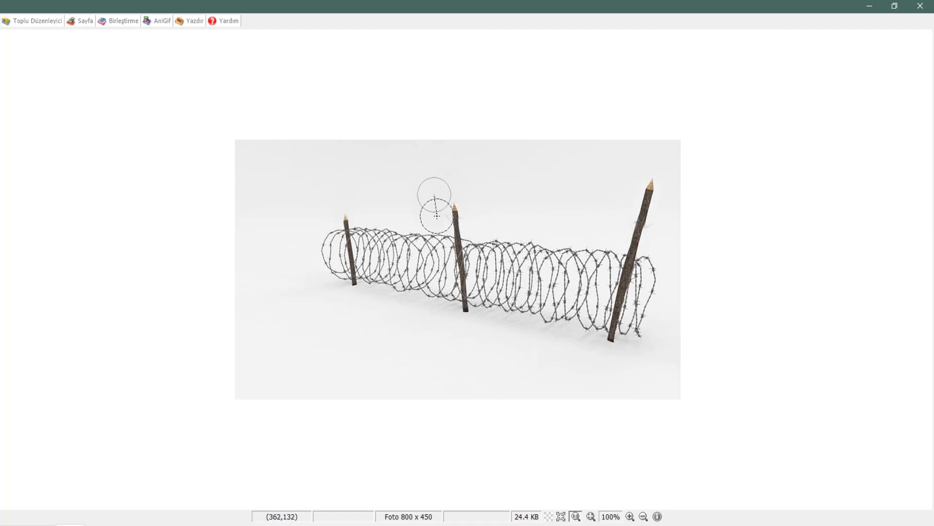
left_click(488, 192)
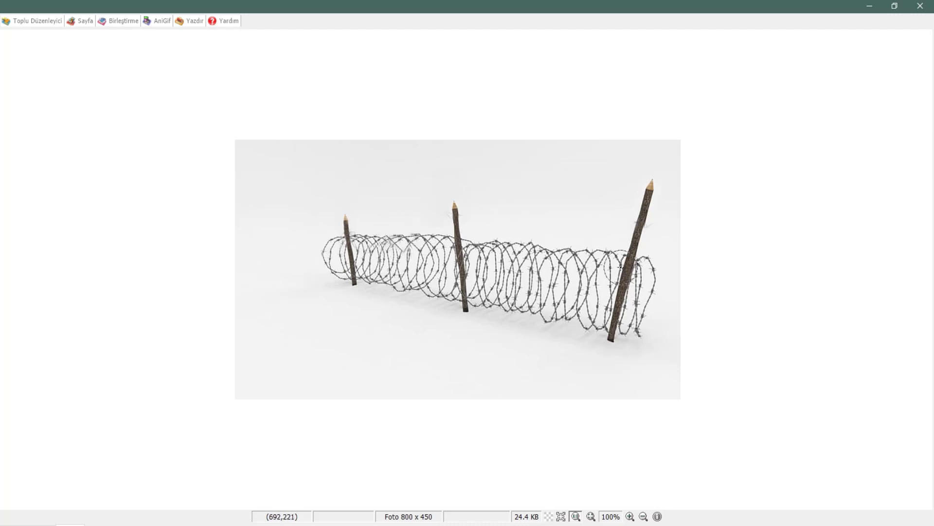
- Clone the wire coils around the right post slightly higher so that section of the barbed wire is taller
left_click(586, 272)
mouse_move(587, 262)
left_mouse_down()
mouse_move(595, 232)
mouse_move(607, 244)
mouse_move(546, 259)
mouse_move(555, 245)
mouse_move(559, 259)
mouse_move(618, 236)
mouse_move(607, 240)
mouse_move(646, 262)
mouse_move(650, 252)
mouse_move(646, 270)
mouse_move(648, 242)
mouse_move(649, 278)
left_mouse_up()
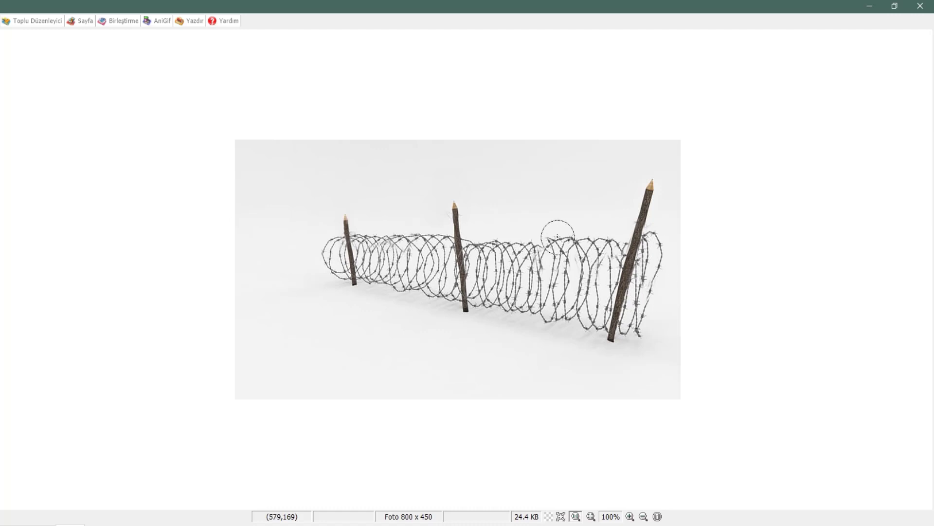
left_click_drag(539, 233, 543, 229)
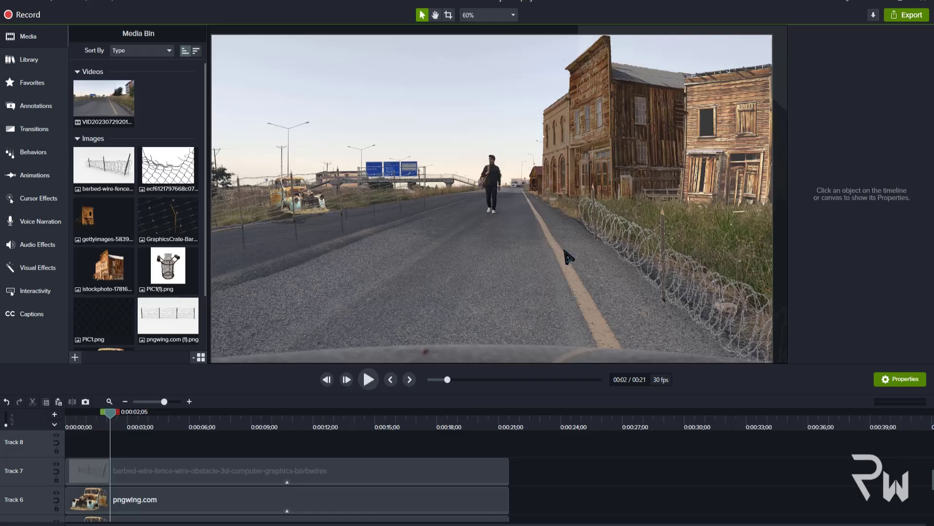
- Back in Camtasia, rotate the retouched barbed wire to about Z 10.3°, Y -59.9° and move it to about X 548.8, Y -82.2
left_click(689, 268)
left_click_drag(874, 128, 894, 141)
left_click_drag(730, 268, 686, 233)
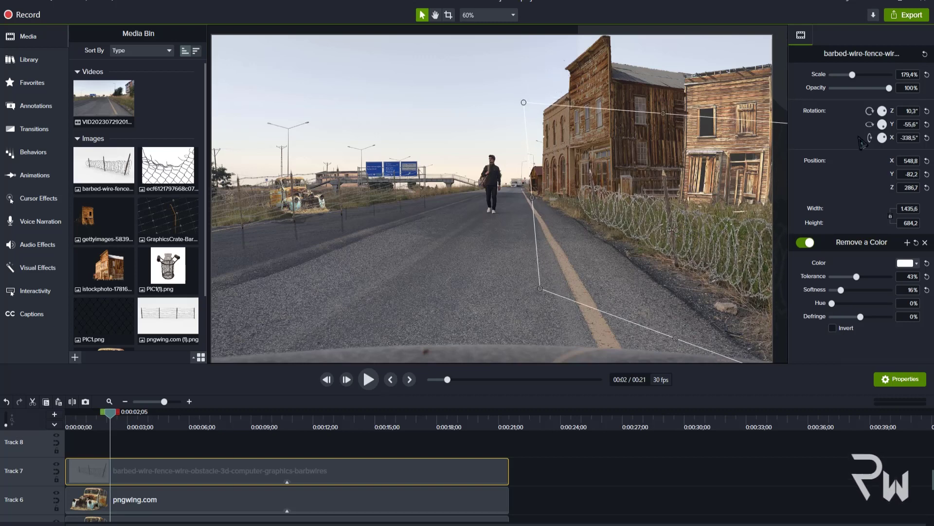
left_click_drag(883, 125, 893, 142)
- Paste a barbed-wire copy on Track 8, shrink it to about 76.5%, move it to the fence's far end, and crop the overlapping edge
key("ctrl+v")
left_click_drag(260, 451, 215, 451)
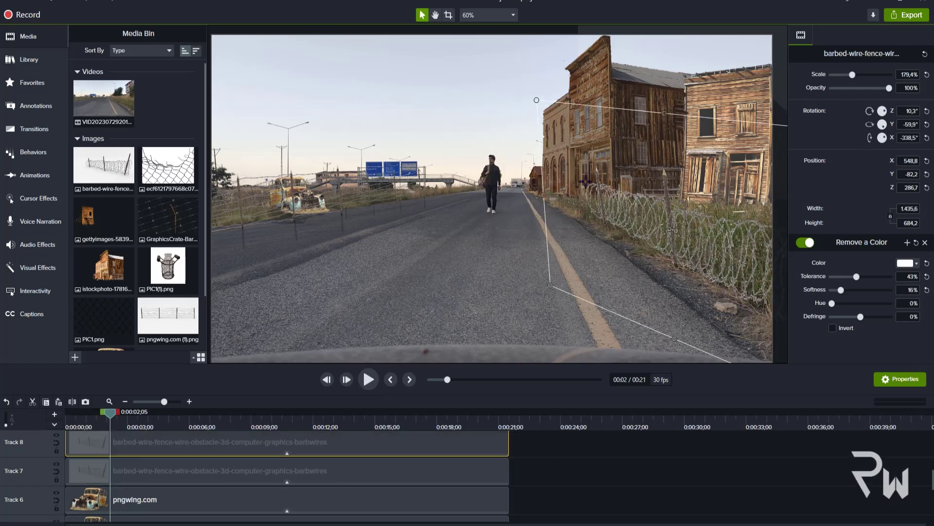
left_click_drag(537, 101, 694, 253)
left_click_drag(723, 299, 532, 174)
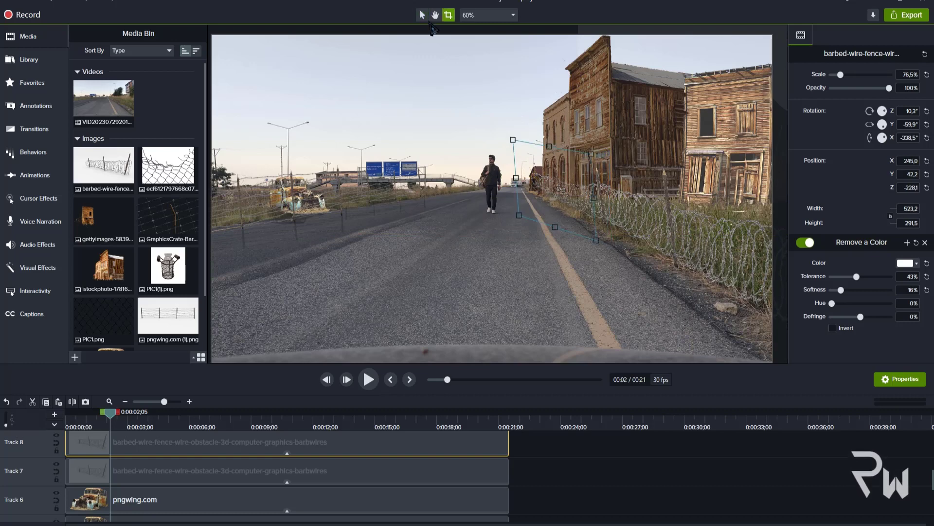
scroll(567, 180, "up", 5)
left_click_drag(582, 191, 609, 197)
scroll(609, 197, "down", 5)
left_click(619, 233)
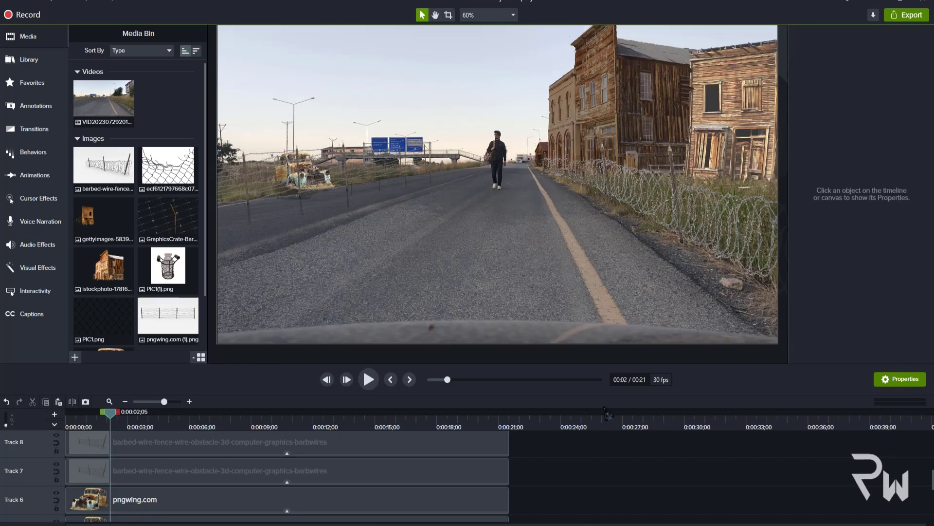
- Select both barbed-wire layers on Tracks 7 and 8 and try a Colorize effect on them
scroll(619, 233, "down", 1)
scroll(542, 460, "up", 3)
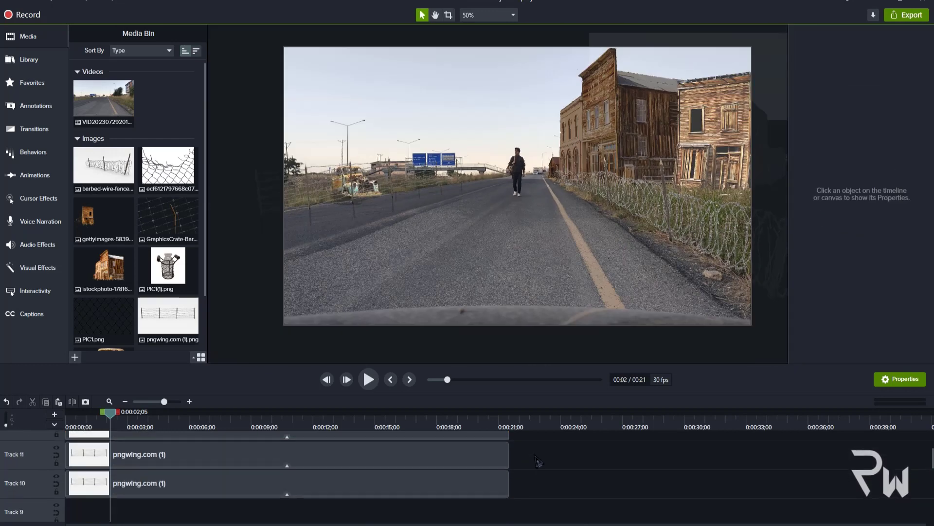
scroll(589, 477, "down", 3)
scroll(264, 477, "up", 1)
left_click_drag(535, 484, 499, 515)
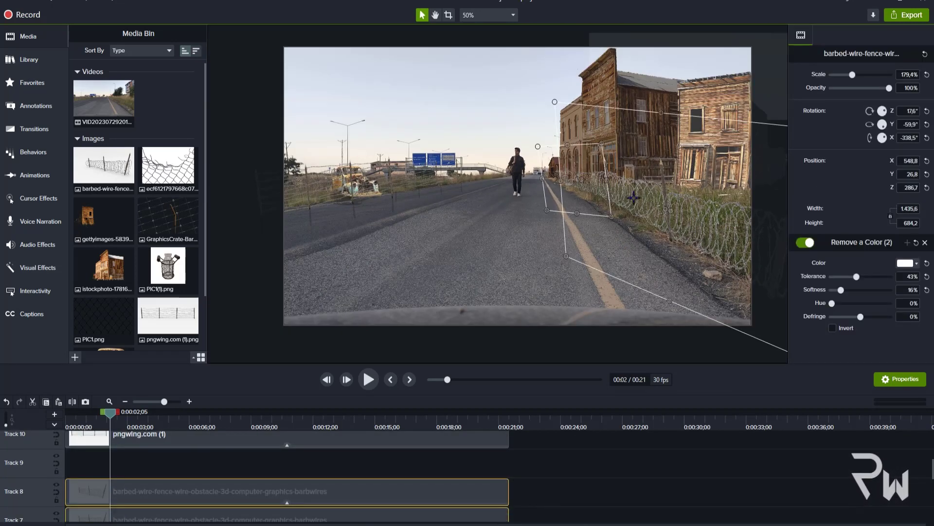
right_click(637, 200)
mouse_move(677, 363)
left_click(757, 417)
scroll(856, 301, "down", 3)
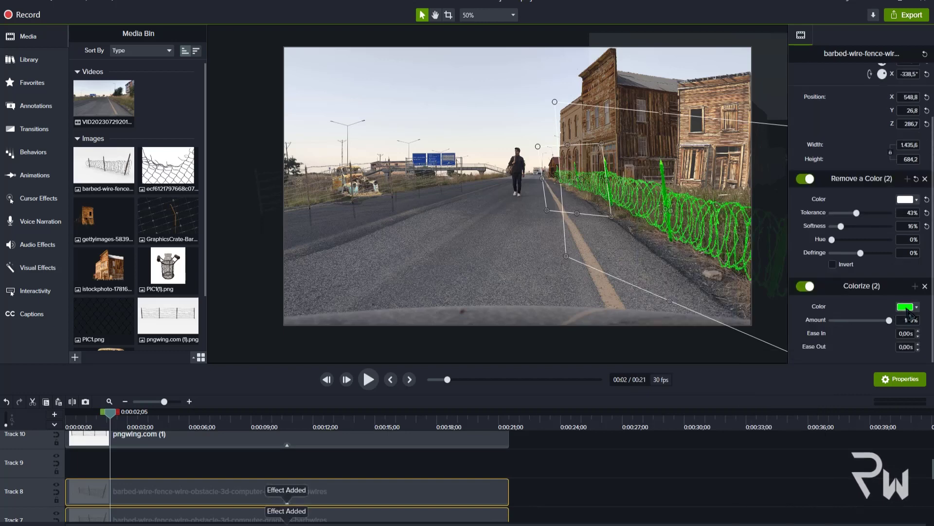
- Set the barbed wire's Colorize color to dark brown and its amount to 56%
left_click(916, 307)
left_click(838, 411)
left_click(697, 208)
left_click_drag(890, 320, 864, 320)
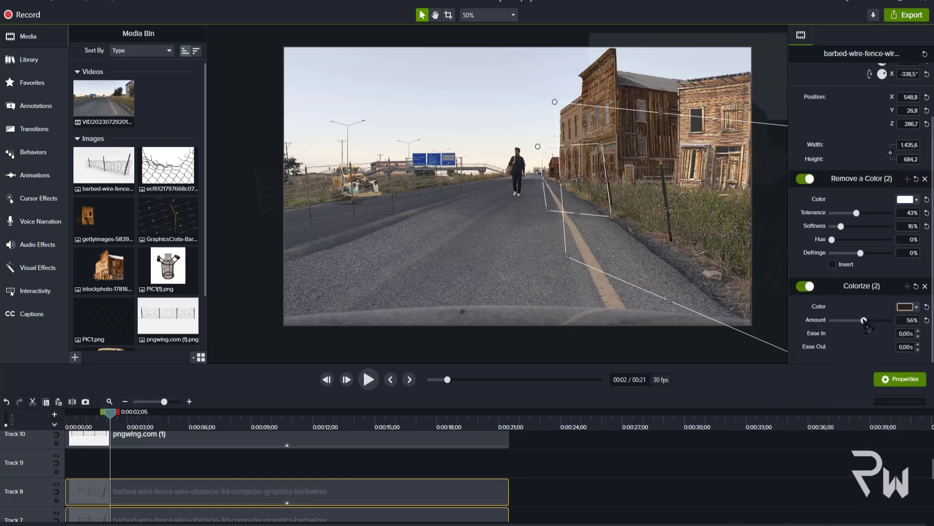
- Undo the Colorize changes on the two barbed-wire layers
key("ctrl+z")
key("ctrl+z")
key("ctrl+z")
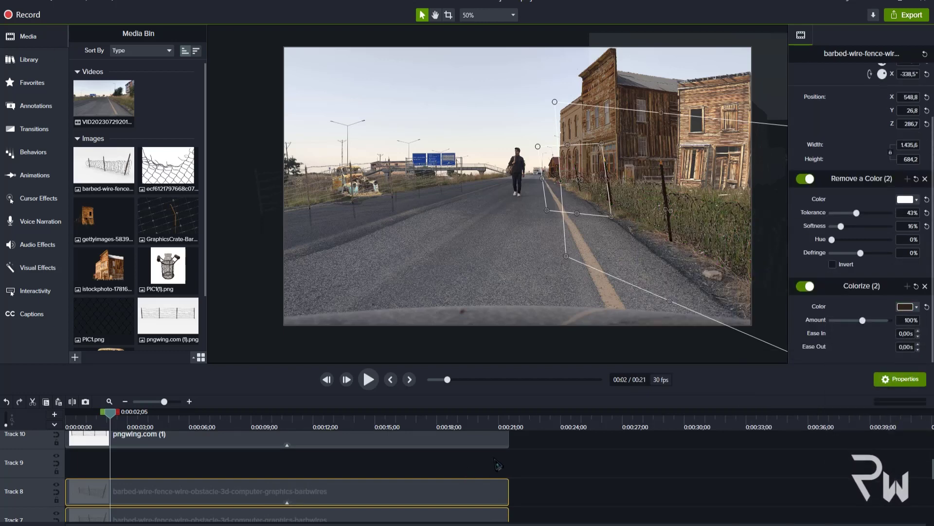
scroll(557, 487, "up", 3)
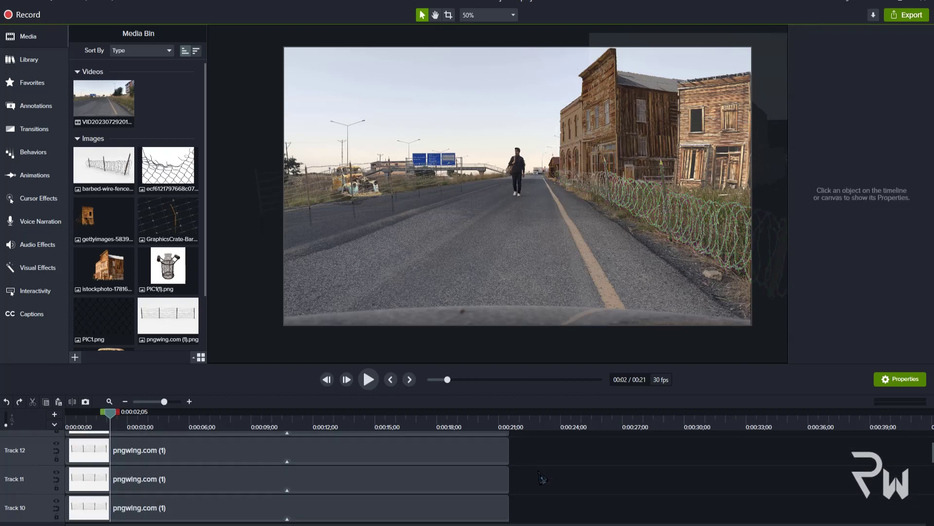
- Set Remove a Color on both barbed-wire layers to an off-white color, tolerance 31% and softness 34%
scroll(556, 486, "down", 4)
mouse_move(857, 281)
left_mouse_down()
mouse_move(865, 283)
mouse_move(843, 279)
mouse_move(832, 290)
mouse_move(847, 282)
mouse_move(837, 292)
mouse_move(857, 291)
mouse_move(857, 279)
left_mouse_up()
left_click(907, 264)
left_click(915, 290)
left_click(714, 184)
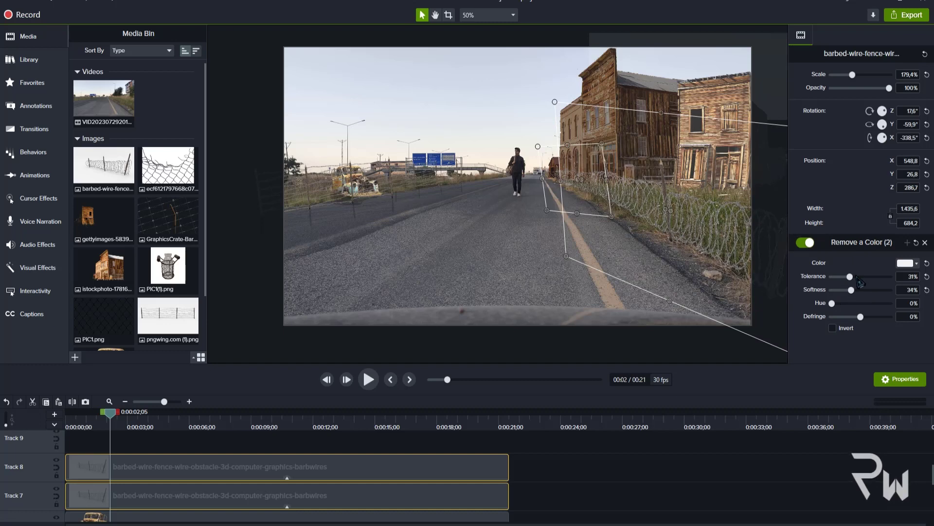
- Add a Color Adjustment effect to both background-removed barbed-wire layers
right_click(666, 208)
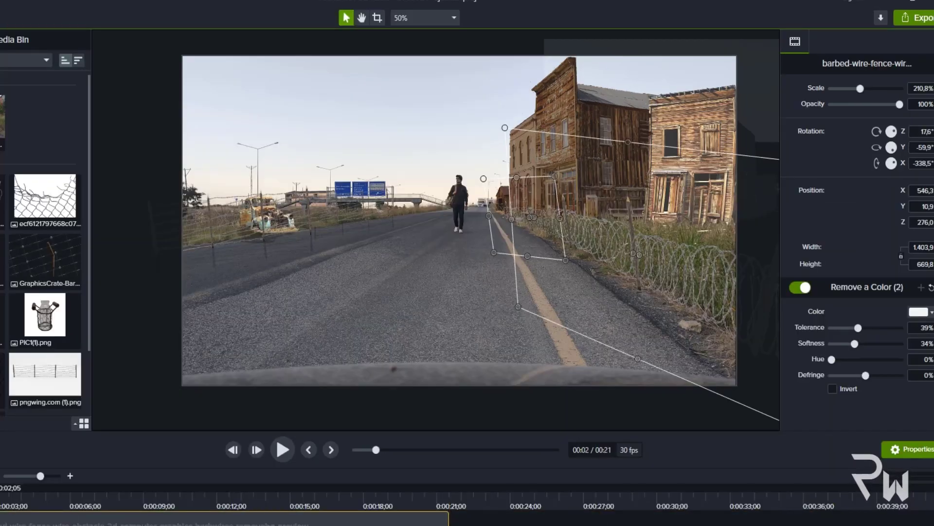
scroll(225, 517, "up", 3)
left_click(645, 294)
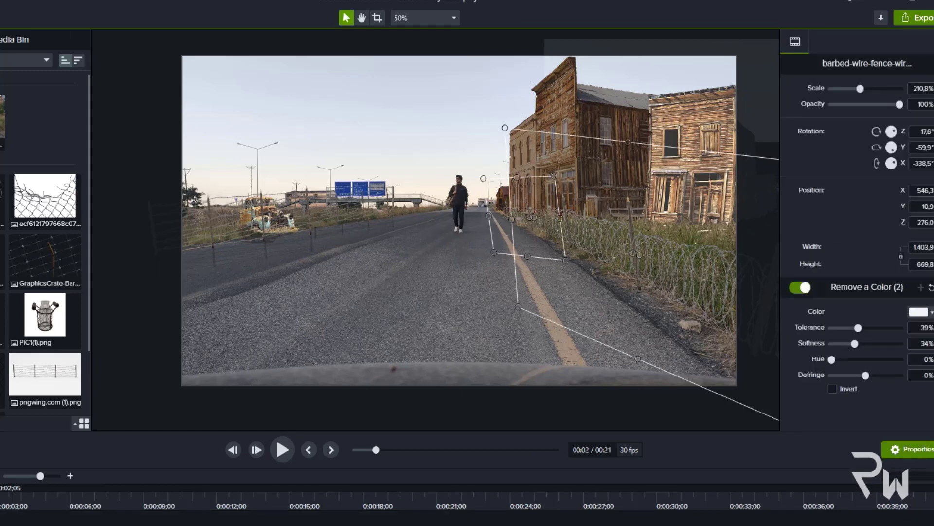
right_click(677, 276)
mouse_move(730, 461)
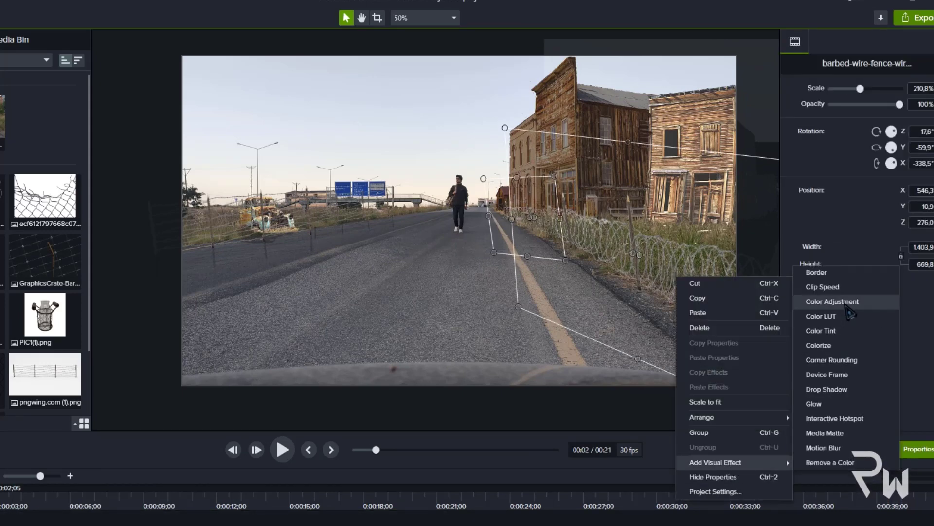
left_click(847, 302)
- Darken both barbed-wire layers with brightness -42, contrast -41 and saturation 100
mouse_move(866, 312)
left_mouse_down()
mouse_move(832, 328)
mouse_move(851, 328)
mouse_move(856, 312)
left_mouse_up()
left_click_drag(864, 344, 900, 344)
mouse_move(851, 328)
left_mouse_down()
mouse_move(840, 328)
mouse_move(855, 312)
left_mouse_up()
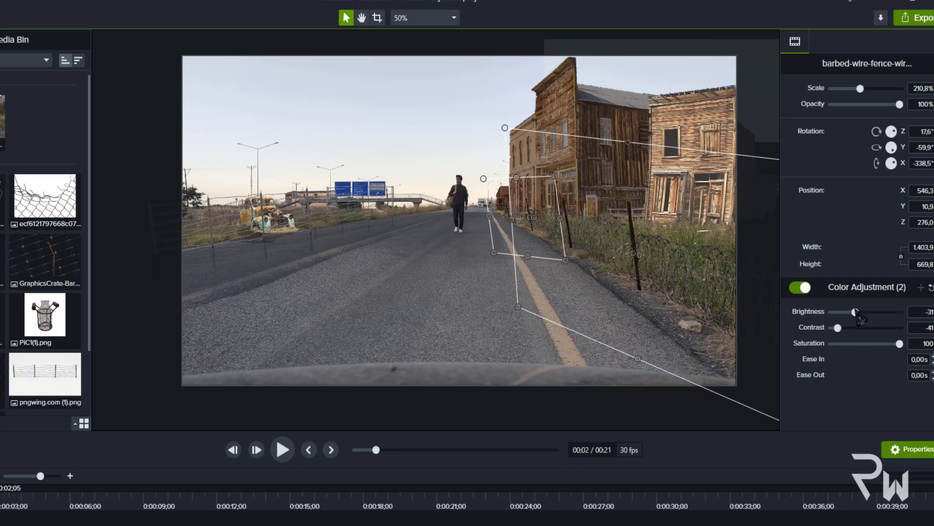
scroll(462, 517, "up", 2)
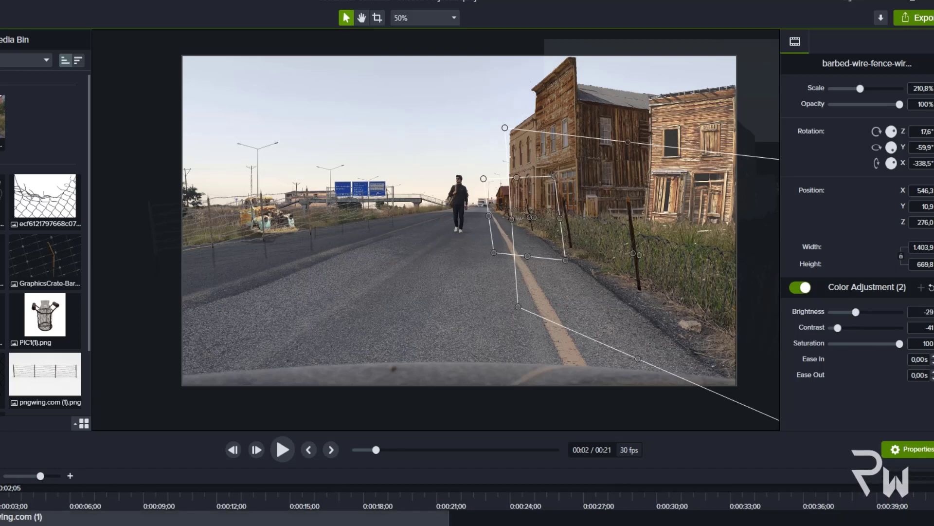
left_click_drag(467, 517, 449, 524)
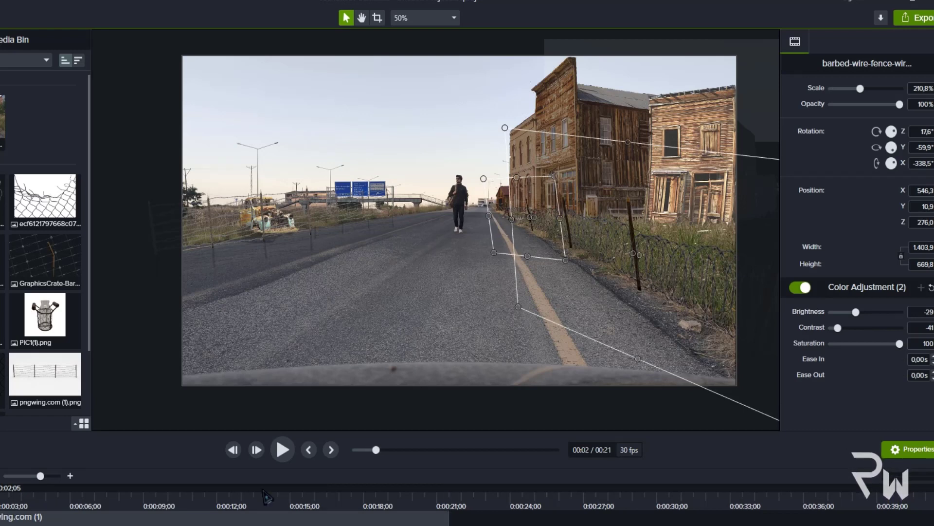
left_click_drag(855, 312, 852, 312)
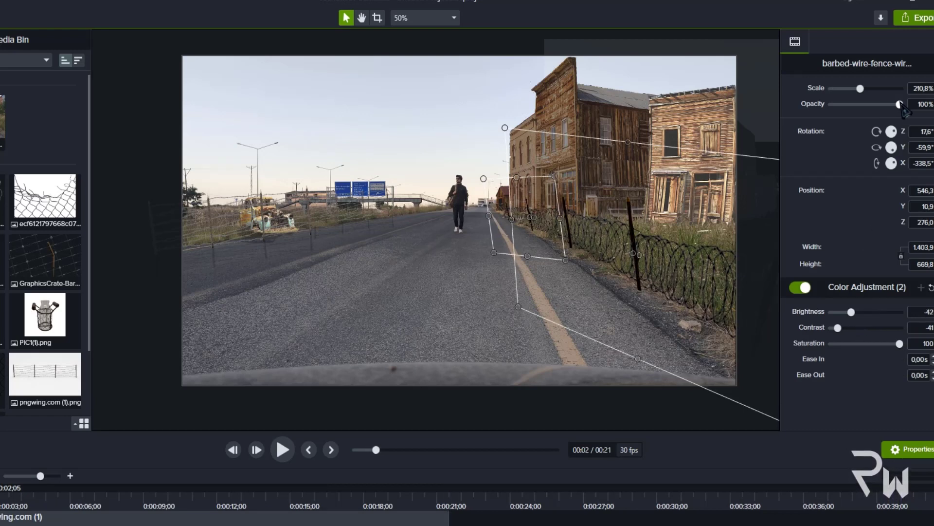
- Set the Color Adjustment brightness of the barbed-wire layer beside the buildings to -29
left_click_drag(901, 104, 872, 105)
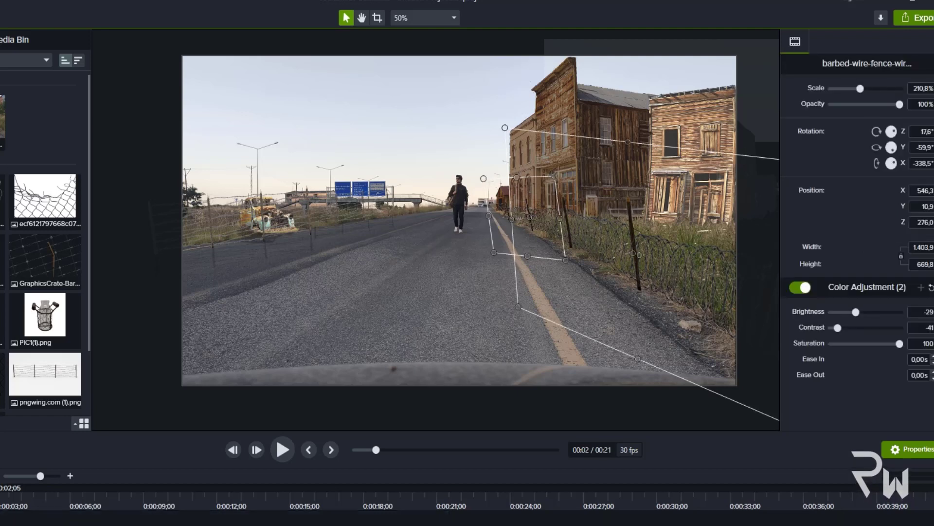
left_click(601, 520)
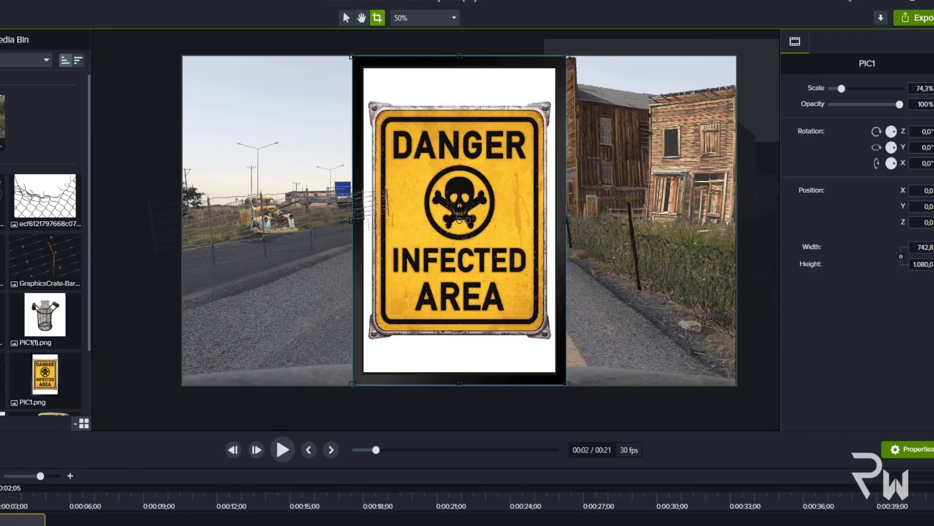
- Extend the danger sign clip to the end of the other clips and add Remove a Color to clear its white background
left_click_drag(45, 524, 442, 523)
right_click(503, 295)
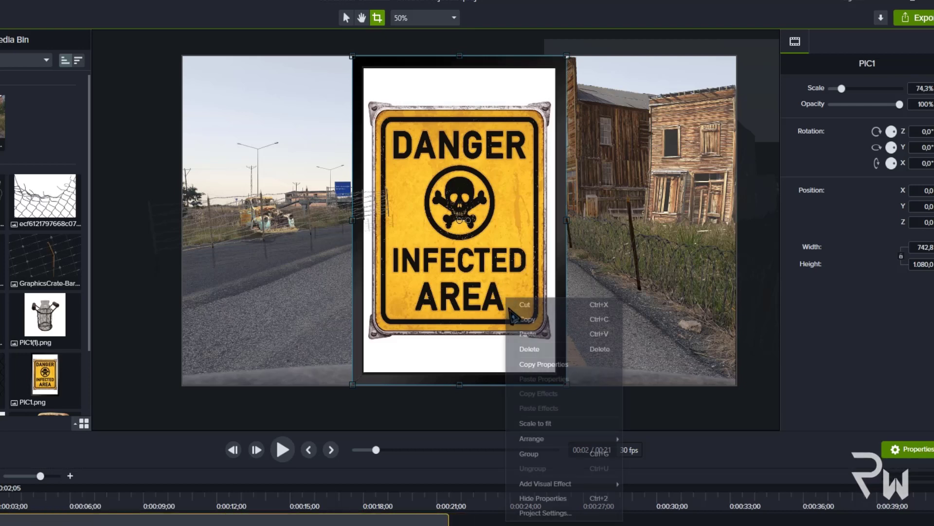
mouse_move(547, 484)
left_click(647, 483)
left_click(518, 358)
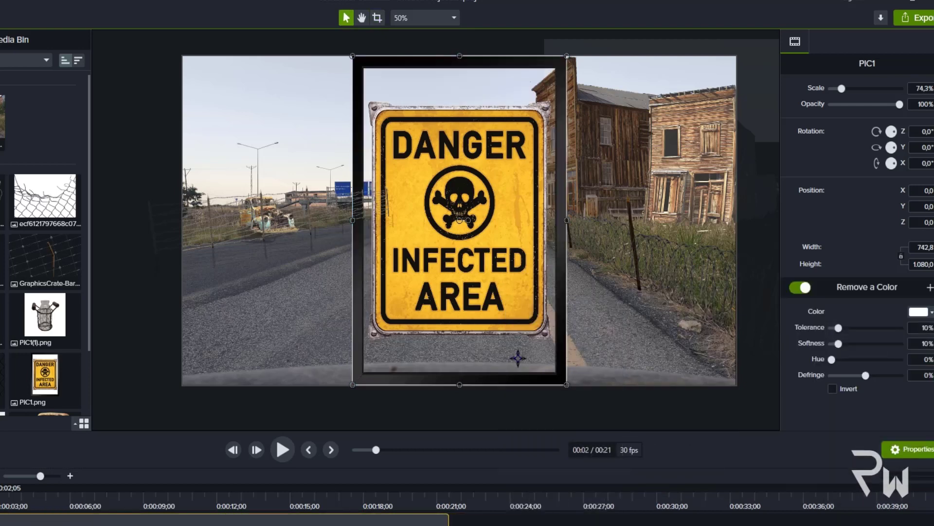
- Crop the black frame away from around the yellow danger sign
left_click(377, 17)
left_click_drag(352, 56, 367, 90)
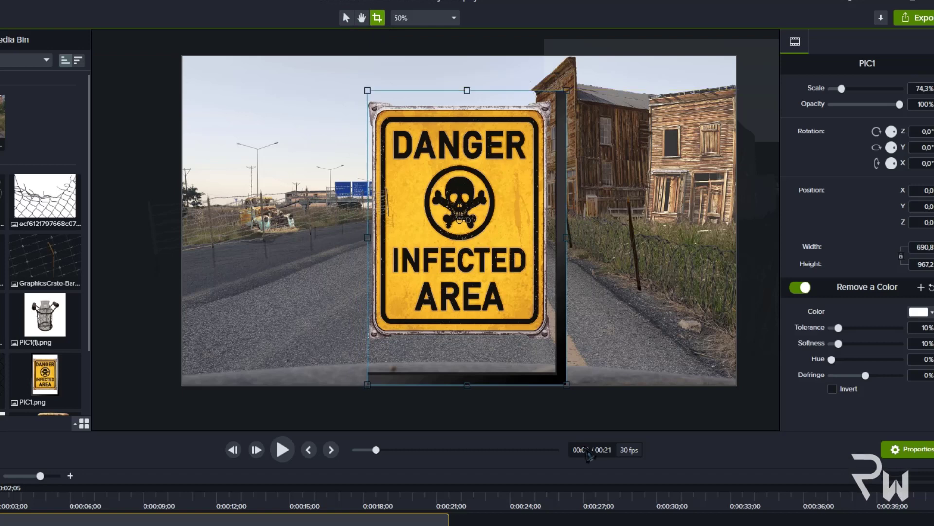
left_click_drag(567, 384, 549, 354)
left_click(346, 17)
- Add the free-wood-sign image on a new track, move it to the roadside and rotate it to -116.6° around Y
left_click_drag(103, 222, 78, 475)
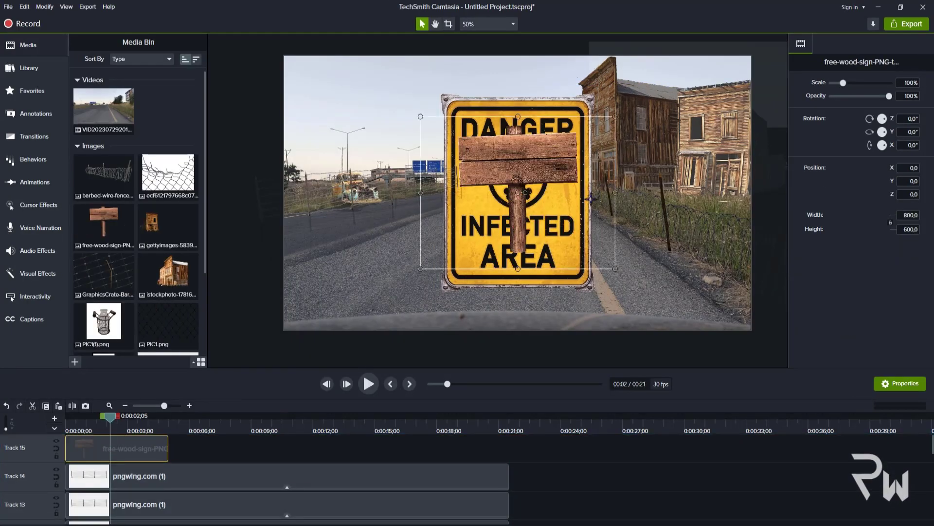
left_click_drag(548, 195, 394, 216)
left_click_drag(881, 132, 884, 140)
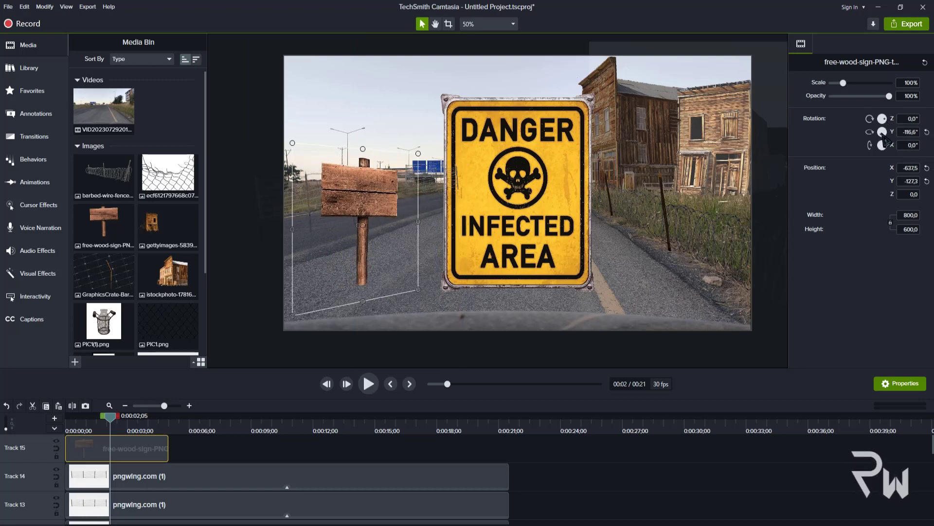
left_click_drag(387, 197, 336, 195)
left_click_drag(390, 283, 327, 211)
- Move the wooden sign to the verge in front of the old buildings and set its Y rotation to -76°
left_click_drag(322, 204, 740, 108)
left_click_drag(723, 179, 714, 210)
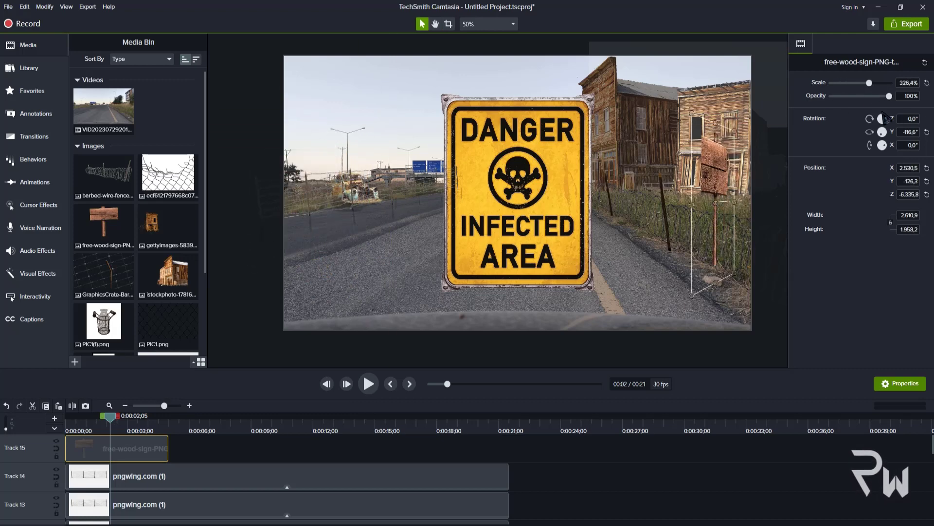
left_click_drag(883, 133, 887, 149)
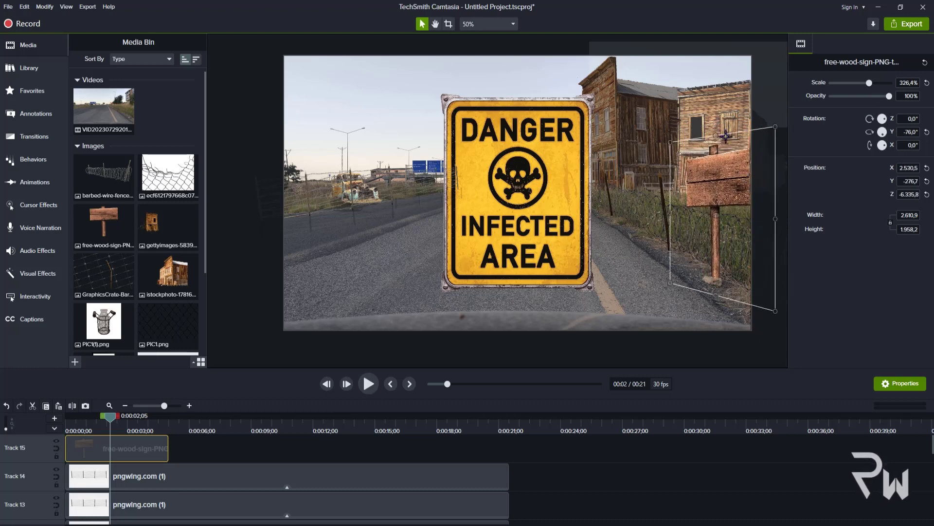
left_click_drag(726, 137, 725, 172)
- Crop both sides of the wooden sign to a narrow strip around its post, about 481 wide
left_click_drag(777, 240, 731, 238)
left_click(449, 24)
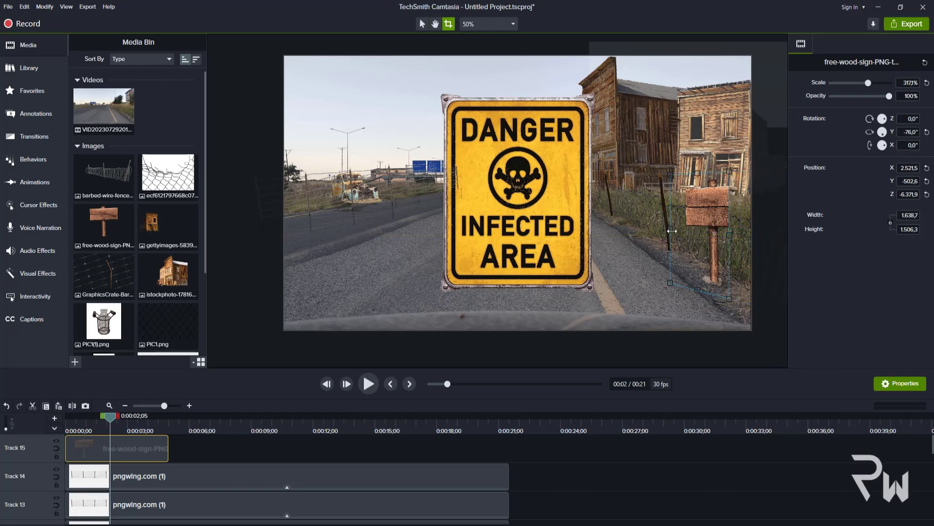
left_click_drag(671, 228, 709, 229)
scroll(713, 204, "up", 5)
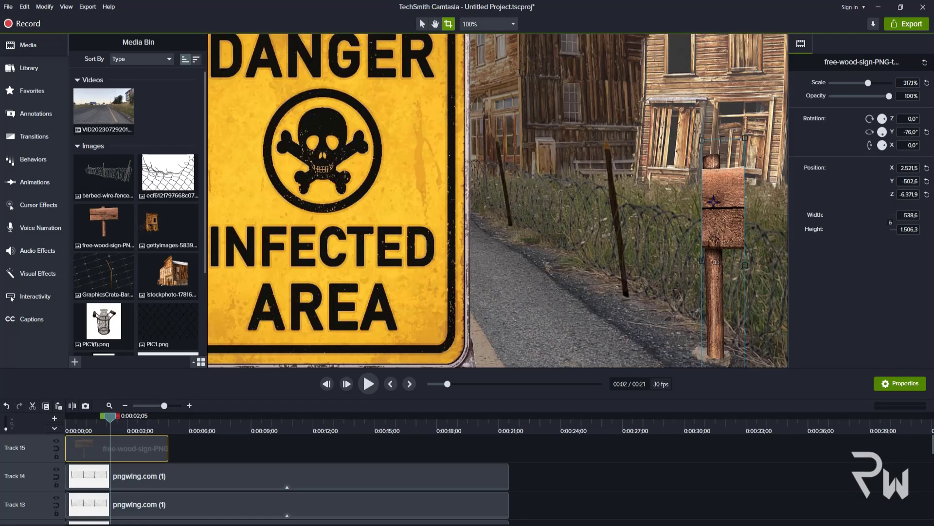
left_click_drag(688, 304, 683, 304)
left_click_drag(769, 314, 752, 312)
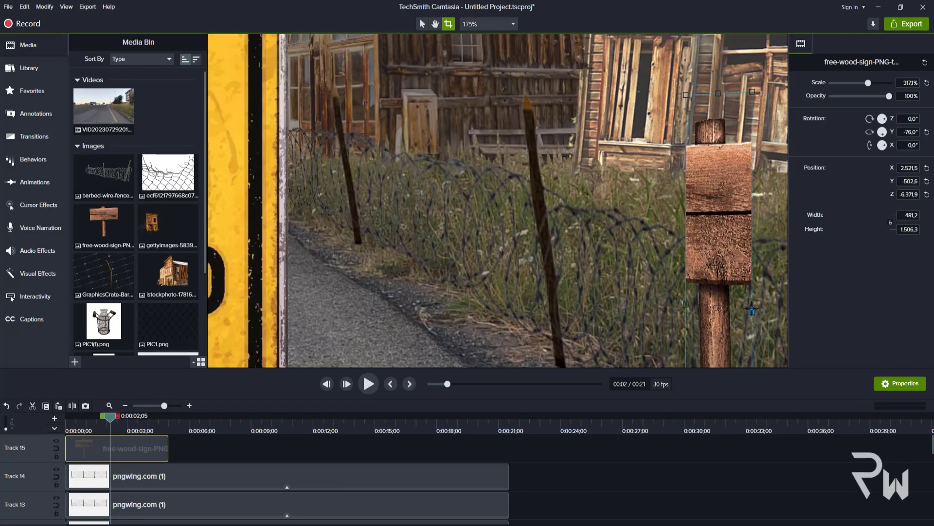
scroll(748, 298, "down", 4)
scroll(747, 296, "down", 2)
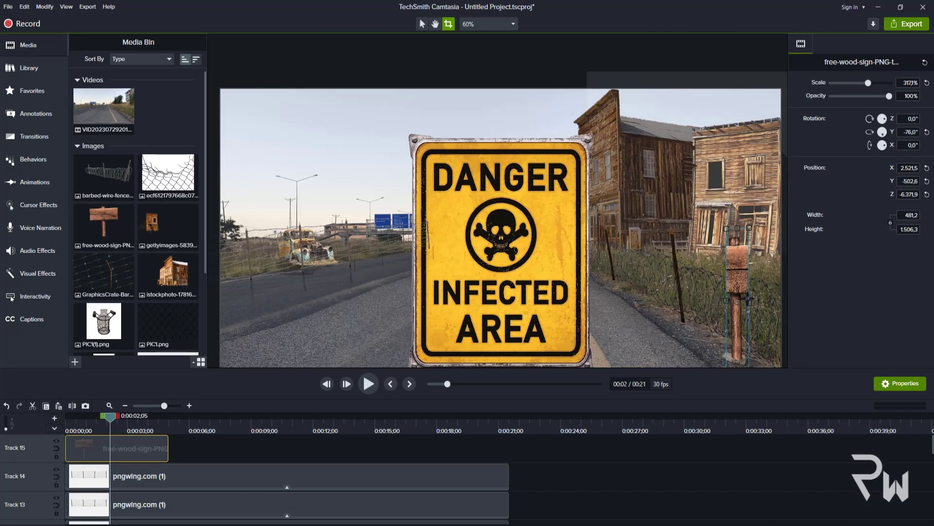
- Rotate the danger sign to -52.6° around Y, scale it to about 26% and place it over the wooden post
left_click(545, 240)
left_click(435, 23)
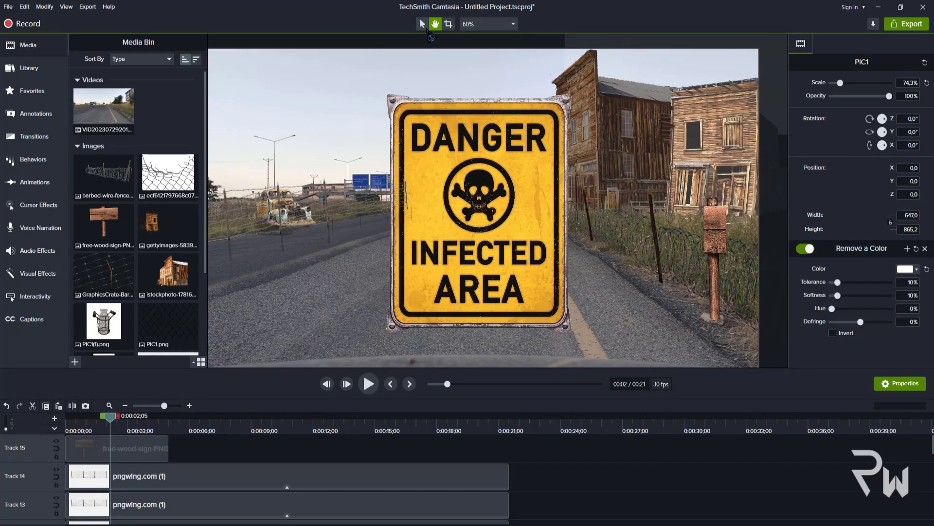
left_click(423, 24)
left_click_drag(883, 132, 885, 136)
left_click_drag(539, 71, 466, 249)
left_click_drag(443, 280, 710, 222)
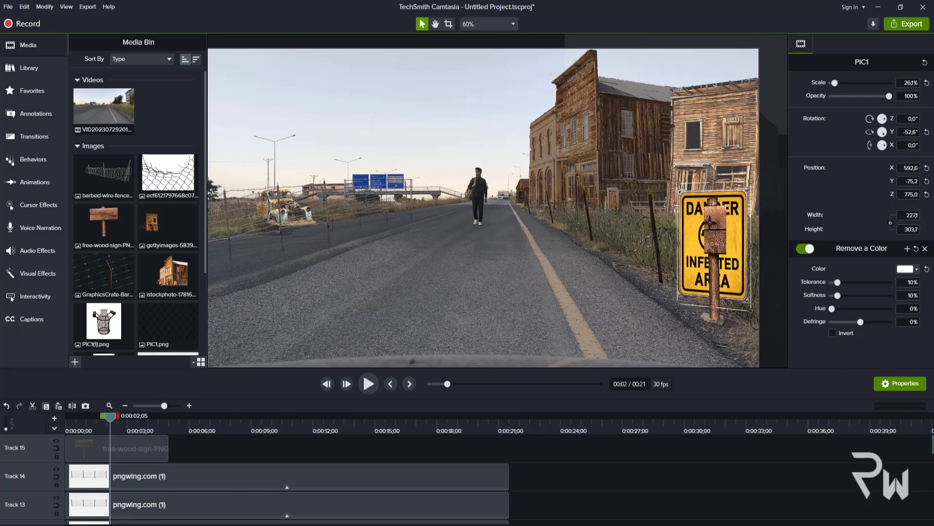
- Reorder the tracks so the wooden post lies directly beneath the danger sign layer
left_click_drag(130, 460, 267, 452)
scroll(271, 451, "down", 3)
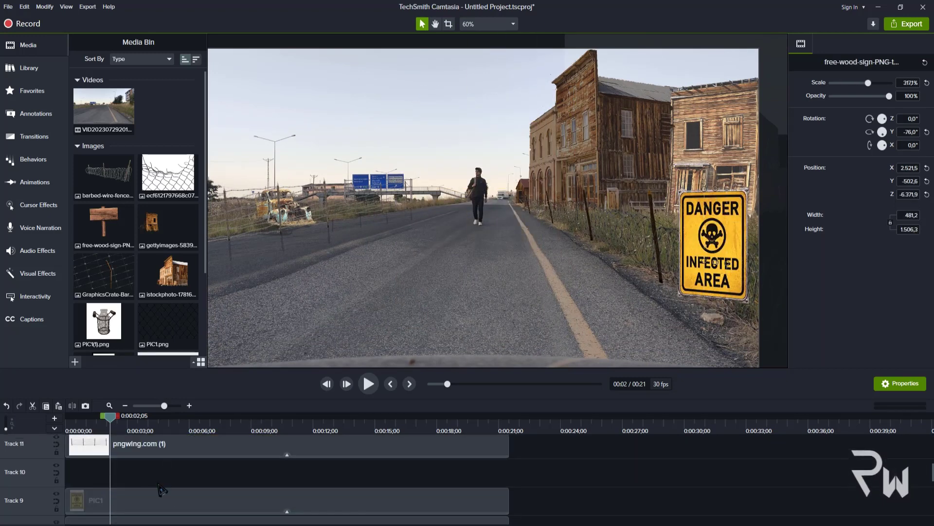
left_click(155, 488)
scroll(146, 476, "up", 4)
left_click_drag(152, 483, 80, 481)
scroll(141, 479, "down", 4)
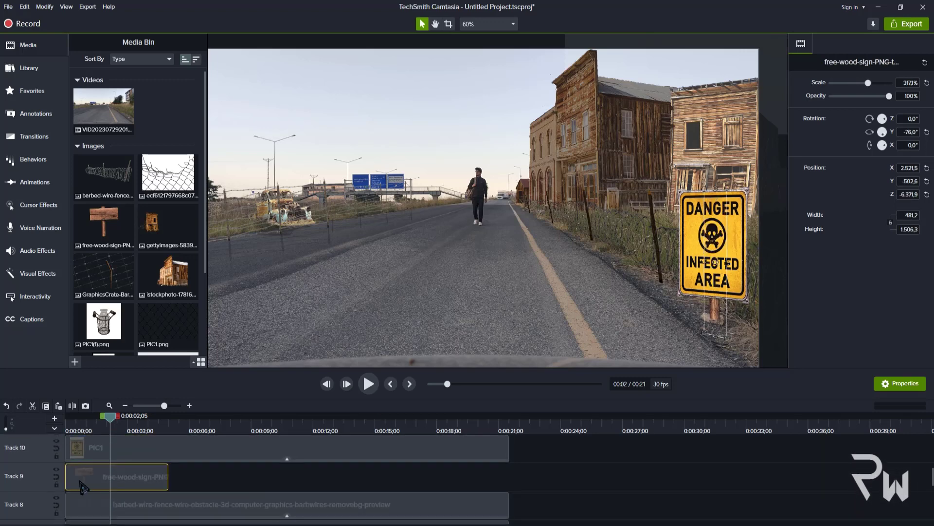
- Shrink the danger sign to 13.2% on the post's upper boards and extend the wooden post clip to match the sign clip
left_click(743, 293)
left_click_drag(748, 300, 711, 236)
left_click_drag(693, 216, 714, 238)
left_click(543, 469)
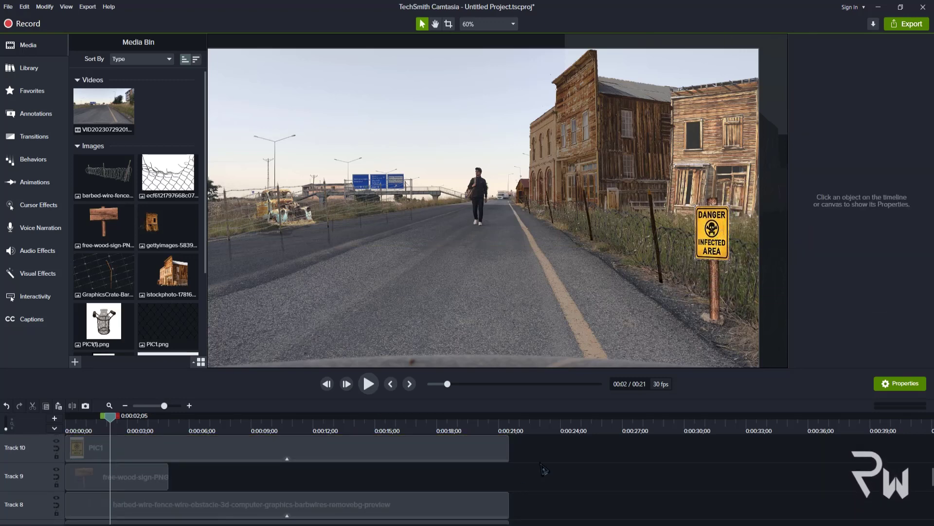
left_click_drag(168, 479, 479, 452)
- Select the danger sign and wooden post together and add a Color Adjustment effect to both
key("ctrl+a")
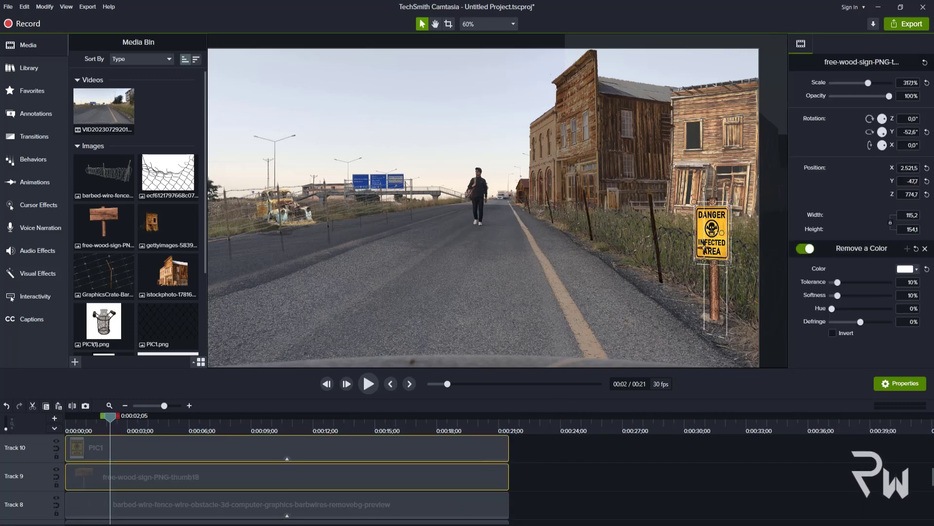
right_click(717, 236)
mouse_move(778, 392)
left_click(849, 257)
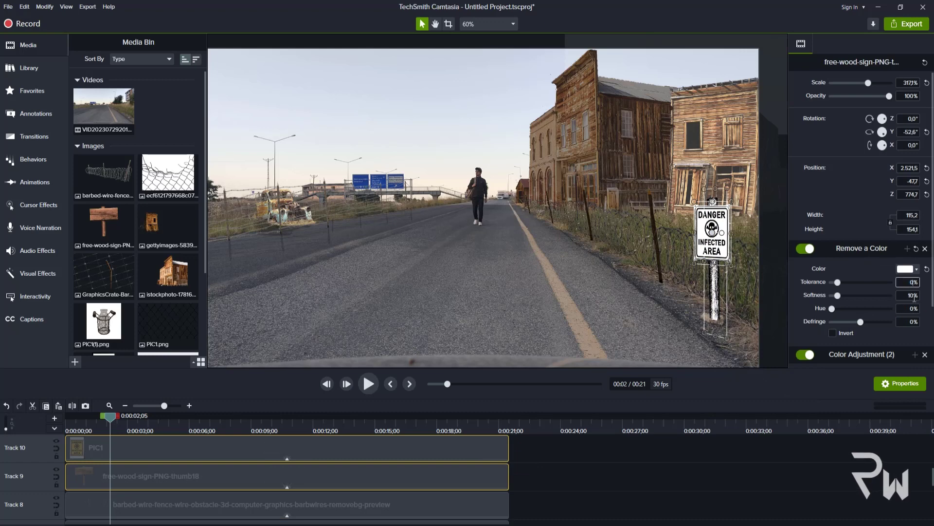
scroll(876, 302, "down", 2)
scroll(504, 472, "down", 2)
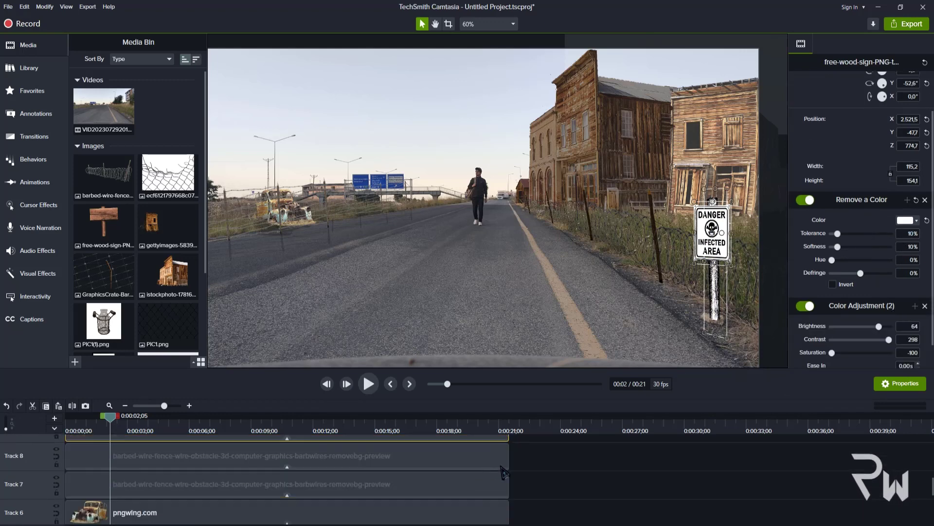
- Set Color Adjustment on the sign and post to brightness 7, contrast -17 and saturation 0
type("0")
key("Tab")
type("8")
key("Tab")
type("0")
key("Return")
left_click_drag(860, 326, 839, 340)
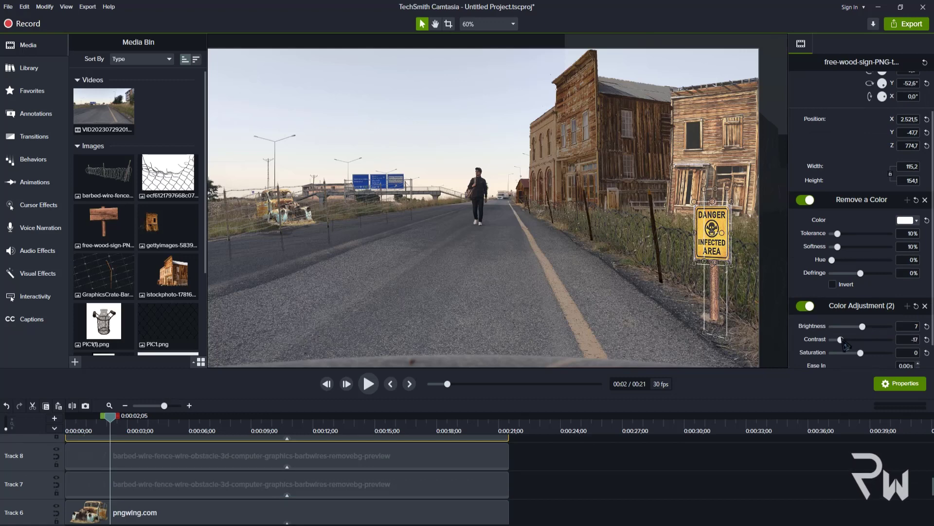
- Fine-tune the Color Adjustment brightness and contrast of the wooden post on its own
scroll(452, 471, "up", 1)
left_click(453, 457)
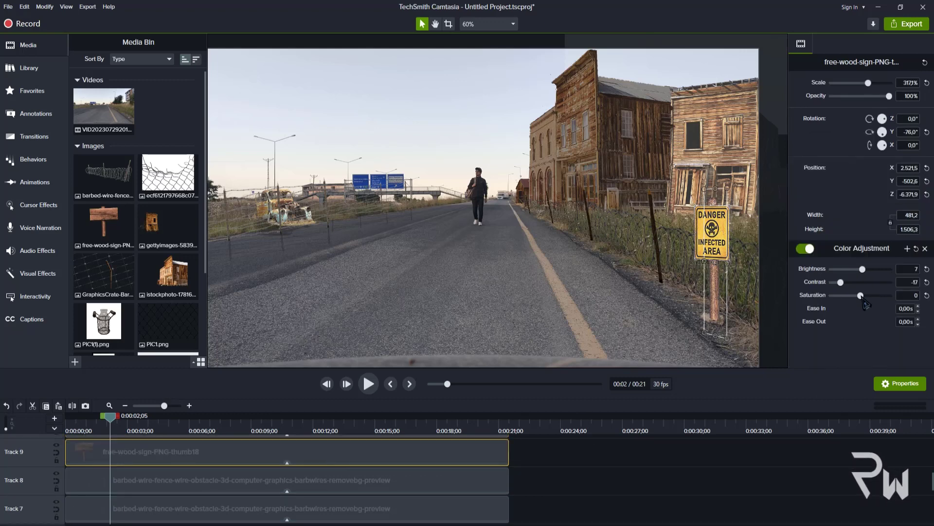
left_click_drag(862, 274, 839, 288)
- Tilt the danger sign about -10° around Z so it hangs crooked on its post
left_click(712, 234)
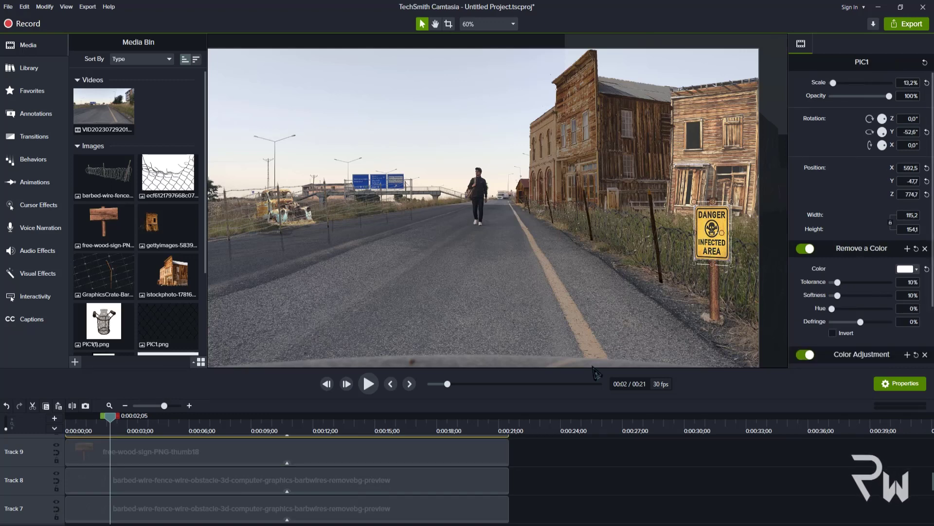
left_click_drag(723, 232, 720, 241)
left_click(744, 254)
scroll(721, 234, "up", 5)
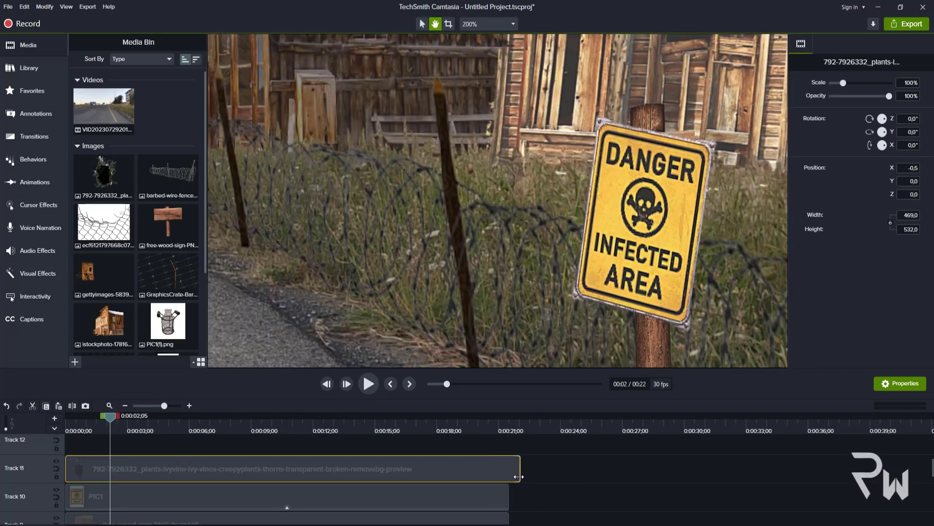
- Trim the ivy-hole clip to match the sign clip, scale it to 15.2% and place it on the danger sign
left_click_drag(518, 476, 509, 470)
scroll(461, 204, "down", 2)
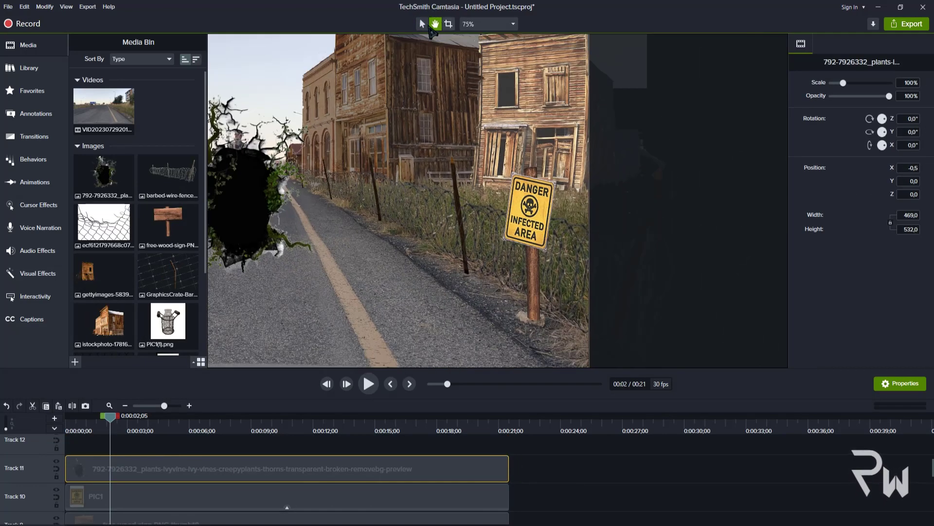
left_click(423, 24)
left_click_drag(285, 229, 419, 235)
left_click_drag(475, 303, 542, 209)
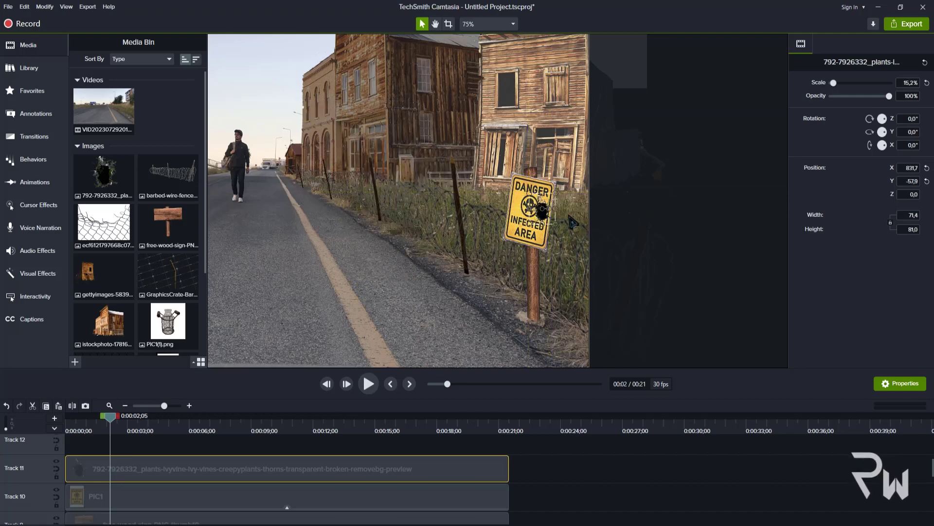
- Enlarge the ivy hole to 18.7% and position it over the danger sign's outer edge beside the skull
scroll(573, 223, "up", 5)
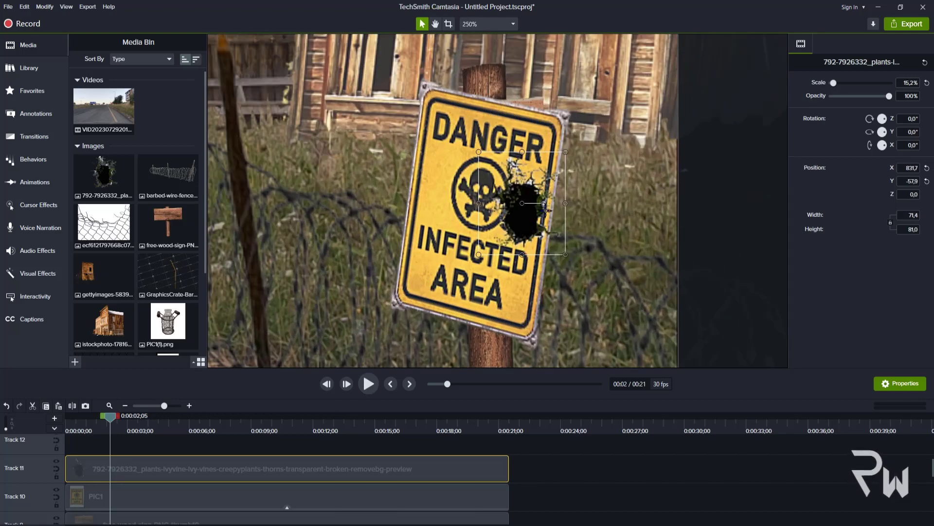
left_click_drag(558, 209, 551, 196)
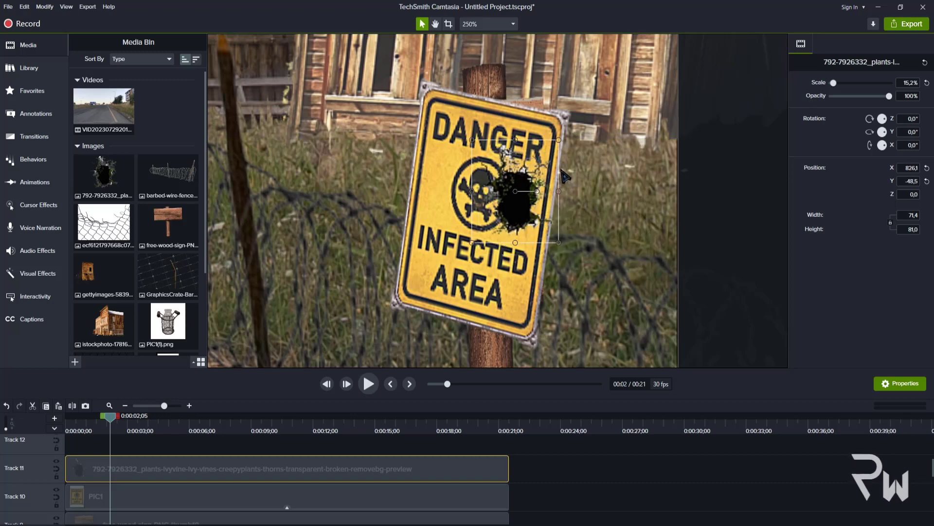
left_click_drag(558, 141, 579, 116)
left_click_drag(530, 200, 555, 219)
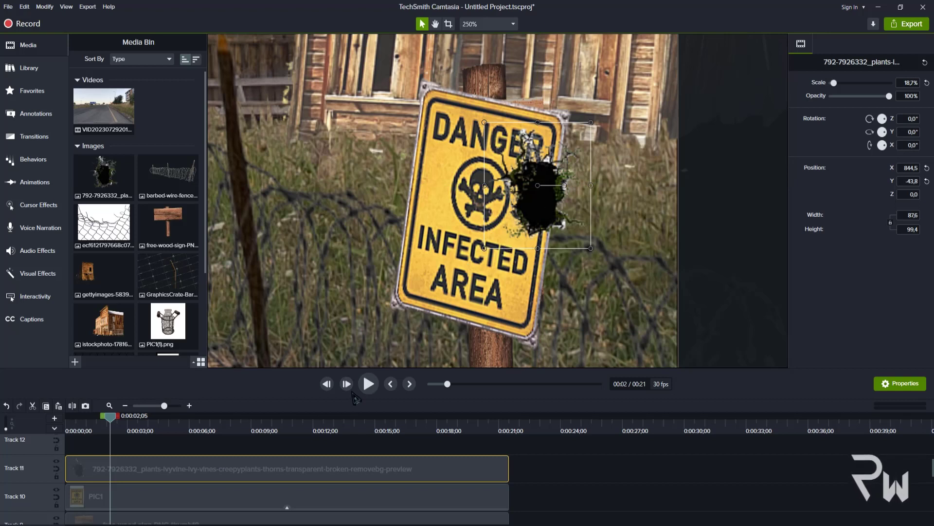
- Move the ivy-hole clip up one track and place a duplicate of the danger sign on the freed Track 11
left_click_drag(299, 476, 295, 446)
left_click(263, 488)
key("ctrl+c")
key("ctrl+v")
left_click_drag(182, 477, 138, 476)
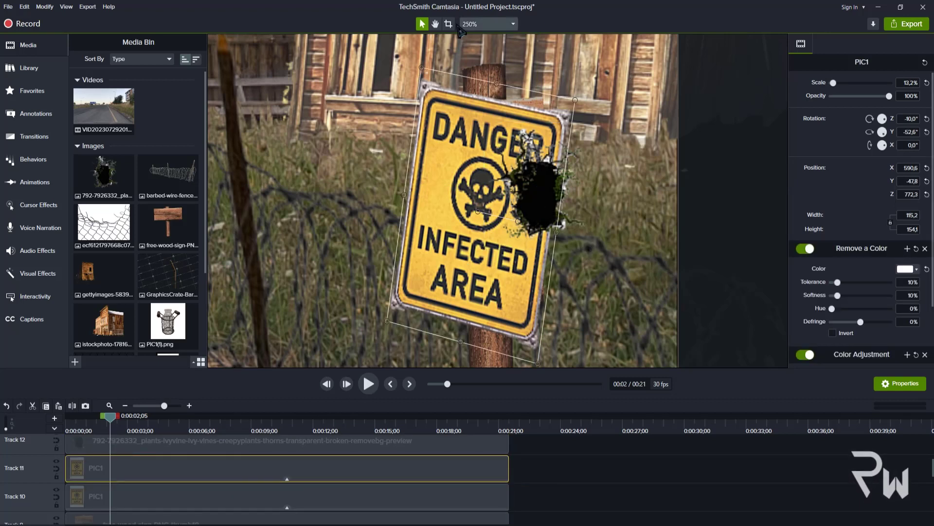
- Crop the duplicate danger sign to its top strip, about 41 high, and the original to its left part, about 82 wide
left_click(448, 23)
left_click_drag(497, 84, 486, 154)
scroll(488, 147, "up", 2)
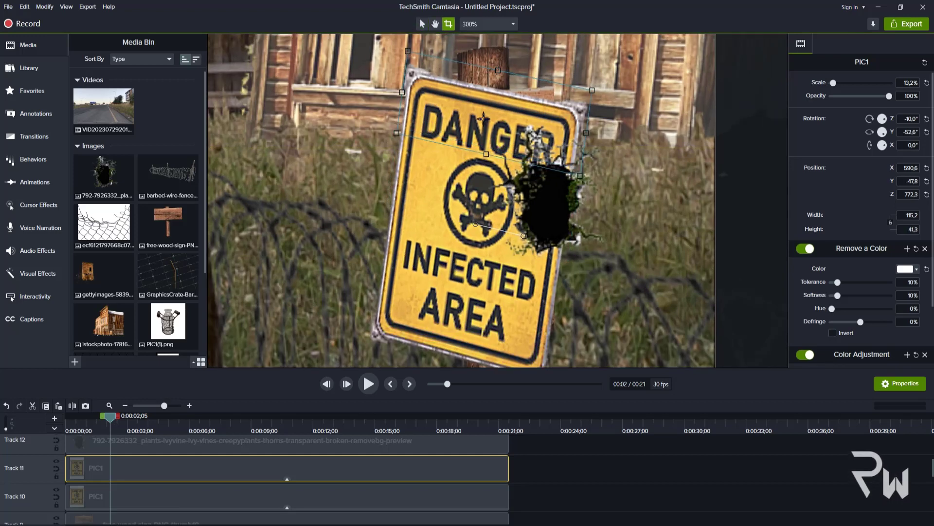
left_click(259, 498)
left_click_drag(570, 251, 519, 253)
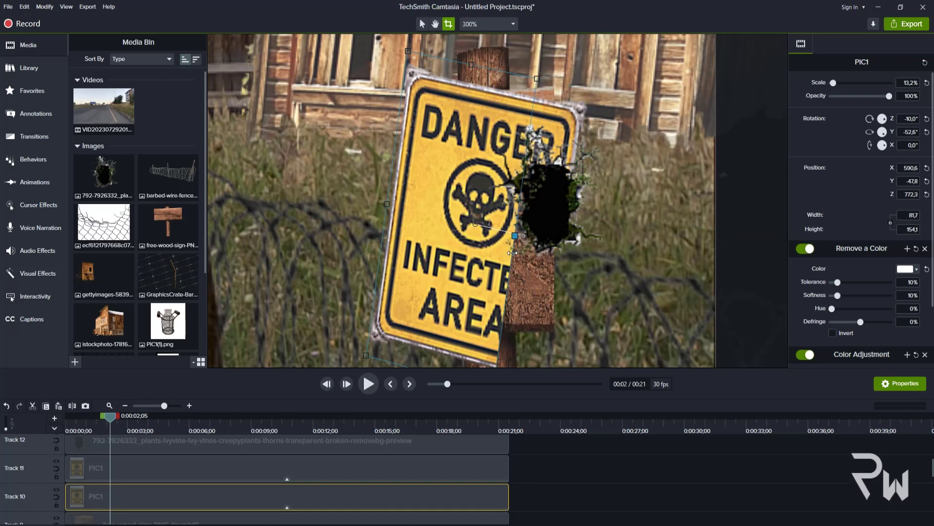
- Shift the ivy hole and the clips above it up one track to free a track above the cropped sign pieces
left_click_drag(519, 443, 277, 440)
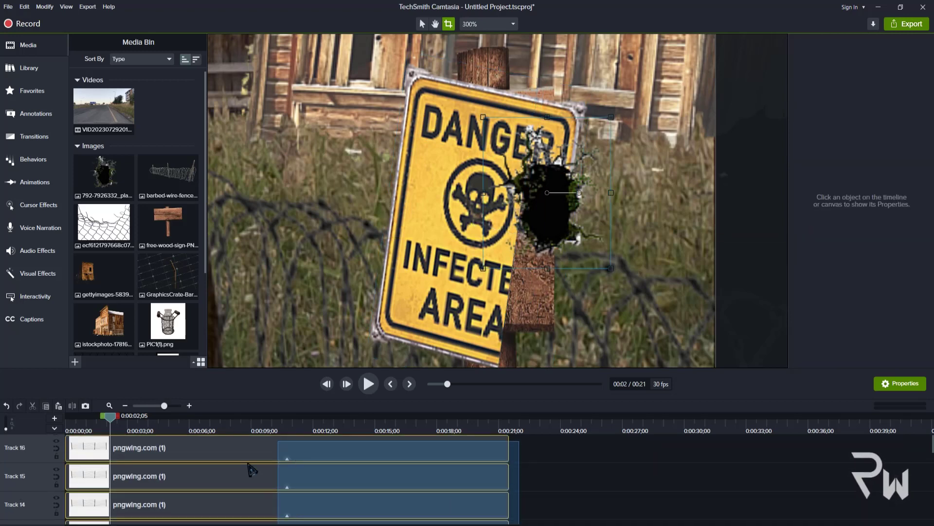
mouse_move(119, 511)
left_mouse_down()
mouse_move(113, 479)
mouse_move(122, 467)
mouse_move(127, 515)
left_mouse_up()
scroll(128, 475, "up", 2)
left_click(131, 480)
scroll(122, 491, "down", 4)
left_click_drag(123, 442, 59, 477)
- Duplicate the cropped top strip of the danger sign onto the freed Track 12
scroll(121, 486, "down", 1)
left_click(127, 488)
left_click(136, 492)
key("ctrl+c")
key("ctrl+v")
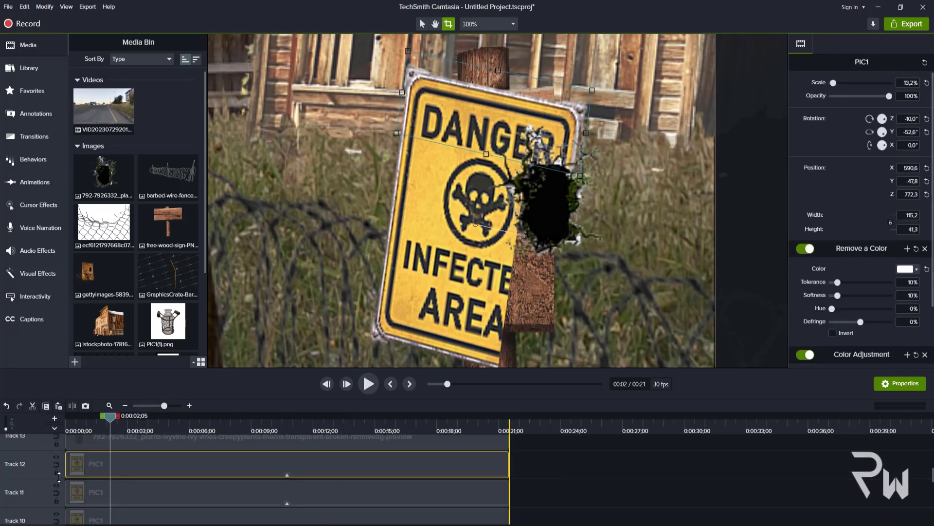
- Re-crop the Track 12 danger sign copy to the sign's lower part, and remove the black colour from the ivy-hole clip
left_click_drag(486, 153, 514, 229)
scroll(341, 486, "up", 1)
left_click(290, 490)
right_click(556, 203)
mouse_move(591, 358)
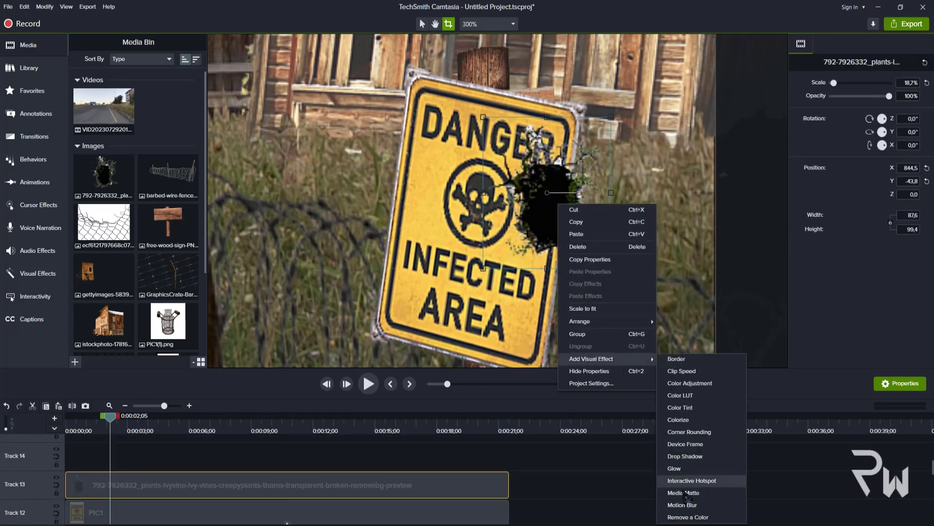
left_click(688, 516)
left_click(908, 269)
left_click(915, 294)
left_click(566, 237)
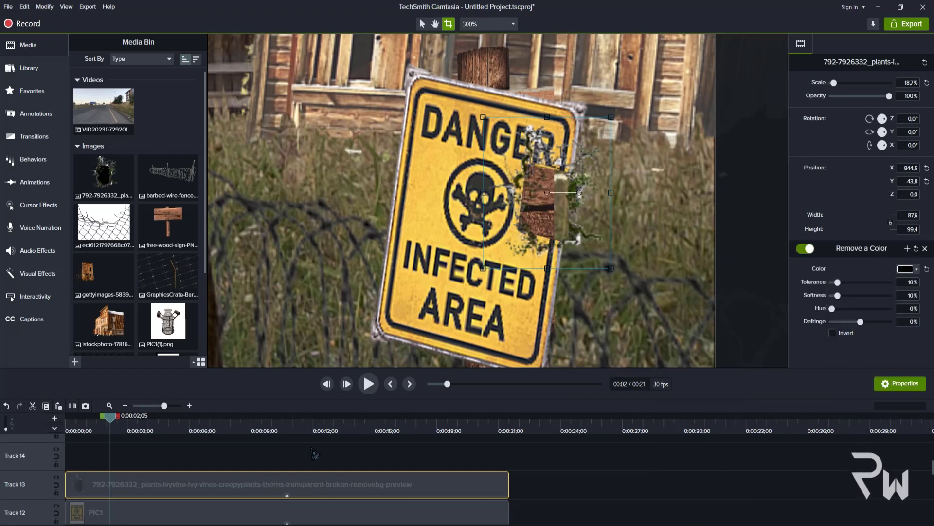
- Shift the danger sign pieces and the clips above them up one track and place a duplicate of the wood post on Track 10
scroll(314, 467, "down", 5)
left_click(181, 453)
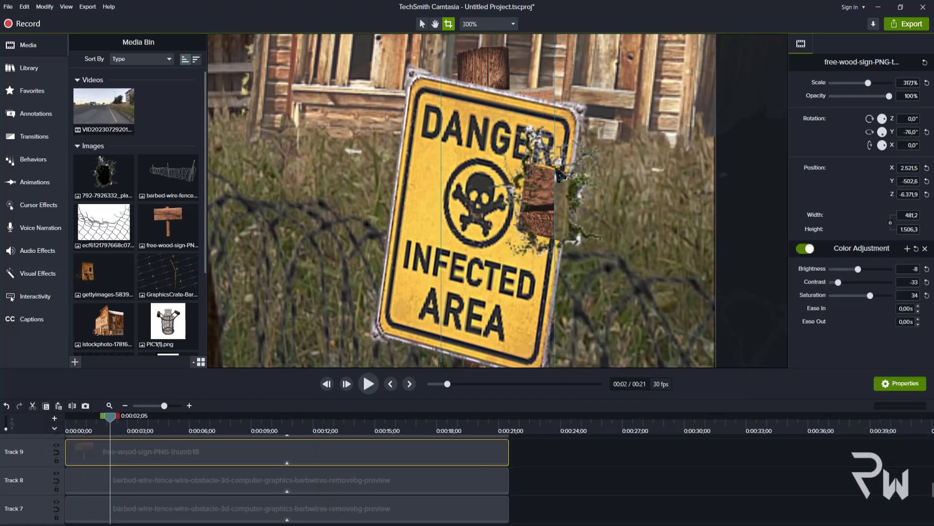
scroll(194, 459, "up", 3)
left_click_drag(523, 496, 473, 494)
scroll(474, 495, "up", 3)
scroll(438, 489, "down", 3)
left_click_drag(124, 478, 116, 450)
left_click(154, 518)
key("ctrl+c")
key("ctrl+v")
left_click_drag(180, 501, 135, 500)
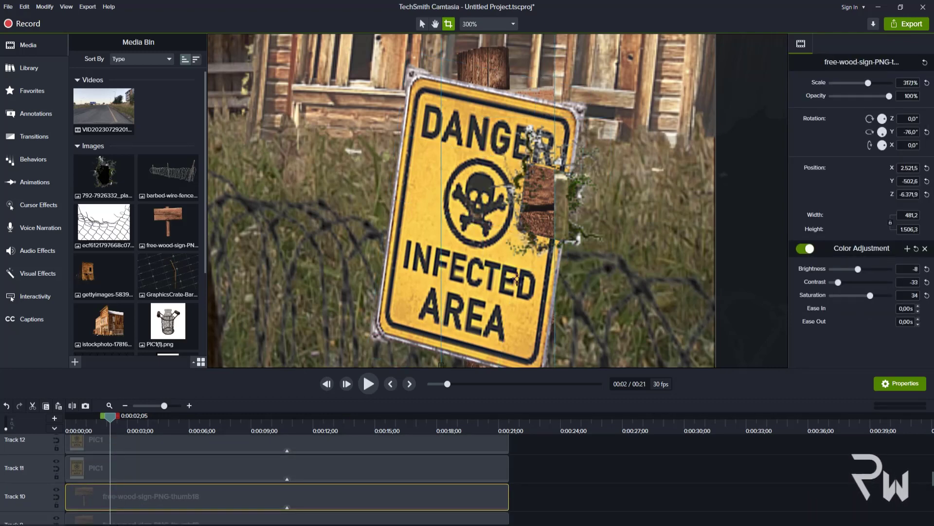
- Crop the wood post copy to its top part and the original to its lower part, about 901 high, leaving a gap behind the hole
scroll(495, 258, "down", 1)
scroll(495, 259, "down", 6)
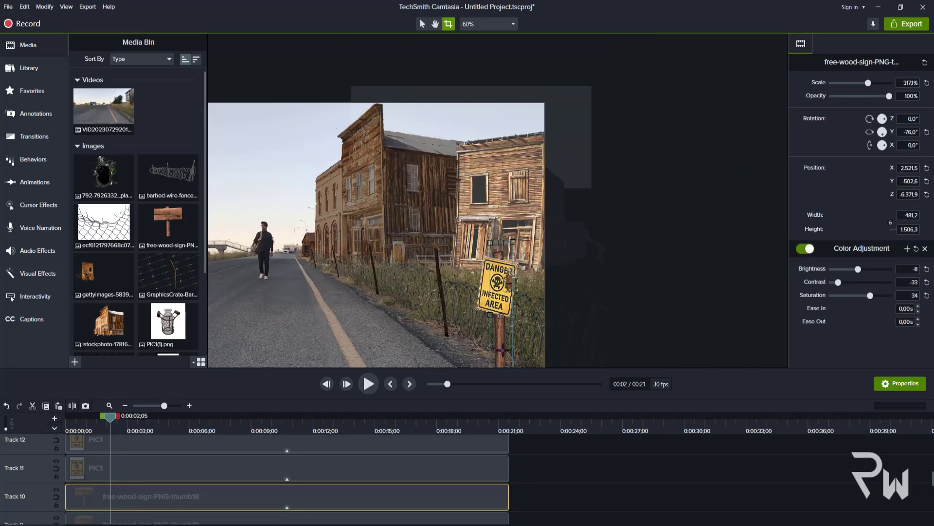
left_click(437, 25)
left_click_drag(462, 146, 472, 76)
scroll(472, 75, "up", 1)
left_click(449, 26)
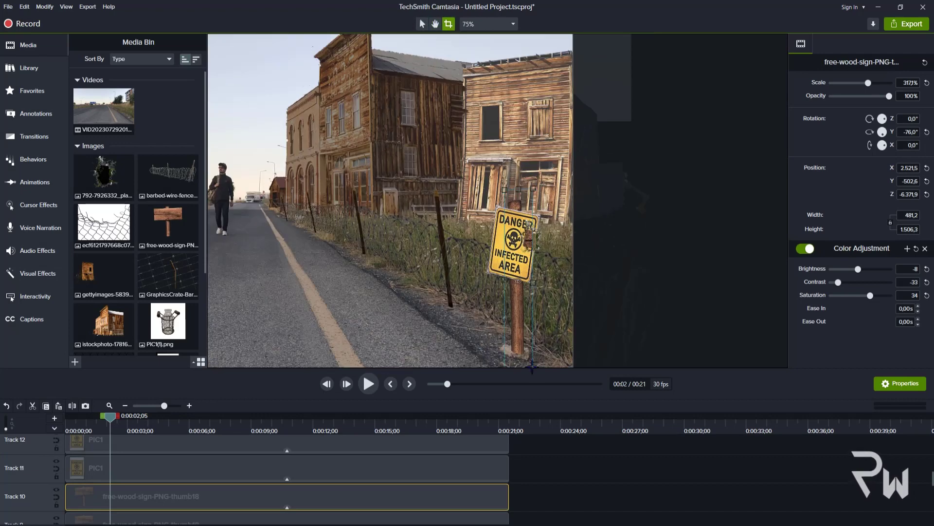
left_click_drag(518, 369, 520, 346)
left_click_drag(584, 346, 571, 429)
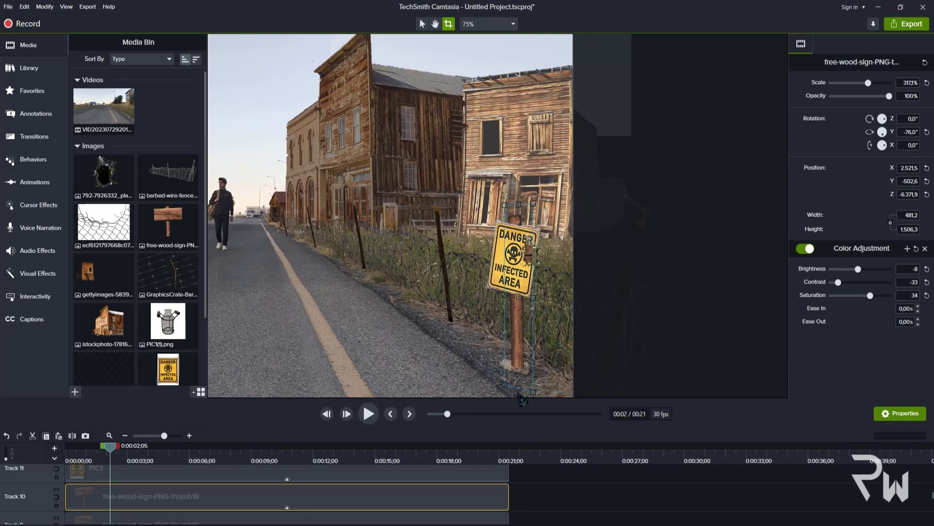
left_click_drag(519, 392, 519, 278)
left_click(522, 345)
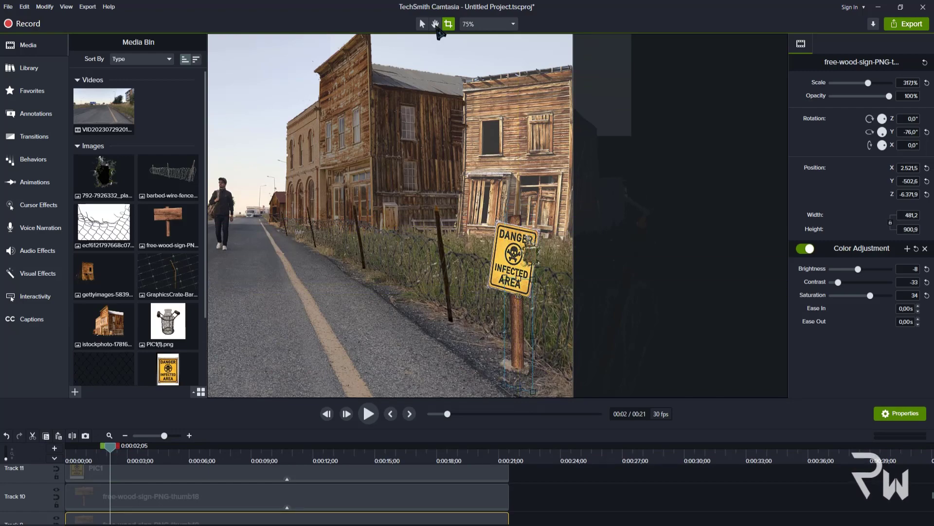
- Set the ivy hole's colour-removal tolerance to 2% and crop away its right side to about 55 wide
left_click(436, 26)
scroll(492, 250, "up", 2)
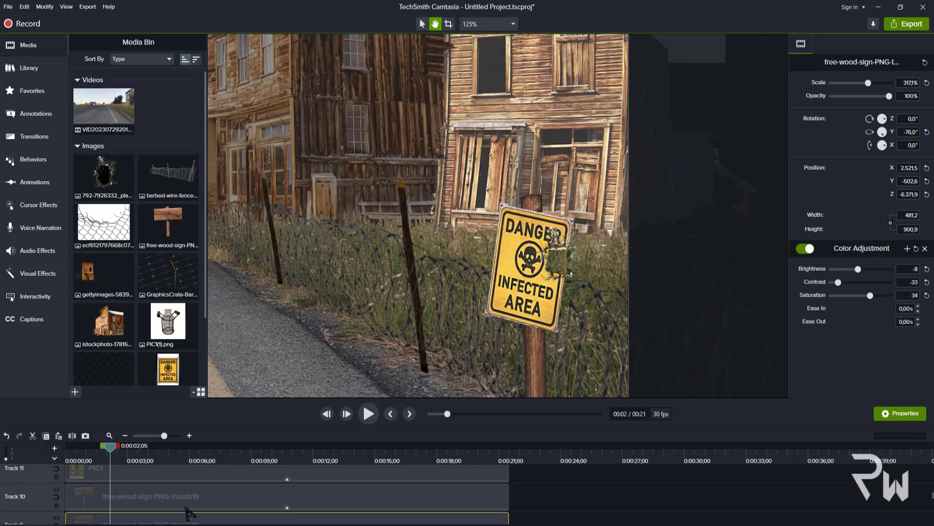
scroll(185, 506, "up", 1)
left_click_drag(308, 399, 311, 310)
scroll(542, 234, "up", 3)
scroll(238, 441, "up", 1)
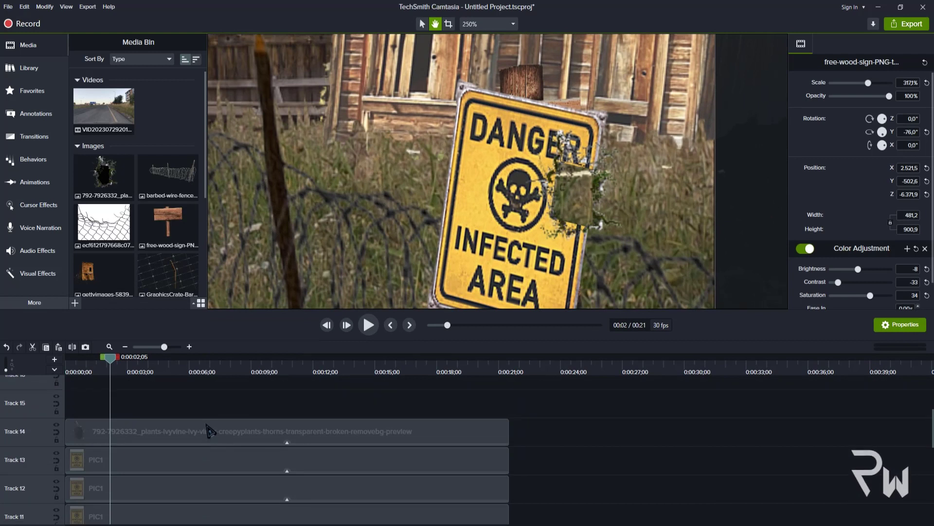
left_click(209, 431)
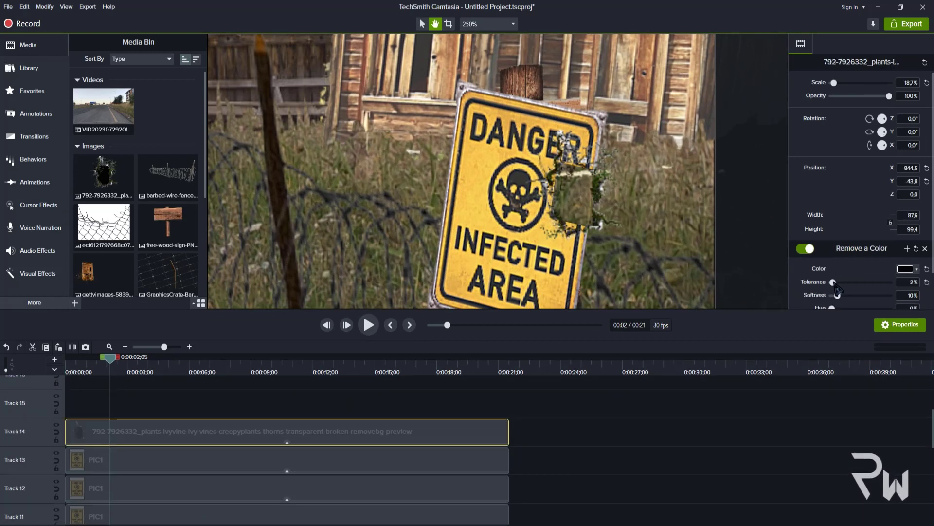
left_click(448, 24)
left_click_drag(628, 187, 589, 187)
- Duplicate the cropped ivy piece onto Track 15, scale it to 10% and rotate it about -20.9° along the hole's left edge
key("ctrl+v")
left_click_drag(249, 403, 147, 410)
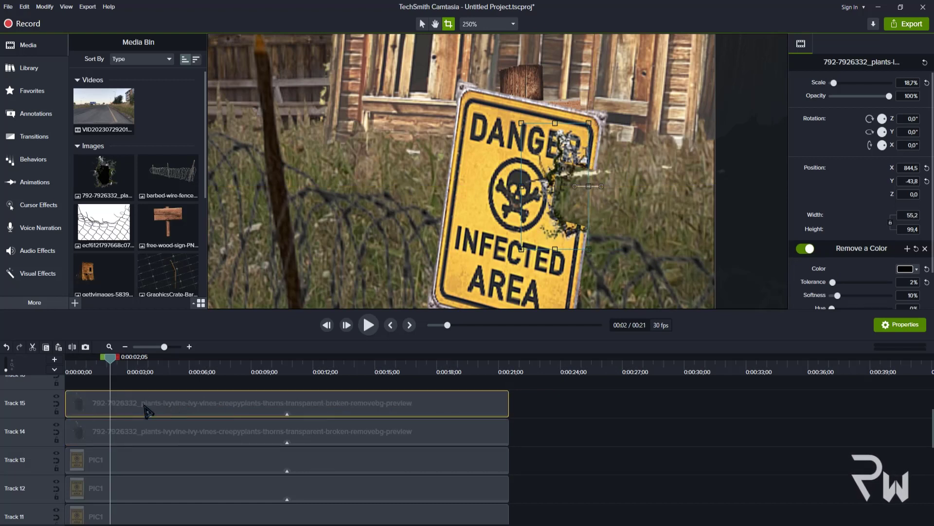
left_click(423, 24)
left_click_drag(588, 249, 557, 190)
left_click_drag(544, 169, 566, 181)
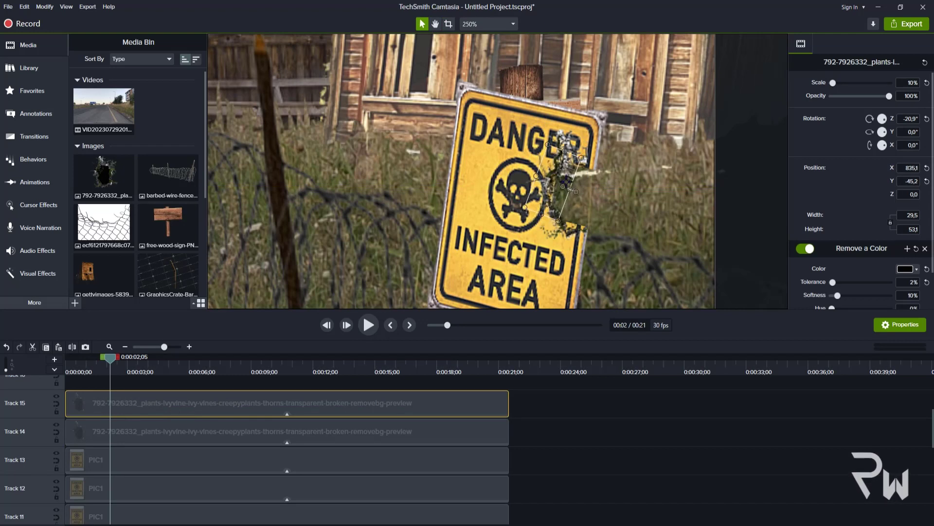
- Duplicate the small ivy piece onto Track 16, scale it to 6.9% and rotate it -90° along the hole's upper edge
key("ctrl+v")
left_click_drag(258, 396, 207, 396)
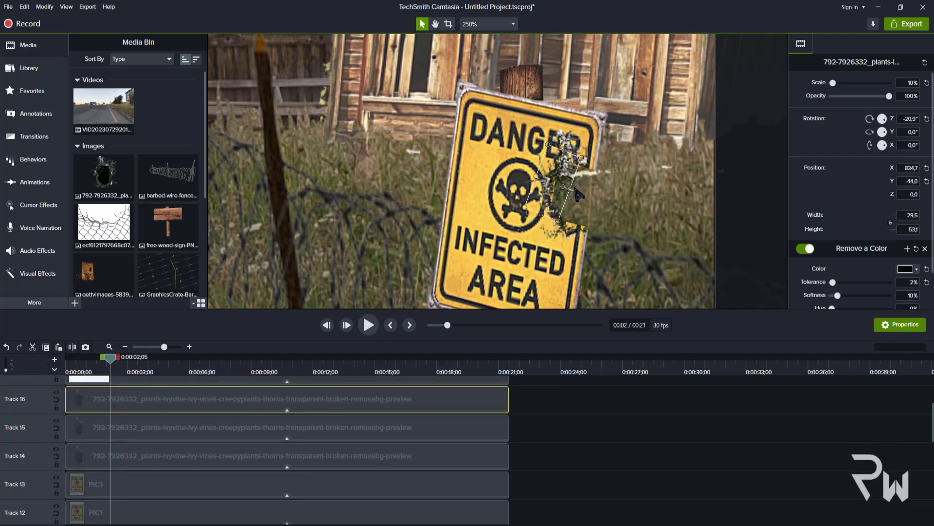
mouse_move(574, 189)
left_mouse_down()
mouse_move(565, 199)
mouse_move(575, 183)
left_mouse_up()
left_click_drag(565, 179, 591, 170)
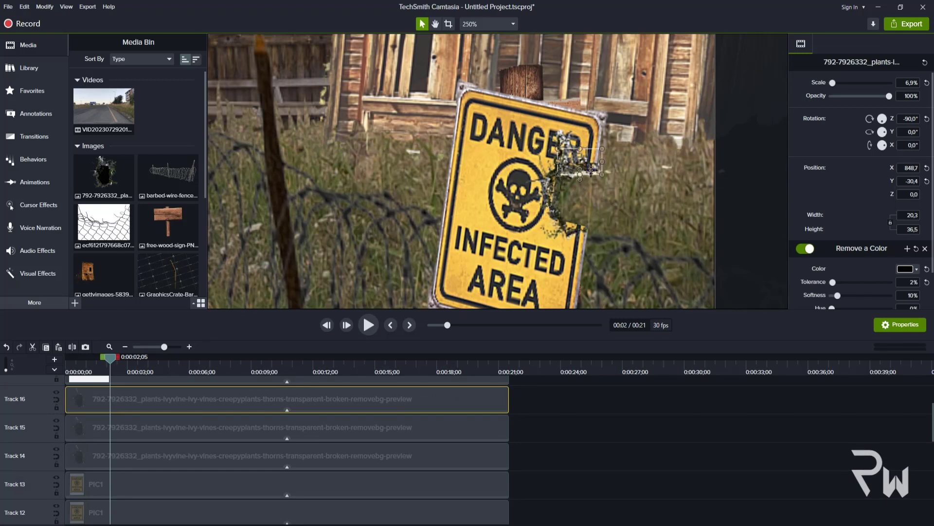
- Resize the Track 14 ivy piece to about 100 high so it reaches the hole's lower edge
left_click(545, 242)
left_click(563, 237)
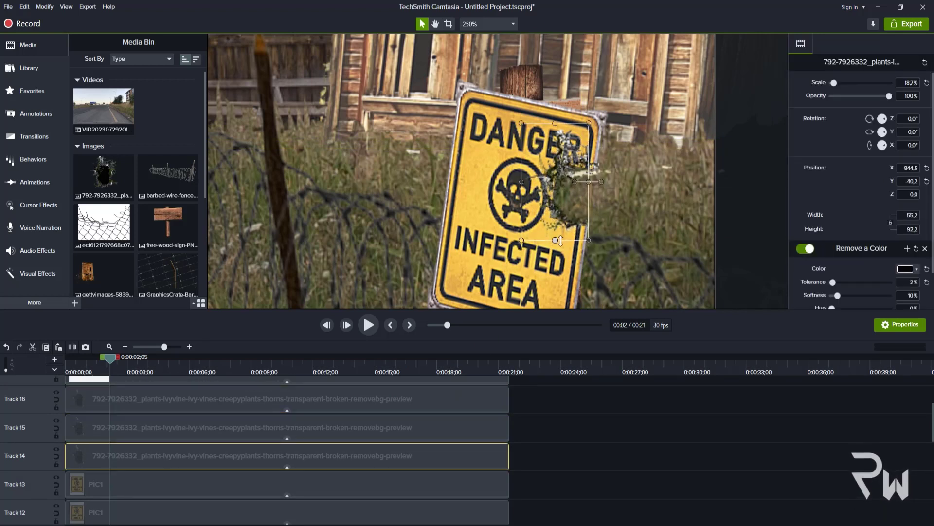
scroll(346, 428, "up", 2)
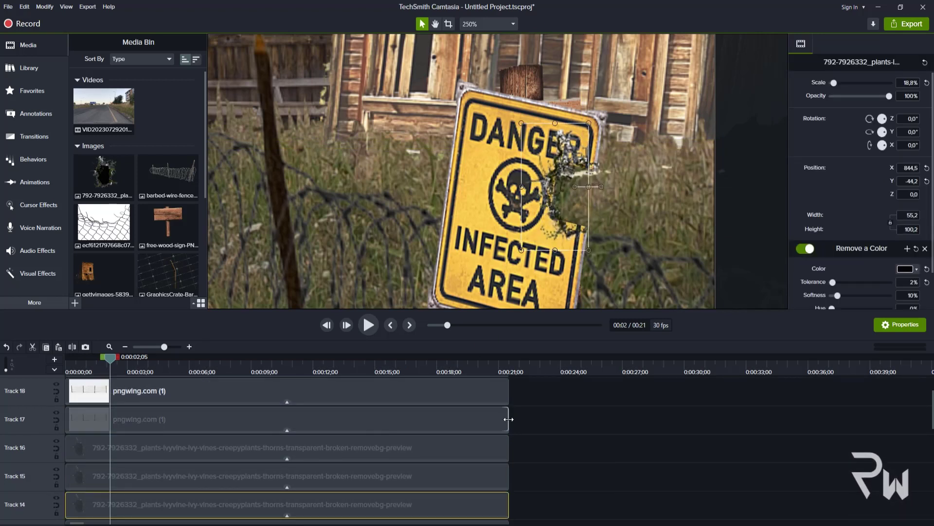
- Shift the pngwing fence clips up to free Track 17 and place a duplicate of the ivy piece there
left_click_drag(522, 423, 208, 427)
scroll(295, 434, "up", 1)
key("ctrl+z")
left_click_drag(551, 388, 435, 472)
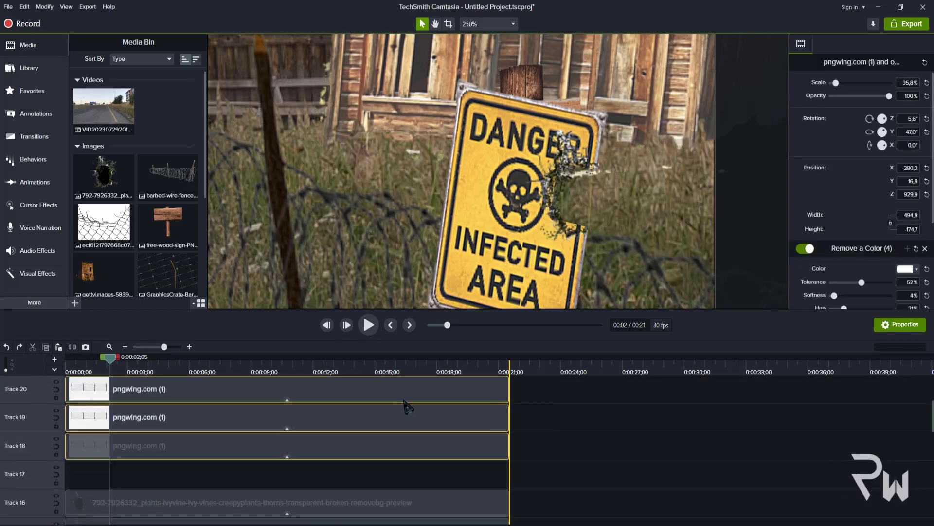
key("Delete")
key("ctrl+v")
left_click_drag(357, 465, 252, 482)
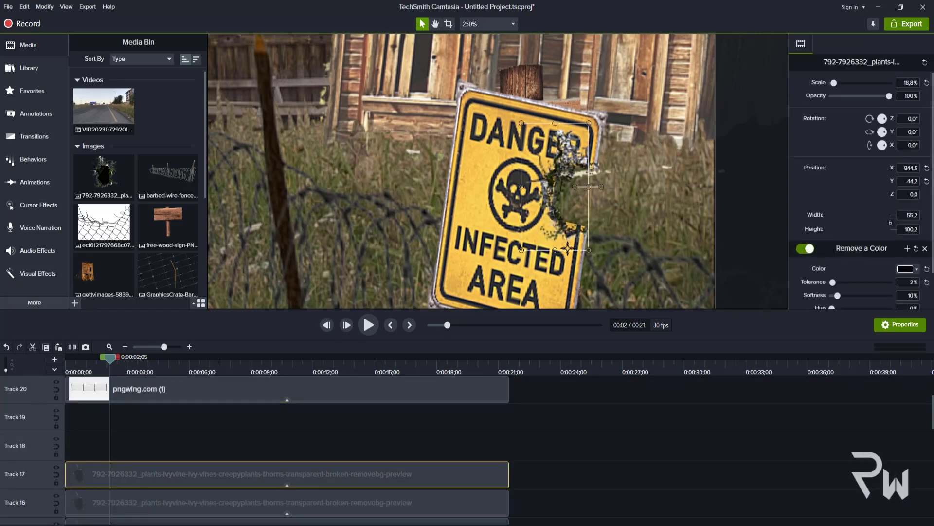
- Rotate the Track 17 ivy piece about 63.9° along the hole's lower edge, scale it to 20.8% and crop it to about 43 high
left_click_drag(567, 247, 597, 253)
left_click_drag(621, 250, 555, 190)
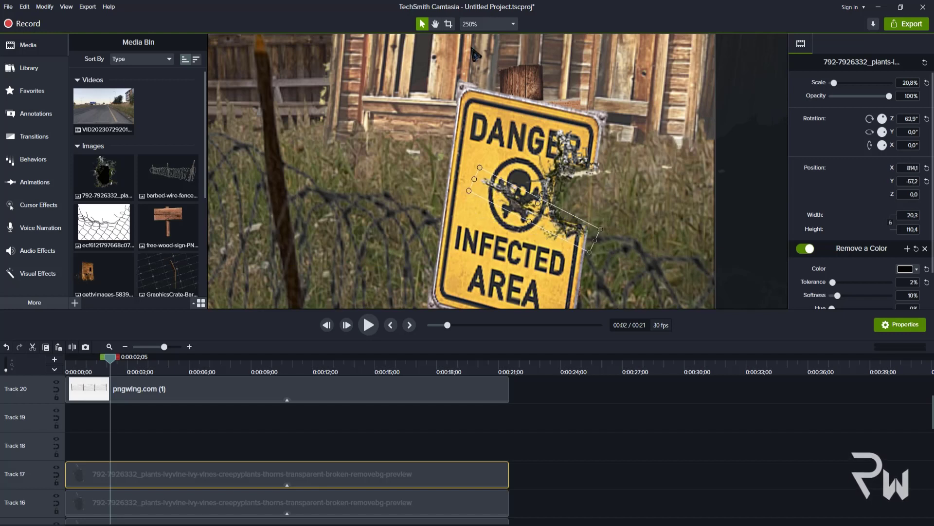
left_click(449, 24)
left_click_drag(486, 193, 584, 243)
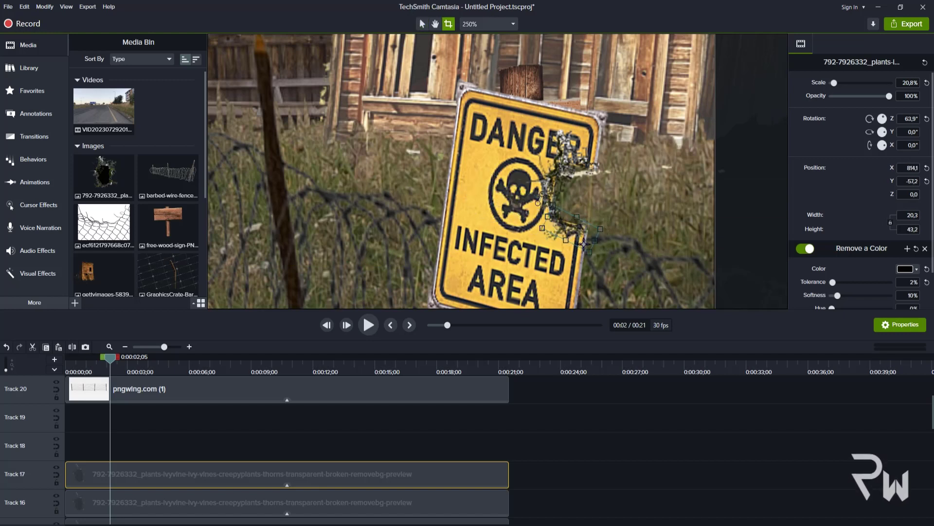
- Play back the composite to check the damaged sign in the whole scene, and return the playhead to the start
left_click(590, 160)
scroll(586, 154, "down", 6)
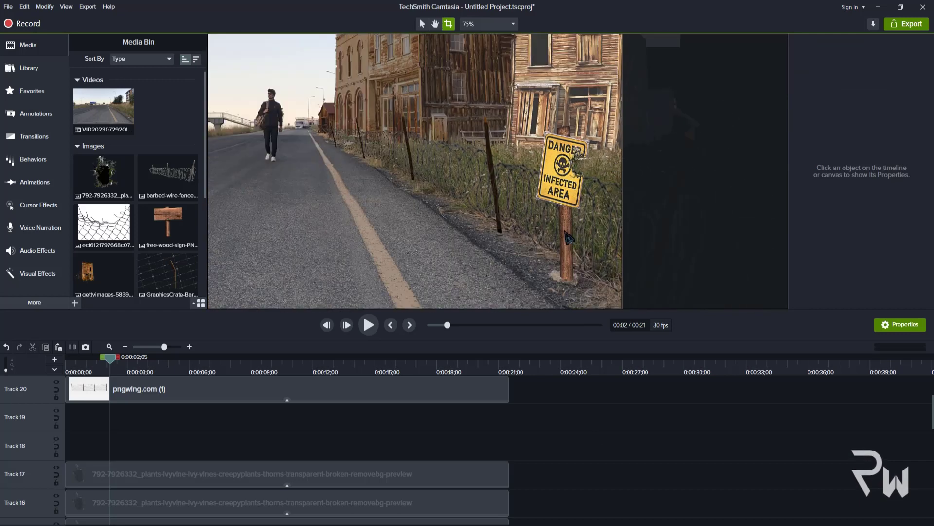
key("space")
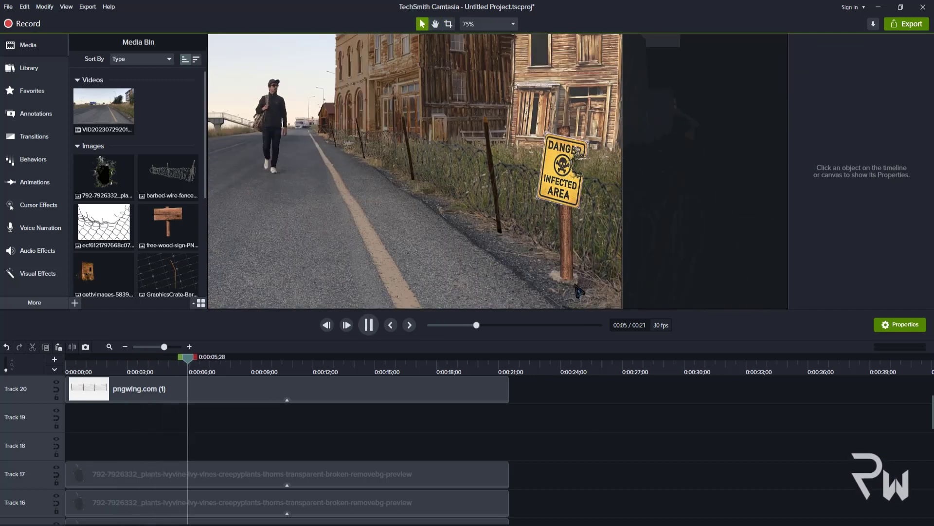
key("space")
scroll(536, 205, "down", 3)
scroll(458, 122, "up", 1)
left_click(436, 24)
left_click_drag(366, 186, 437, 191)
scroll(452, 191, "down", 3)
scroll(452, 191, "up", 3)
left_click_drag(204, 359, 66, 360)
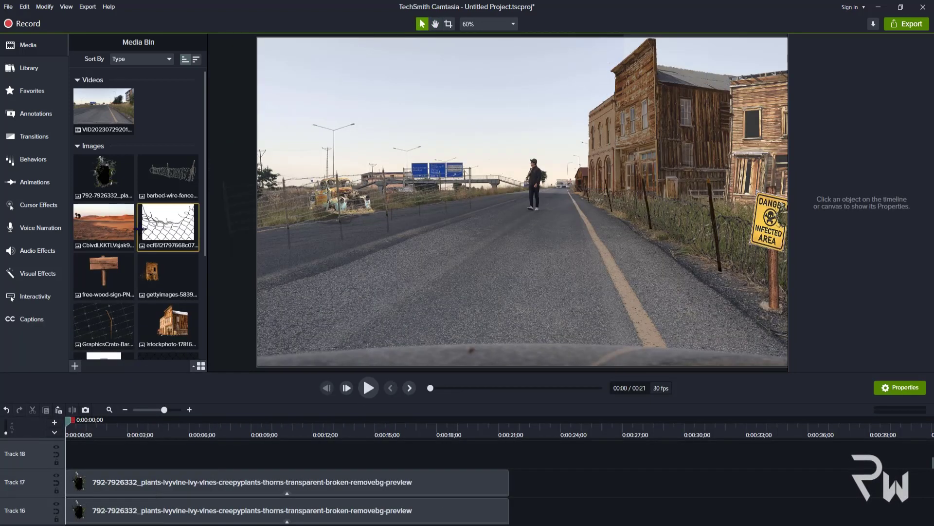
- Add the desert image, scale it to about 48.3% over the road's left horizon and crop its lower part to about 205 high
left_click_drag(110, 224, 626, 222)
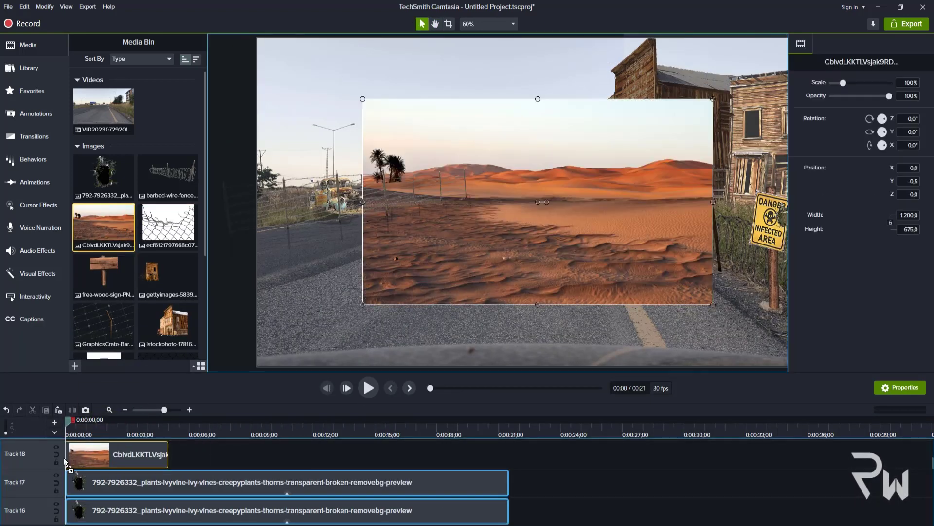
left_click_drag(706, 301, 532, 194)
left_click_drag(450, 146, 325, 177)
left_click(448, 24)
left_click_drag(325, 227, 344, 192)
- Move the desert clip down to the start of Track 5, behind the truck and fences
left_click_drag(136, 462, 630, 502)
left_click_drag(511, 518, 107, 468)
scroll(145, 482, "down", 10)
scroll(627, 487, "down", 6)
left_click_drag(630, 492, 36, 467)
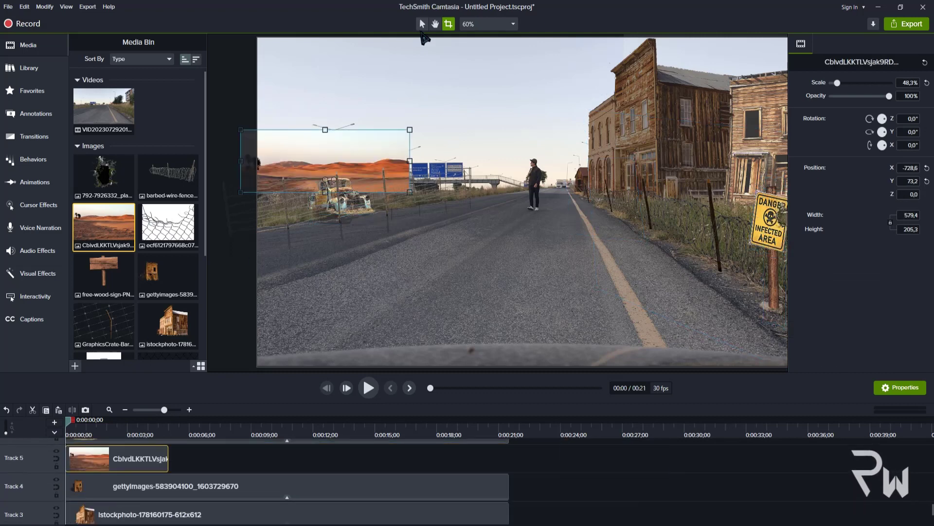
- Mirror the desert image horizontally, stretch it along the left horizon to about 740 wide, and rotate it 46.8° around Y
left_click(421, 24)
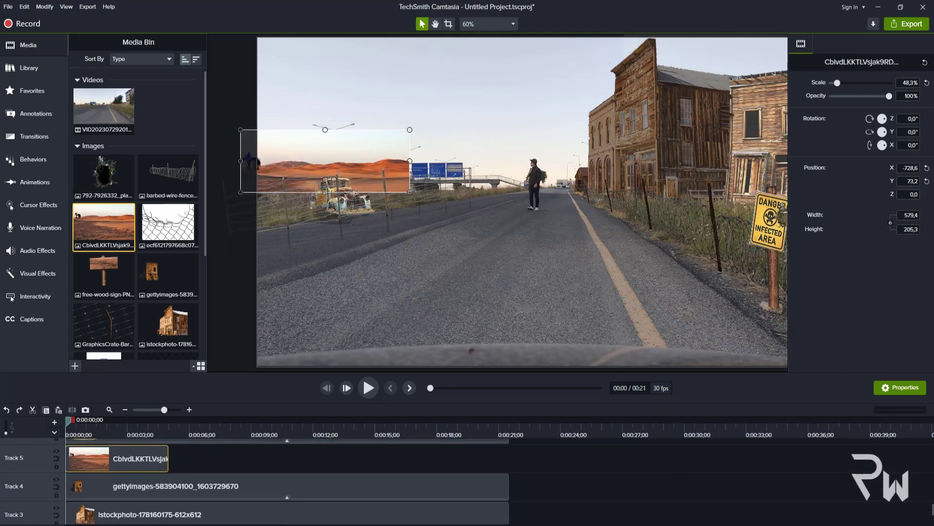
left_click_drag(248, 160, 532, 156)
left_click_drag(469, 176, 316, 188)
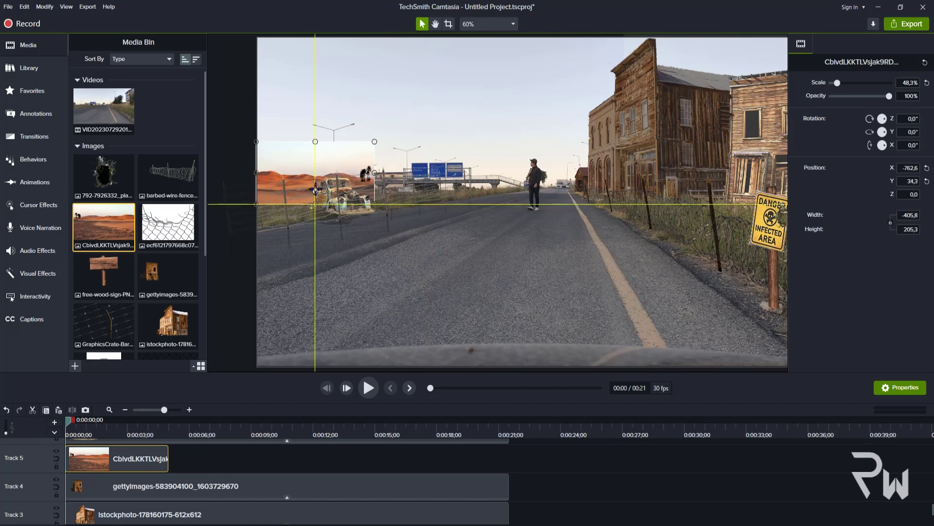
left_click_drag(377, 170, 460, 169)
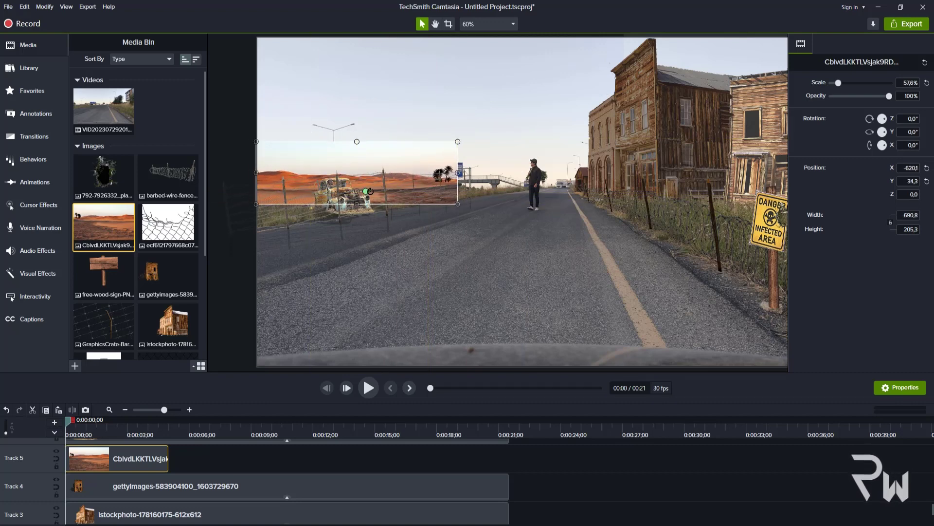
left_click_drag(886, 141, 906, 112)
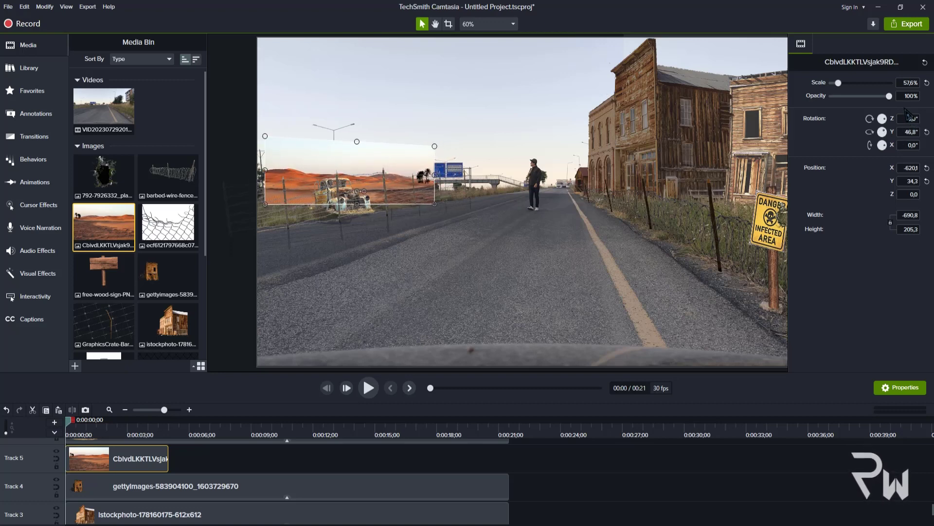
left_click_drag(265, 137, 250, 131)
- Extend the desert clip to the end of the other clips at 21 seconds and briefly preview the scene
left_click(302, 453)
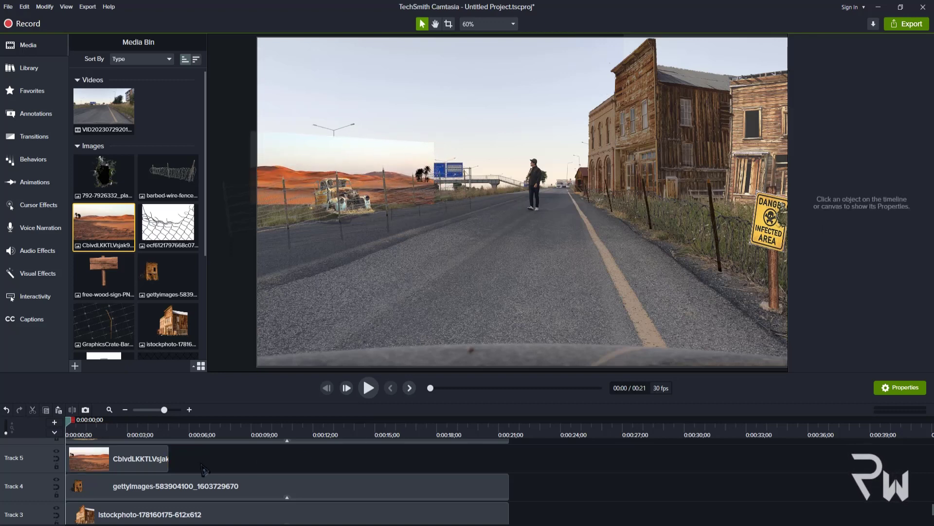
left_click_drag(168, 459, 509, 458)
key("space")
key("space")
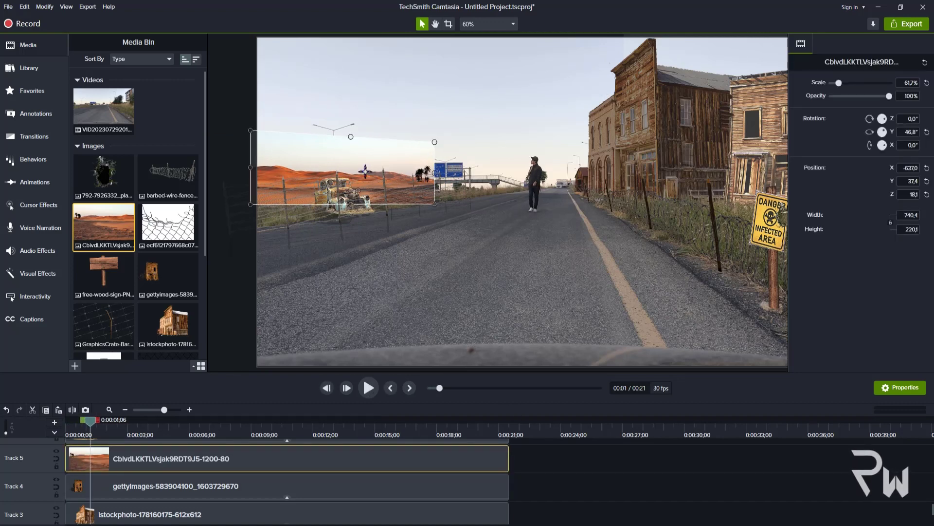
left_click(390, 156)
left_click(411, 157)
left_click_drag(353, 452, 468, 346)
mouse_move(889, 96)
left_mouse_down()
mouse_move(876, 97)
mouse_move(901, 98)
left_mouse_up()
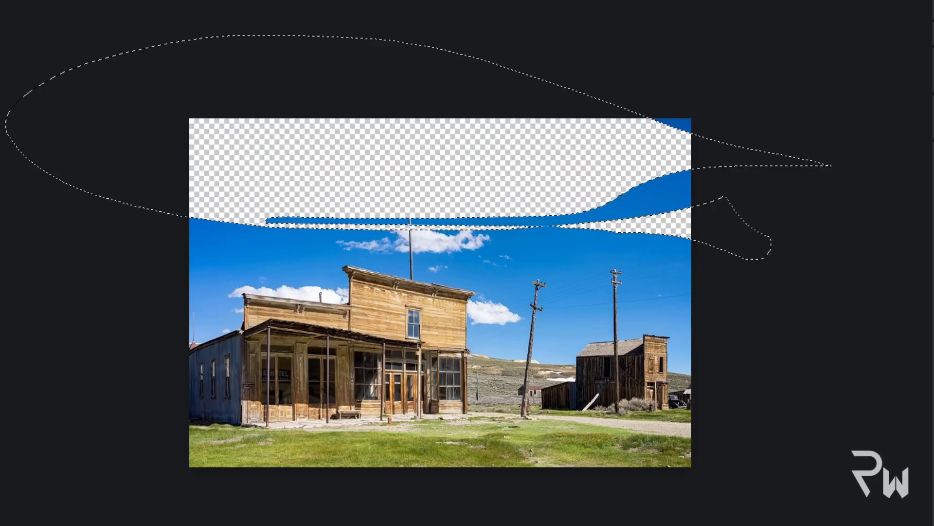
- Select by colour and delete the blue sky on both sides of the main building's flagpole and the large cloud beside it
left_click(301, 244)
key("Delete")
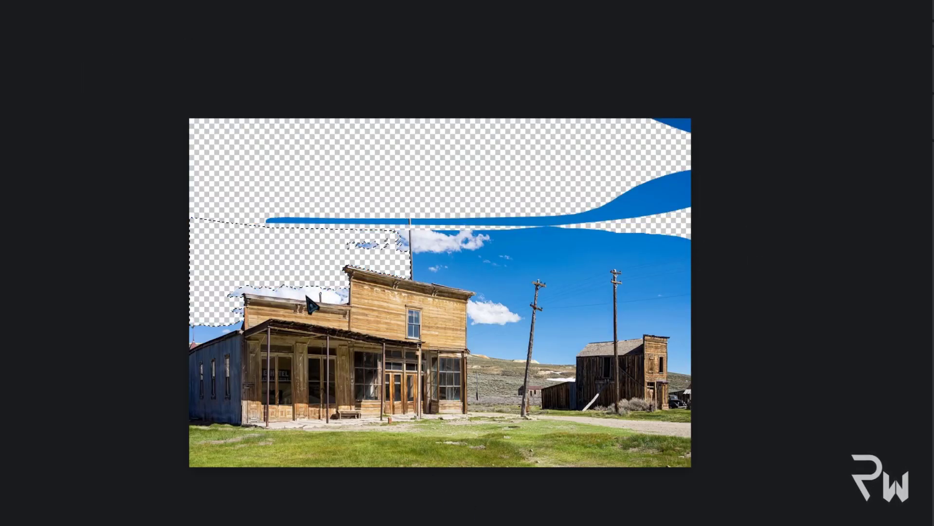
left_click(575, 321)
key("Delete")
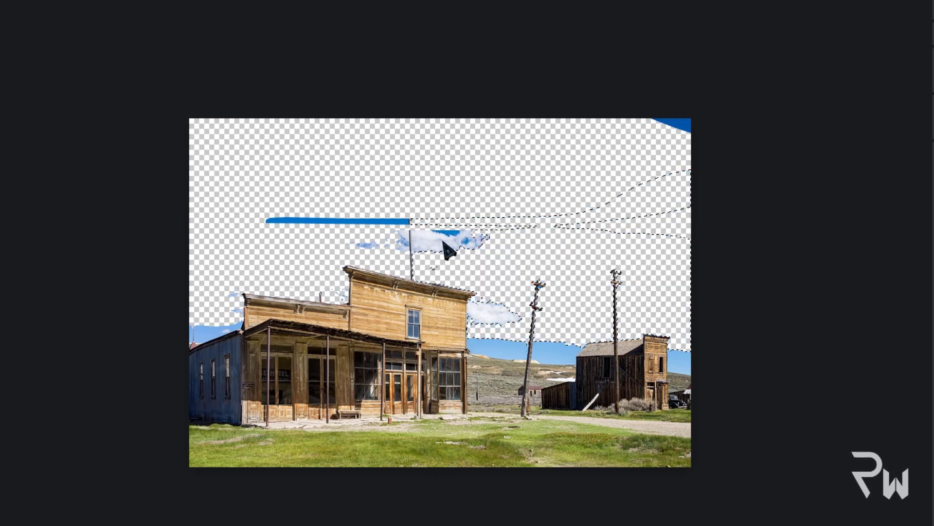
left_click(441, 241)
key("Delete")
- Delete the leftover blue strip above the main building and the remaining sky patch over its blue side wall
left_click(275, 223)
left_click(341, 222)
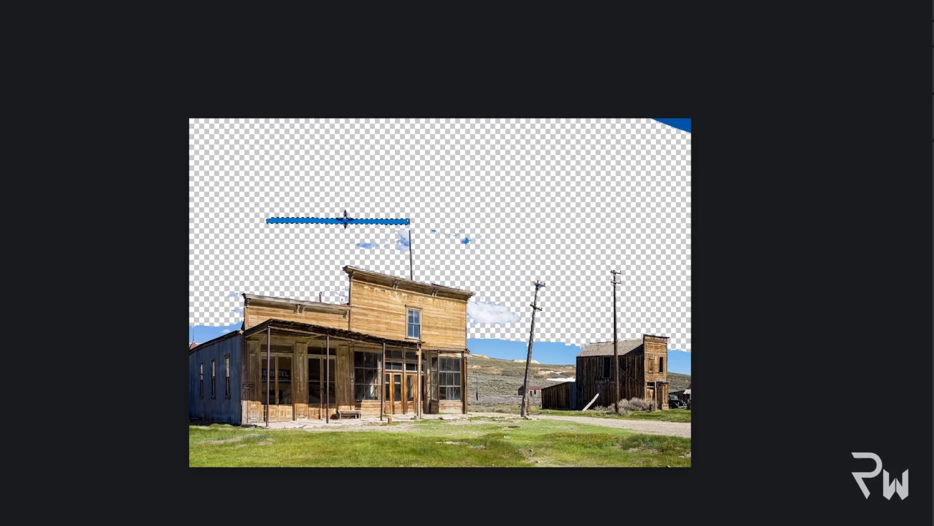
key("Delete")
key("Delete")
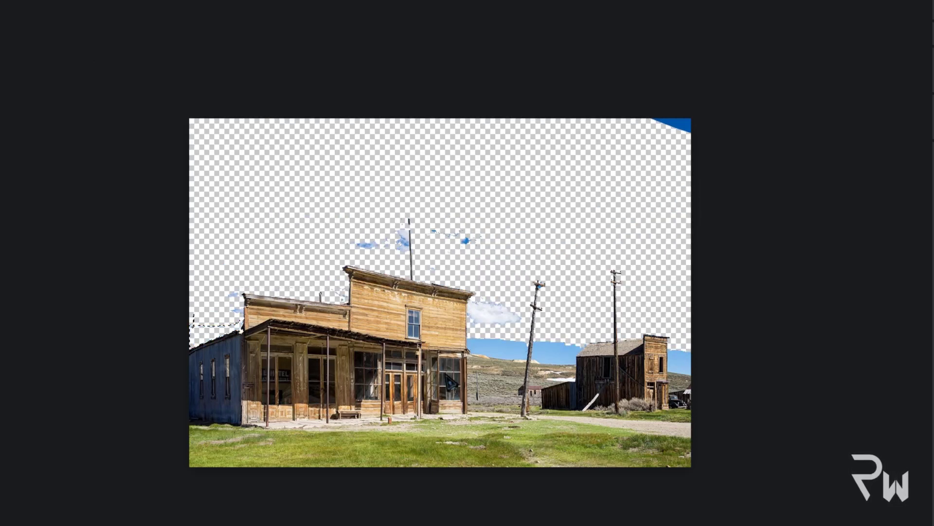
- Delete the sky strip and the hillside between the main building and the leaning utility pole
left_click(485, 351)
key("Delete")
left_click(500, 379)
key("Delete")
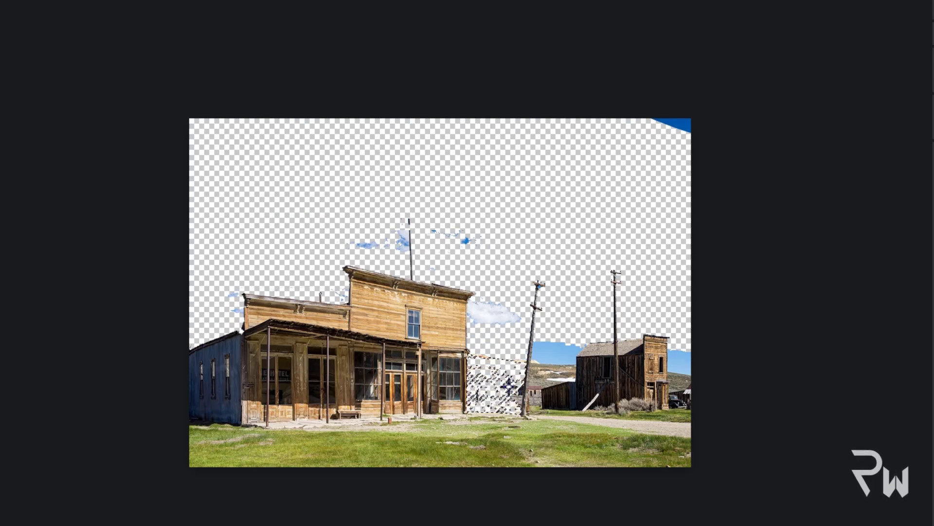
- Delete the remaining sky and hills between the leaning pole and the small building, and those beyond the small building
left_click(568, 329)
left_click(551, 357)
key("Delete")
left_click(553, 374)
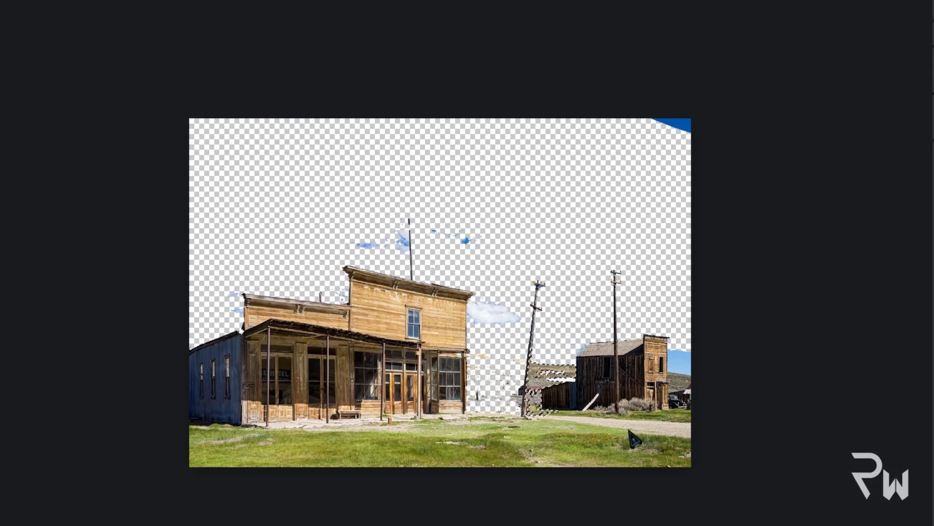
key("Delete")
left_click(677, 368)
key("Delete")
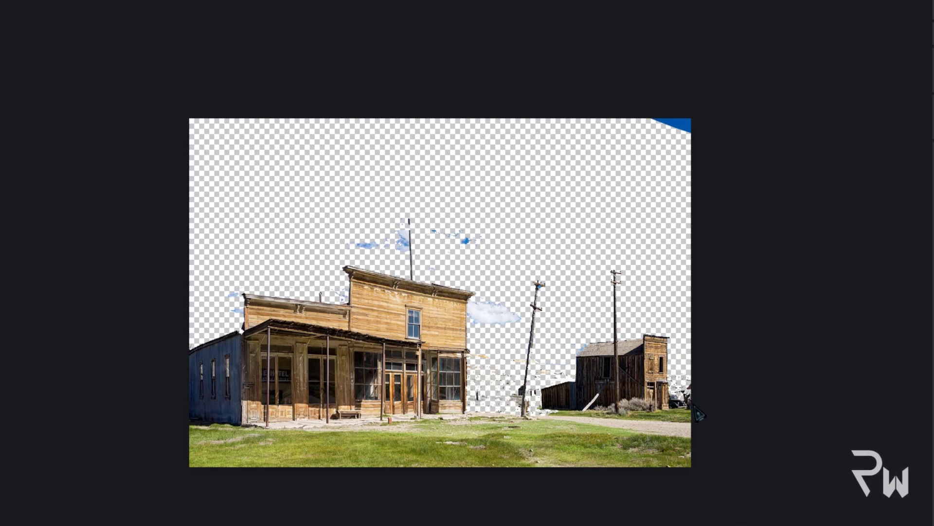
- Delete the green grass foreground and the grass and dirt strip in front of the small building
left_click(506, 439)
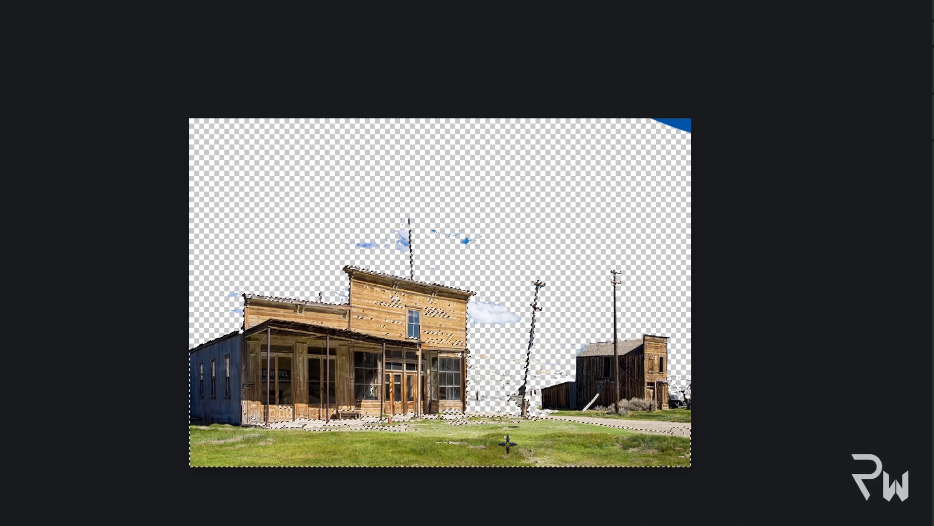
left_click(524, 245)
left_click(302, 446)
key("Delete")
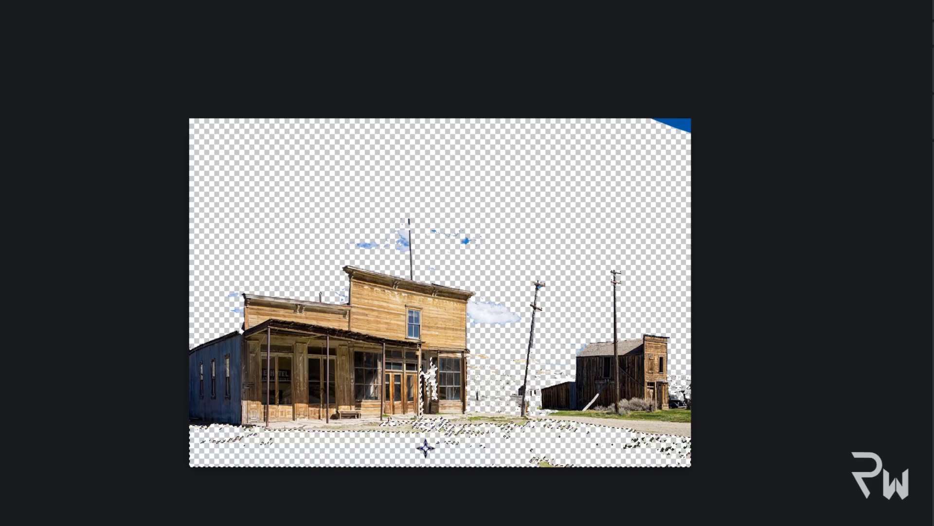
left_click(608, 428)
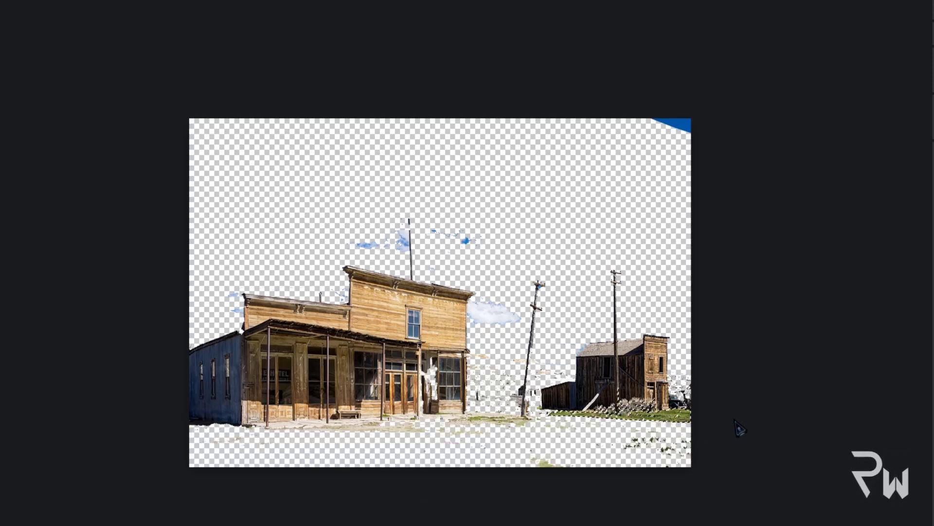
key("Delete")
key("ctrl+z")
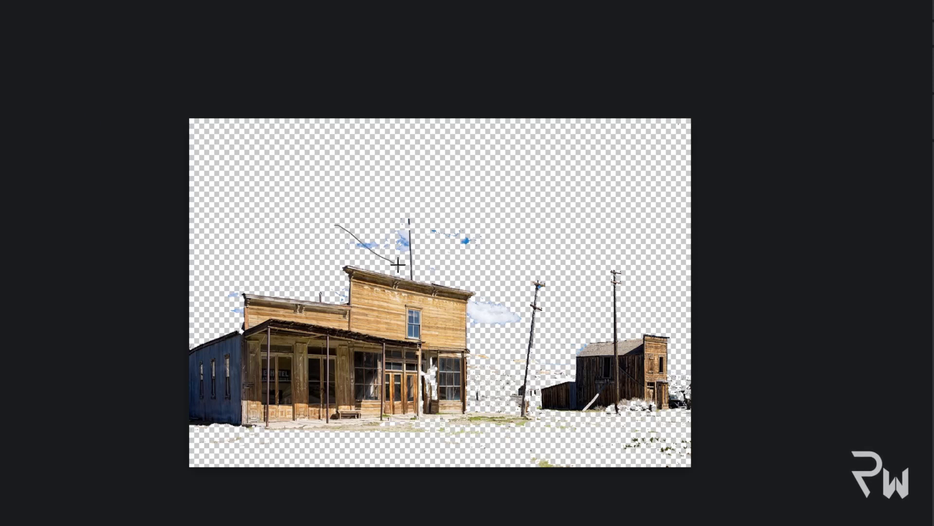
- Lasso and delete the leftover cloud fragments above and beside the main building and the specks beneath them
left_click_drag(528, 258, 442, 204)
key("Delete")
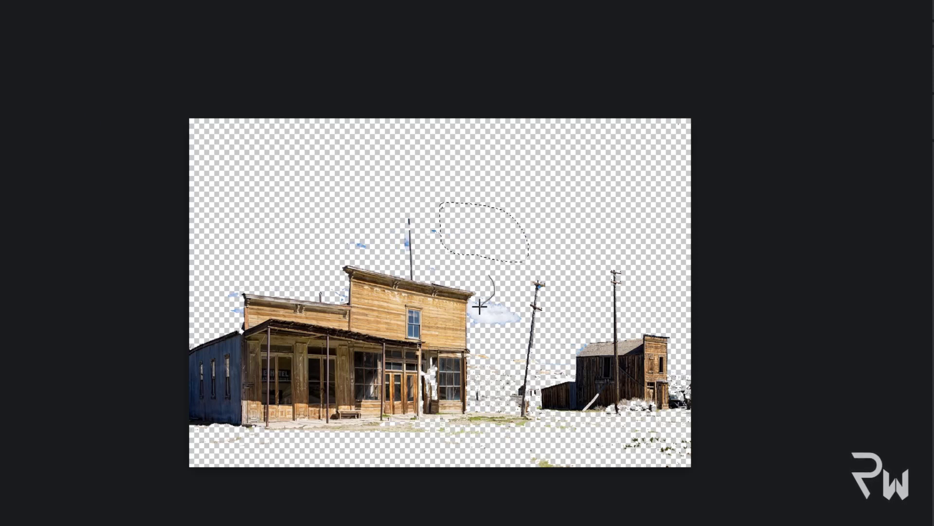
key("ctrl+z")
key("ctrl+z")
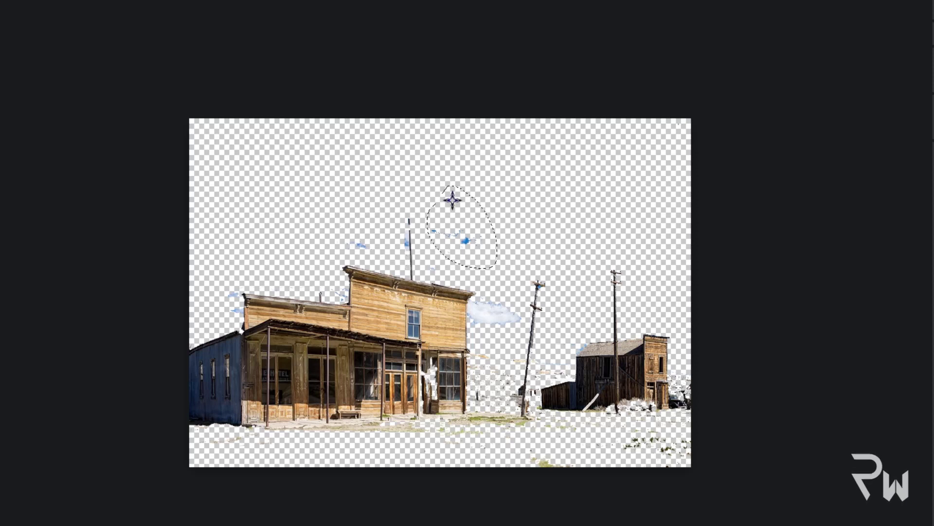
left_click_drag(521, 316, 479, 293)
key("Delete")
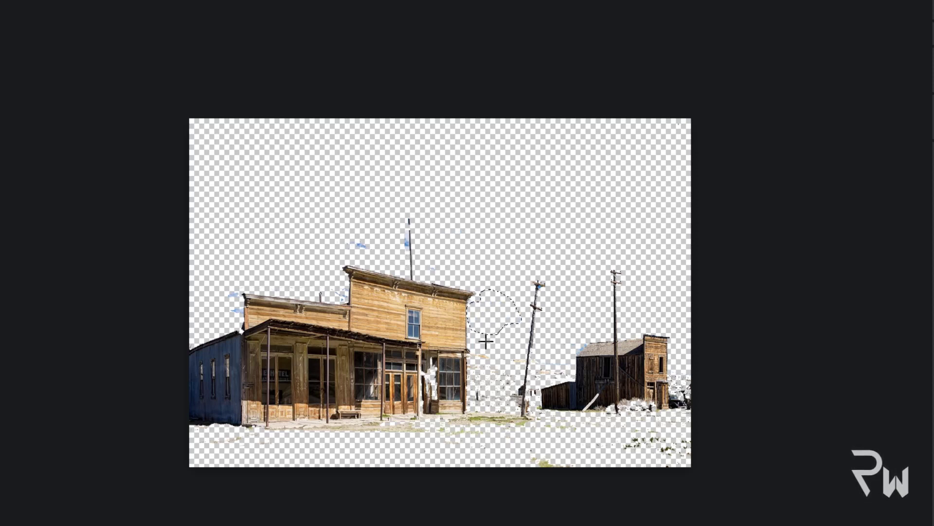
left_click_drag(521, 349, 519, 344)
key("Delete")
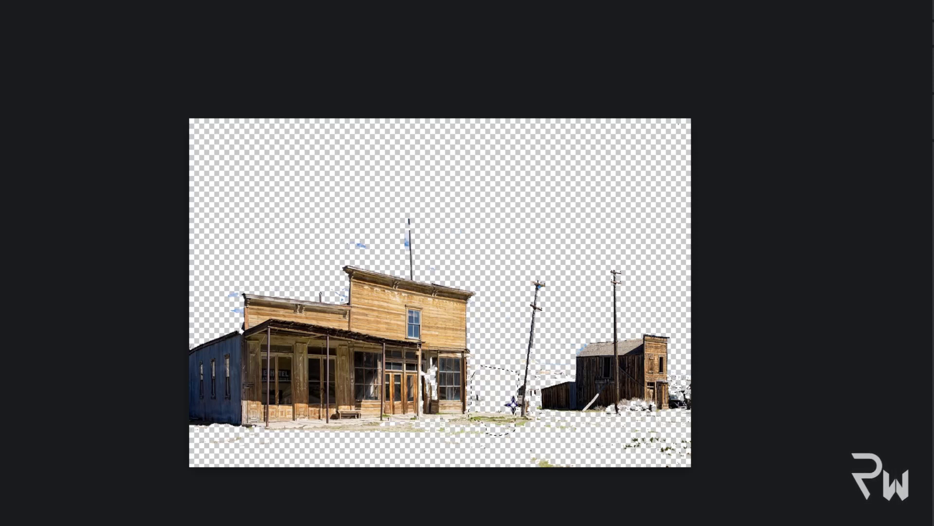
- Lasso away the stray remnants around the leaning pole, beyond the small building, in the foreground and above the main building's roof
mouse_move(513, 405)
left_mouse_down()
mouse_move(520, 386)
mouse_move(618, 440)
mouse_move(685, 446)
left_mouse_up()
left_click_drag(696, 404, 685, 346)
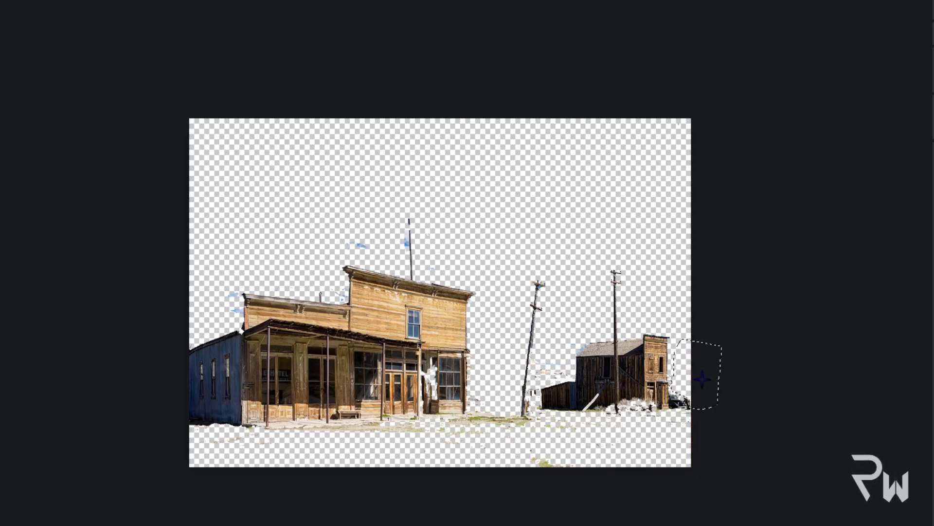
left_click_drag(631, 444, 215, 295)
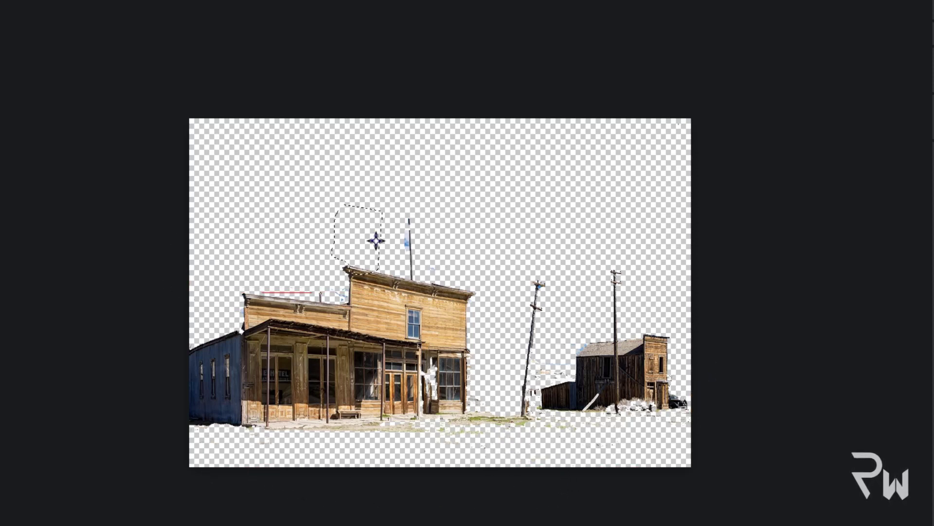
left_click_drag(376, 240, 401, 228)
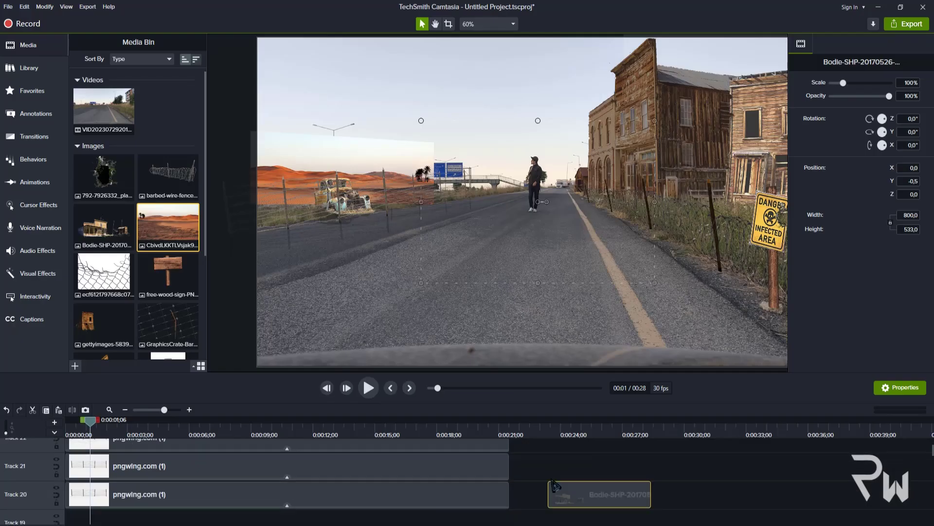
- In Camtasia, place the cut-out Bodie buildings beside the road's left edge on Track 19, rotated 29.7° around Y and scaled to about 77.1%
left_click_drag(103, 226, 412, 133)
left_click_drag(530, 215, 541, 225)
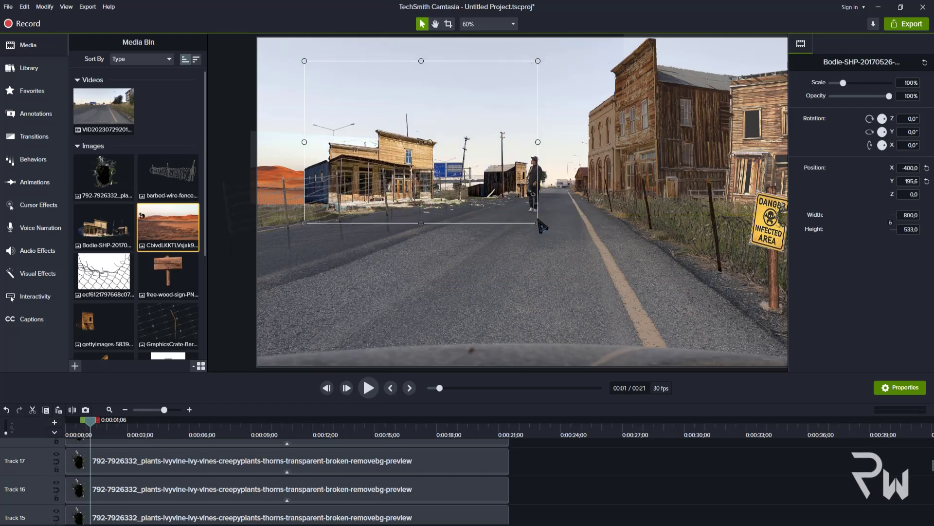
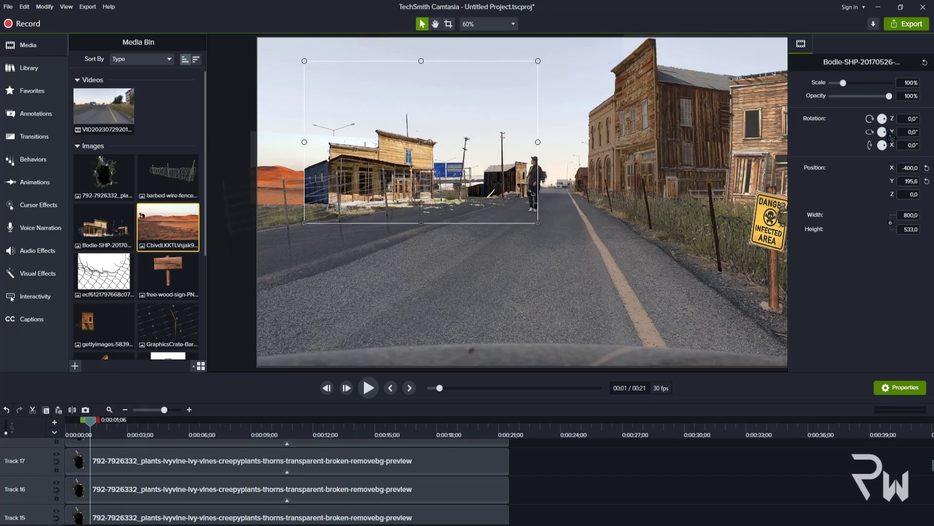
left_click_drag(884, 132, 888, 128)
left_click_drag(522, 222, 463, 175)
left_click_drag(391, 118, 449, 151)
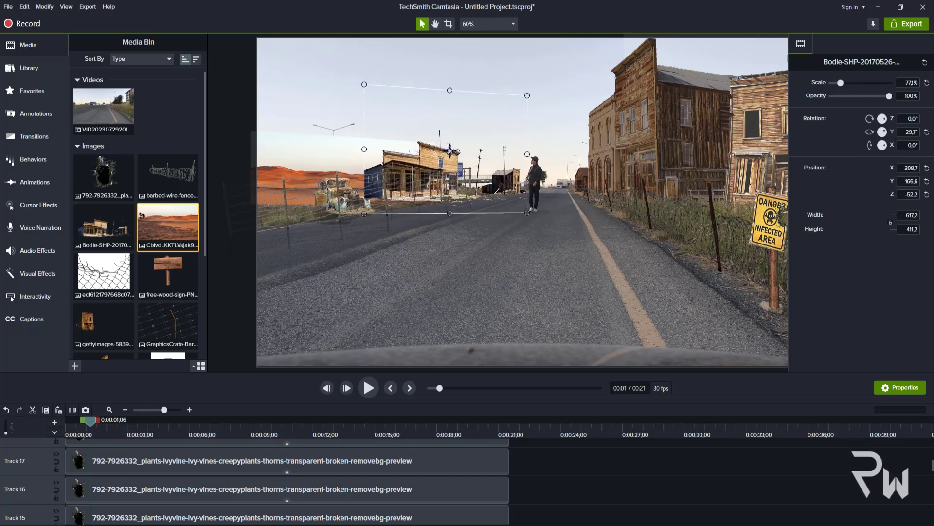
- Preview the scene briefly and extend the Bodie buildings clip to end with the other clips at 21 seconds
left_click(566, 498)
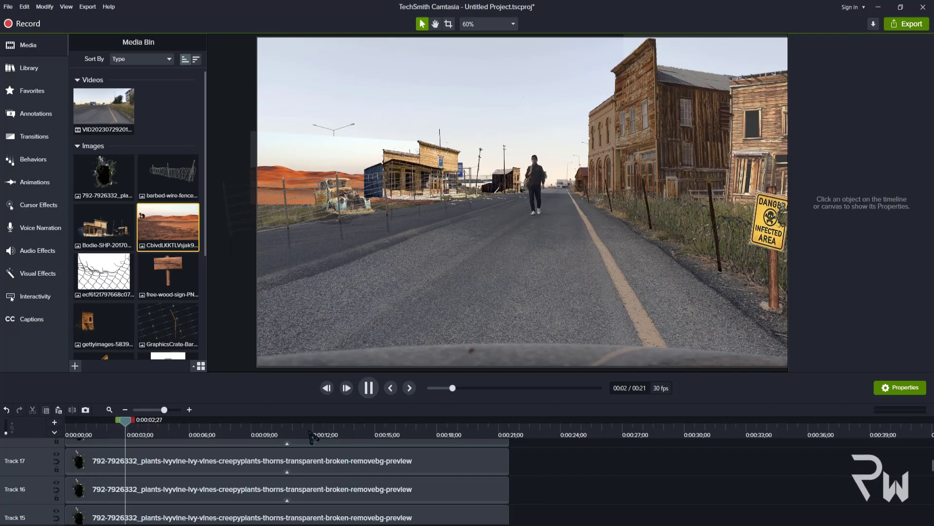
left_click(67, 428)
scroll(98, 474, "up", 3)
left_click(107, 508)
left_click_drag(168, 510, 508, 515)
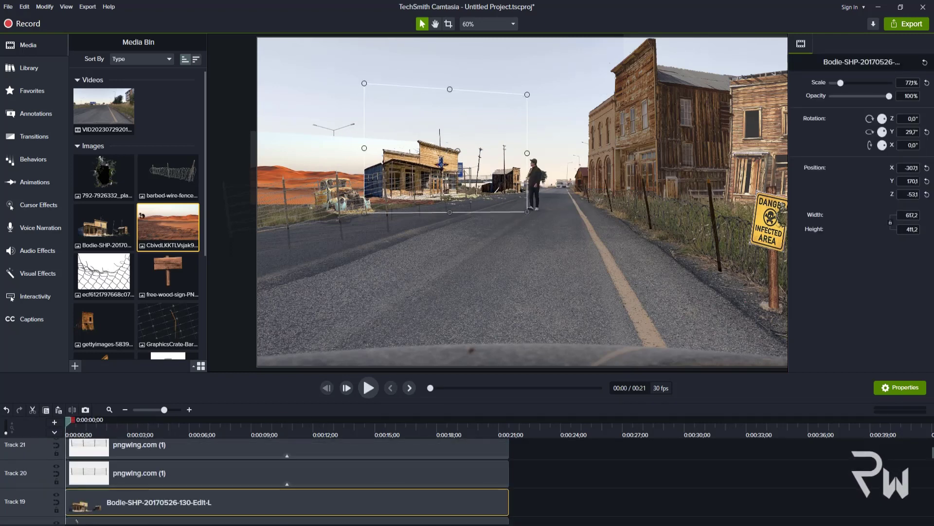
left_click(576, 487)
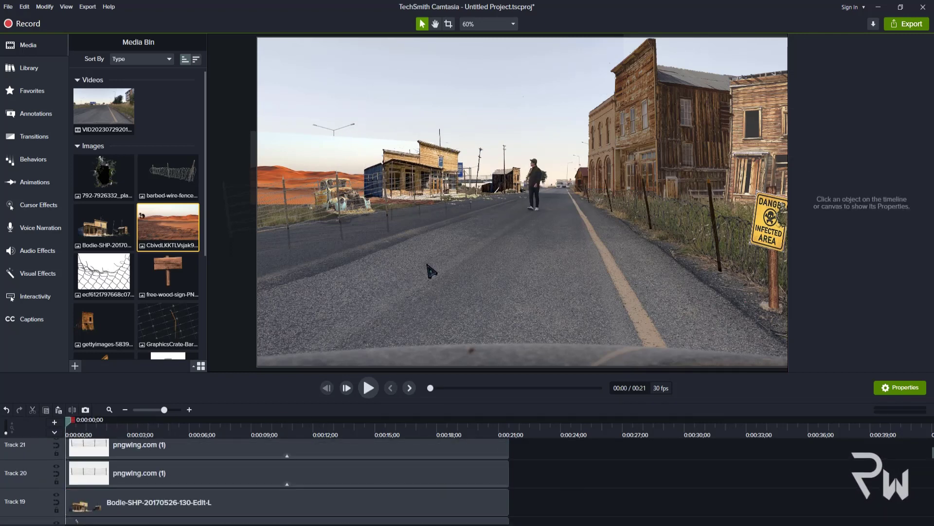
- Rotate the Bodie buildings 3.6° around Z and nudge them down to a Y position of 166.7
left_click(365, 501)
left_click_drag(889, 125, 903, 125)
key("Down")
key("Down")
key("Down")
key("Down")
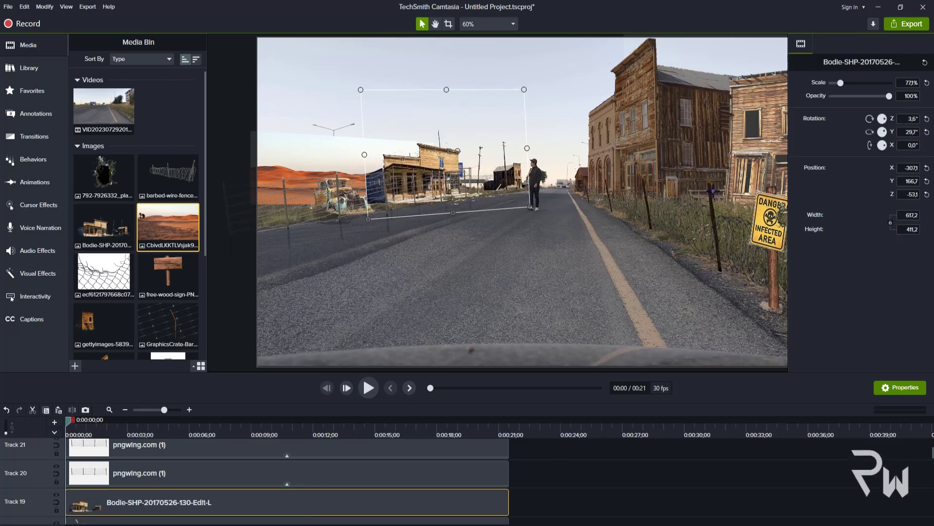
left_click(595, 479)
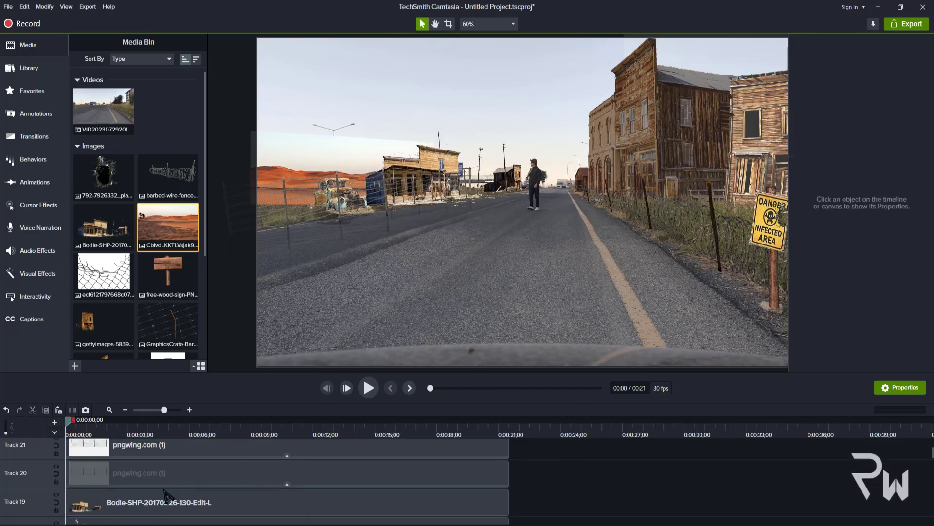
- Apply the Remove a Color effect to the desert clip on Track 5, sampling its pale sky as the colour to remove
left_click(334, 157)
scroll(250, 445, "down", 10)
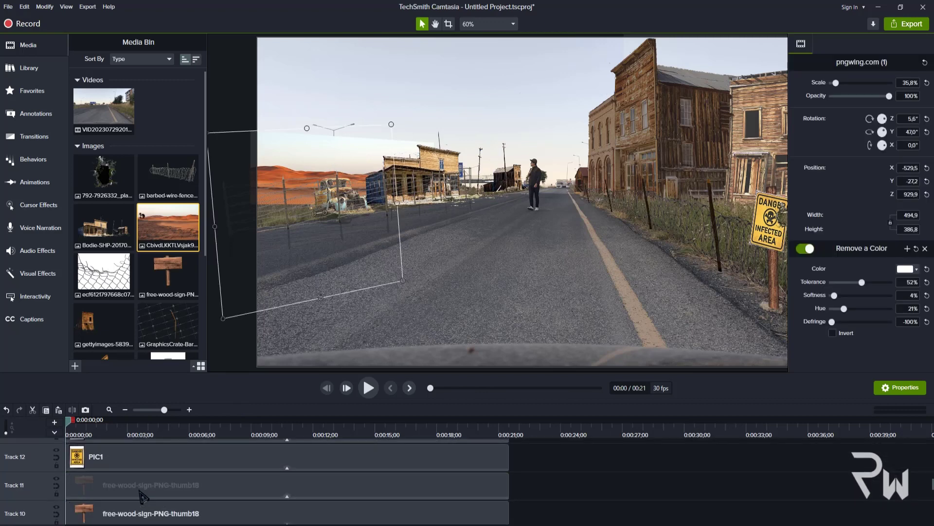
left_click(344, 143)
right_click(351, 136)
mouse_move(446, 293)
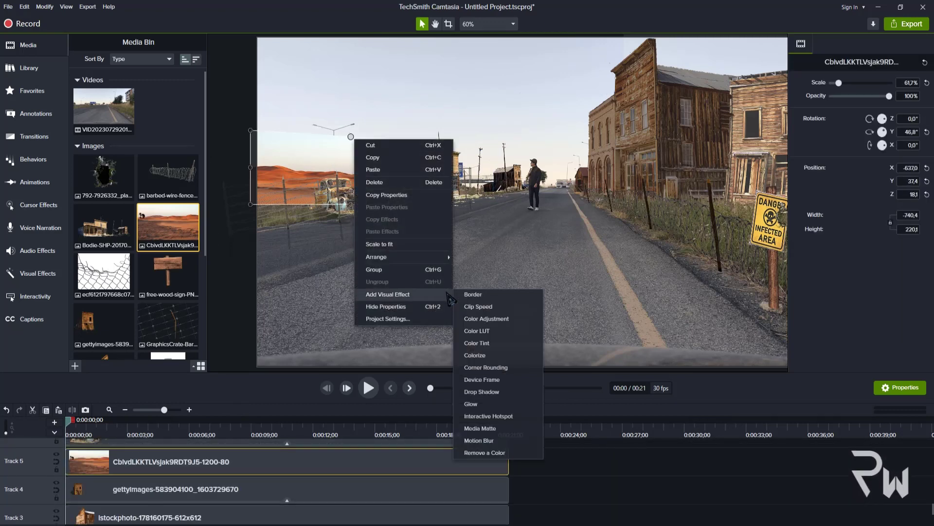
left_click(483, 452)
left_click(913, 268)
left_click(918, 289)
left_click(331, 153)
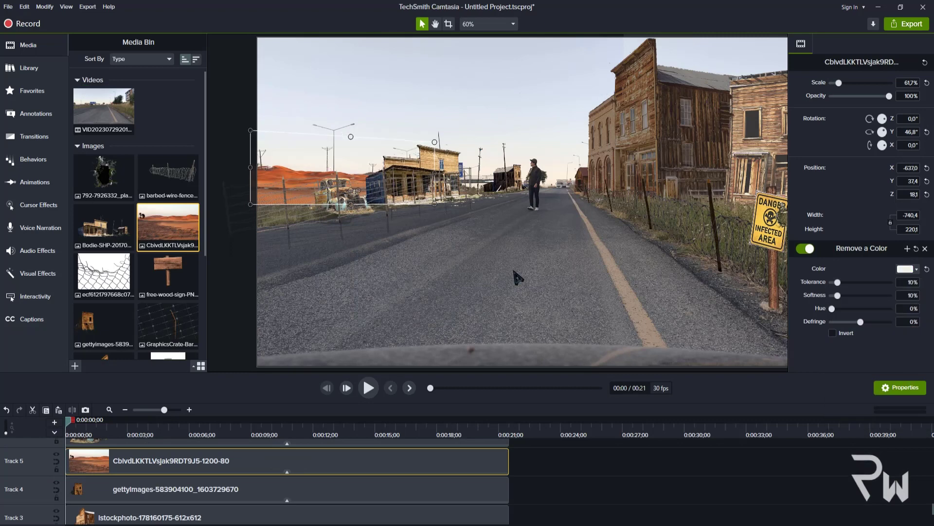
- Set the Remove a Color tolerance to 8% and softness to 15% on the Track 5 desert image, and preview it
key("space")
key("space")
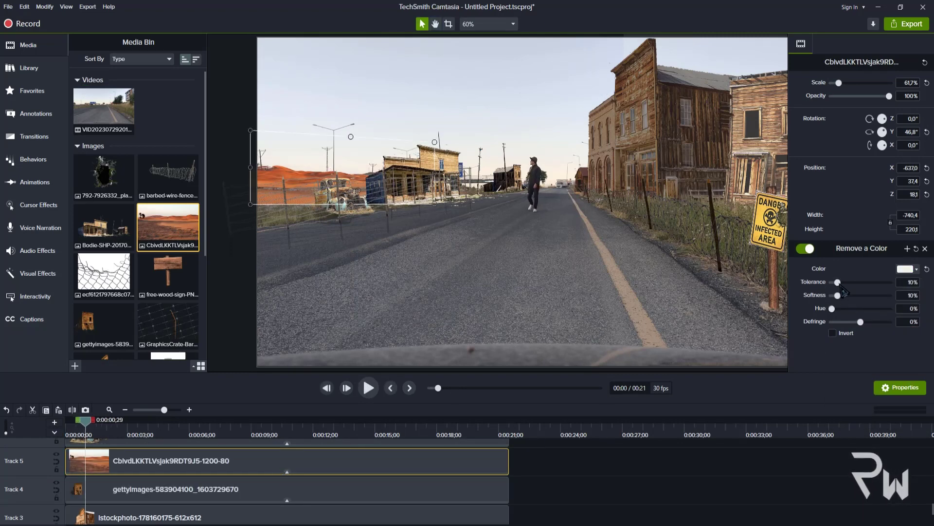
left_click(584, 502)
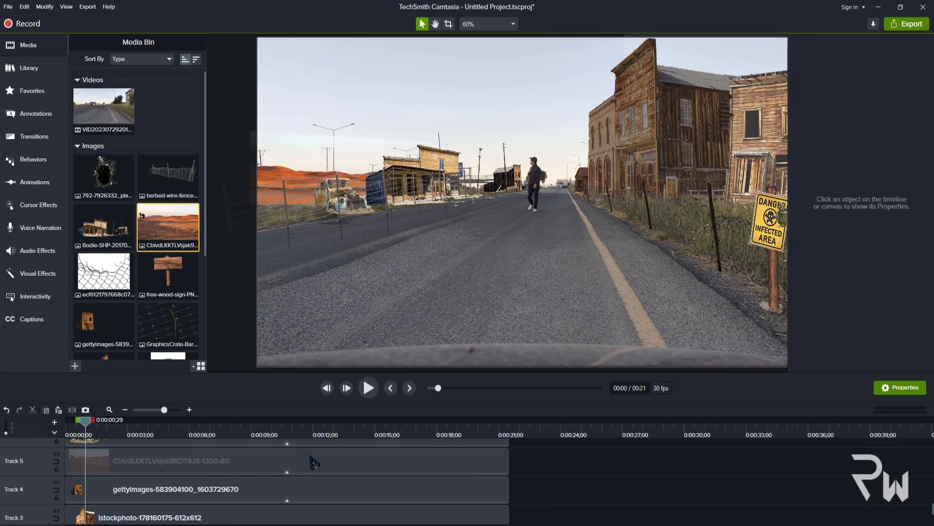
left_click(313, 462)
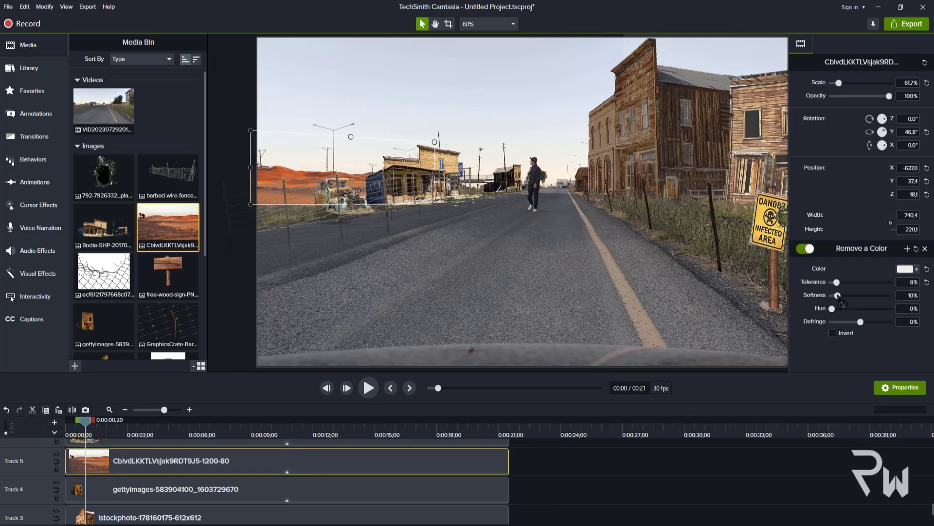
key("space")
key("space")
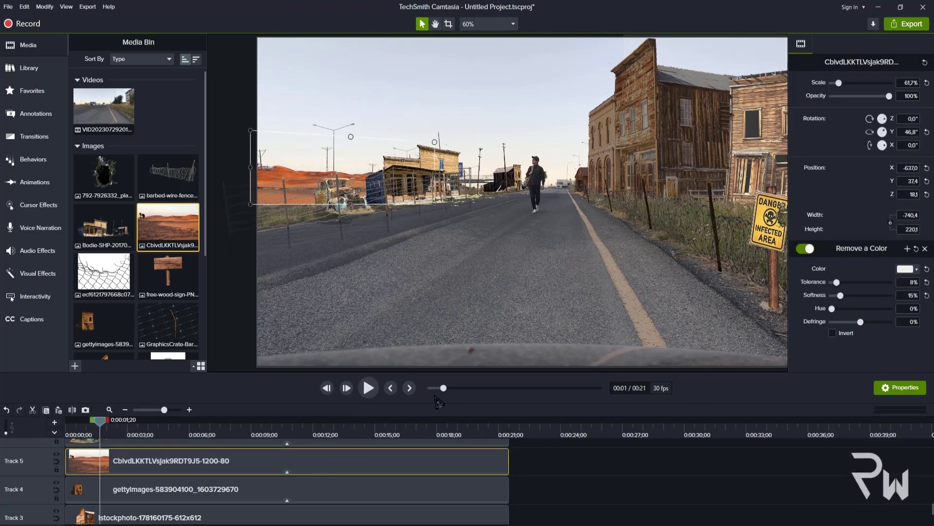
- Select every clip above the desert image and move them up two tracks to free Tracks 6 and 7
scroll(382, 442, "up", 1)
left_click_drag(537, 480, 73, 449)
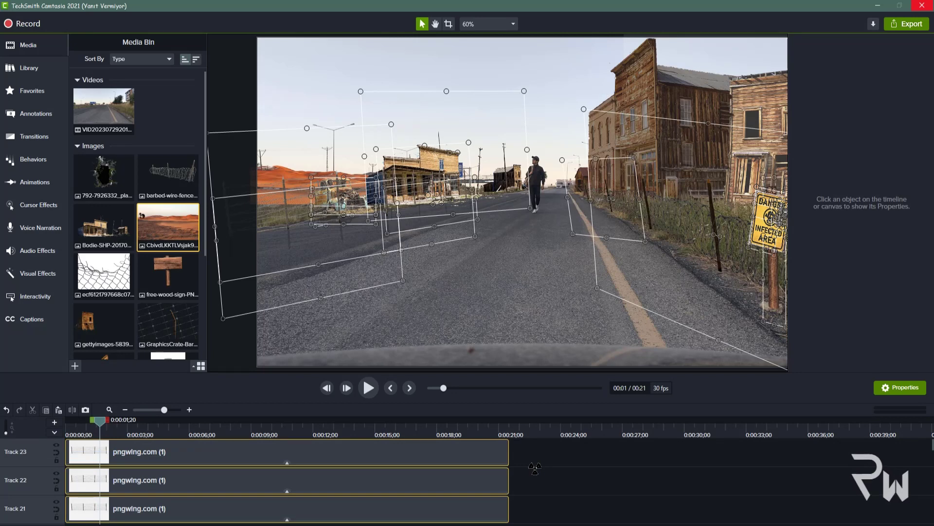
scroll(537, 468, "down", 6)
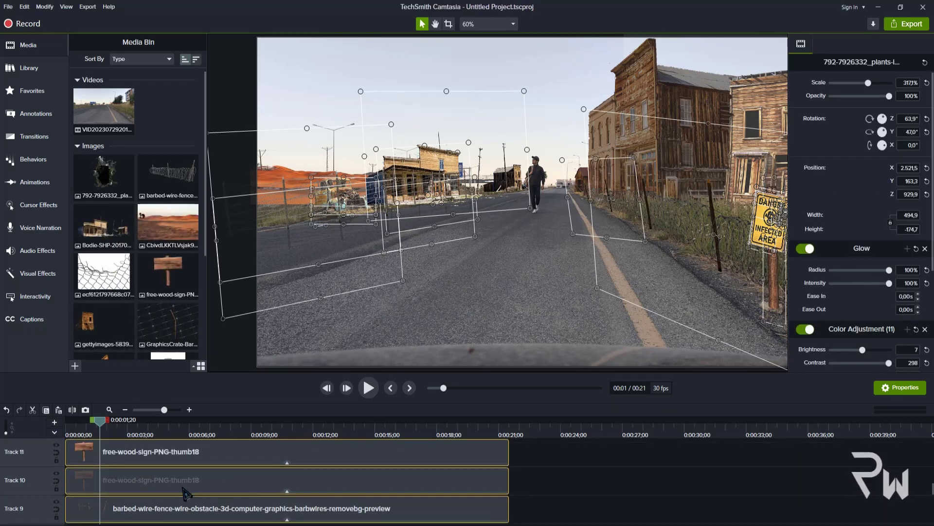
scroll(185, 492, "down", 3)
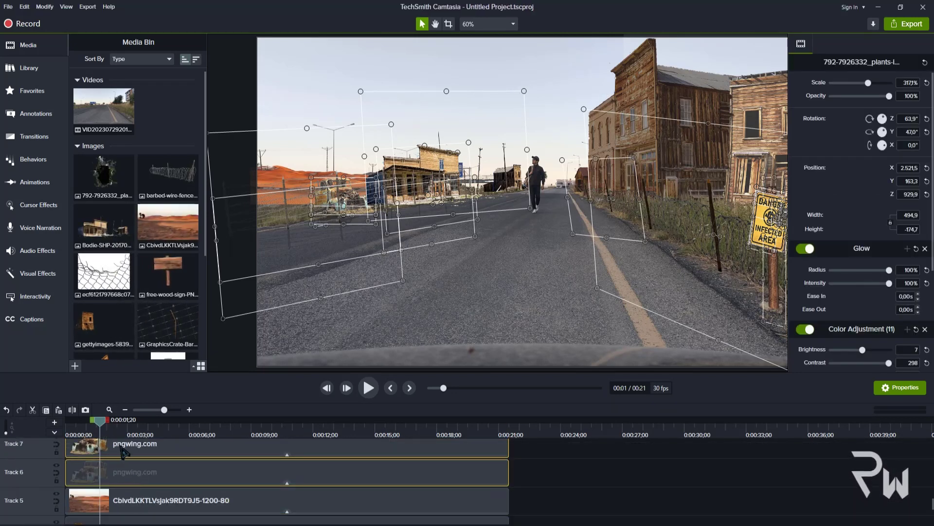
scroll(121, 458, "down", 1)
left_click_drag(121, 446, 67, 465)
- Duplicate the desert image from Track 5 onto the free Track 6
left_click(125, 478)
key("ctrl+c")
key("ctrl+v")
left_click(225, 477)
- Shift the Track 5 desert copy to about X -676.5, Y 26.4, and reduce its height to about 185.7
scroll(273, 177, "up", 5)
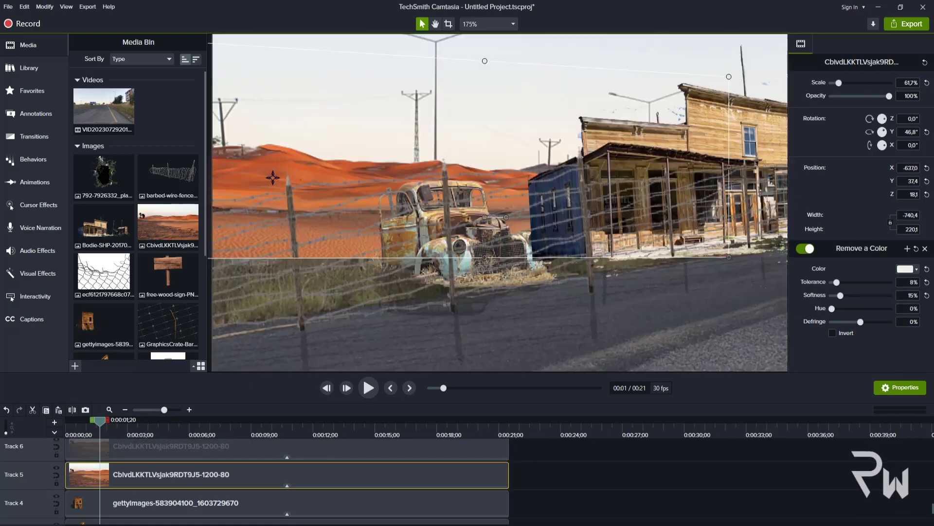
left_click(435, 24)
left_click(422, 24)
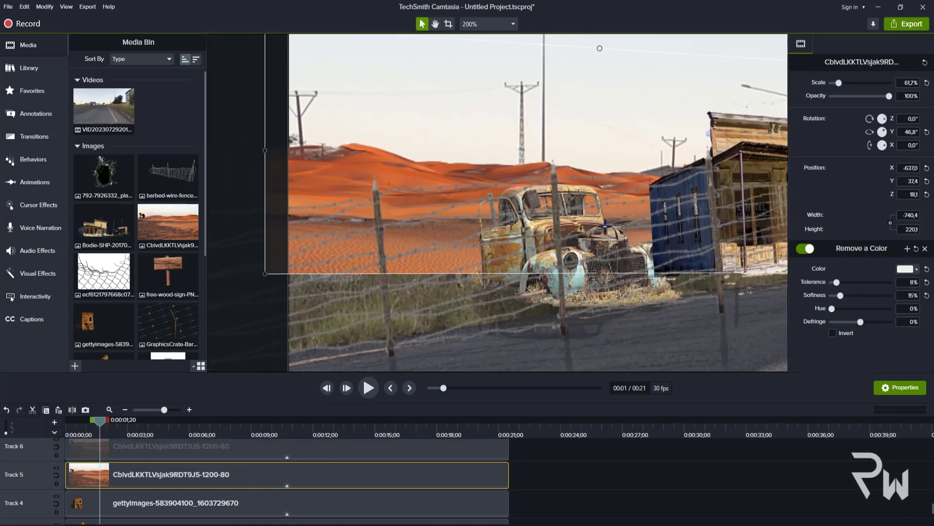
left_click_drag(605, 226, 552, 232)
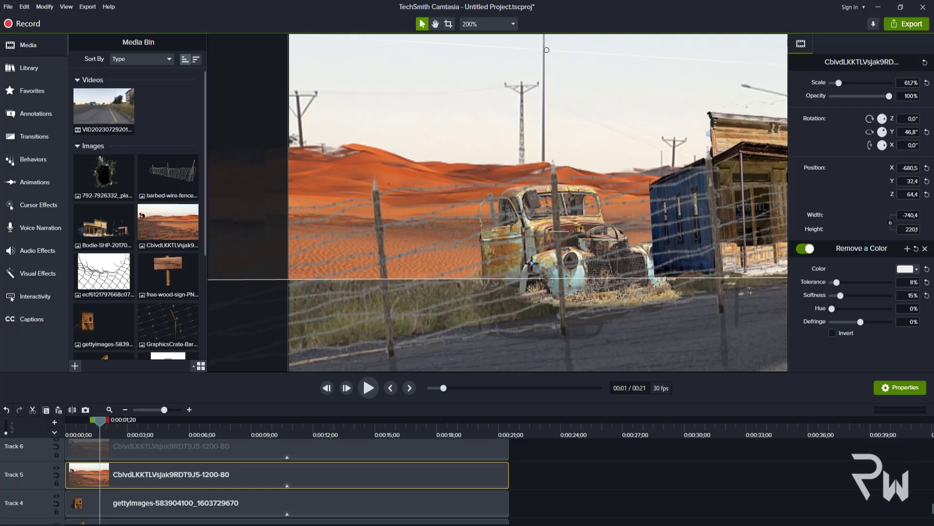
left_click_drag(531, 263, 551, 237)
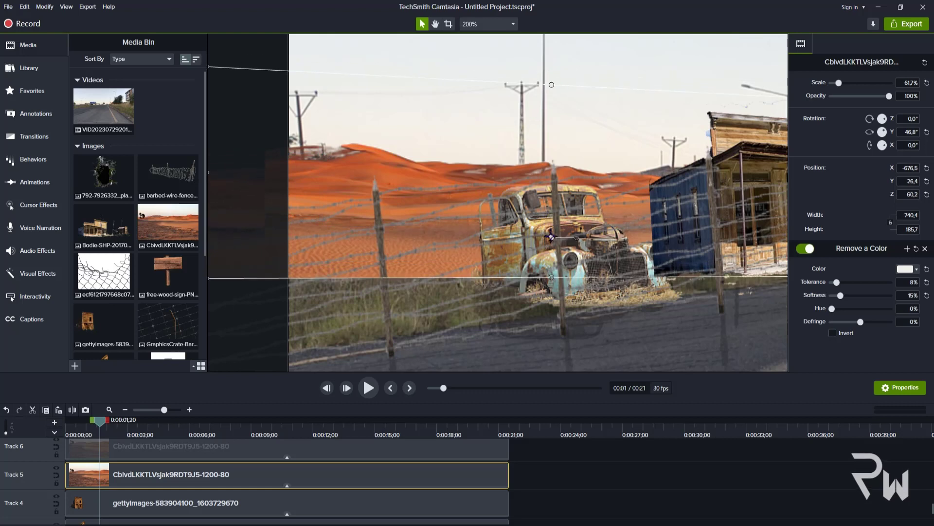
scroll(272, 491, "up", 2)
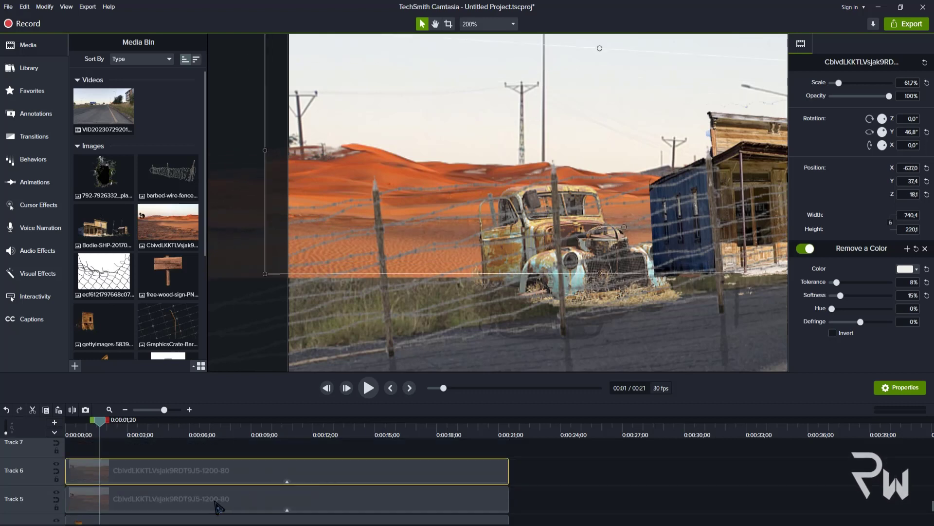
left_click(219, 435)
key("ctrl+Home")
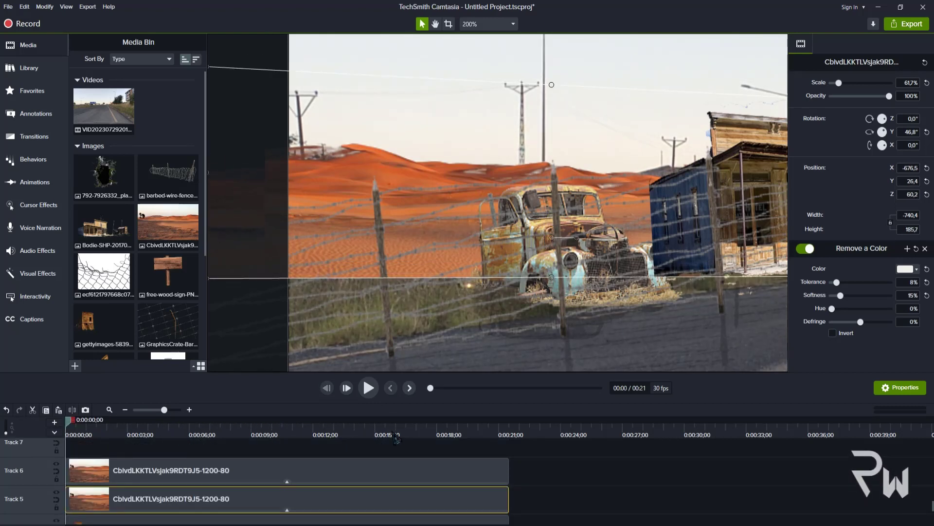
left_click(558, 450)
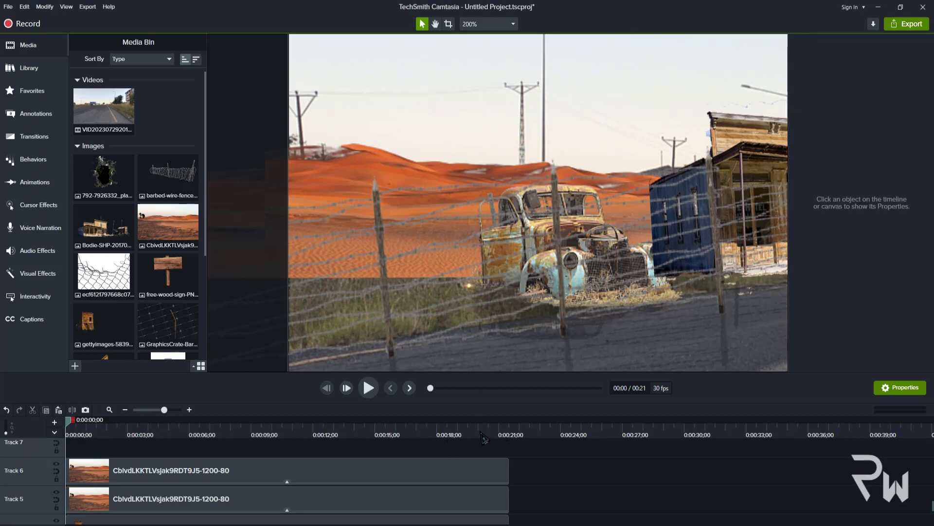
- Add a Color Adjustment effect to the Bodie-SHP building image on Track 21
scroll(486, 224, "down", 4)
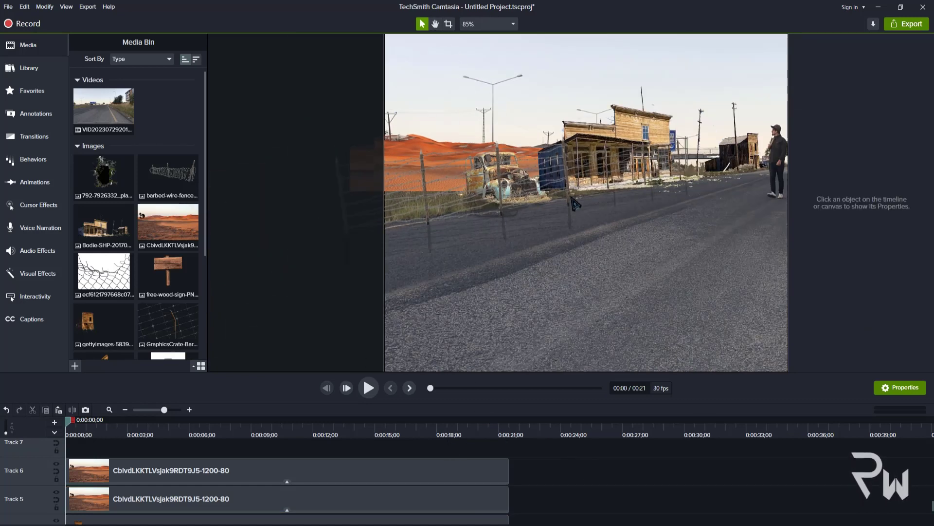
scroll(379, 467, "up", 5)
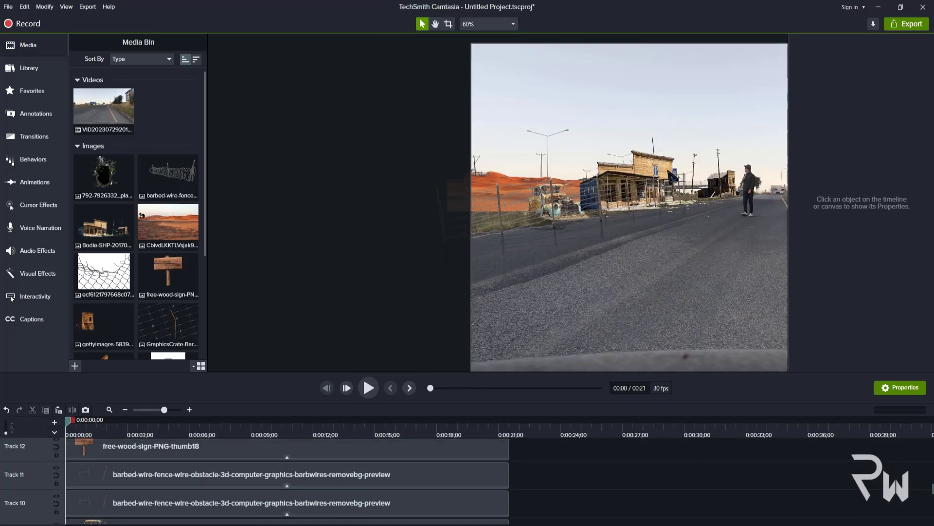
scroll(535, 156, "down", 2)
left_click(531, 154)
left_click_drag(531, 154, 553, 60)
left_click_drag(695, 254, 469, 252)
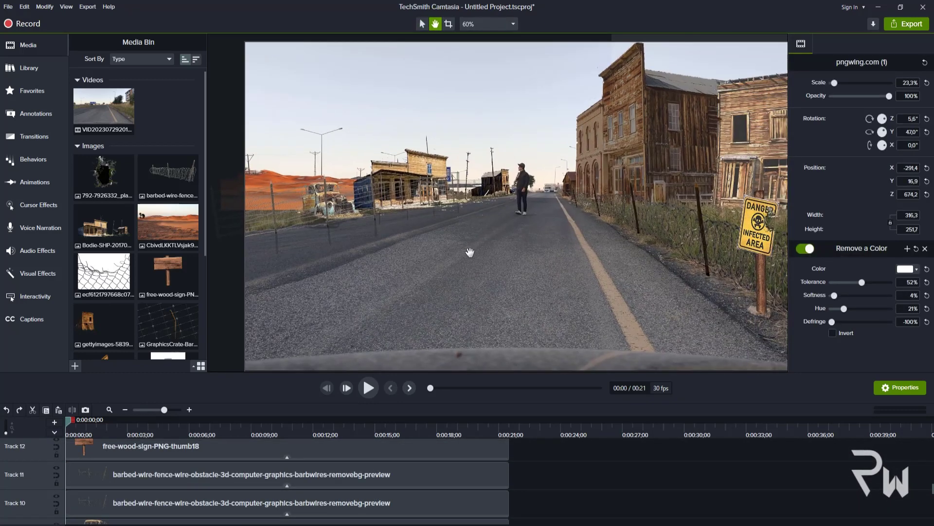
scroll(436, 505, "up", 13)
scroll(292, 479, "down", 4)
left_click(173, 448)
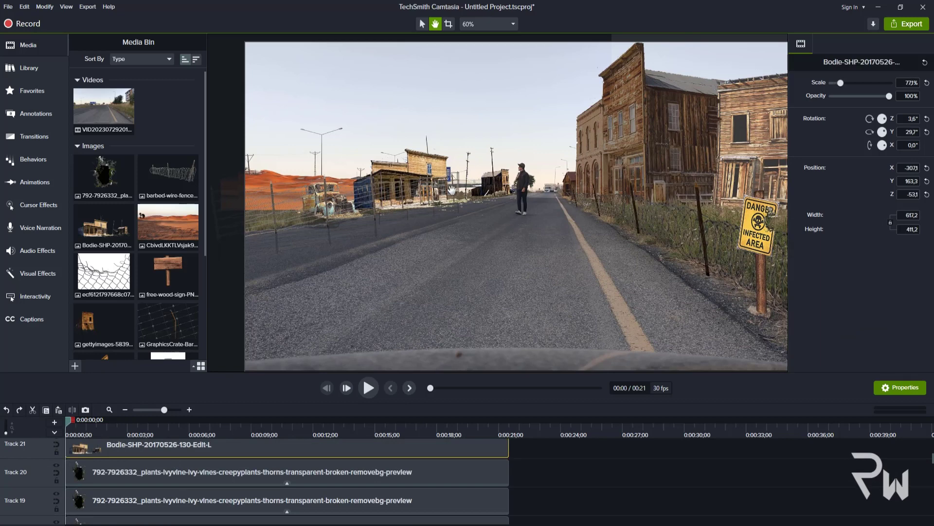
right_click(442, 162)
mouse_move(487, 316)
left_click(570, 341)
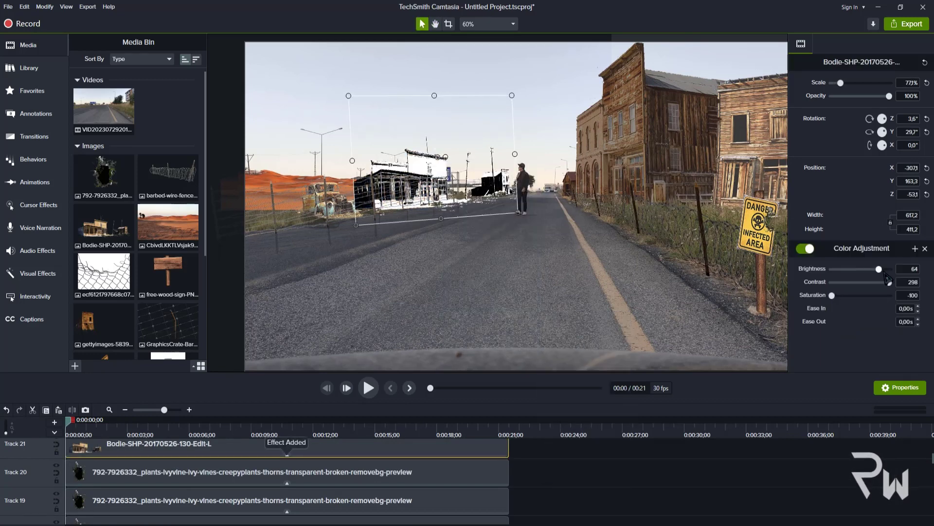
- Set the Bodie-SHP building's Color Adjustment to brightness -15, contrast -32 and saturation 10
double_click(909, 269)
type("0")
double_click(909, 282)
type("0")
double_click(909, 295)
type("0")
left_click_drag(861, 269, 839, 282)
left_click(634, 454)
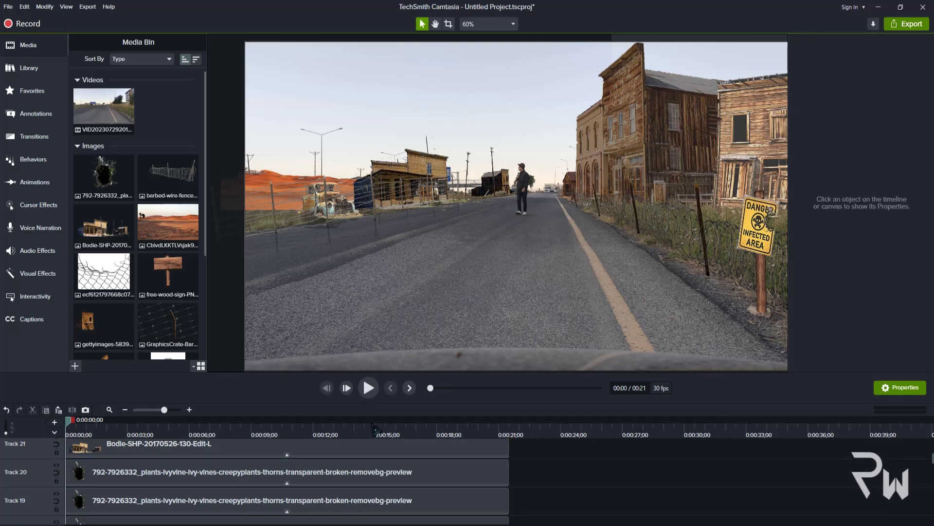
- At about 13 seconds, nudge the Bodie-SHP building left along the roadside to about X -375.1
left_click_drag(359, 429, 345, 473)
left_click(317, 450)
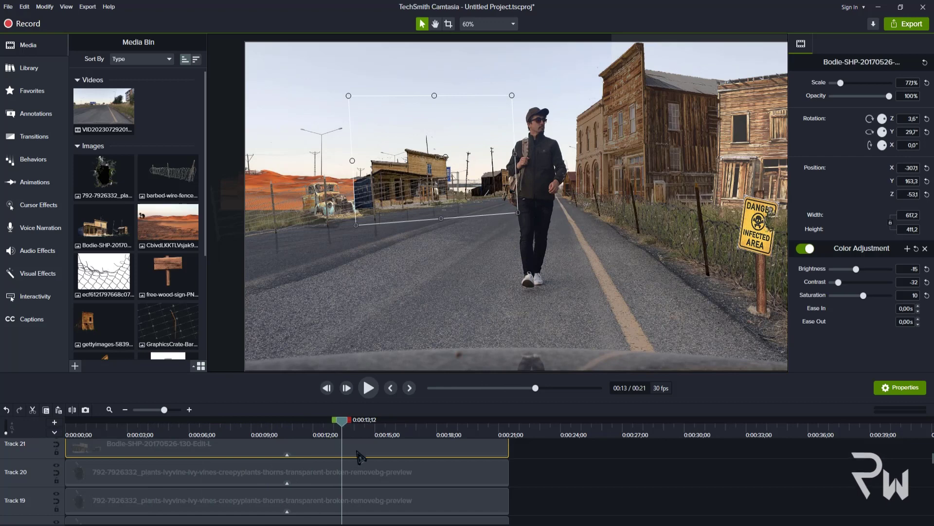
key("Left")
key("Left")
key("Left")
key("Left")
key("Left")
key("Left")
key("Left")
key("Left")
key("Left")
key("Left")
key("Left")
key("Left")
key("Left")
key("Left")
key("Left")
key("Left")
key("Left")
key("Left")
key("Left")
key("Left")
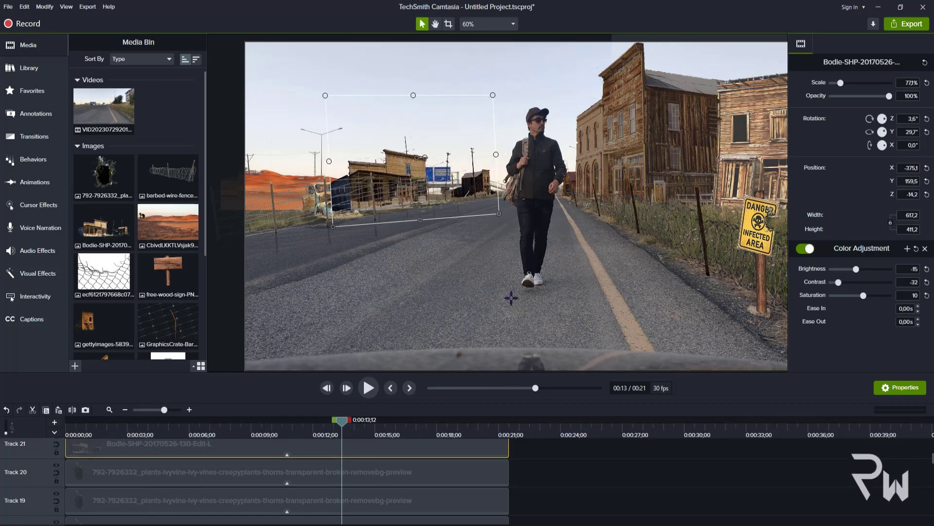
- Check the building along the footage and enlarge it to about 89.1% scale, 653 wide and 474.6 high
left_click(180, 452)
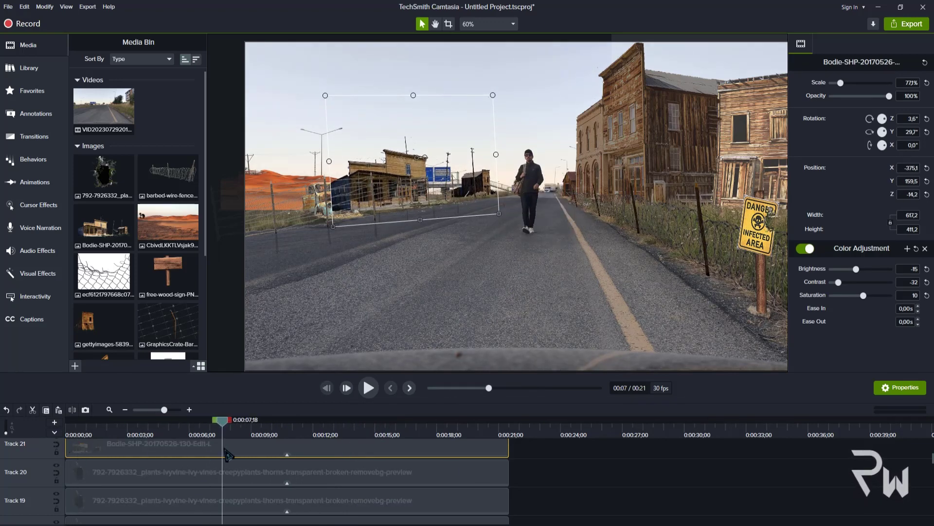
left_click_drag(263, 458, 337, 475)
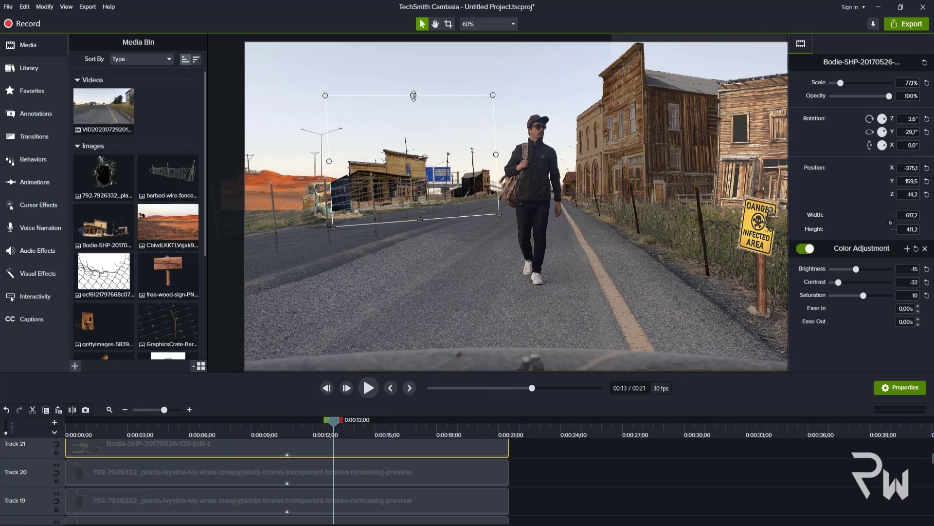
left_click_drag(414, 96, 414, 78)
left_click_drag(329, 151, 318, 152)
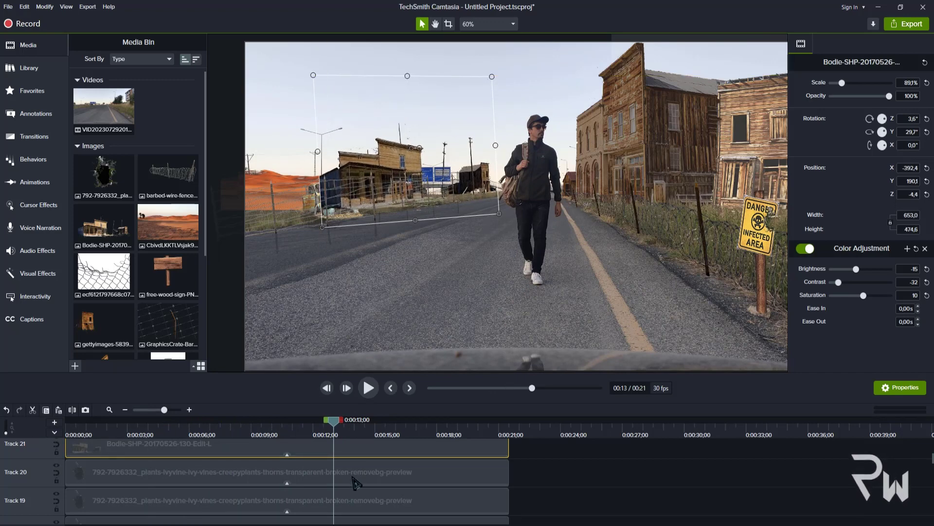
- Move the two truck clips on Tracks 8 and 9 to about X -767.4, Y -13.3, and cut them from the timeline
scroll(375, 487, "down", 5)
left_click_drag(391, 489, 459, 470)
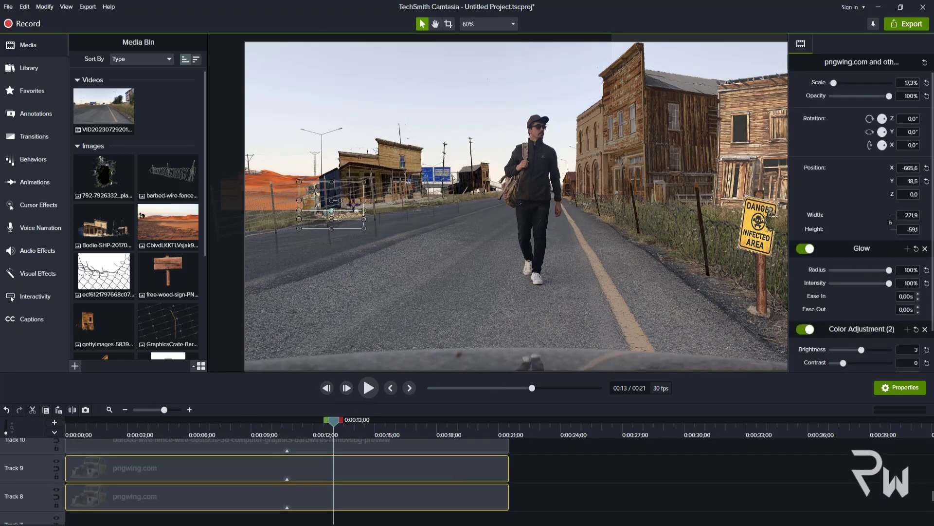
left_click_drag(356, 210, 326, 220)
key("Delete")
- Select the four pngwing.com (1) fence clips on Tracks 22 to 25 and move them up two tracks
scroll(317, 492, "up", 7)
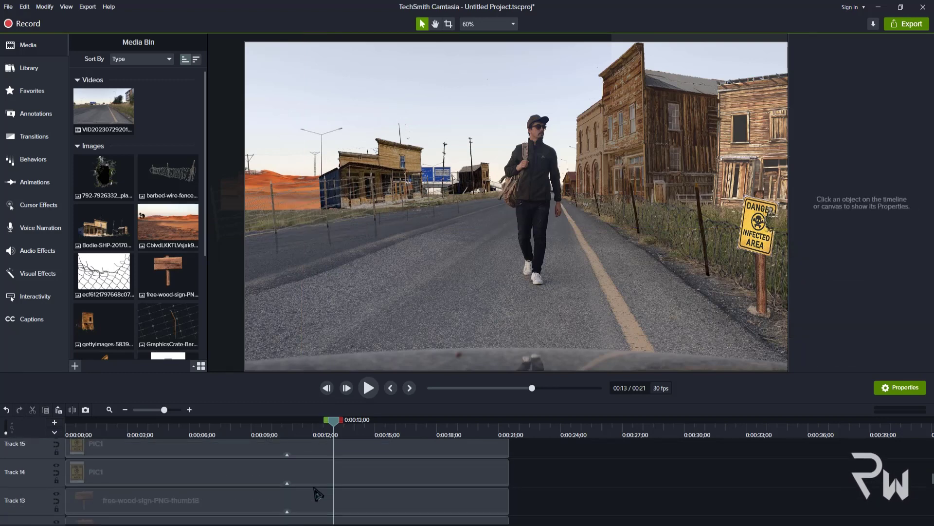
scroll(524, 483, "up", 2)
left_click_drag(526, 489, 362, 453)
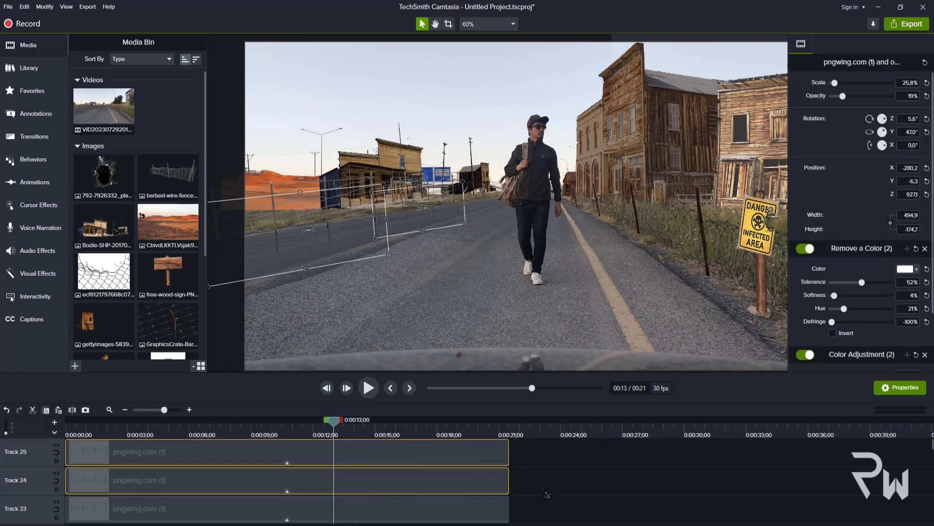
left_click_drag(529, 511, 471, 450)
scroll(530, 486, "down", 1)
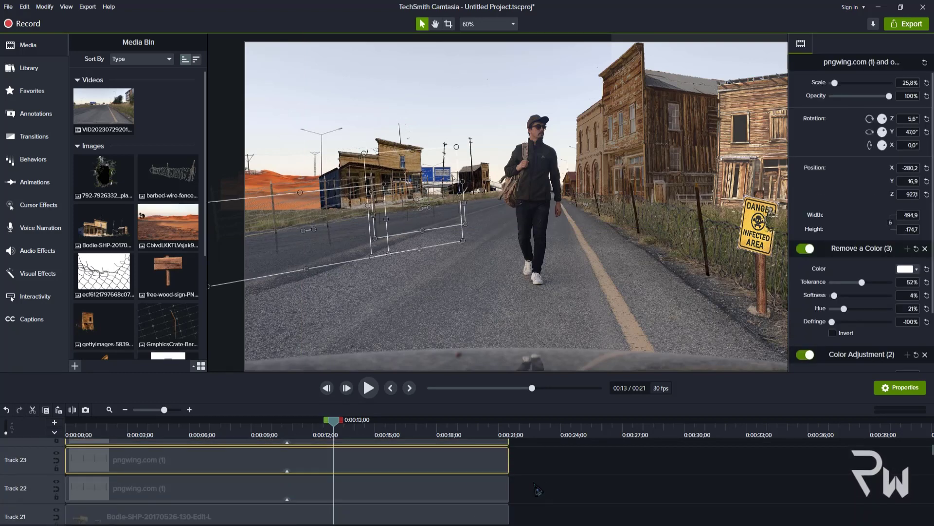
left_click(489, 492, "ctrl")
scroll(438, 496, "down", 1)
scroll(511, 487, "up", 2)
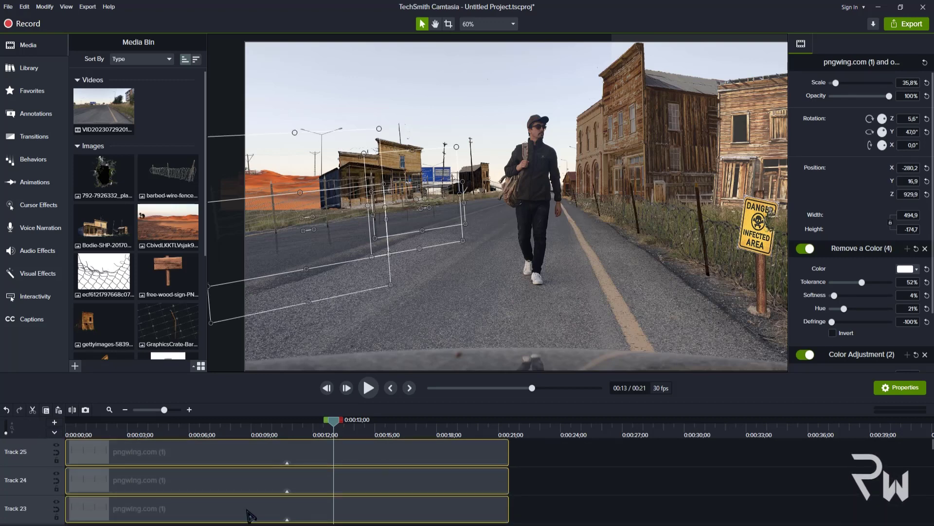
left_click_drag(249, 512, 197, 452)
- Paste the two truck clips onto the freed Tracks 22 and 23, aligned with the start of the timeline
scroll(213, 470, "down", 1)
key("ctrl+v")
scroll(417, 486, "down", 6)
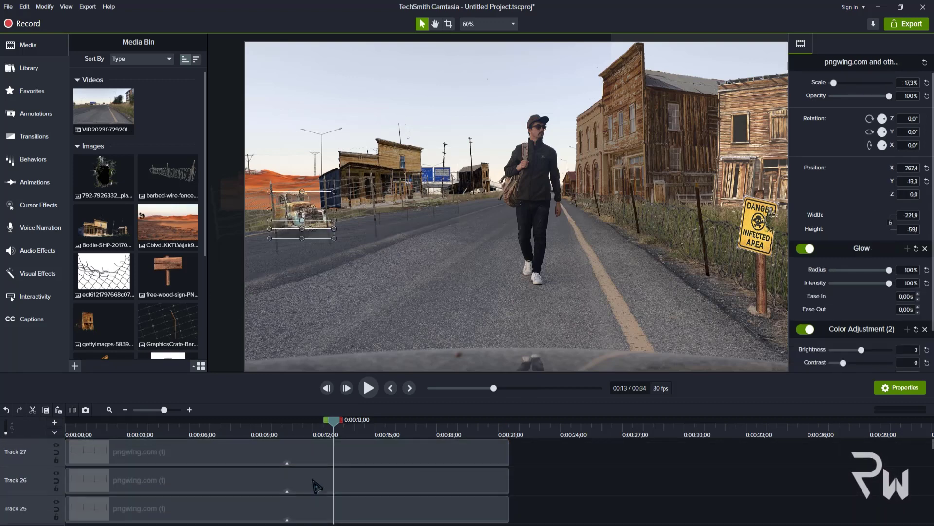
scroll(292, 476, "up", 7)
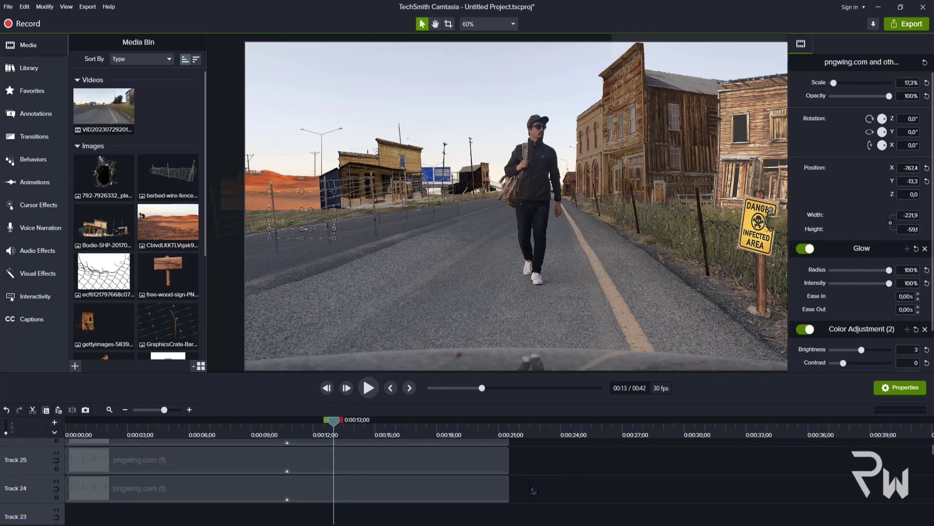
key("ctrl+z")
- Shrink the truck clips to about 13.7% scale beside the building at about X -759, Y 9
left_click_drag(334, 191, 314, 211)
scroll(309, 203, "up", 5)
left_click_drag(440, 291, 371, 245)
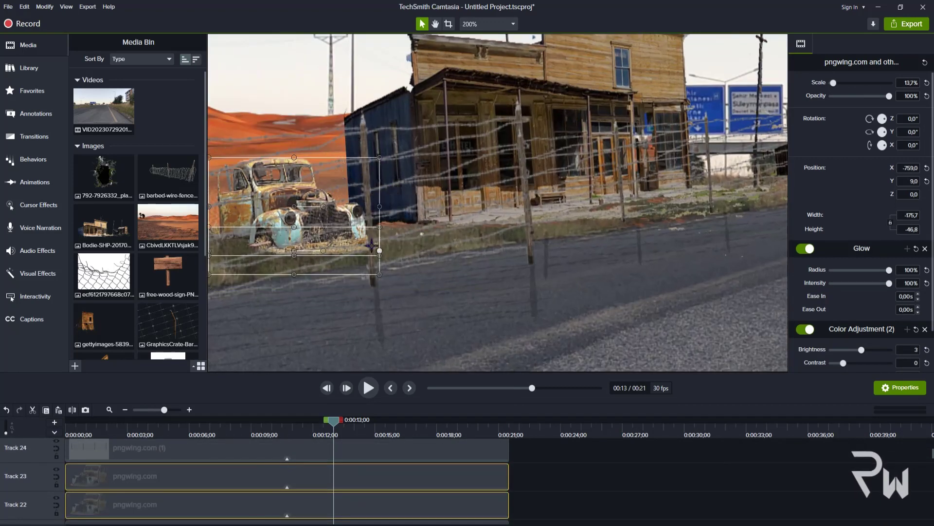
- Flip both truck clips horizontally to about 163 wide and place them behind the fence at about X -745.1, Y 15.6
left_click(297, 208)
left_click_drag(516, 493, 497, 479)
left_click_drag(291, 209, 314, 200)
left_click_drag(229, 201, 558, 201)
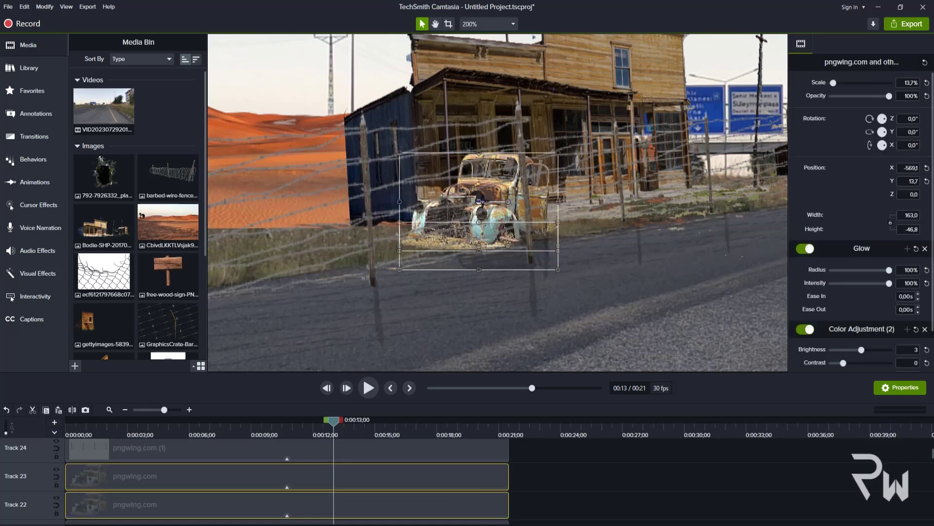
left_click_drag(479, 201, 308, 199)
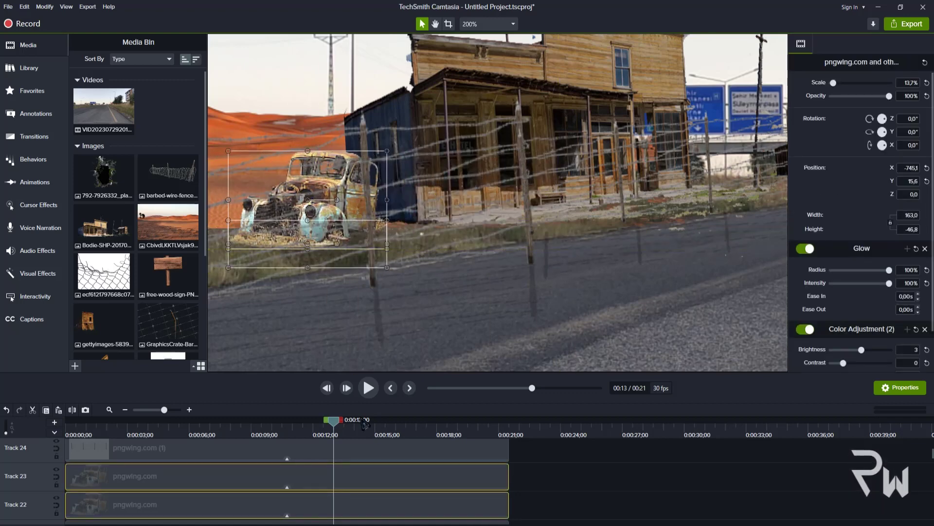
- Rotate the OTLUK grass clip to about 64.4° around Y and shrink it to about 50.5% scale
scroll(370, 217, "down", 6)
left_click(435, 24)
scroll(478, 185, "down", 1)
left_click_drag(478, 185, 419, 183)
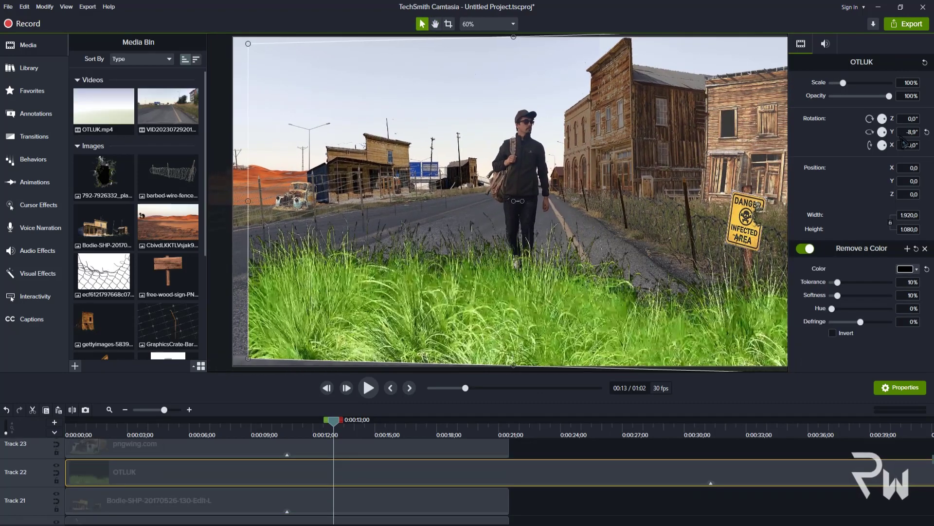
left_click_drag(901, 136, 909, 76)
left_click_drag(513, 37, 514, 247)
left_click_drag(465, 321, 417, 332)
left_click_drag(493, 248, 494, 297)
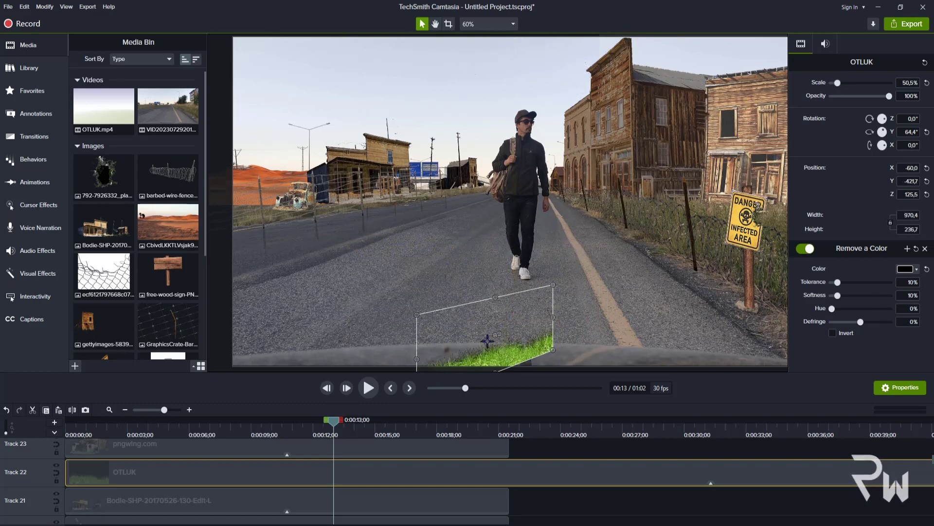
- Place the OTLUK grass along the roadside in front of the truck at about X -428.5, Y -46.8
left_click_drag(490, 340, 324, 243)
left_click(435, 24)
left_click_drag(300, 200, 475, 206)
scroll(475, 206, "down", 1)
scroll(475, 209, "up", 5)
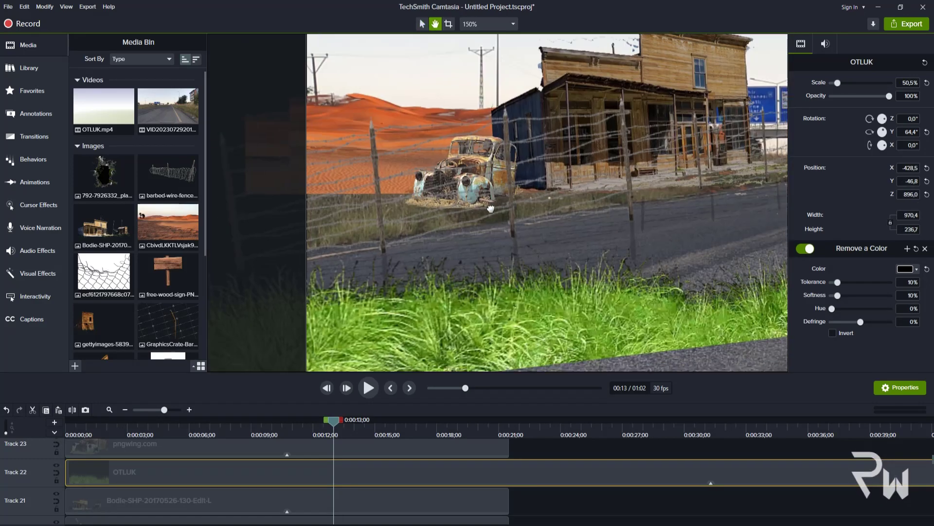
- Shrink the OTLUK grass to about 12.7% scale and place it beside the truck at about X -547.6, Y 12.5
left_click(421, 24)
left_click(478, 188)
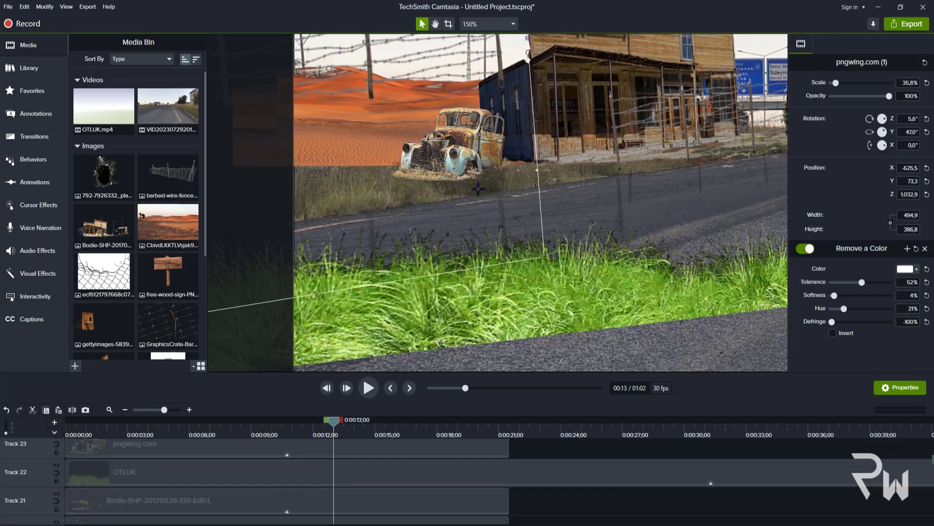
left_click(428, 480)
left_click_drag(549, 77, 543, 271)
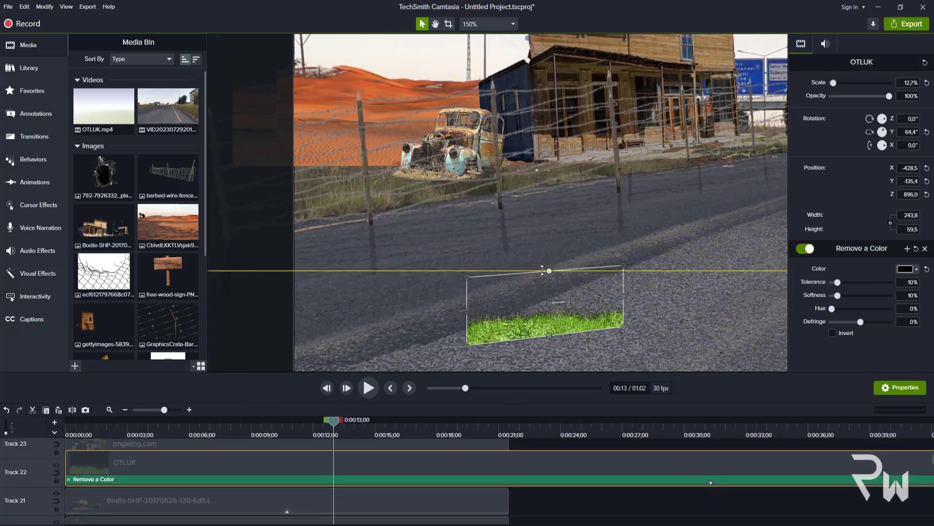
left_click_drag(549, 303, 404, 145)
- Add a Color Adjustment effect to the OTLUK grass and lower its saturation to -63
left_click(588, 519)
scroll(519, 263, "down", 5)
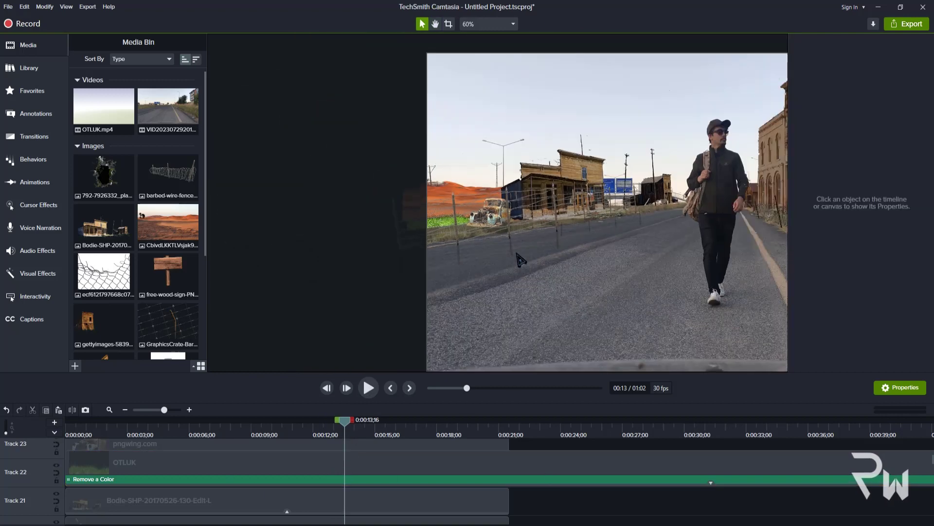
left_click(435, 23)
scroll(456, 185, "up", 5)
left_click_drag(509, 340, 419, 258)
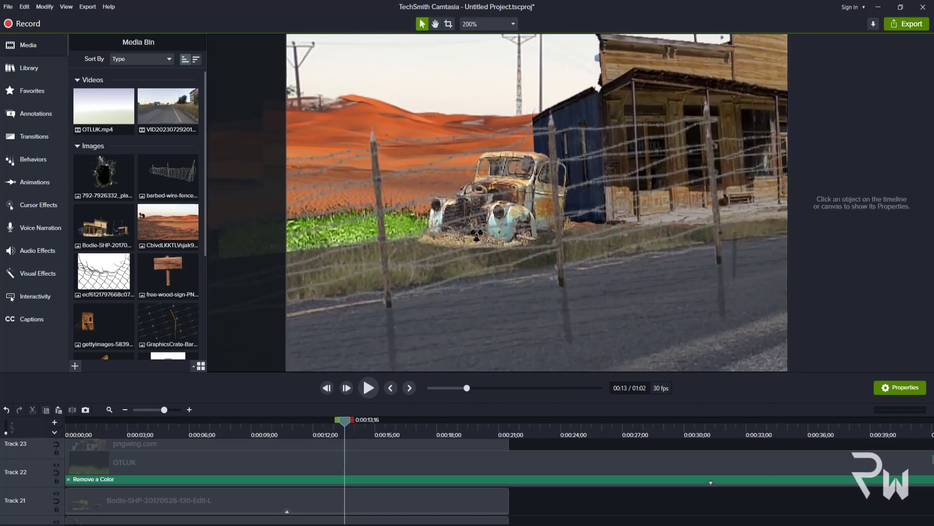
left_click(452, 479)
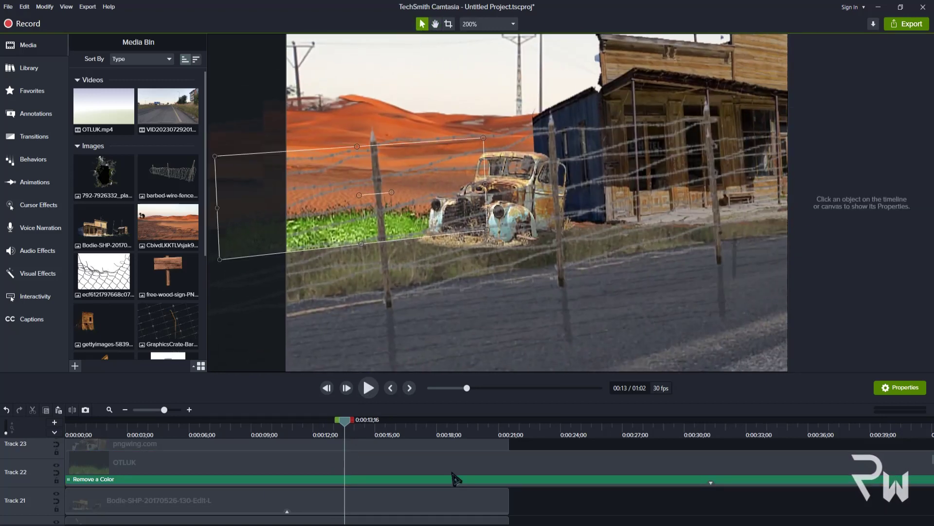
right_click(358, 196)
mouse_move(396, 357)
left_click(490, 379)
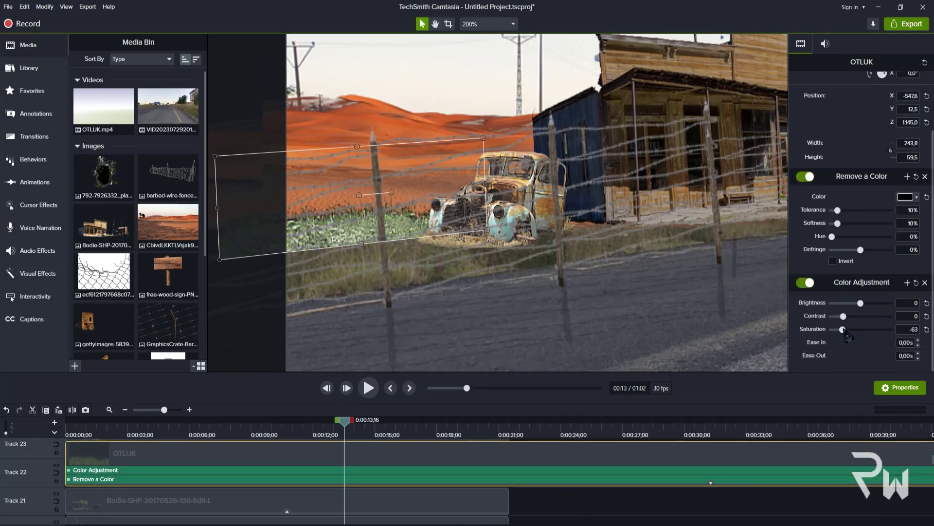
- Set the OTLUK grass brightness to 3 and contrast to -38, and play a moment to check the look
left_click(581, 504)
left_click(556, 468)
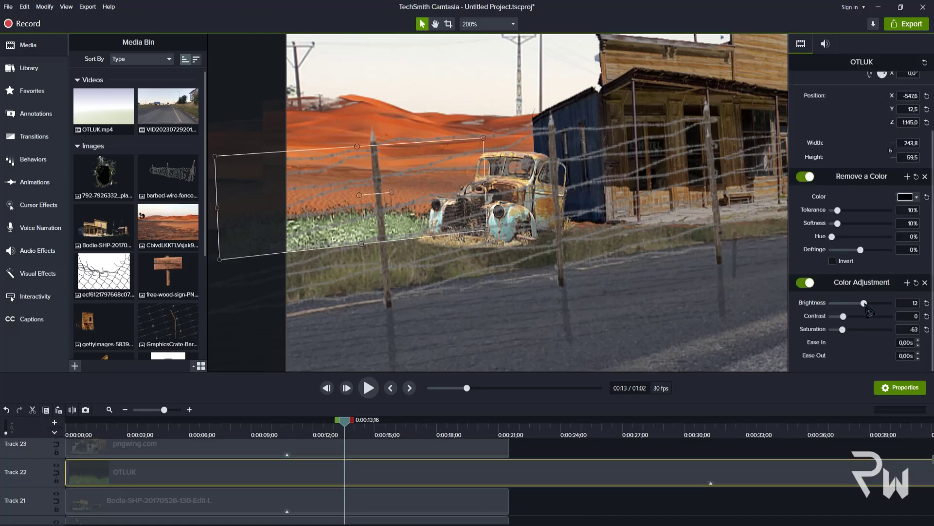
left_click_drag(867, 307, 862, 302)
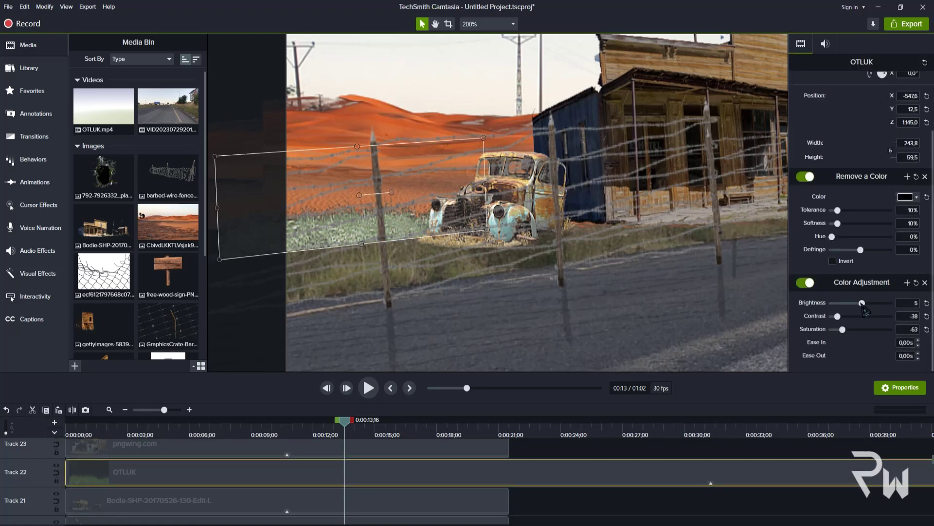
key("space")
key("space")
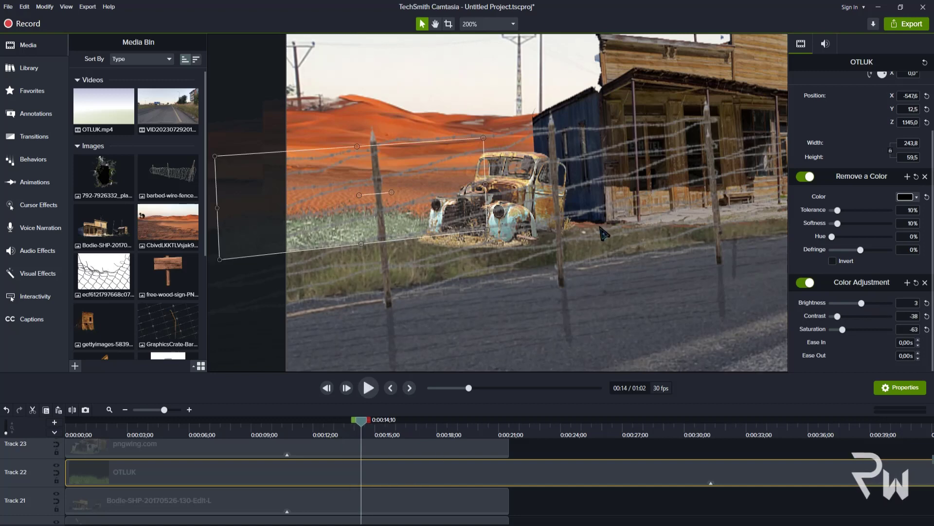
- Add Clip Speed to the OTLUK clip, set its duration minutes to 2, and preview the grass movement
right_click(363, 195)
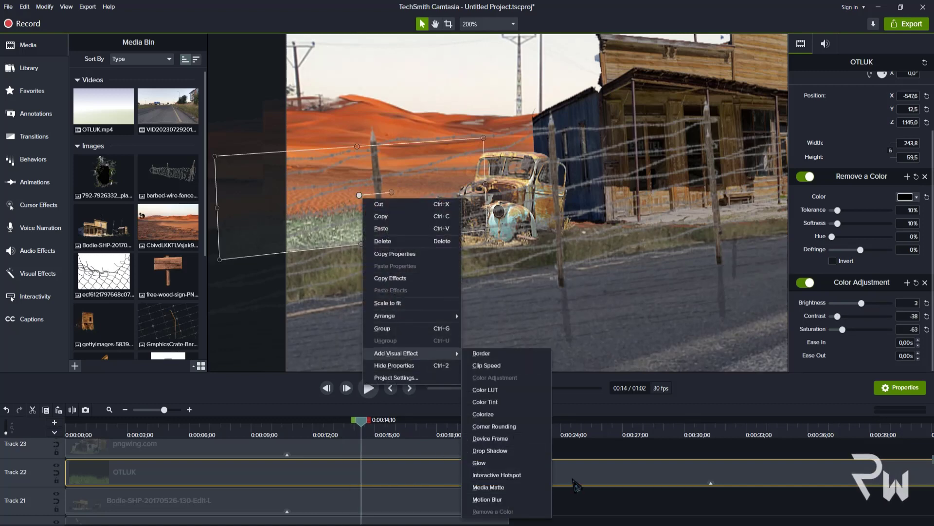
right_click(577, 471)
left_click(621, 416)
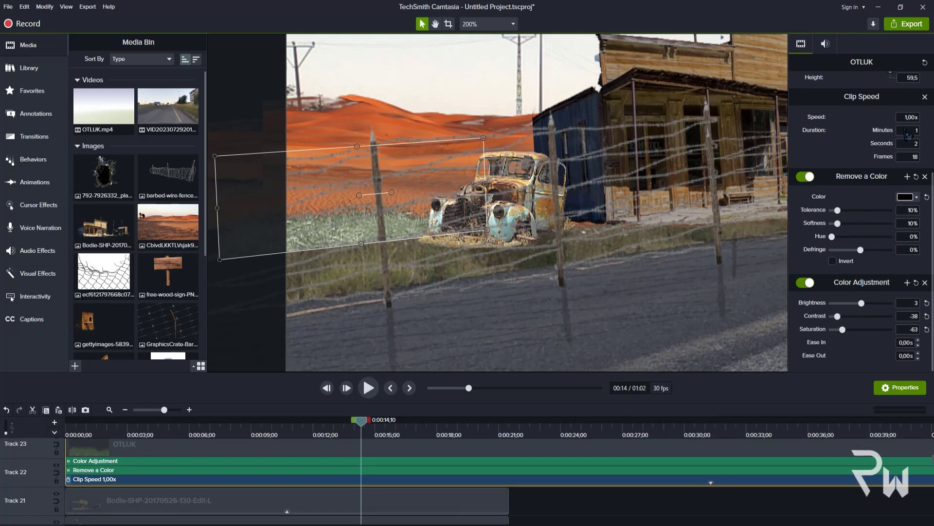
key("Return")
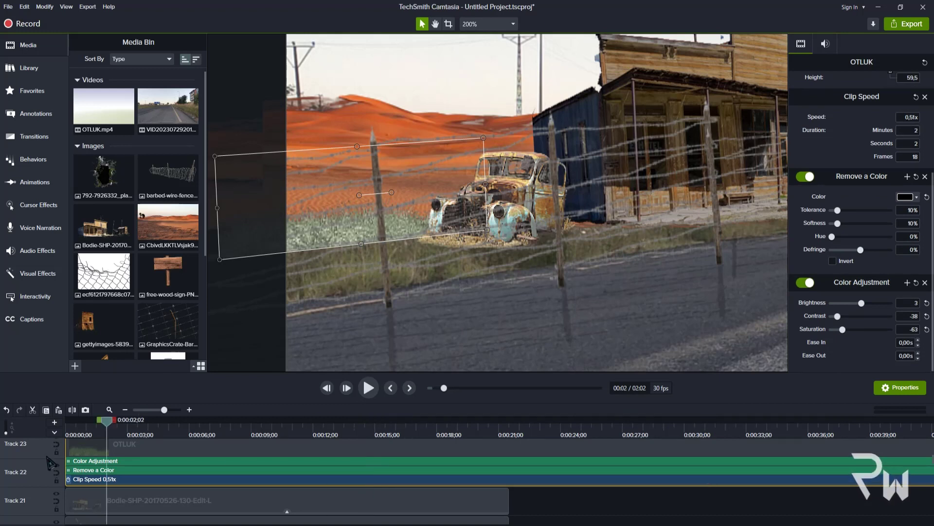
left_click(368, 388)
left_click(368, 388)
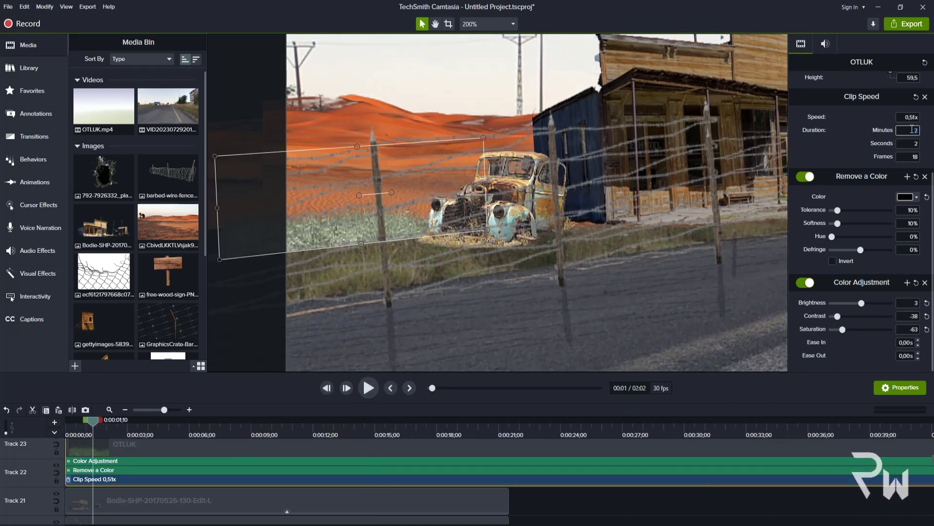
- Preview the OTLUK clip at 1 minute 30 seconds, set its duration to 1 minute 20 seconds, and preview again
left_click(369, 388)
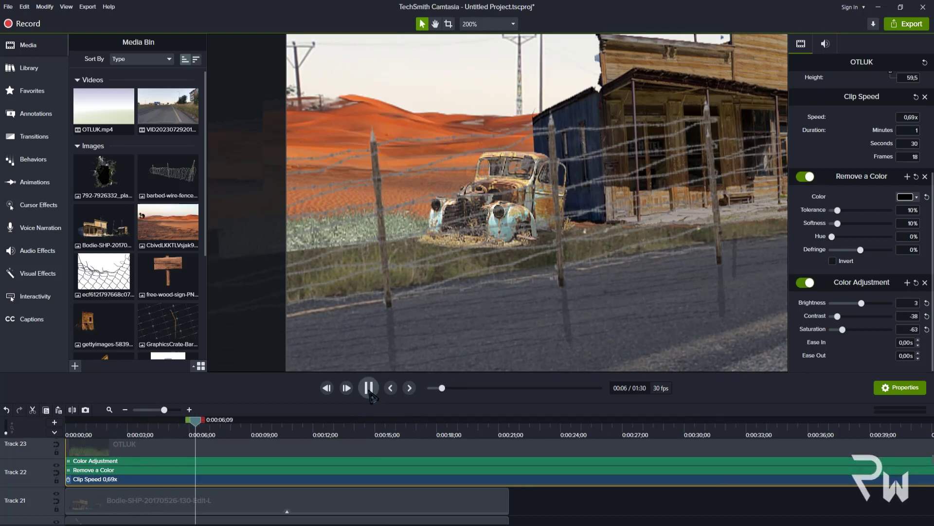
left_click(368, 388)
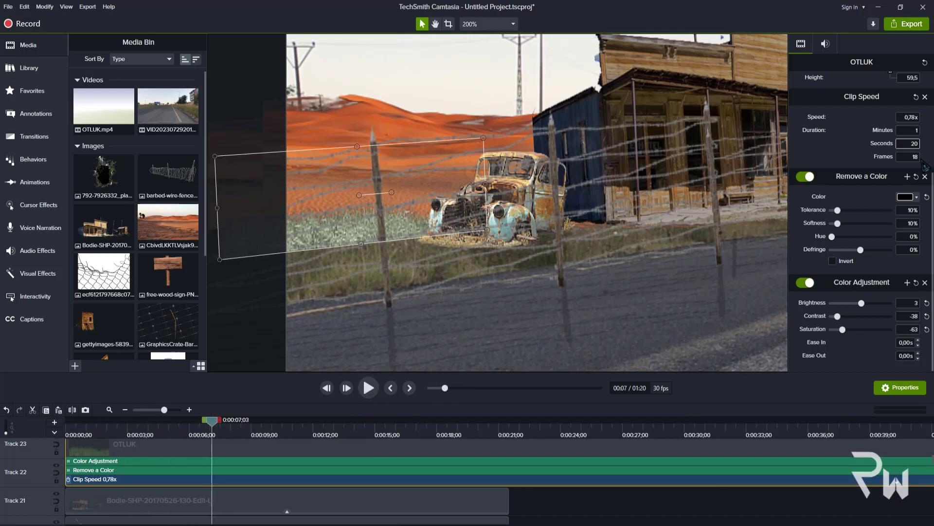
left_click(369, 387)
key("space")
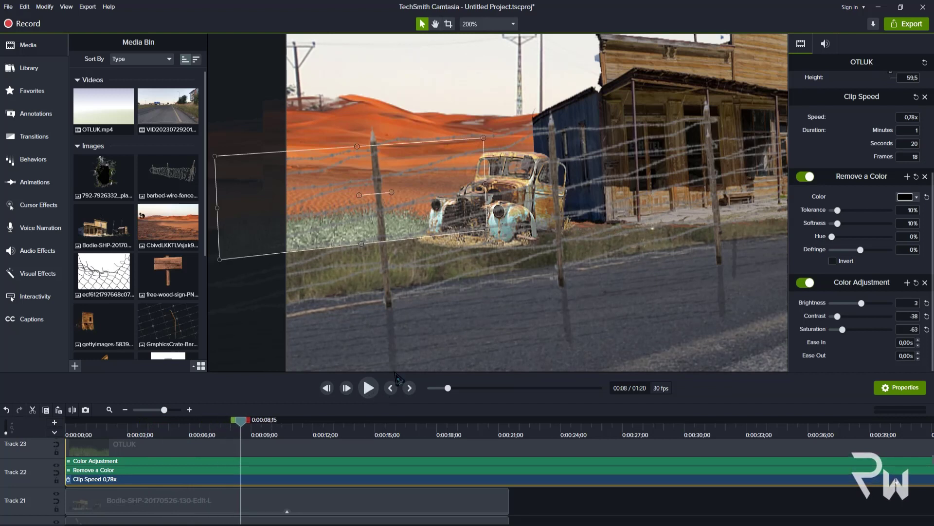
- Select all clips from Track 3 upward and move them up one track to free Track 3
left_click(601, 502)
left_click(483, 477)
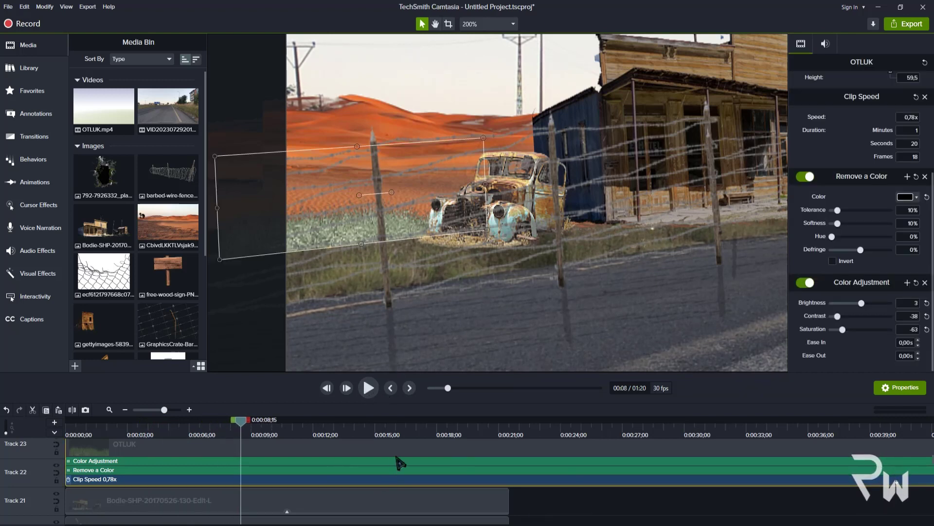
scroll(399, 472, "down", 15)
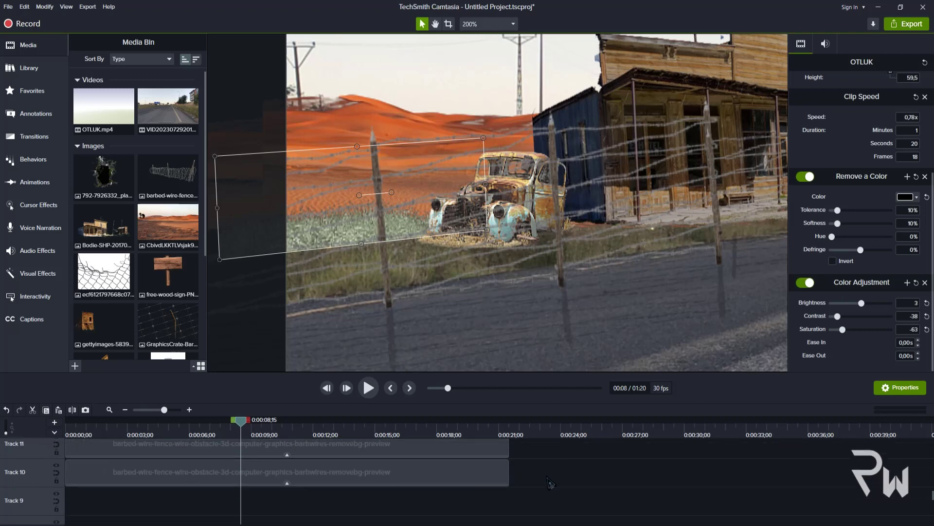
scroll(411, 477, "down", 3)
left_click(189, 490)
scroll(521, 479, "up", 5)
left_click_drag(522, 479, 118, 453)
scroll(162, 474, "down", 4)
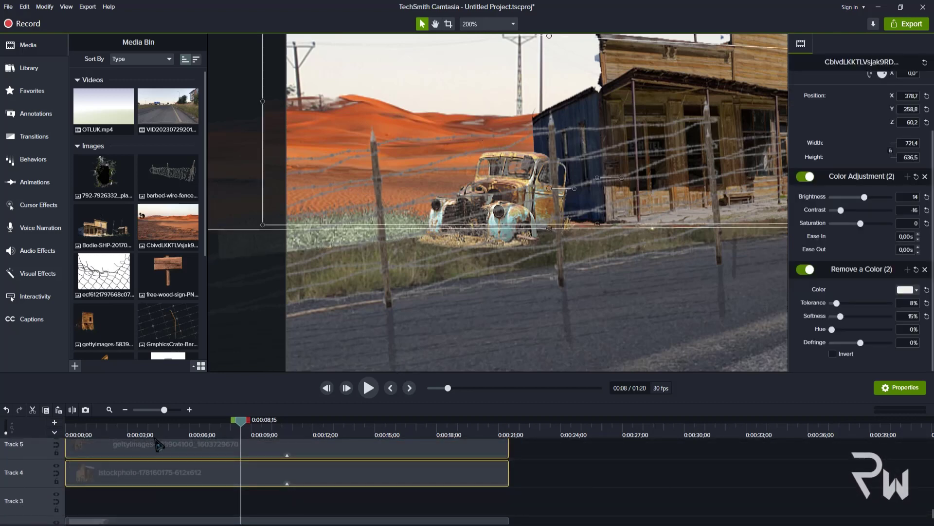
left_click(86, 429)
left_click(146, 501)
left_click(448, 24)
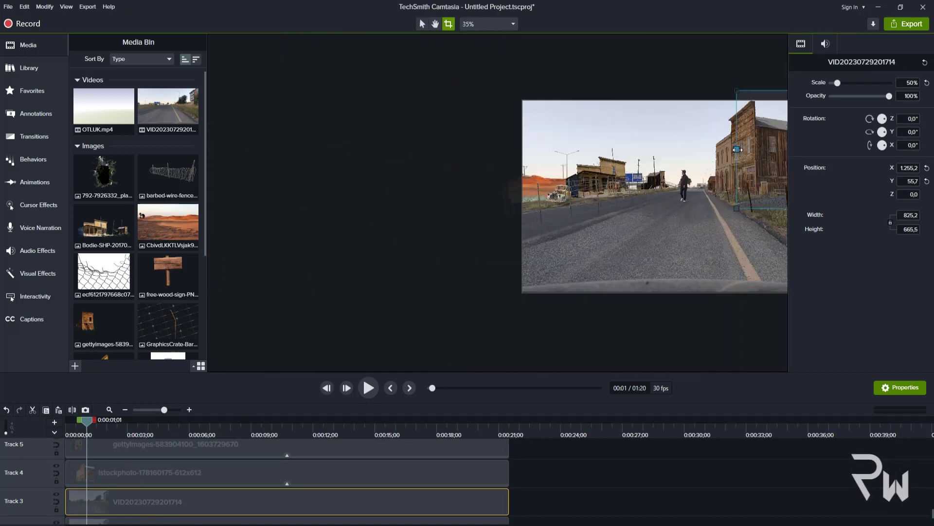
left_click(741, 92)
mouse_move(759, 124)
left_mouse_down()
mouse_move(732, 129)
mouse_move(745, 127)
left_mouse_up()
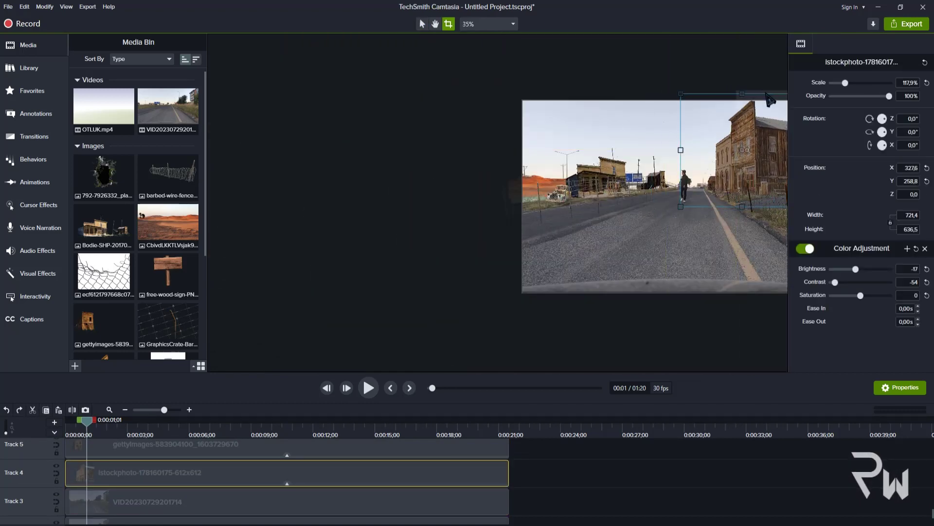
key("ctrl+z")
- Move the Track 3 footage copy over the truck area to about X -569, Y -55.2, with its crop widened to about 1153 by 743
left_click_drag(767, 95, 480, 113)
scroll(534, 176, "up", 5)
left_click_drag(735, 360, 933, 408)
scroll(528, 211, "down", 2)
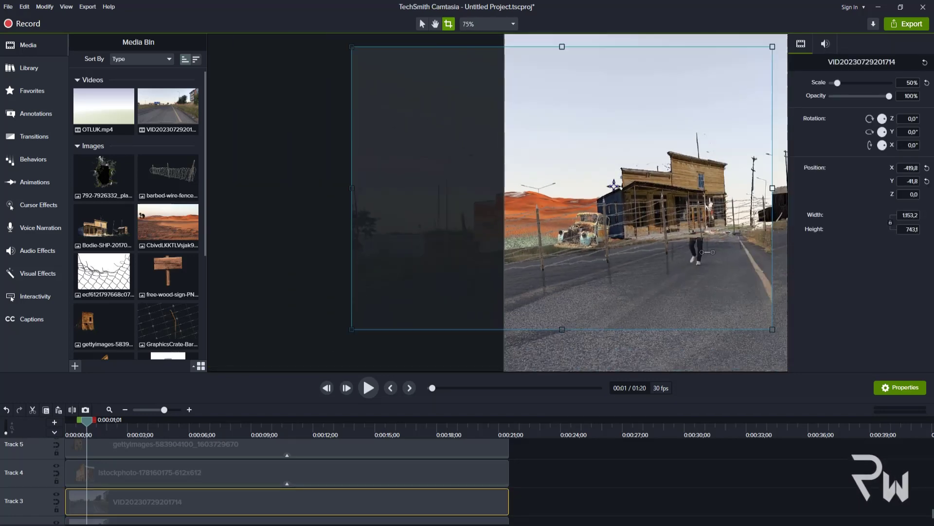
left_click(553, 171)
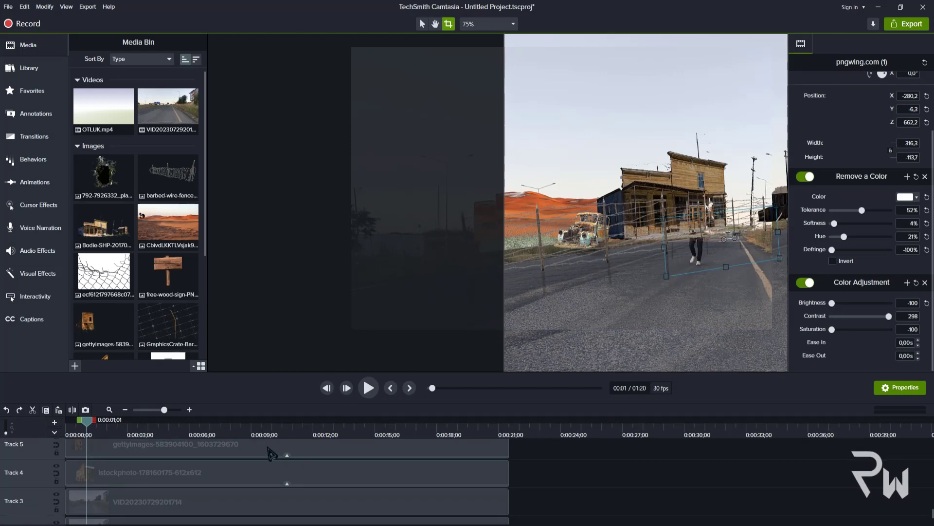
left_click(267, 500)
left_click_drag(702, 252, 648, 257)
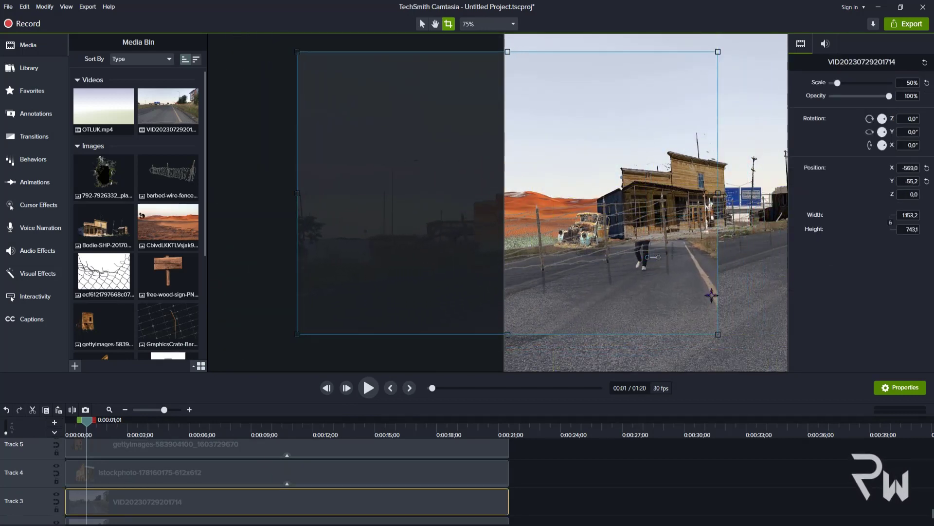
- Crop the Track 3 footage to a roadside strip about 350 by 81 and place it below the truck at about X -53.3, Y -5.4
left_click_drag(718, 334, 599, 266)
left_click_drag(591, 283, 554, 326)
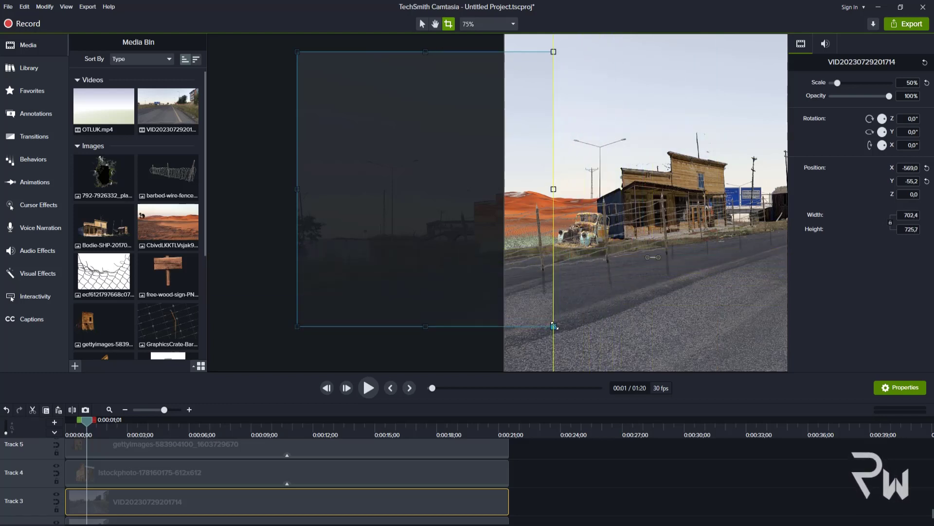
left_click_drag(553, 51, 474, 251)
left_click_drag(421, 277, 604, 259)
left_click_drag(656, 308, 611, 260)
left_click(581, 481)
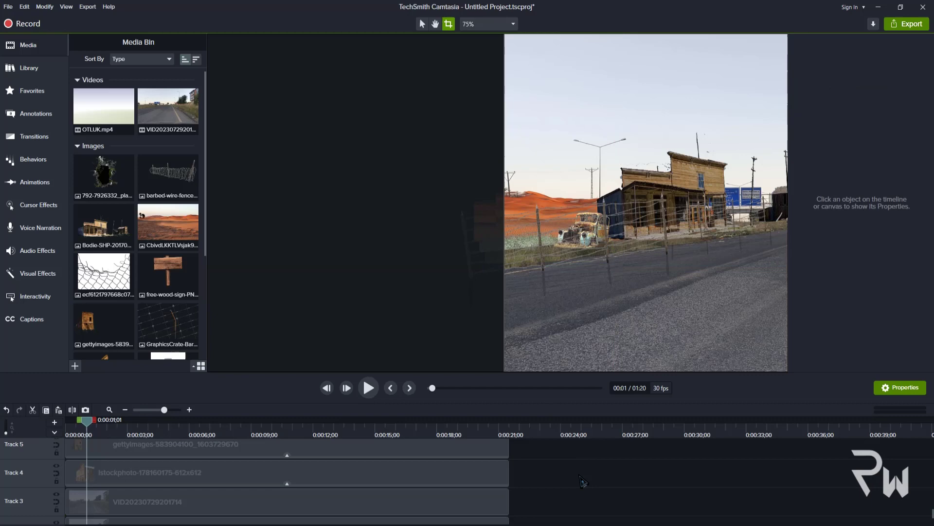
- Raise the roadside strip to about Y 3.9, crop it to about 327 by 64, and preview the blend
left_click(176, 508)
key("space")
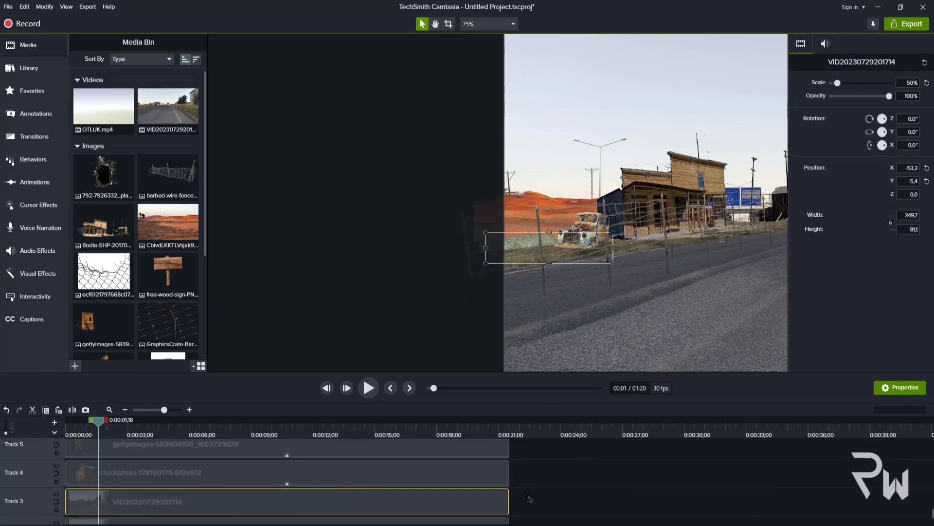
left_click(596, 478)
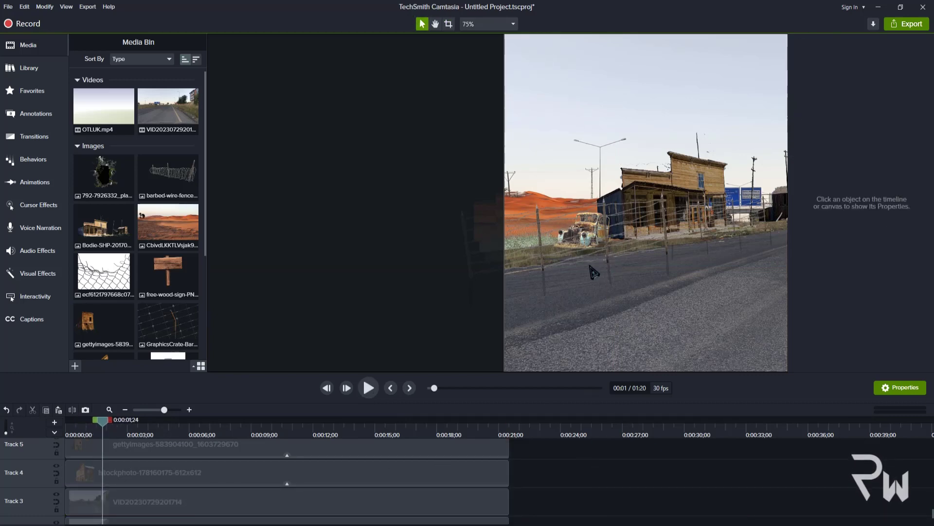
scroll(593, 272, "up", 5)
left_click(555, 231)
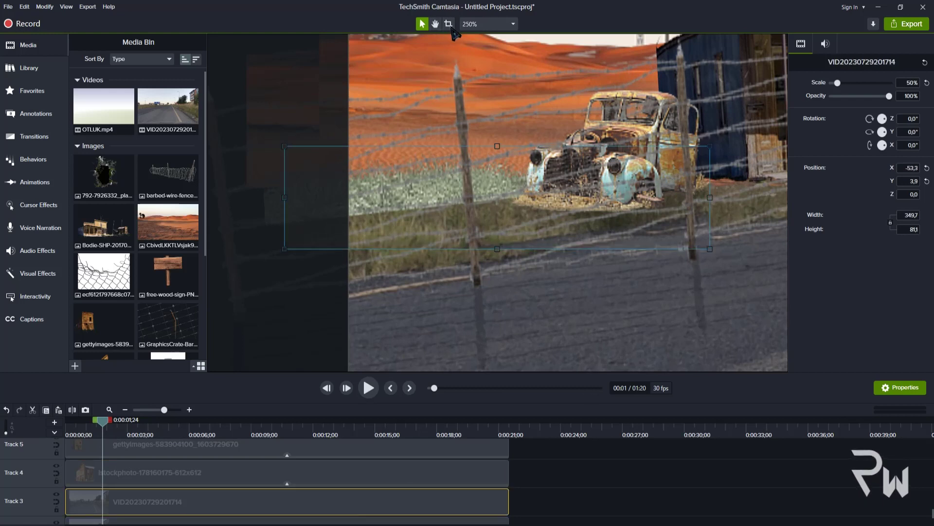
left_click_drag(710, 249, 683, 227)
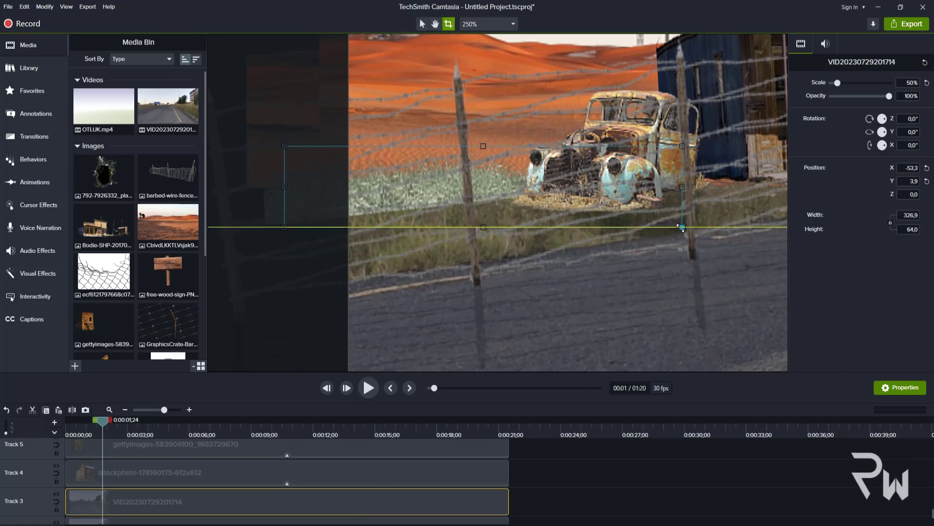
key("space")
key("space")
scroll(258, 489, "down", 2)
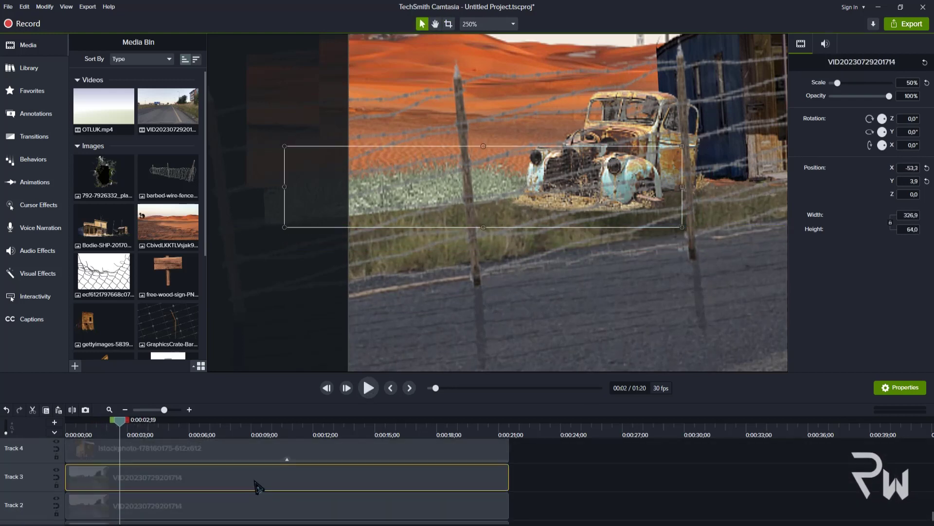
- Nudge the roadside strip on Track 3 up to Y 6.3
key("Up")
key("Up")
key("Up")
key("Up")
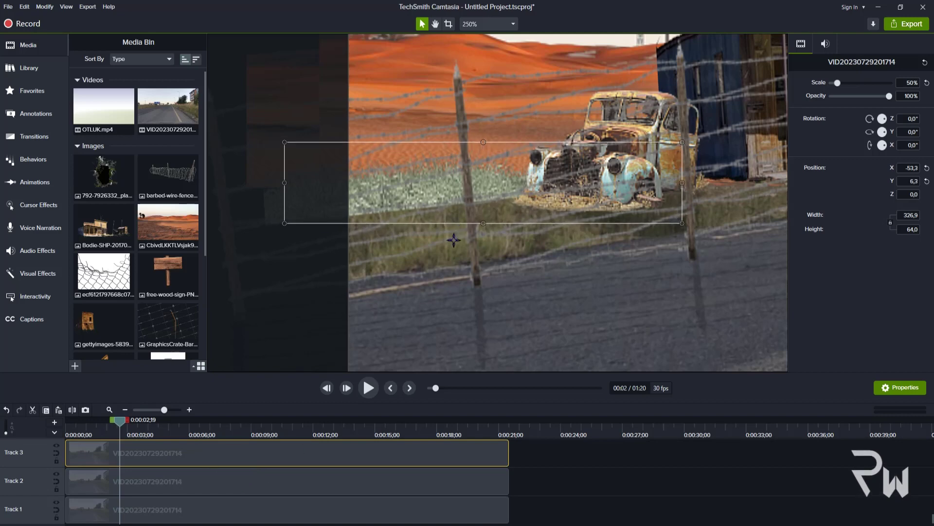
- Nudge the roadside strip on Track 3 up to Y 7.1 and play the scene from the start
left_click_drag(339, 431, 430, 431)
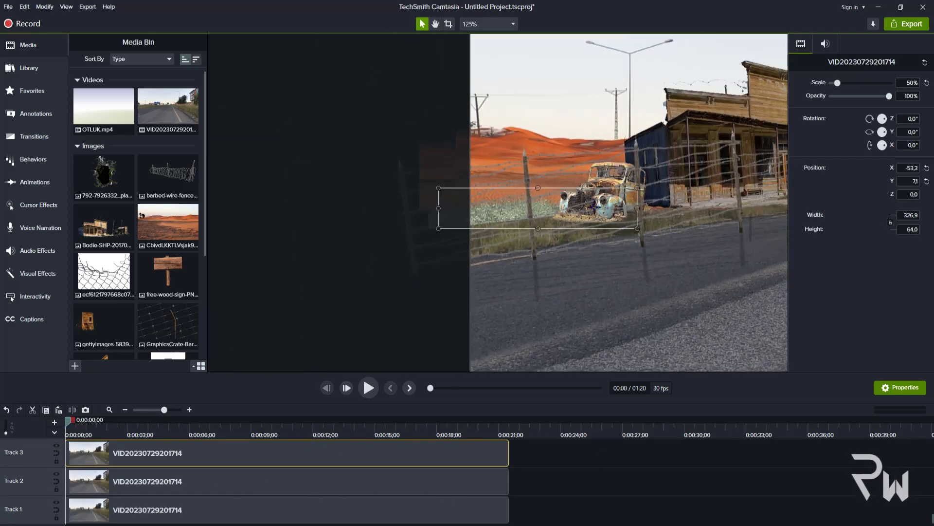
left_click(437, 26)
scroll(627, 219, "down", 2)
left_click_drag(633, 224, 402, 200)
key("space")
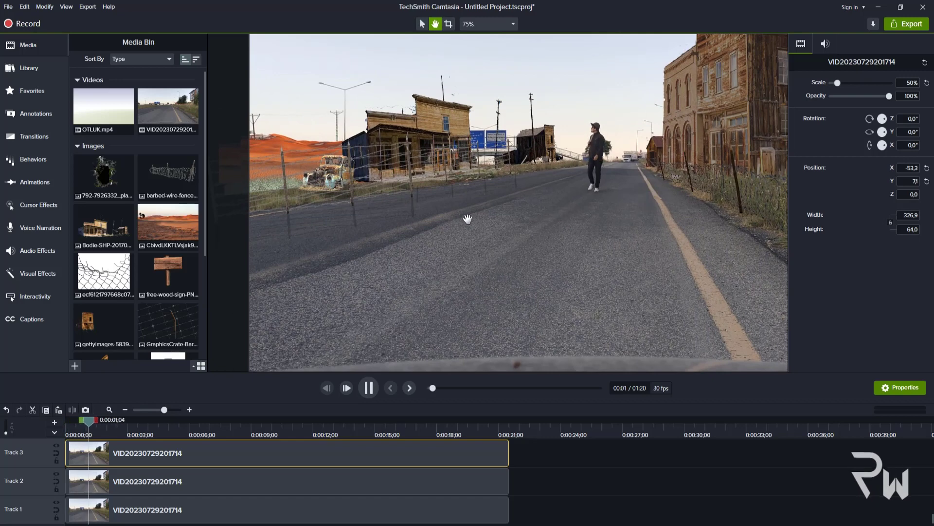
key("space")
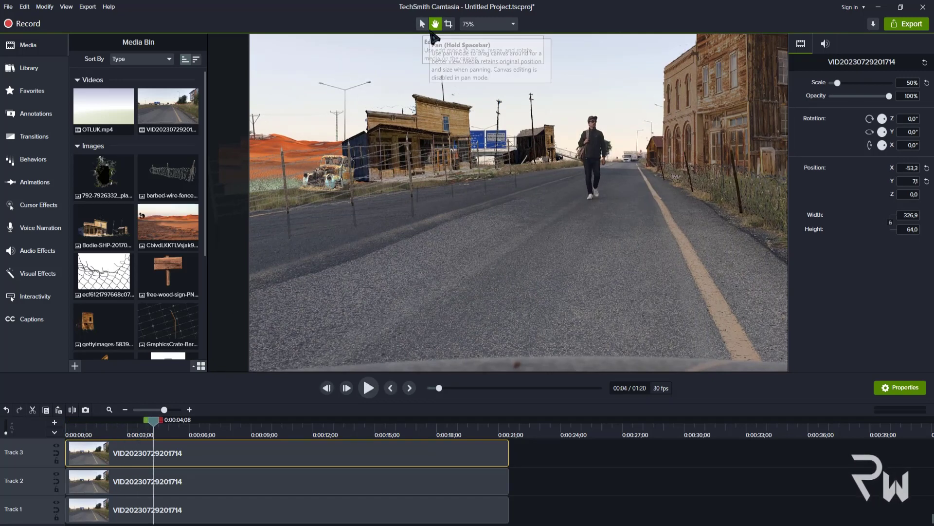
- Play the composite in full frame to check how the truck and roadside strip blend with the road
key("space")
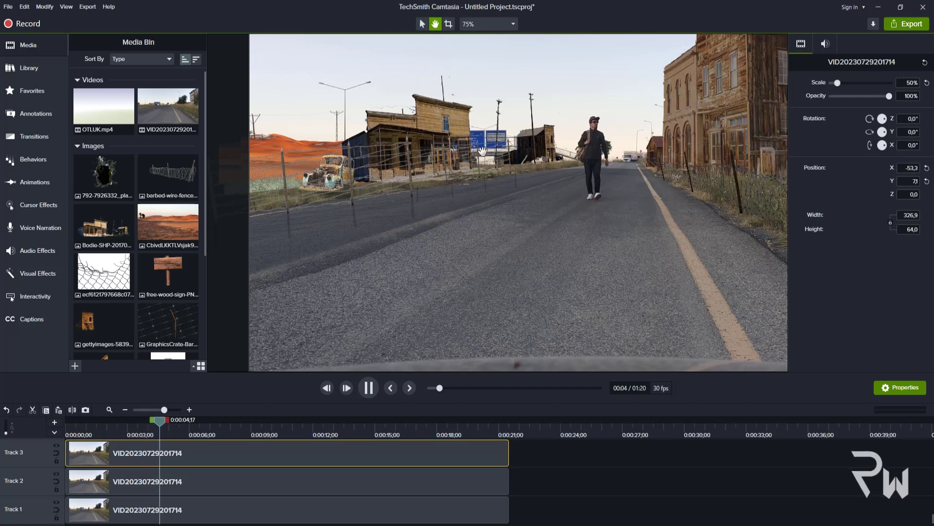
scroll(477, 182, "down", 2)
key("space")
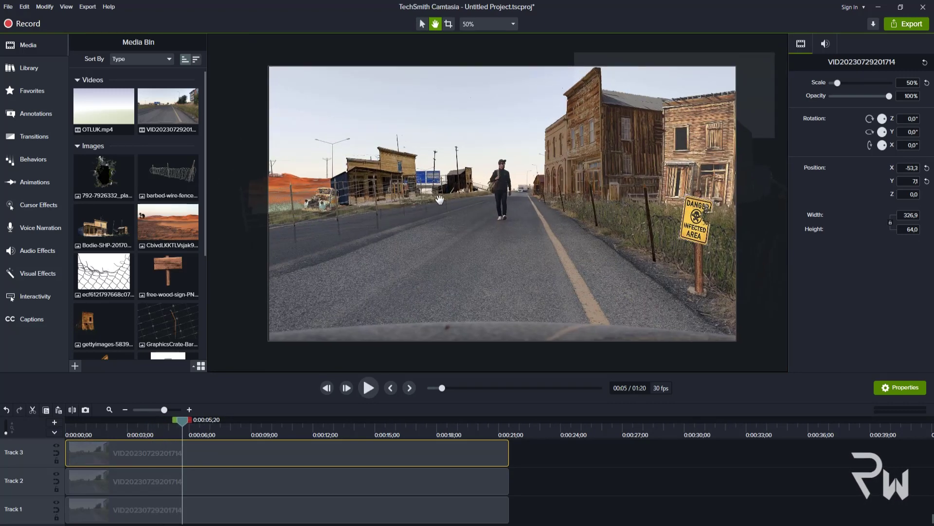
key("ctrl+Home")
left_click(368, 388)
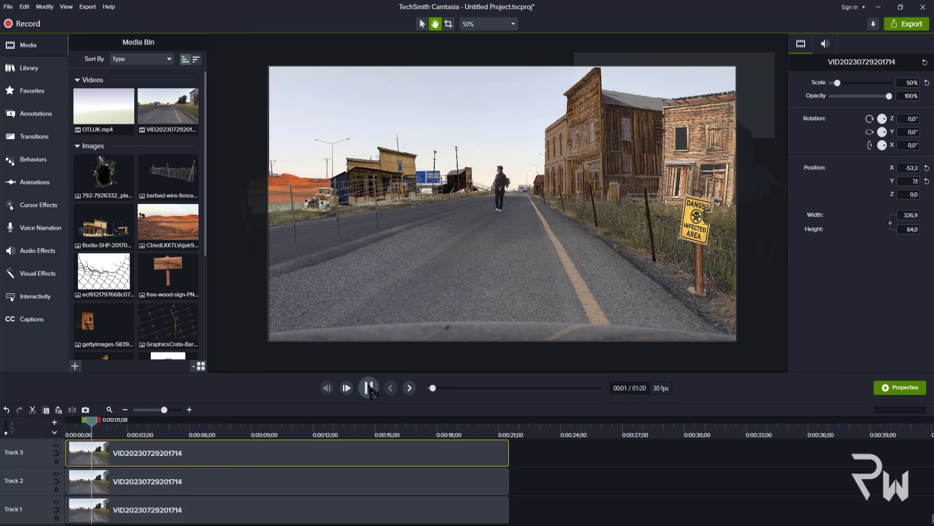
left_click(368, 388)
scroll(166, 461, "up", 1)
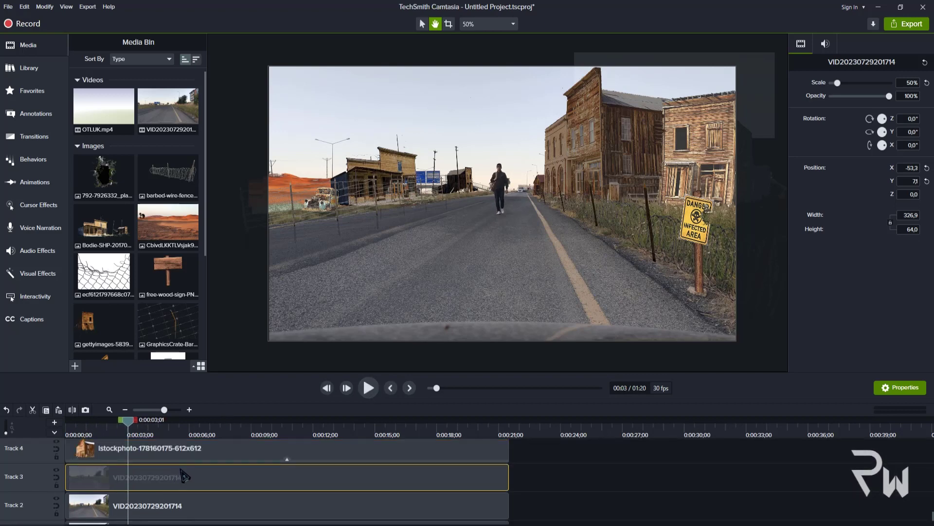
- Place a copy of the roadside footage strip on Track 8 and crop it to about 528 by 124
left_click_drag(545, 456, 205, 442)
scroll(168, 494, "down", 15)
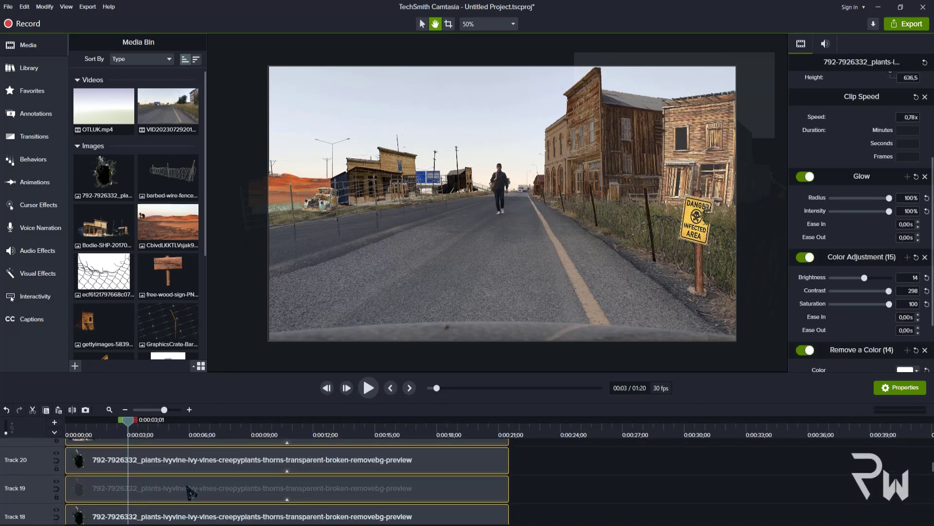
scroll(140, 495, "down", 4)
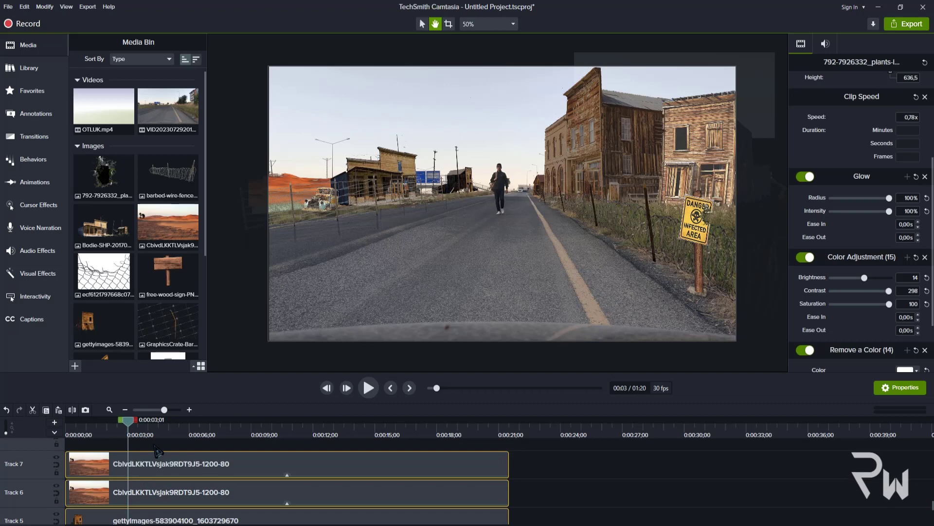
scroll(156, 450, "up", 1)
left_click(156, 479)
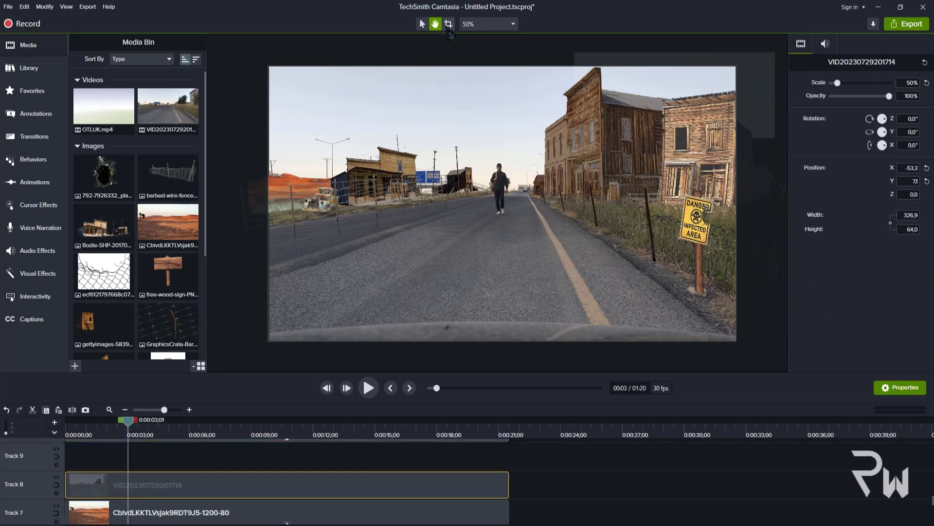
left_click_drag(334, 197, 488, 183)
scroll(408, 209, "up", 3)
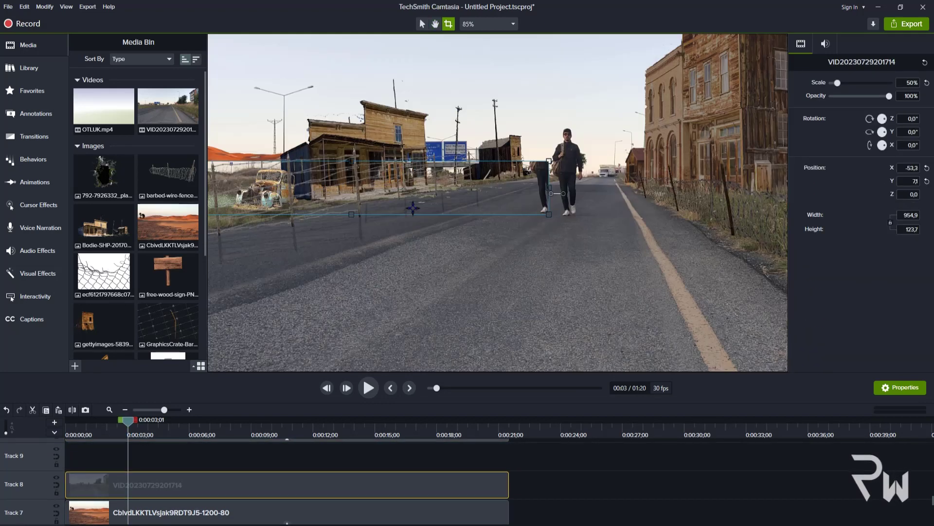
left_click_drag(657, 182, 319, 188)
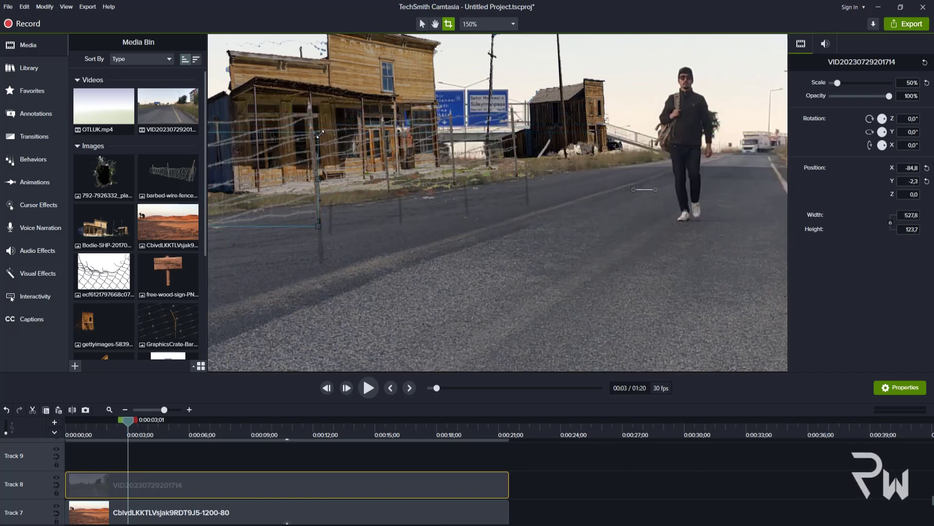
- Move the Track 8 strip to about X 584.1, Y 63.1 and rotate it 45° about the Y axis
left_click_drag(634, 189, 916, 159)
scroll(667, 191, "down", 3)
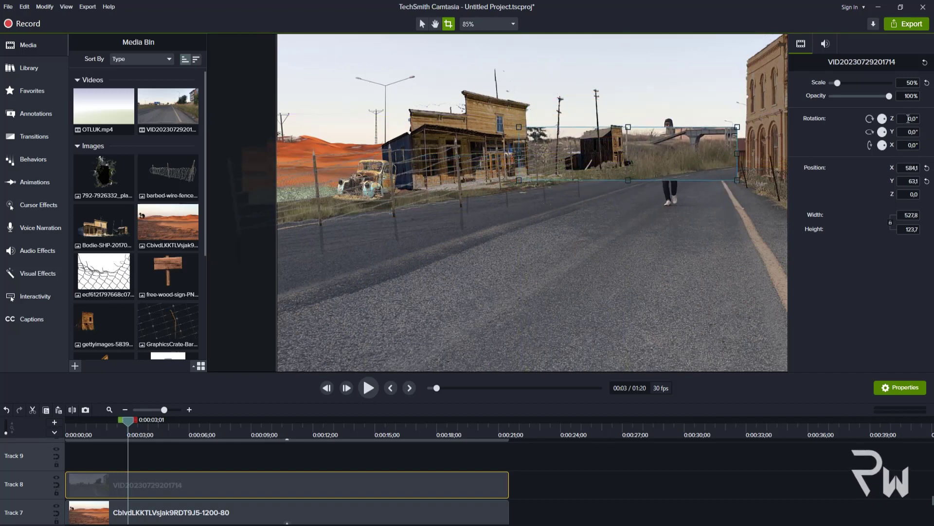
left_click_drag(885, 131, 930, 87)
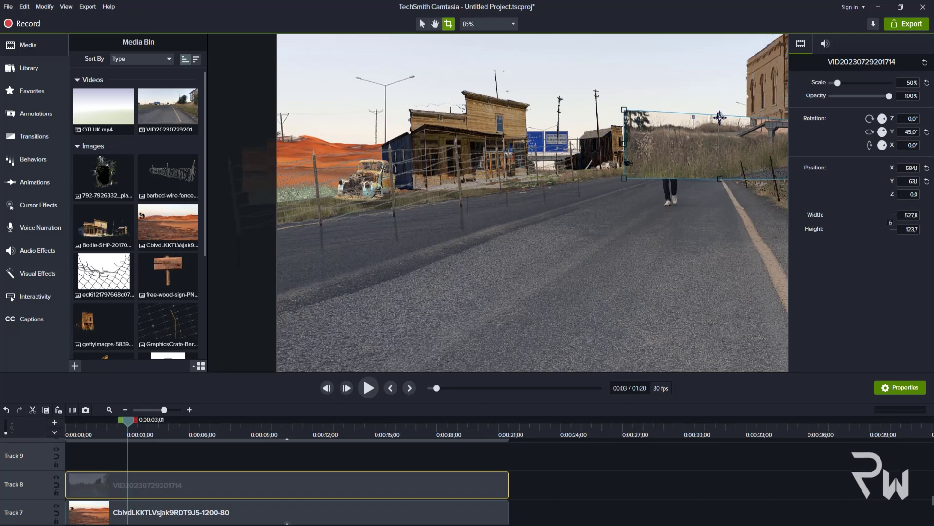
- Shift the rotated Track 8 strip to about X 514.8, Y 60.0, Z 69.3 and crop it to about 526 by 109
left_click_drag(711, 165, 699, 165)
scroll(701, 172, "down", 12)
left_click(436, 24)
left_click_drag(585, 201, 341, 204)
scroll(438, 146, "up", 7)
left_click_drag(603, 208, 507, 218)
left_click(446, 26)
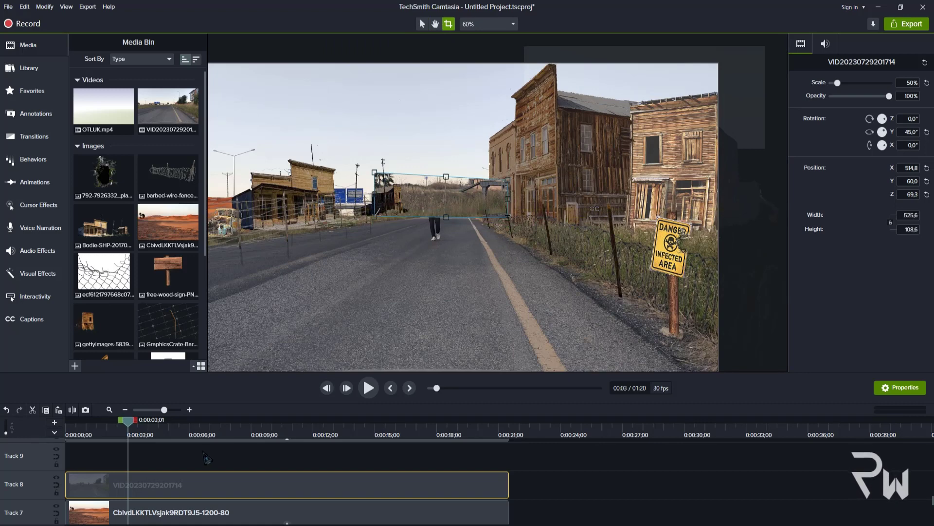
- Crop the Track 8 strip to a height of 25 and increase its Y rotation to 63°
left_click_drag(210, 431, 297, 456)
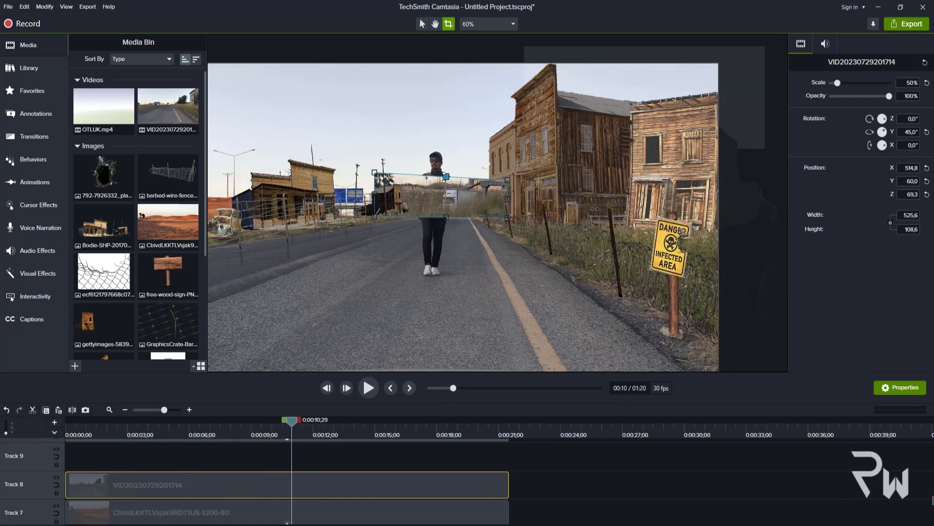
left_click_drag(447, 177, 454, 209)
left_click_drag(892, 131, 897, 105)
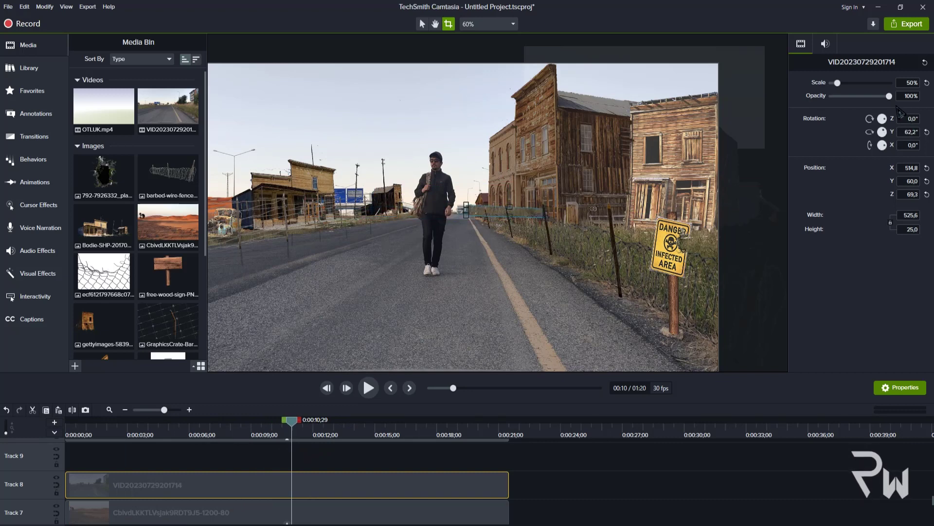
scroll(671, 197, "up", 9)
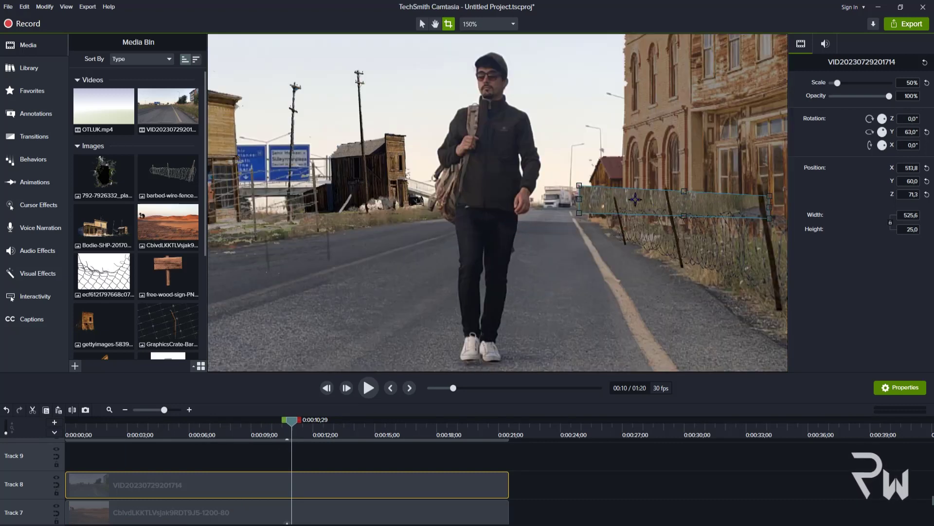
- Try the Track 8 strip across the opposite roadside at about X 232.9, Y 48.7, Z 622.7, and delete it
left_click_drag(635, 199, 441, 215)
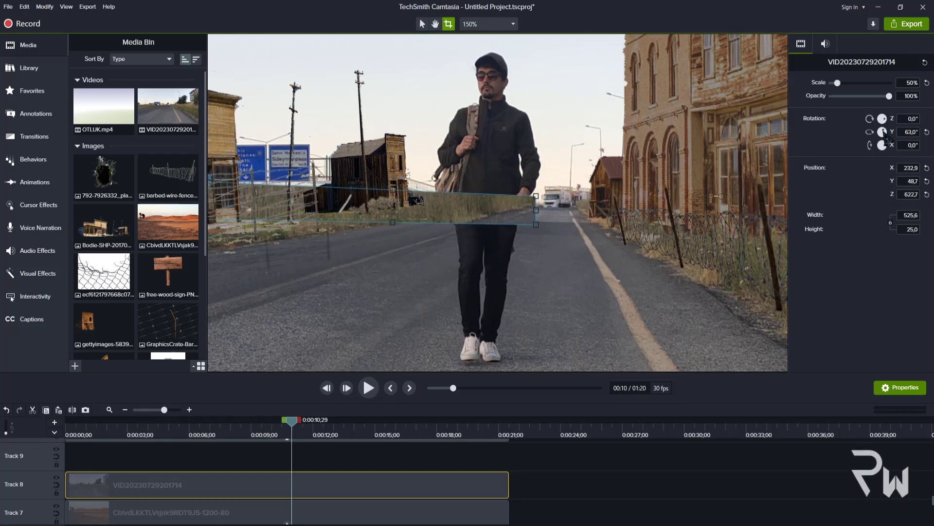
left_click_drag(887, 138, 887, 137)
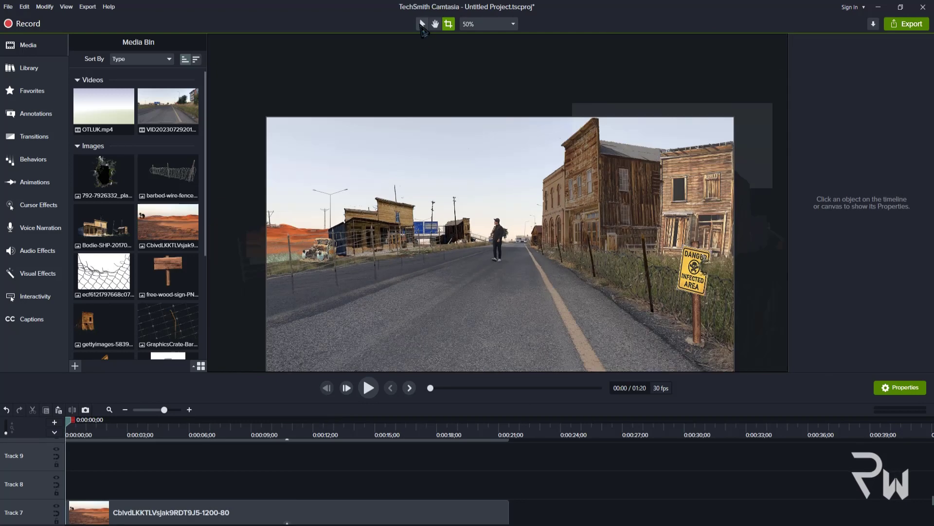
left_click(435, 24)
scroll(448, 235, "up", 1)
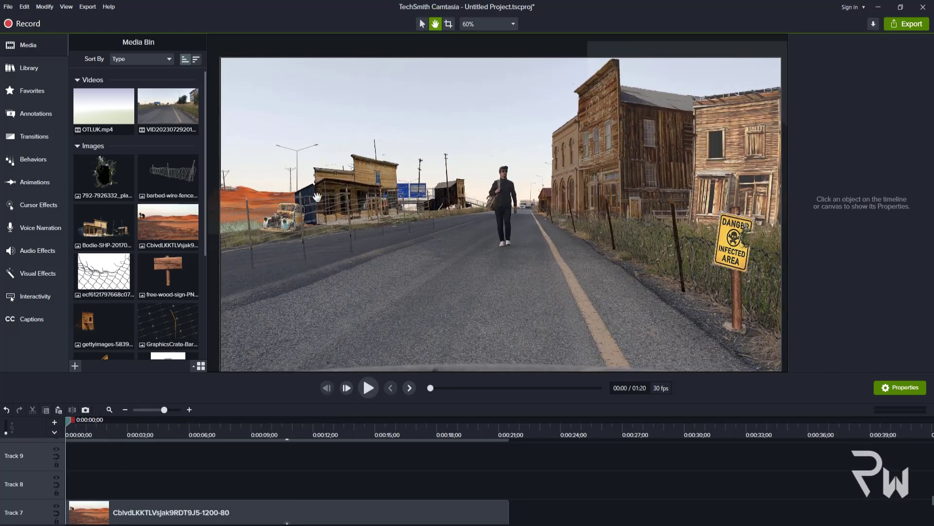
scroll(317, 197, "down", 1)
scroll(161, 479, "down", 3)
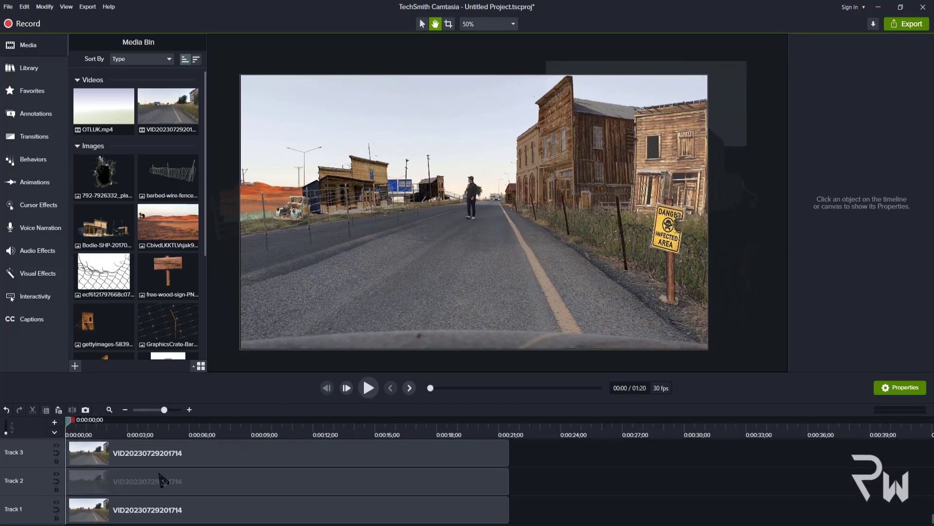
- Split the OTLUK grass clip on Track 22 at 22;17, delete the remainder, and trim its end to match the other clips at 21;15
scroll(161, 479, "up", 10)
left_click(531, 482)
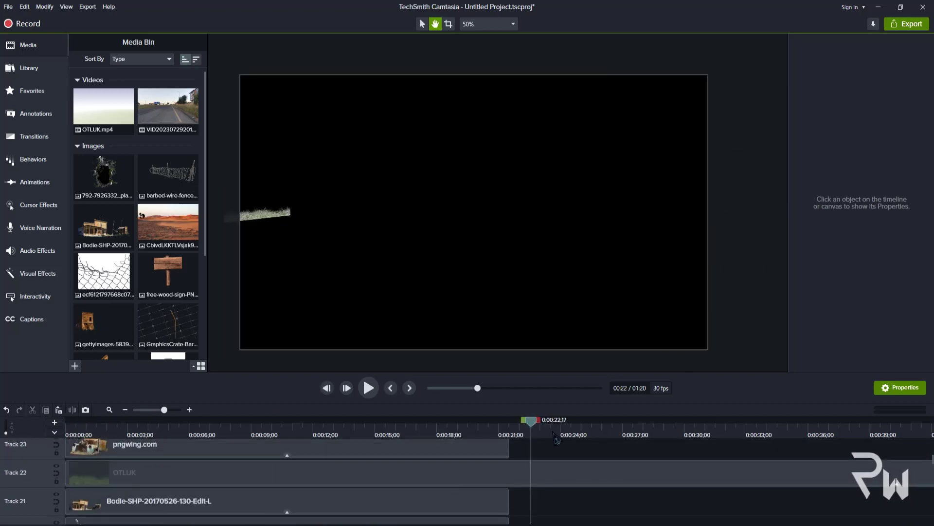
left_click(519, 473)
key("s")
left_click(550, 499)
left_click(560, 477)
key("Delete")
left_click(520, 474)
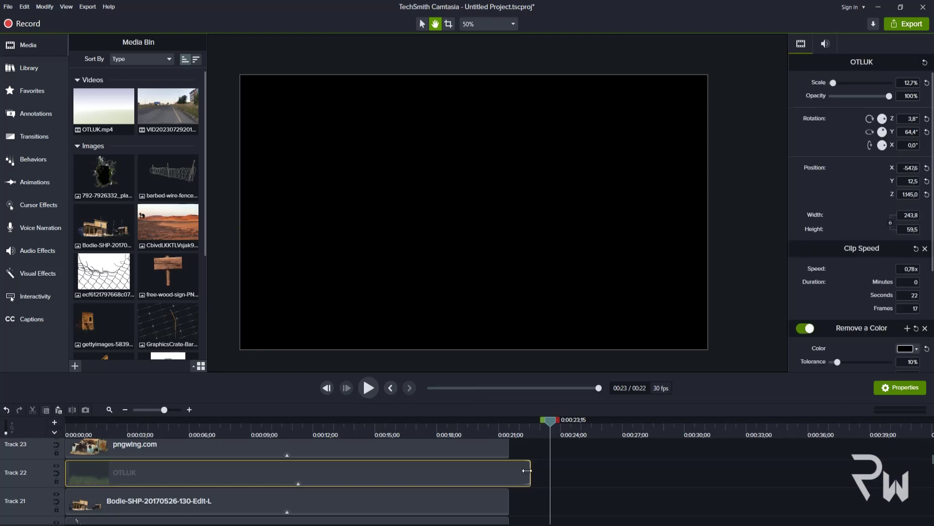
left_click_drag(527, 470, 509, 470)
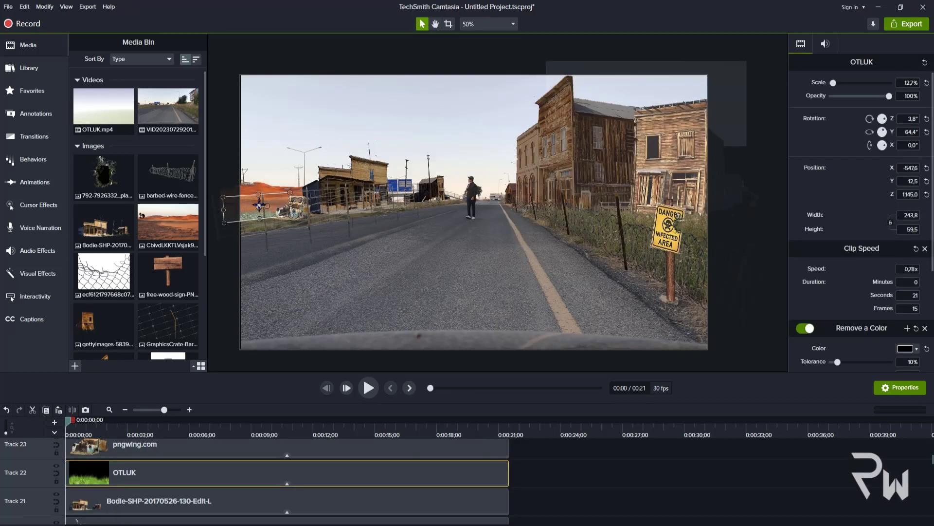
- Play the composite and examine the truck, wooden building and fence along the roadside up close
left_click(222, 429)
key("space")
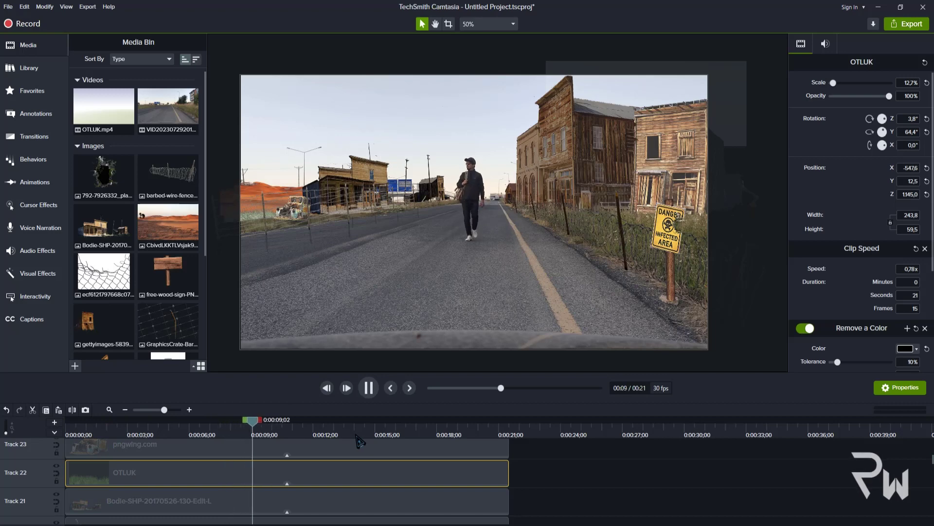
left_click_drag(93, 429, 6, 453)
scroll(285, 227, "up", 5)
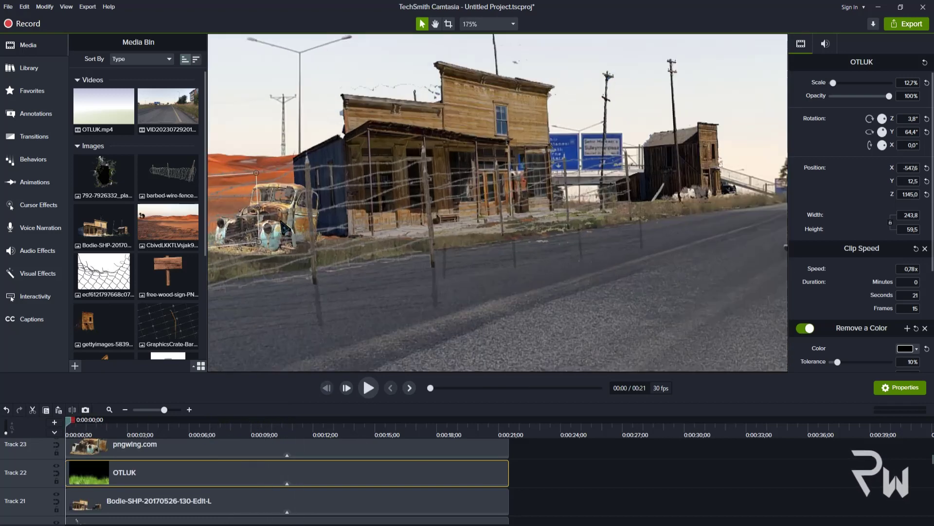
scroll(285, 226, "up", 1)
scroll(265, 476, "down", 5)
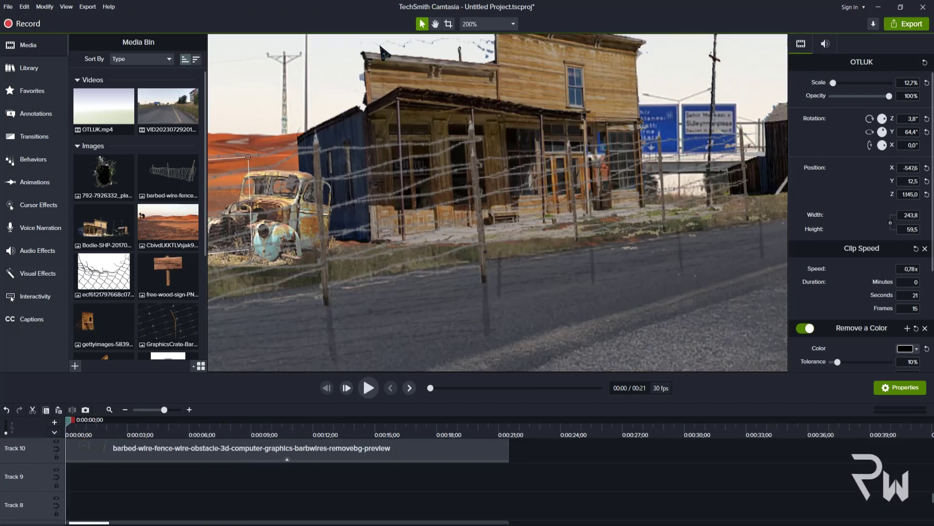
scroll(148, 488, "down", 4)
left_click(139, 460)
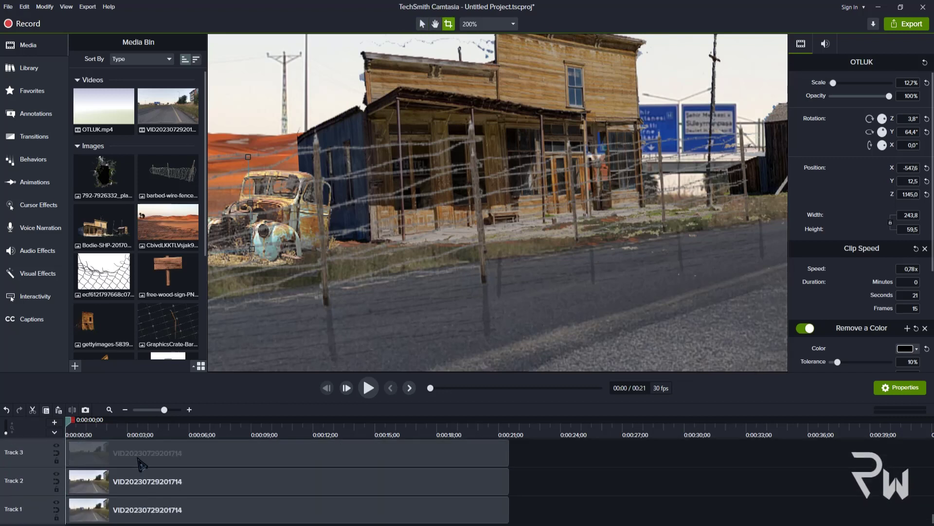
left_click_drag(320, 244, 482, 243)
key("space")
key("space")
- Lower the Bodie building image on Track 21 to Y 182.1 and preview its placement
left_click(448, 24)
scroll(250, 484, "up", 2)
left_click(156, 499)
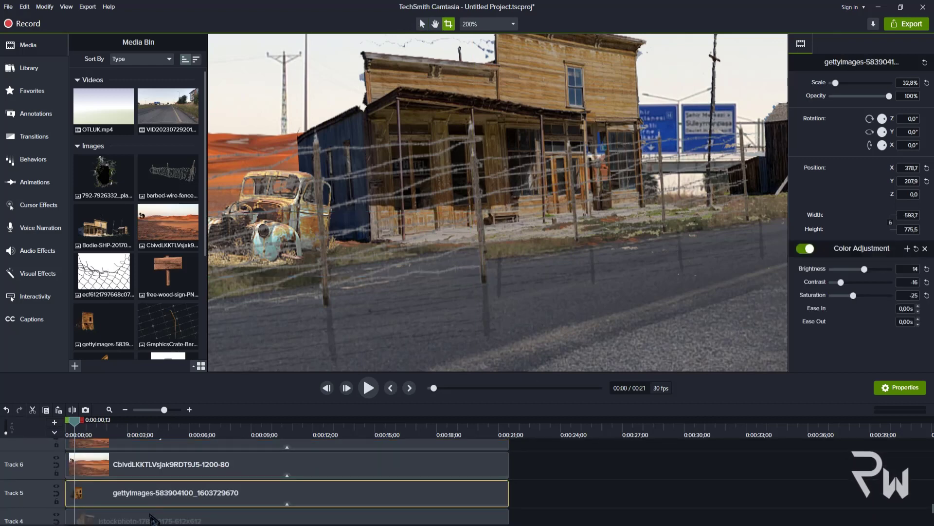
scroll(148, 484, "up", 8)
left_click(142, 459)
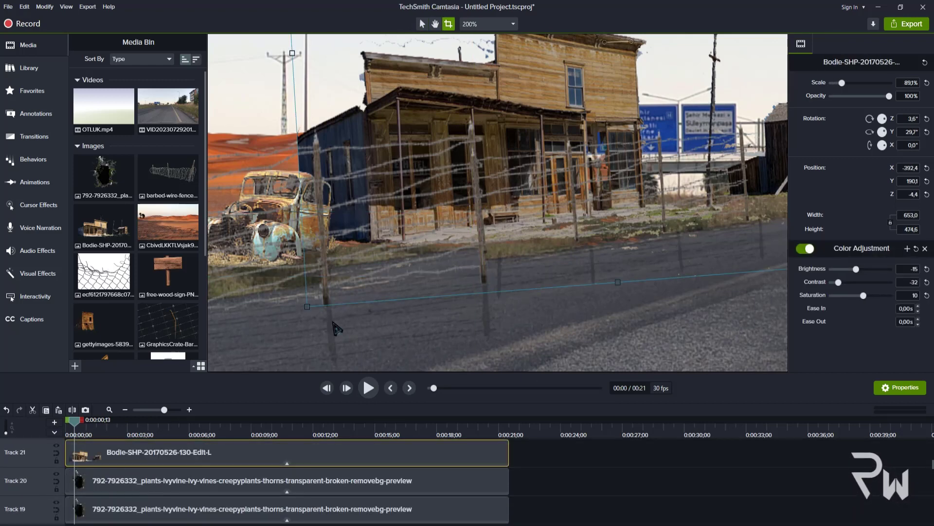
key("Down")
key("Down")
key("Down")
key("Down")
key("Down")
key("Down")
key("Down")
key("Down")
key("Down")
left_click(435, 24)
scroll(430, 136, "down", 3)
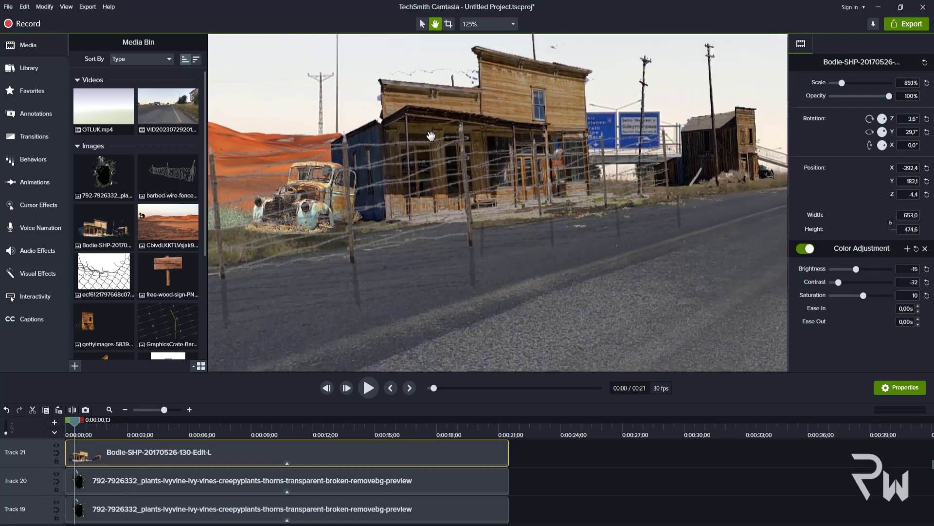
key("space")
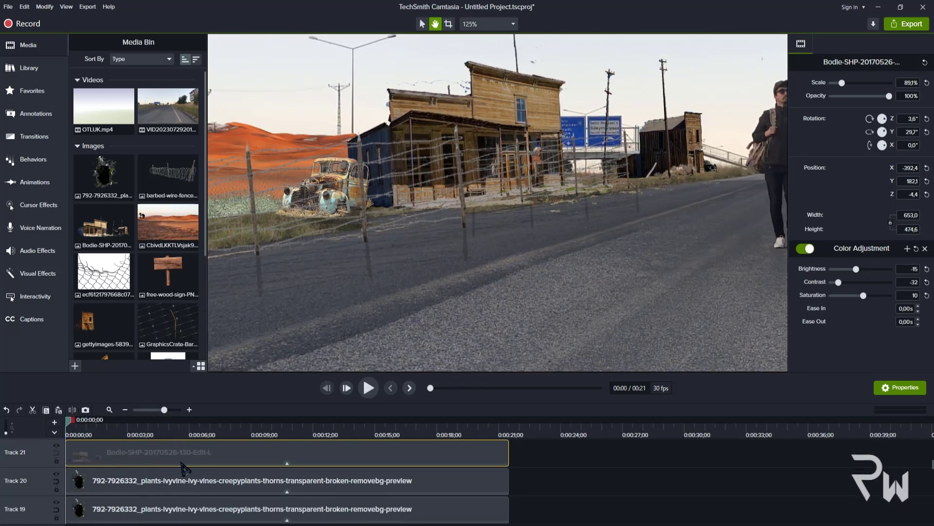
- Lower the OTLUK grass clip on Track 22 to Y 10.5 behind the truck and preview its placement
scroll(181, 463, "up", 2)
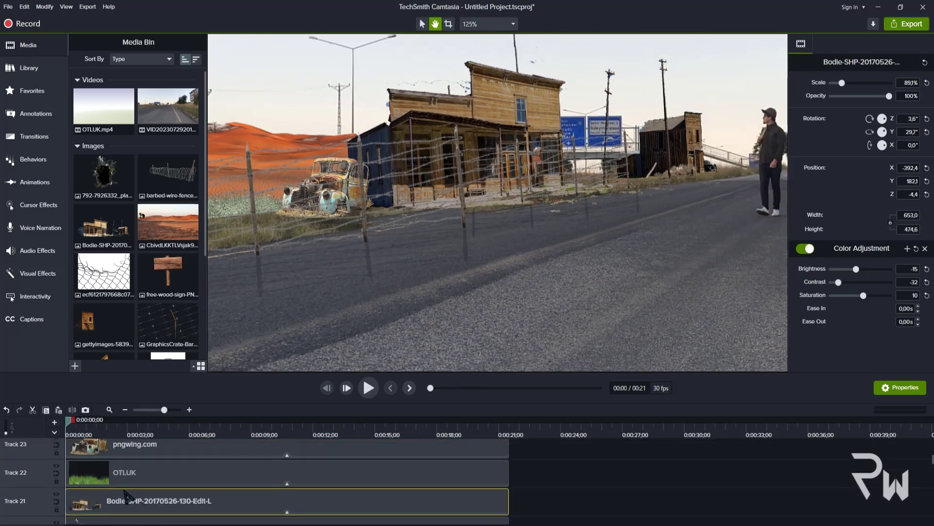
left_click(132, 476)
left_click_drag(262, 270, 262, 273)
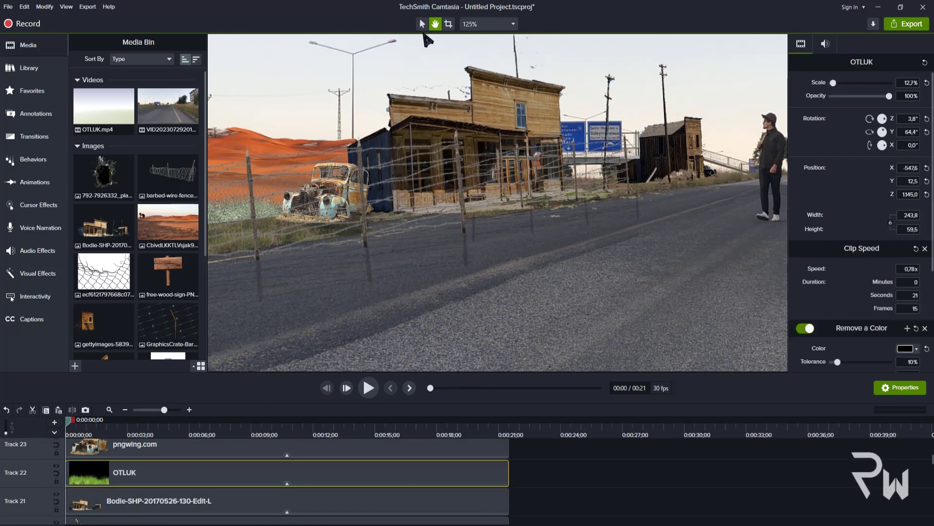
left_click(422, 24)
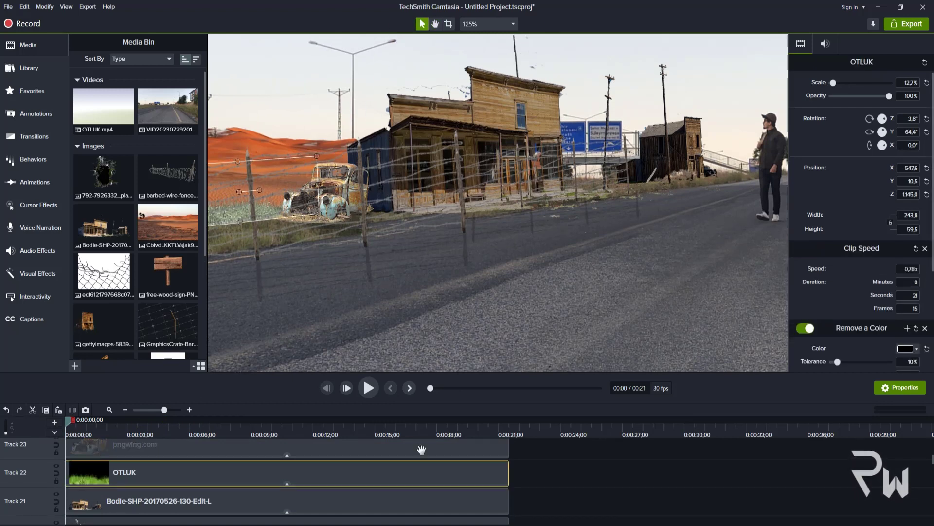
key("space")
key("space")
- Shift the clips above Track 22 up one track and place a copy of the OTLUK grass at the start of Track 23
left_click(331, 448)
scroll(474, 488, "up", 3)
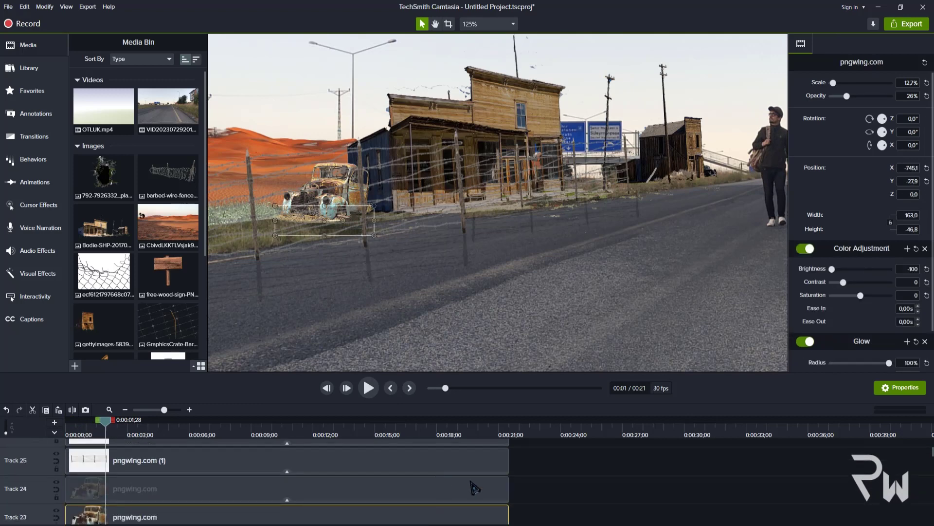
scroll(502, 486, "up", 4)
scroll(292, 493, "down", 6)
left_click_drag(520, 479, 153, 458)
scroll(161, 472, "up", 1)
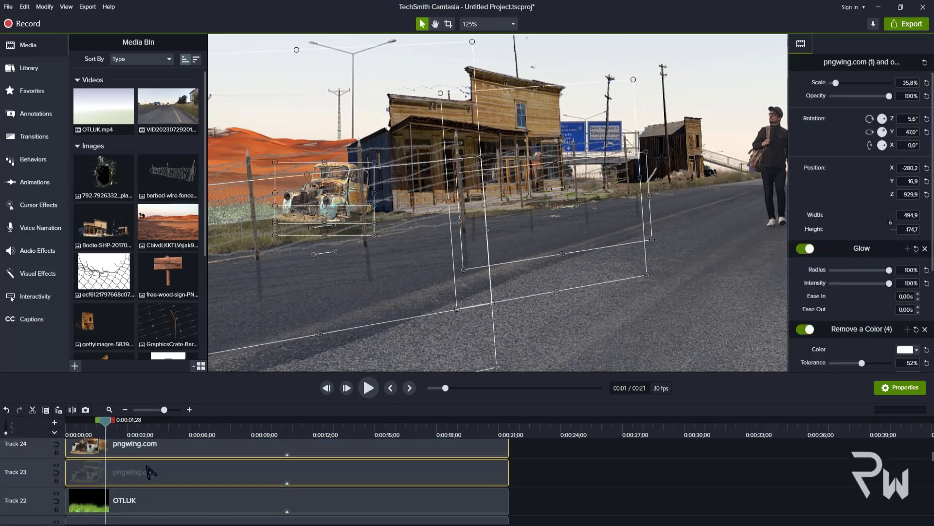
key("ctrl+g")
key("ctrl+v")
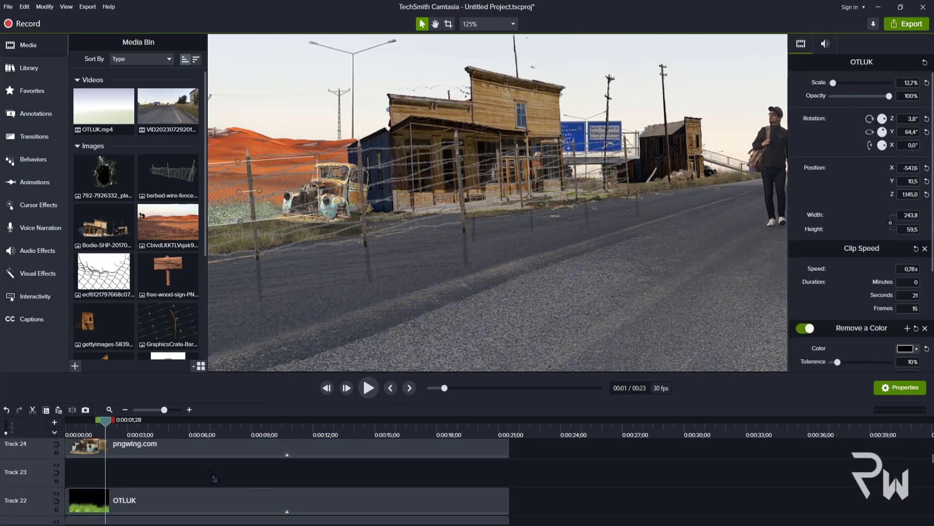
scroll(209, 482, "down", 10)
left_click_drag(171, 490, 522, 489)
scroll(517, 488, "up", 5)
scroll(520, 491, "up", 7)
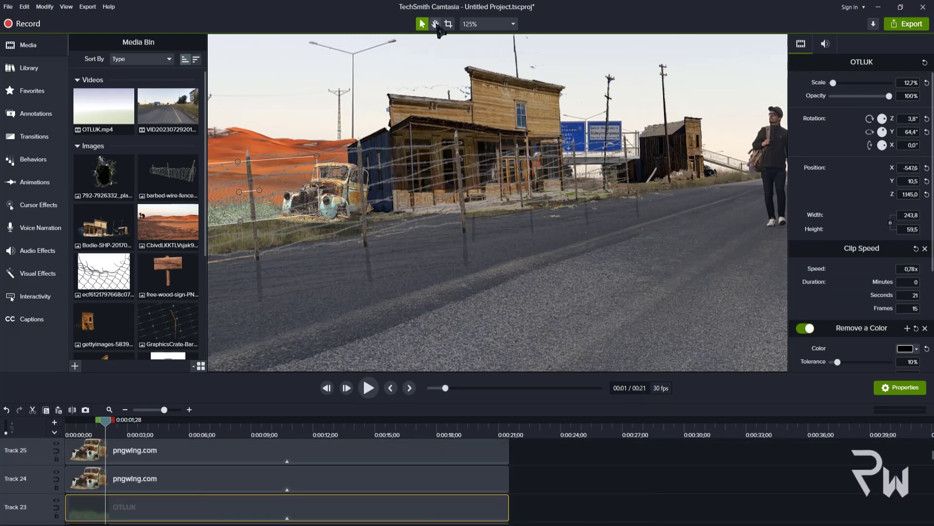
- Flip the Track 23 grass copy to height -16.3, place it at X -546.5, Y -27.2, Z 1142.8, and preview it
left_click(435, 24)
left_click_drag(241, 170, 369, 171)
scroll(369, 171, "up", 2)
left_click(423, 24)
left_click_drag(316, 151, 326, 258)
key("space")
left_click(369, 390)
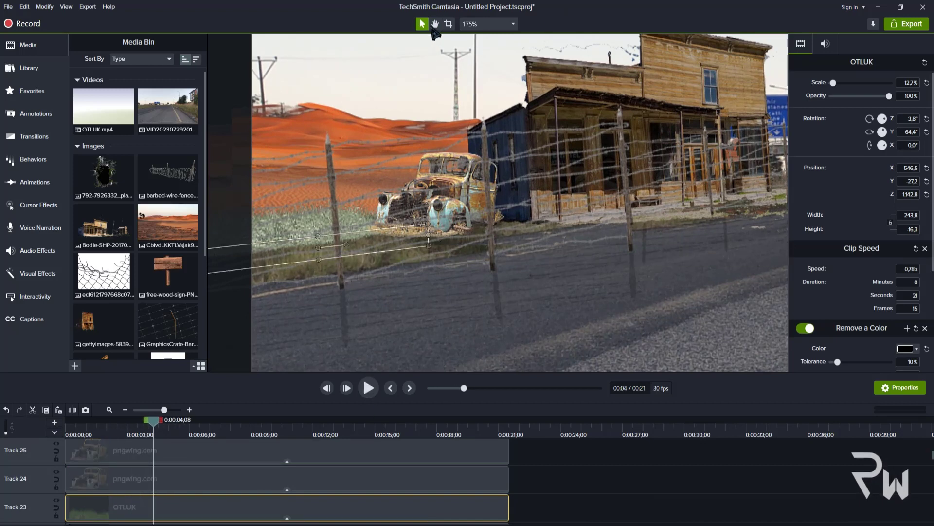
- Play the composite in a wider view and examine the grass, truck and buildings on both roadsides
left_click(436, 24)
scroll(591, 204, "down", 3)
left_click_drag(603, 207, 449, 193)
scroll(487, 195, "down", 1)
left_click_drag(541, 200, 516, 196)
key("space")
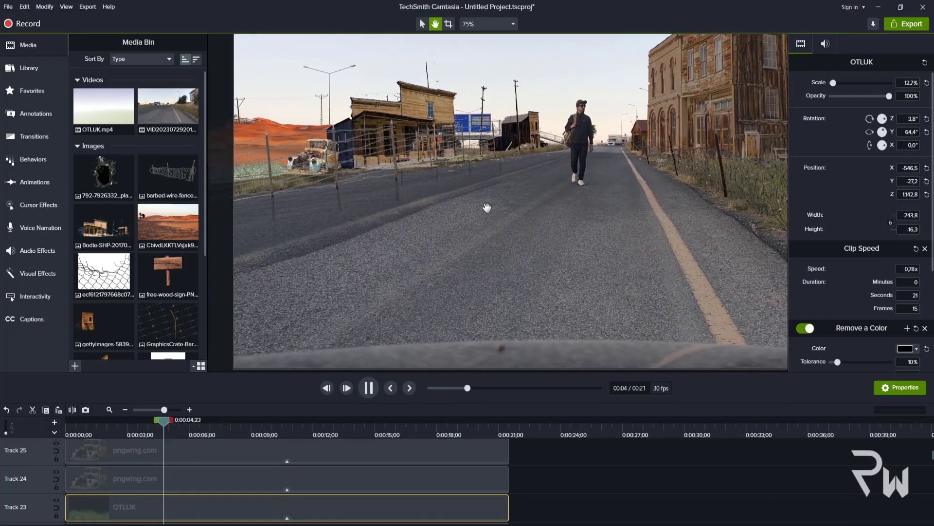
key("space")
scroll(572, 180, "down", 1)
left_click_drag(571, 180, 503, 182)
scroll(530, 192, "up", 1)
scroll(530, 192, "down", 1)
key("space")
key("space")
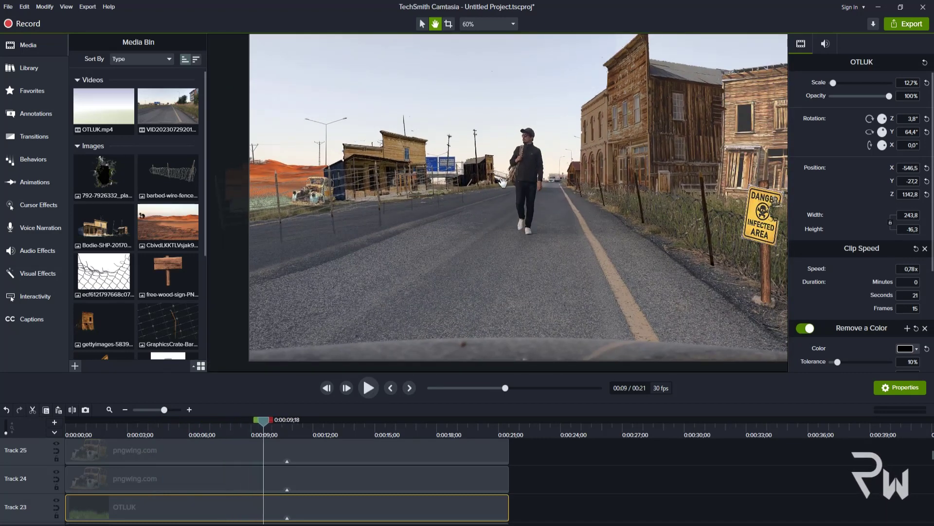
- Resize the Track 8 dune strip to about 445.9 by 220.1 and place it at X -288.6, Y 36.0, Z -353.6
left_click(422, 23)
left_click(413, 190)
left_click_drag(414, 190, 450, 190)
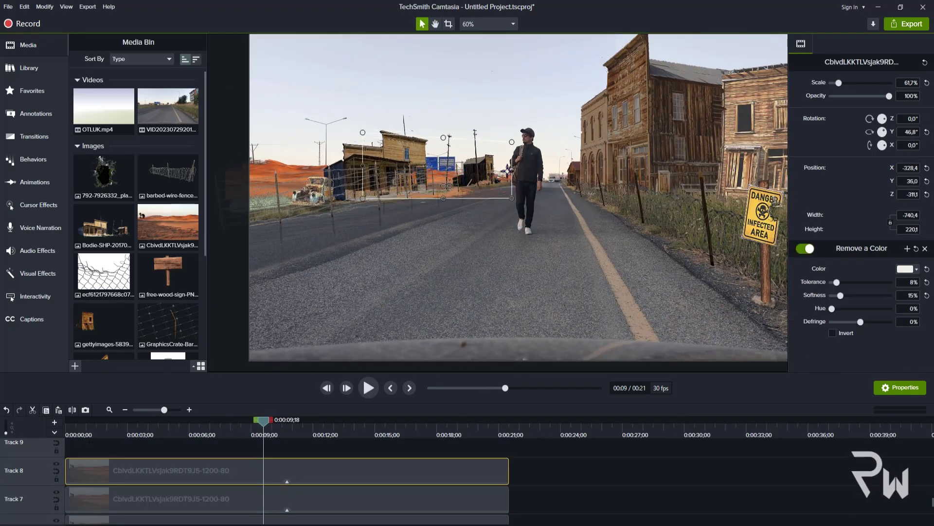
left_click_drag(517, 171, 497, 167)
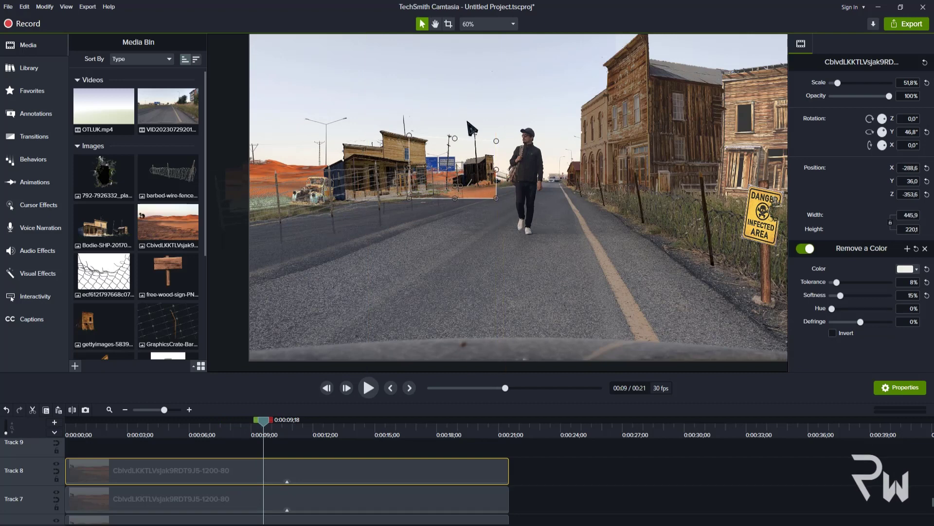
- Add lower-right Corner Rounding with radius 689 to the Track 8 dunes, reduce their height to 180.0, and move them to X -298.8, Y 39.6
right_click(456, 187)
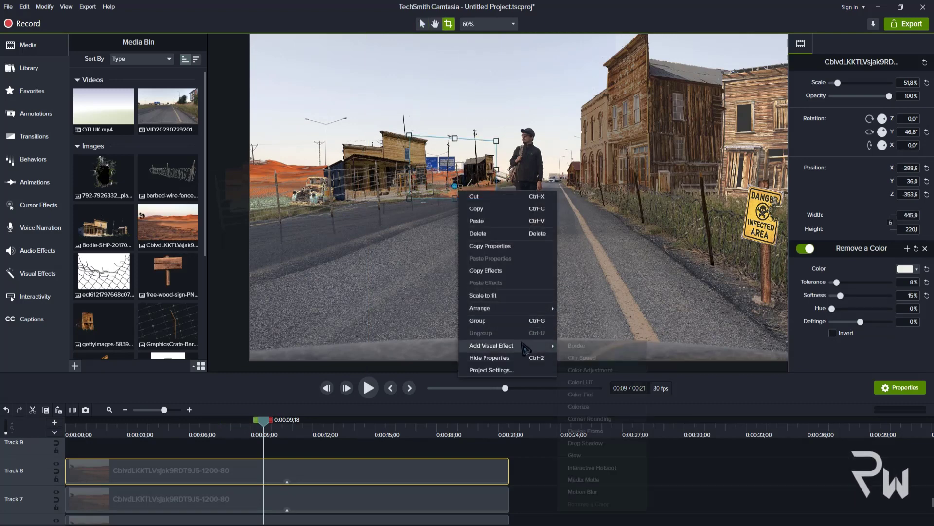
mouse_move(492, 344)
left_click(591, 405)
scroll(930, 367, "down", 2)
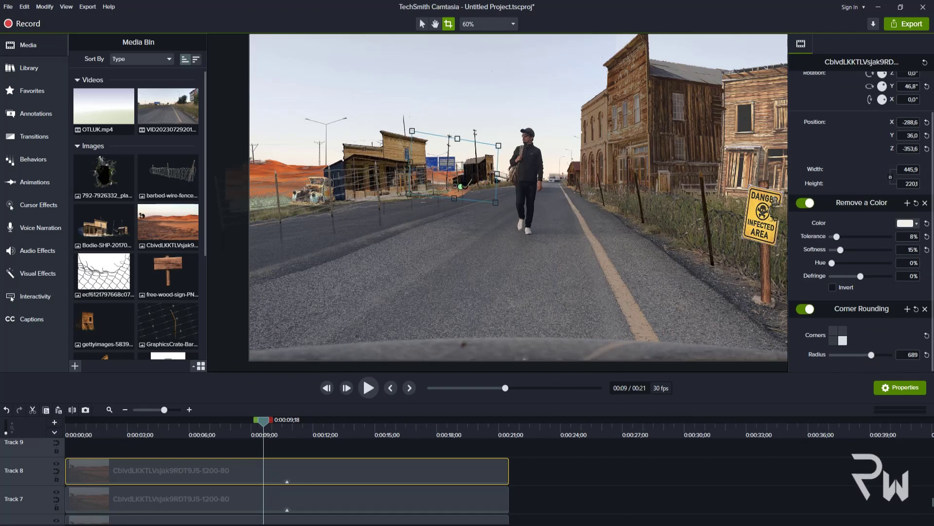
mouse_move(455, 185)
left_mouse_down()
mouse_move(476, 188)
mouse_move(458, 184)
left_mouse_up()
scroll(468, 197, "up", 5)
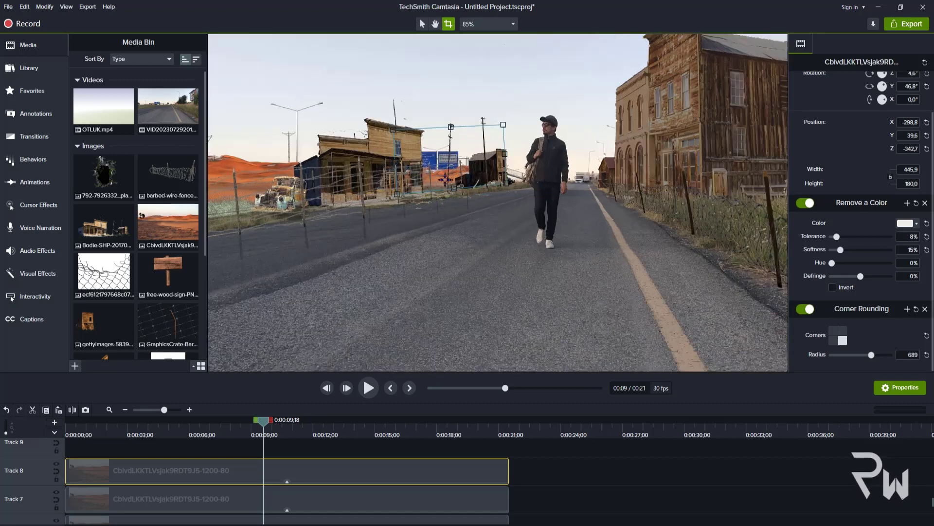
- Copy the dune strip onto Track 9 from 0 s, match its length, and place it at X -327.8, Y 26.4, Z -311.7
key("ctrl+v")
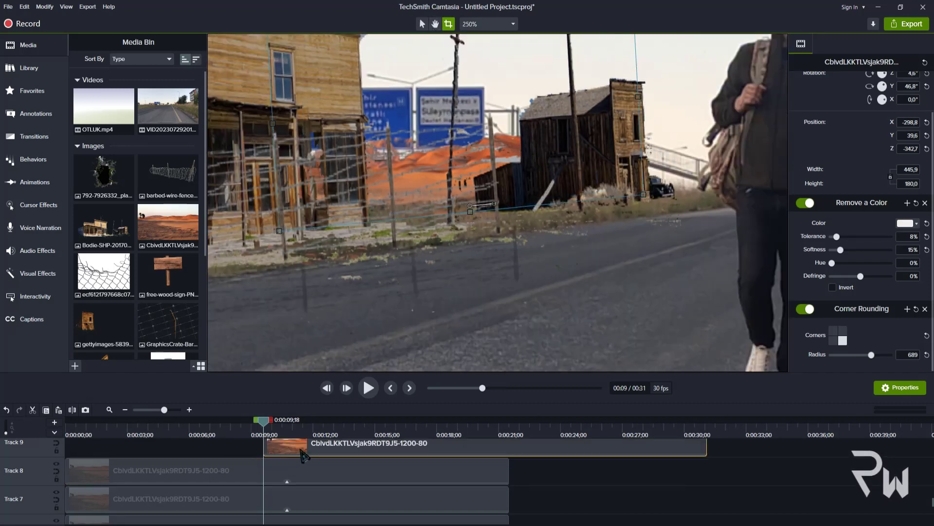
left_click_drag(303, 449, 104, 448)
left_click_drag(475, 204, 435, 219)
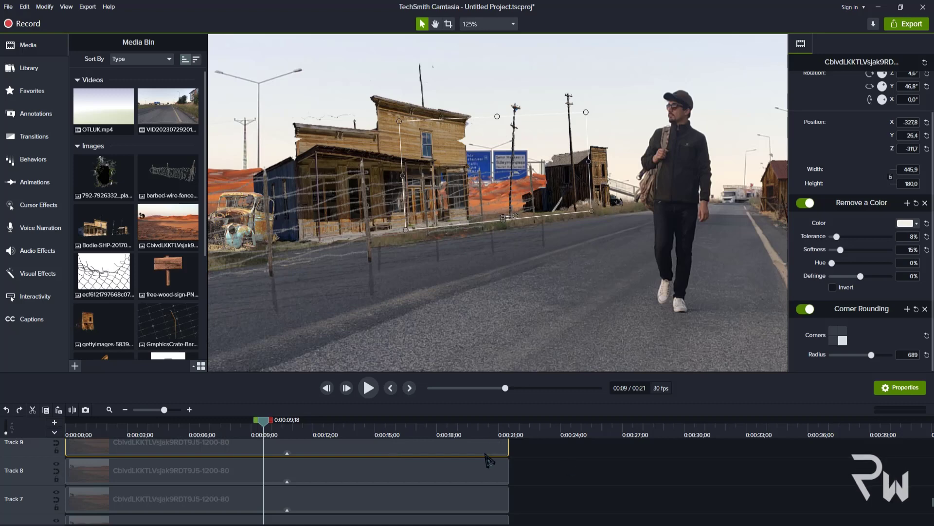
scroll(348, 470, "up", 2)
- Resize the Track 9 dune strip to about 406.0 by 336.3 and place it at X -313.3, Y 32.6, Z -327.2
left_click_drag(409, 121, 281, 53)
key("ctrl+minus")
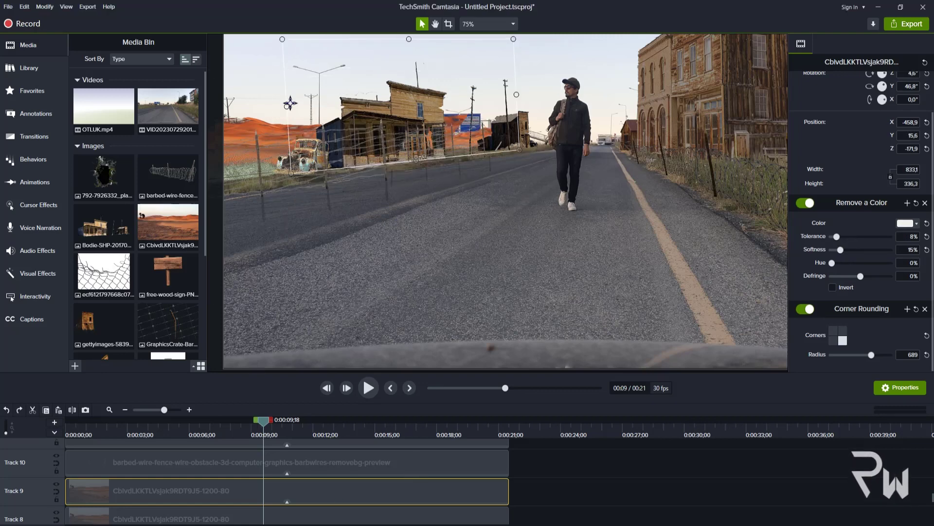
left_click_drag(290, 103, 414, 83)
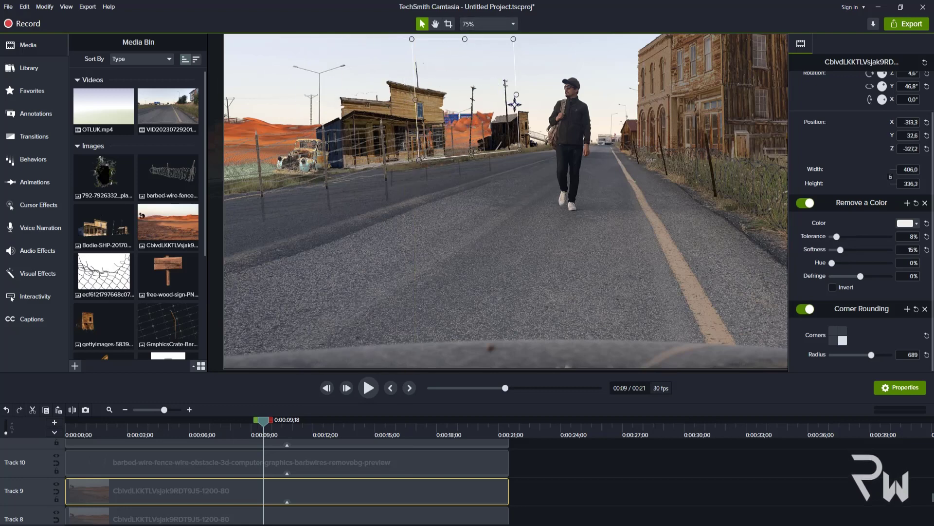
left_click_drag(479, 151, 479, 152)
- Round the Track 9 dune strip's upper-left corner too and crop its height to about 158.2
left_click(448, 24)
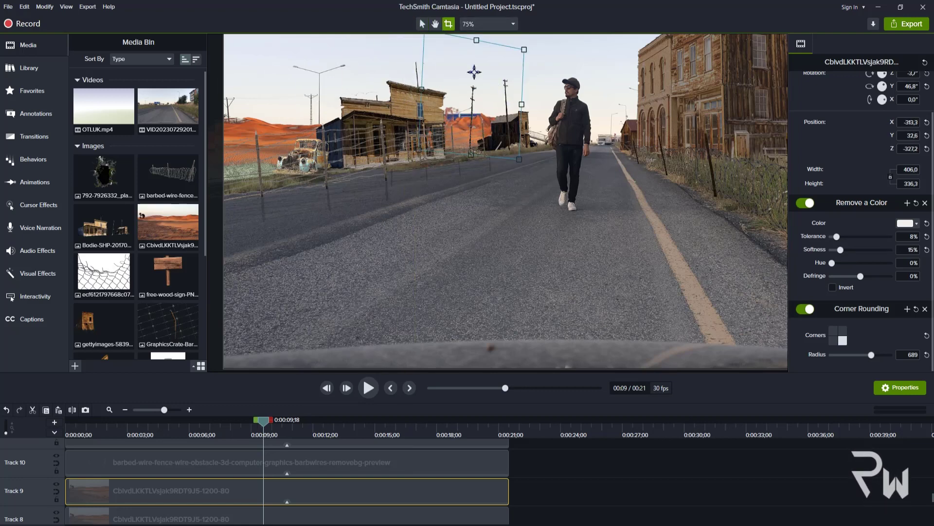
left_click_drag(477, 41, 483, 112)
key("ctrl+z")
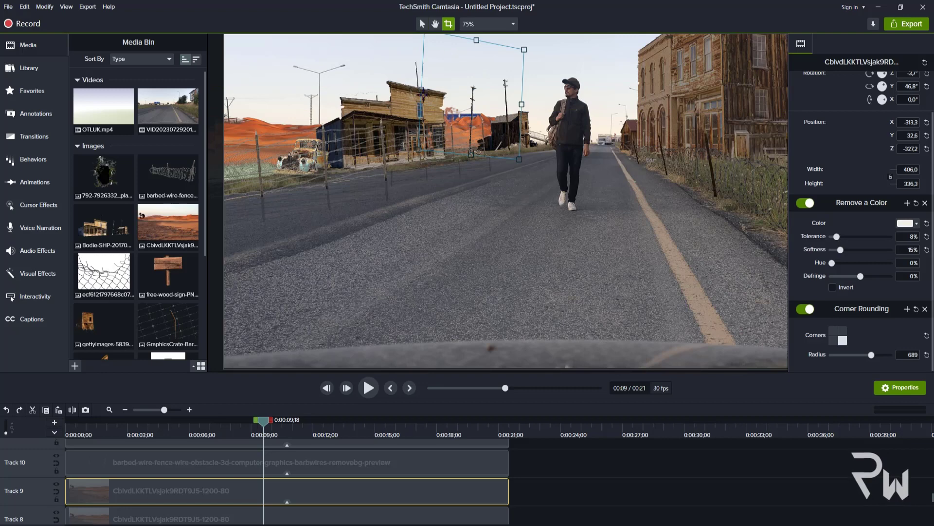
left_click_drag(470, 44, 470, 109)
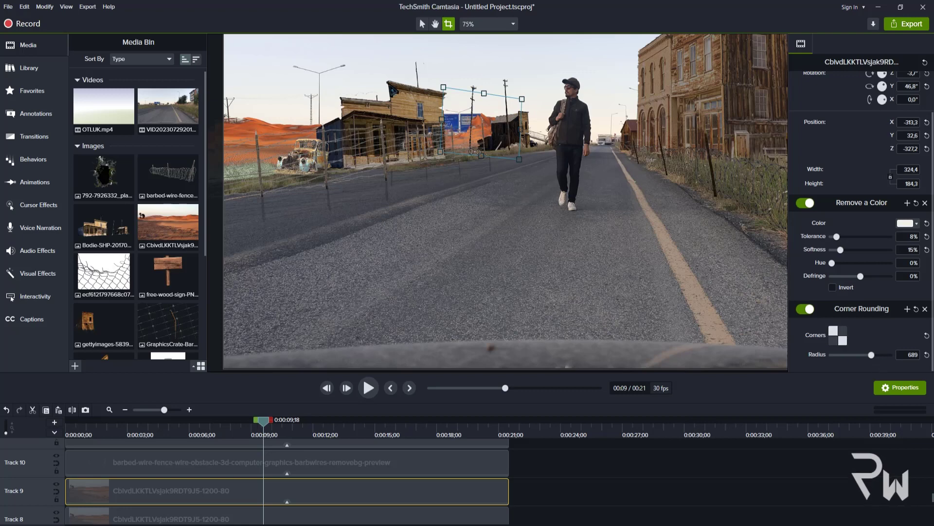
mouse_move(482, 87)
left_mouse_down()
mouse_move(483, 66)
mouse_move(484, 87)
left_mouse_up()
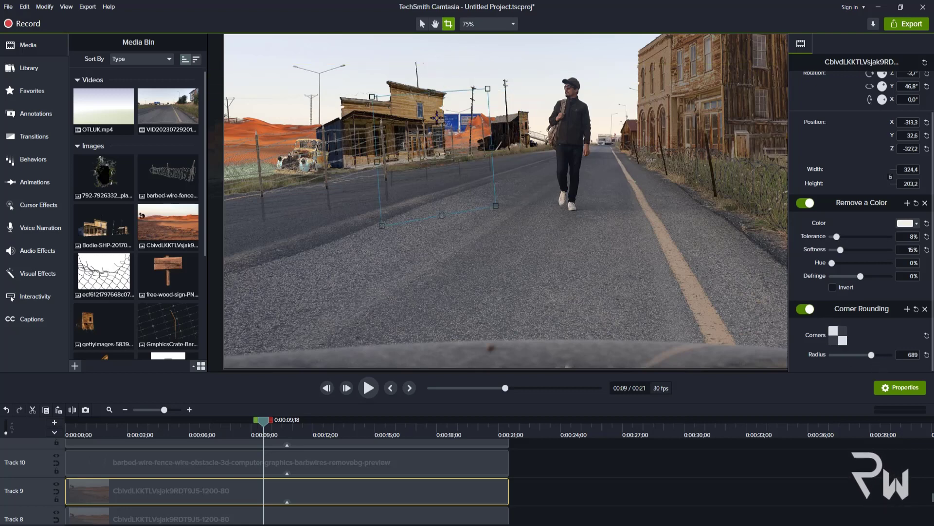
left_click(423, 465)
left_click(460, 129)
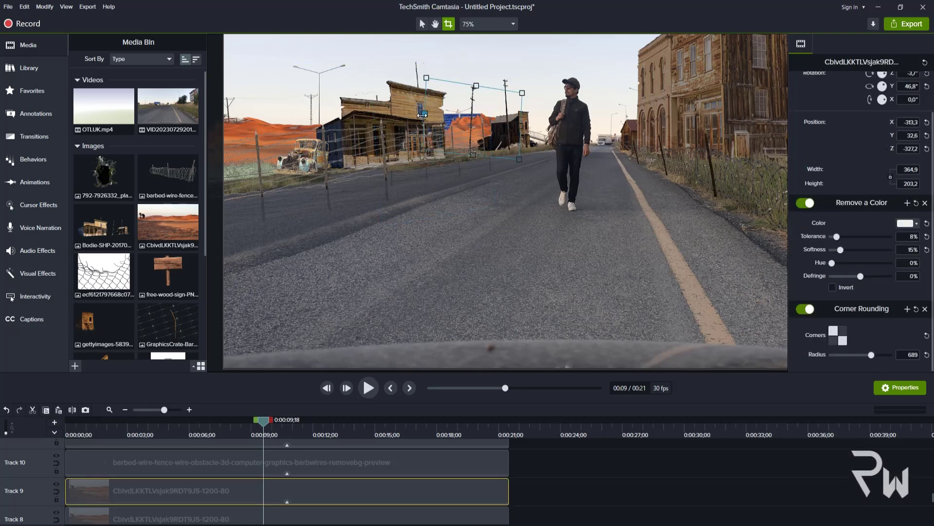
mouse_move(475, 85)
left_mouse_down()
mouse_move(458, 90)
mouse_move(467, 101)
left_mouse_up()
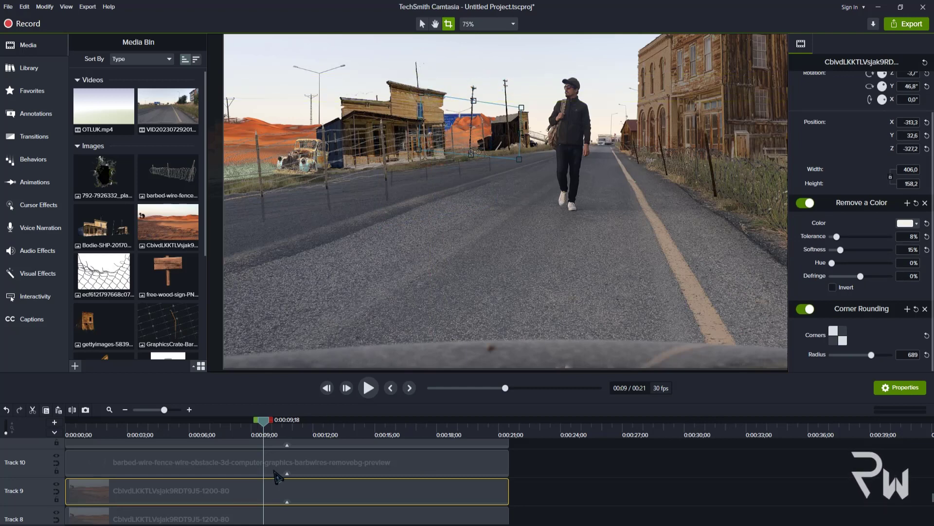
- Move every clip above Track 9 up one track to free Track 10
left_click_drag(541, 506, 359, 456)
scroll(72, 456, "up", 4)
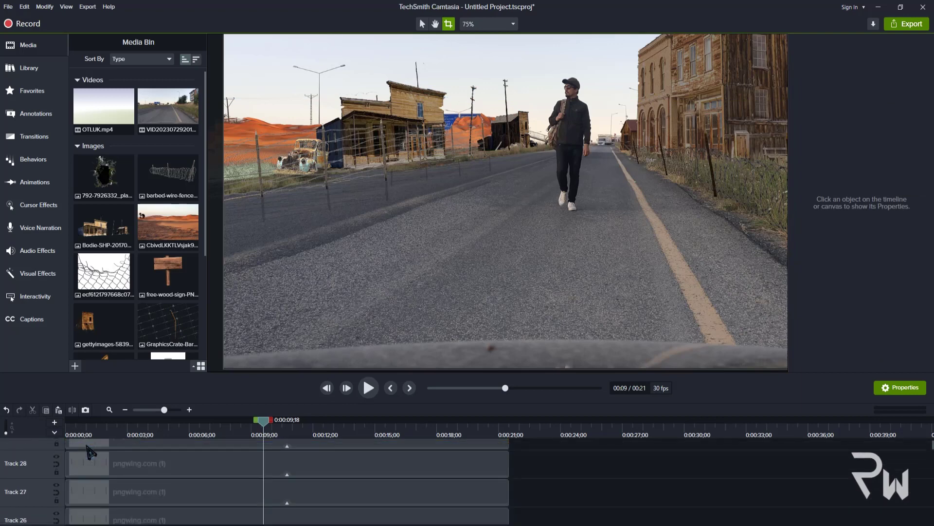
key("ctrl+a")
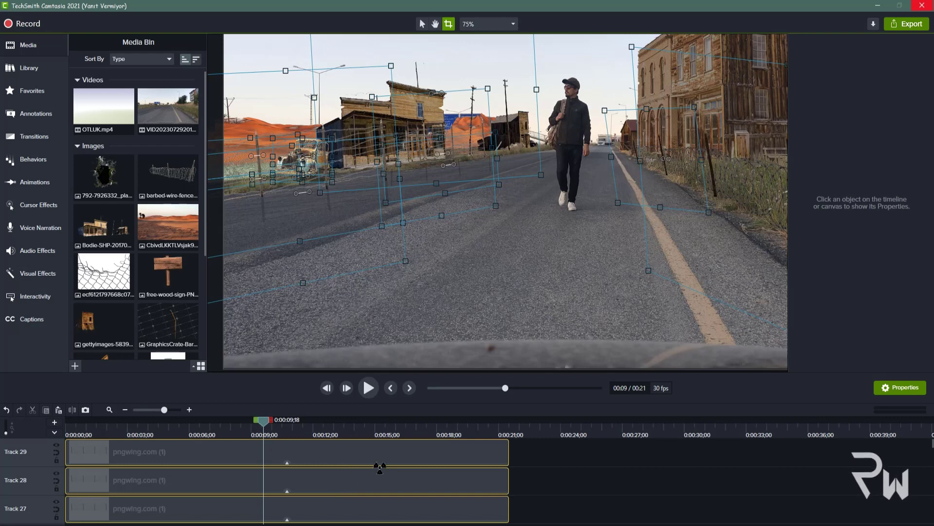
scroll(381, 474, "down", 12)
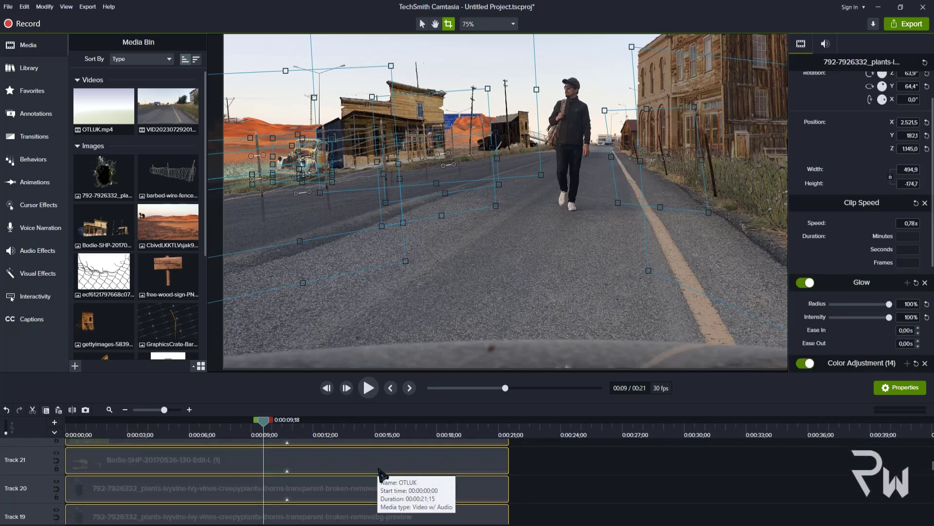
scroll(115, 497, "down", 9)
scroll(115, 494, "up", 2)
left_click_drag(100, 452, 99, 431)
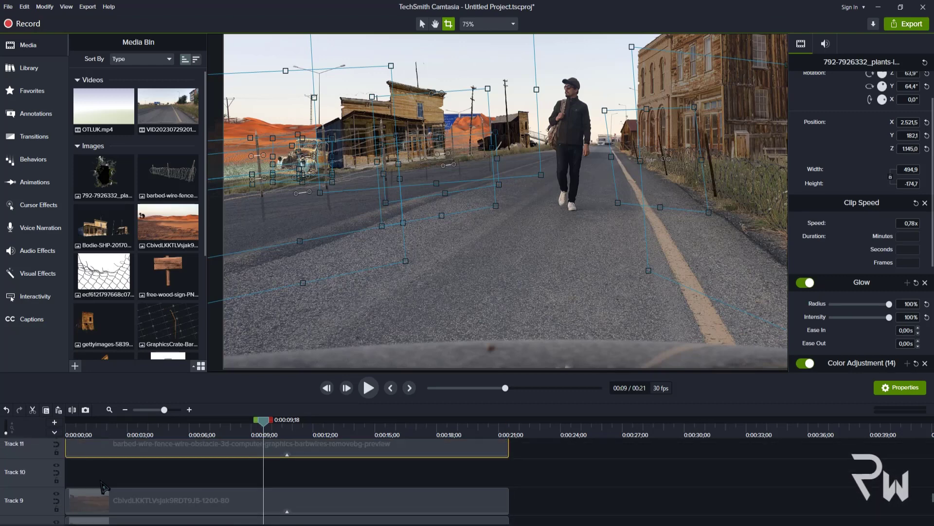
- Copy the dune strip onto Track 10 from 0 s, reduce its height to 99.3, tilt it -10.5°, and place it at X -432.8, Y 64.1
key("ctrl+Home")
key("ctrl+v")
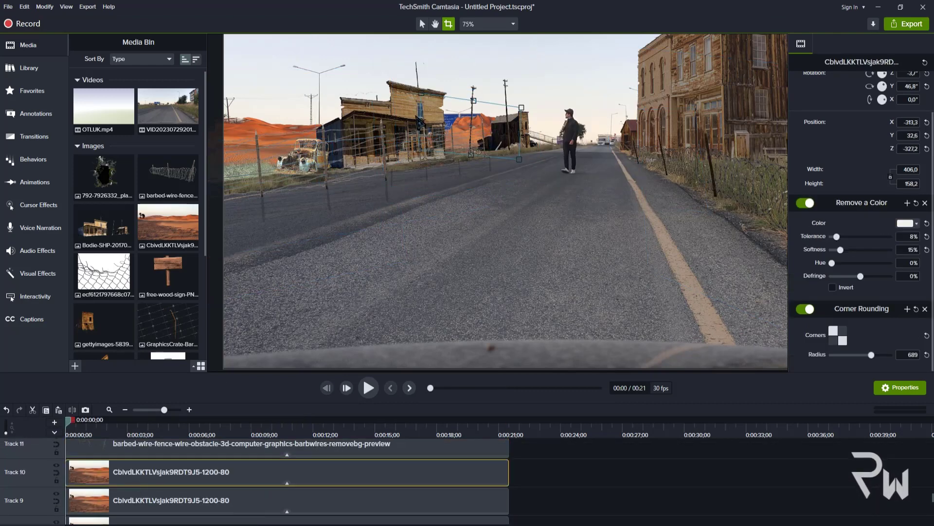
left_click(422, 23)
left_click_drag(477, 151, 426, 139)
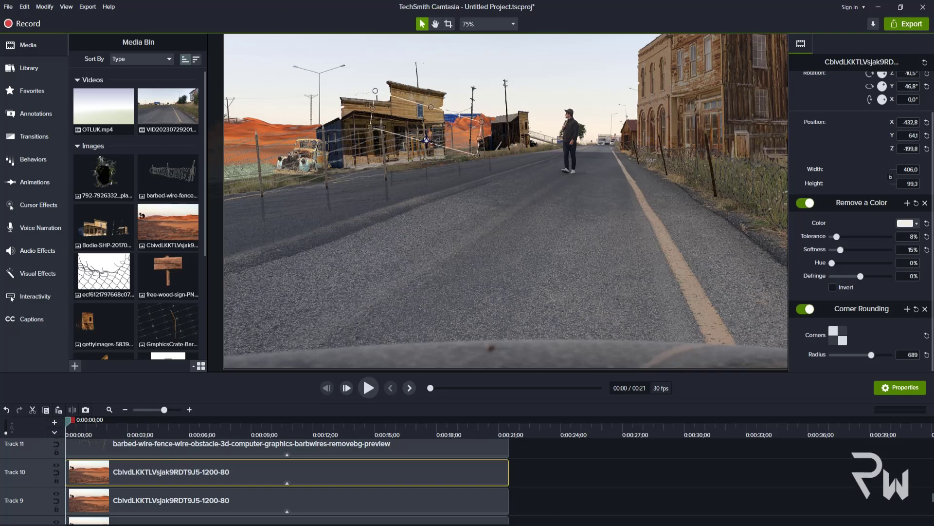
left_click(577, 457)
scroll(505, 167, "down", 2)
scroll(539, 149, "up", 2)
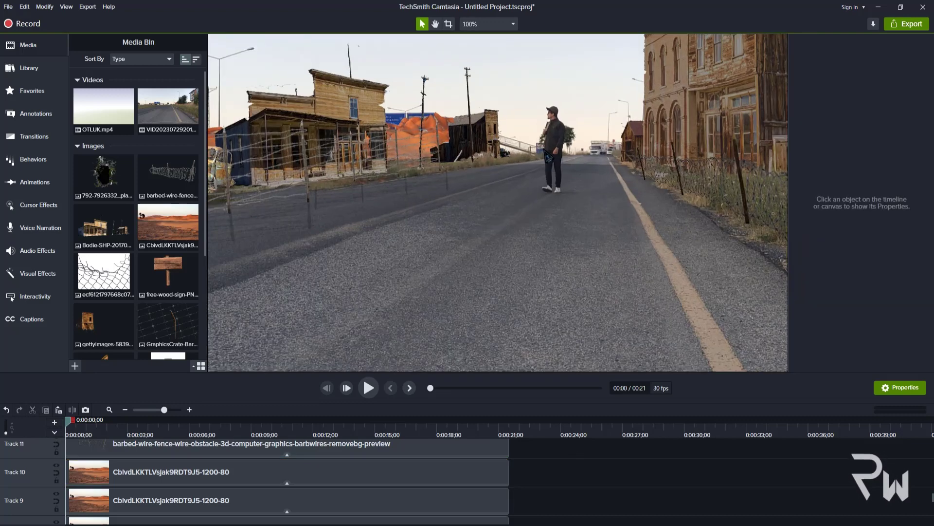
left_click(405, 472)
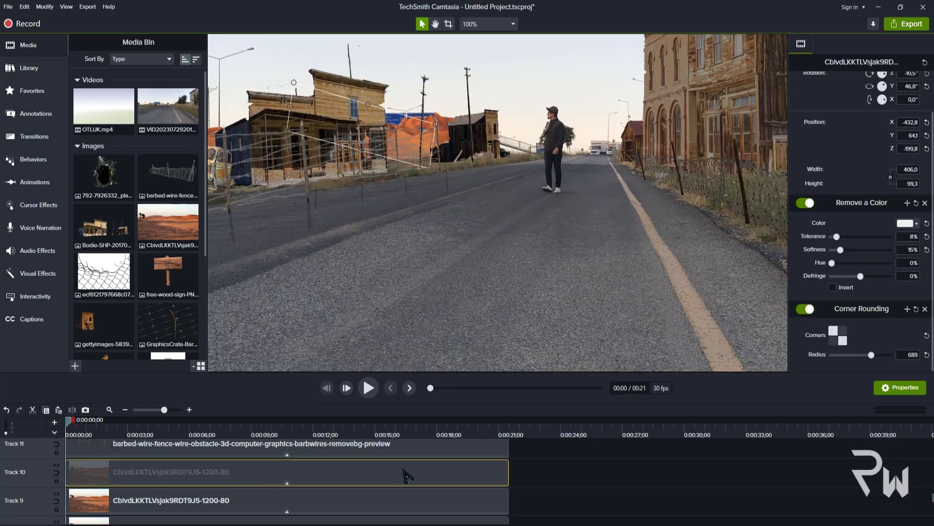
- Move every clip above Track 10 up one track and copy the Track 10 dune strip onto Track 11 from 0 s
scroll(408, 472, "up", 5)
scroll(408, 472, "down", 5)
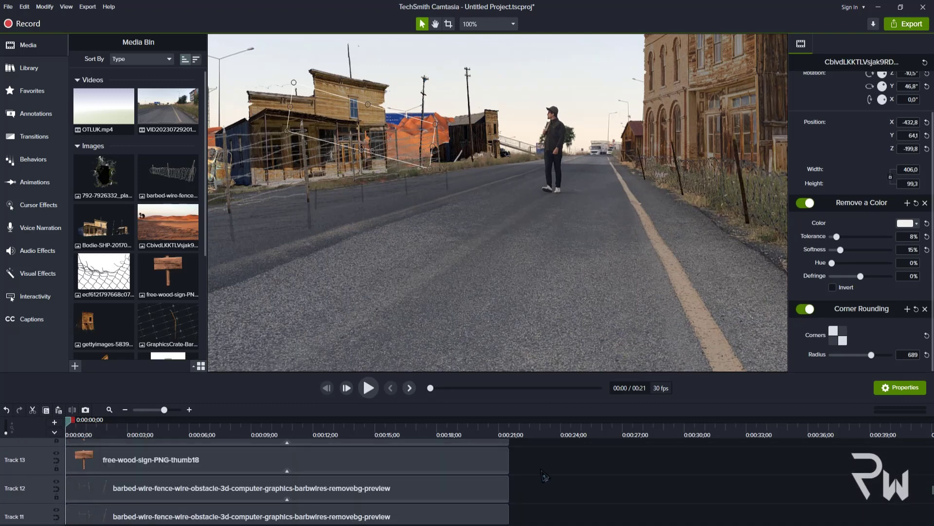
scroll(542, 476, "up", 1)
left_click_drag(535, 447, 99, 453)
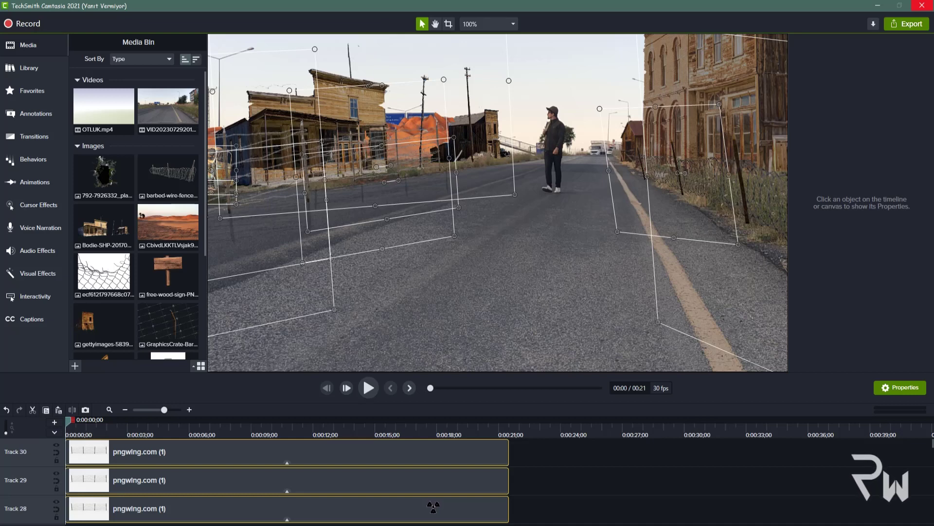
scroll(229, 510, "down", 18)
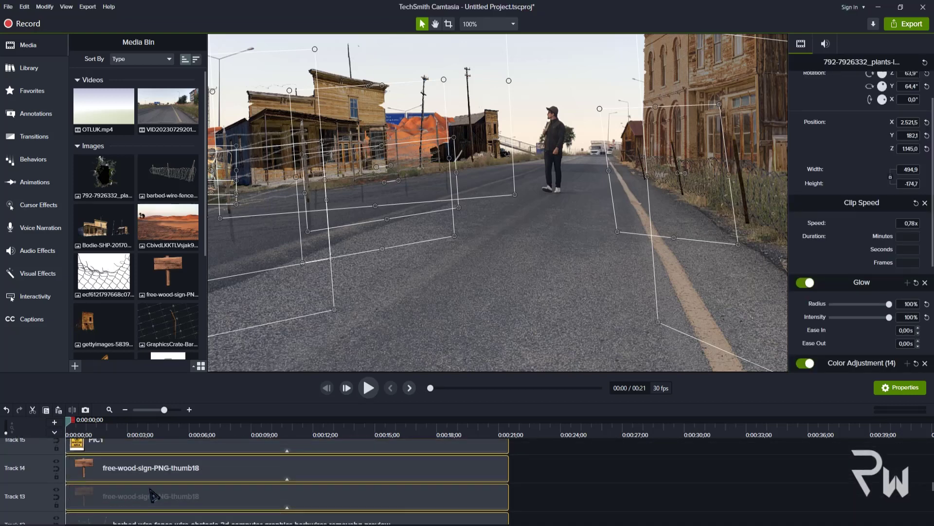
scroll(153, 495, "down", 3)
left_click_drag(99, 446, 99, 445)
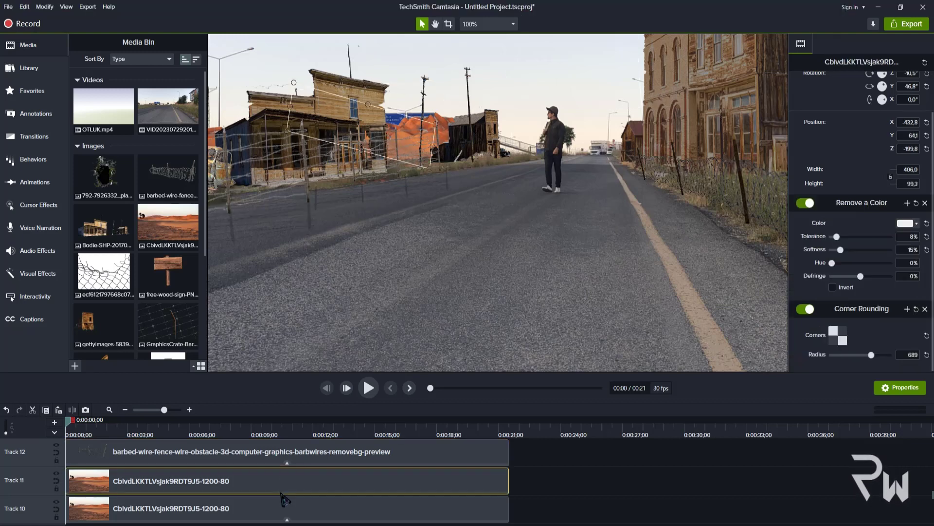
- Pull the Track 11 dune strip out over the road, mirror it at about -416.9 by 95.5, and clear its corner rounding
left_click(56, 473)
left_click(56, 473)
left_click(449, 24)
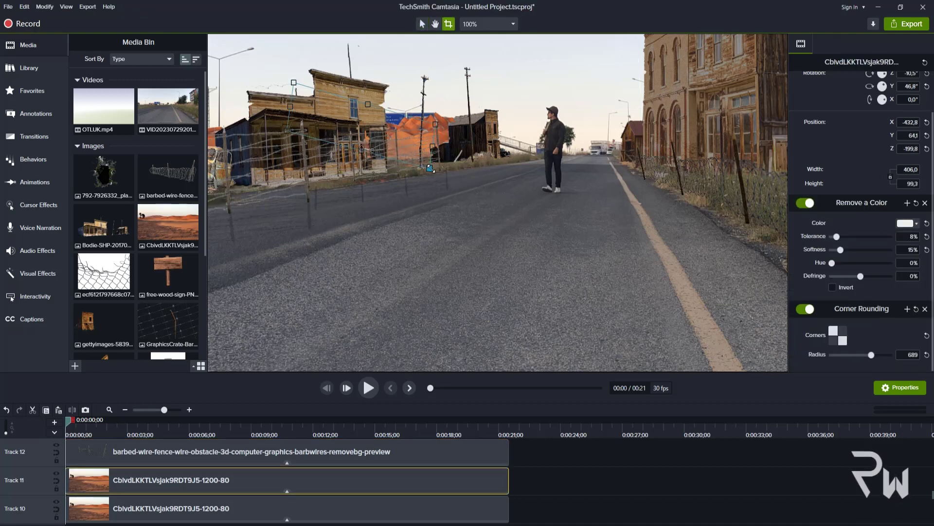
left_click(422, 24)
left_click_drag(362, 149, 553, 198)
left_click(448, 24)
scroll(552, 213, "up", 5)
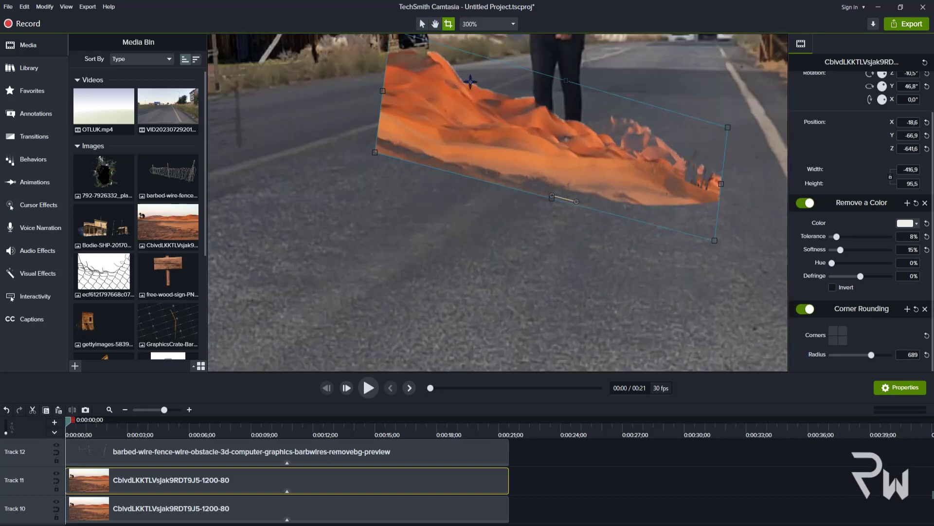
- Level the Track 11 strip to 0° and place it before the dark wooden building at about X -199.7, Y 15.7, Z -448.4
scroll(467, 82, "down", 4)
left_click(435, 24)
left_click_drag(450, 71, 458, 161)
left_click(422, 24)
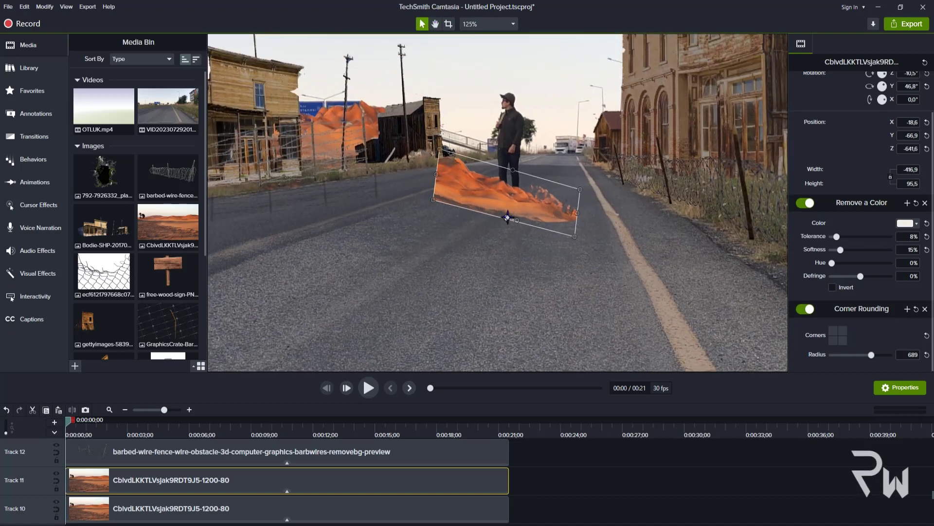
left_click_drag(507, 217, 411, 174)
scroll(437, 160, "up", 5)
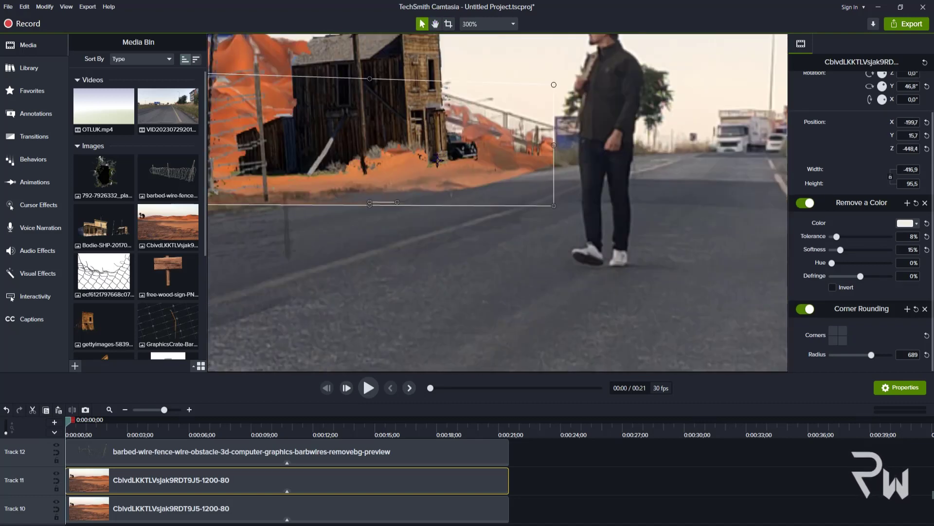
- Crop the Track 11 strip to 45.2 high, narrow it to -350.0, and place it at about X -227.6, Y 46.3, Z -418.6
left_click(448, 24)
key("ctrl+z")
left_click_drag(370, 205, 362, 161)
left_click(423, 24)
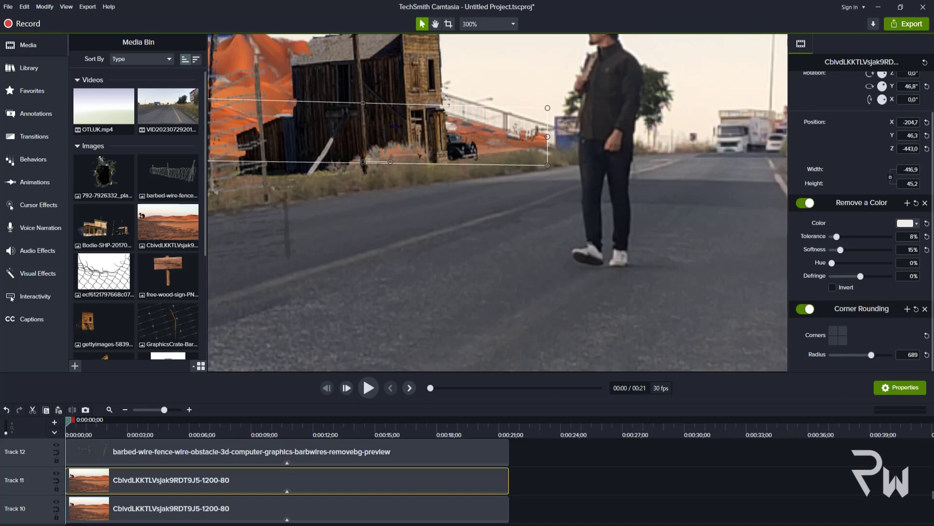
scroll(404, 86, "down", 3)
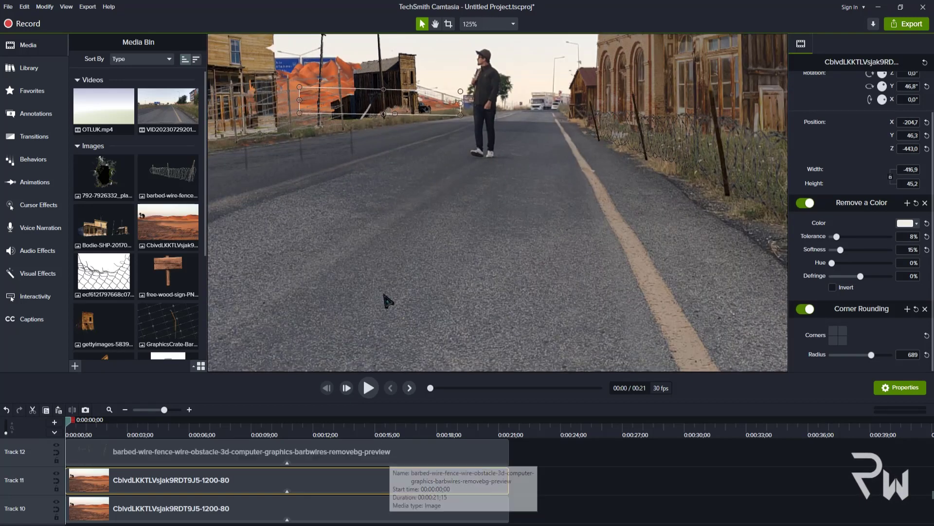
scroll(463, 113, "up", 2)
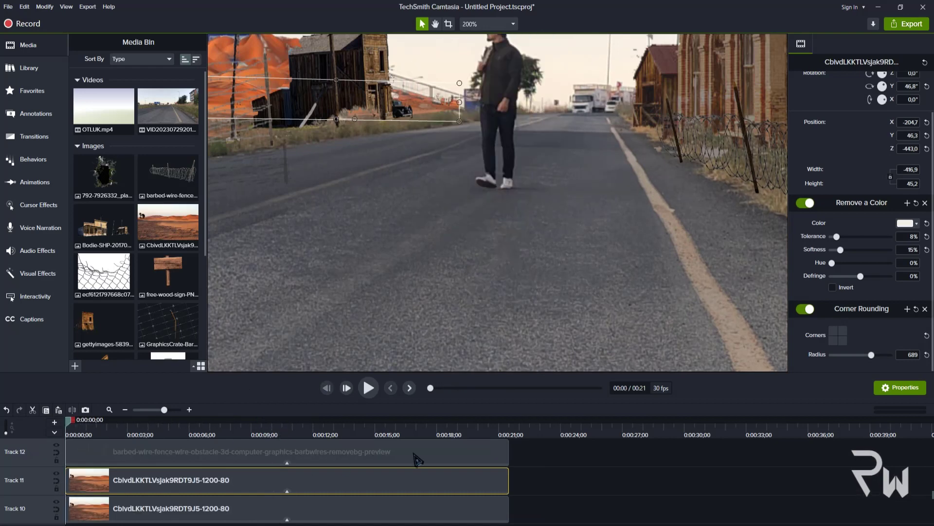
left_click_drag(460, 110, 422, 110)
scroll(413, 112, "down", 1)
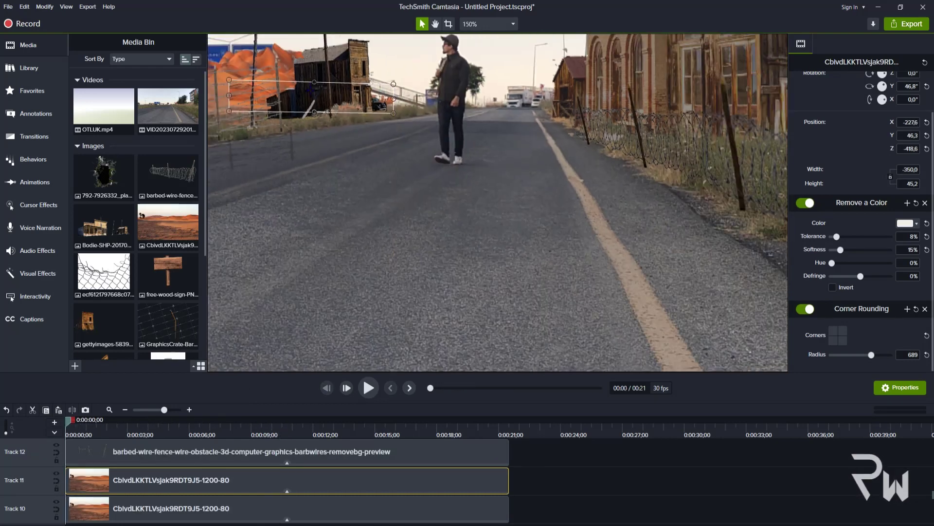
- Delete the dune strips on Tracks 10 and 9
left_click(435, 24)
left_click_drag(280, 48, 433, 133)
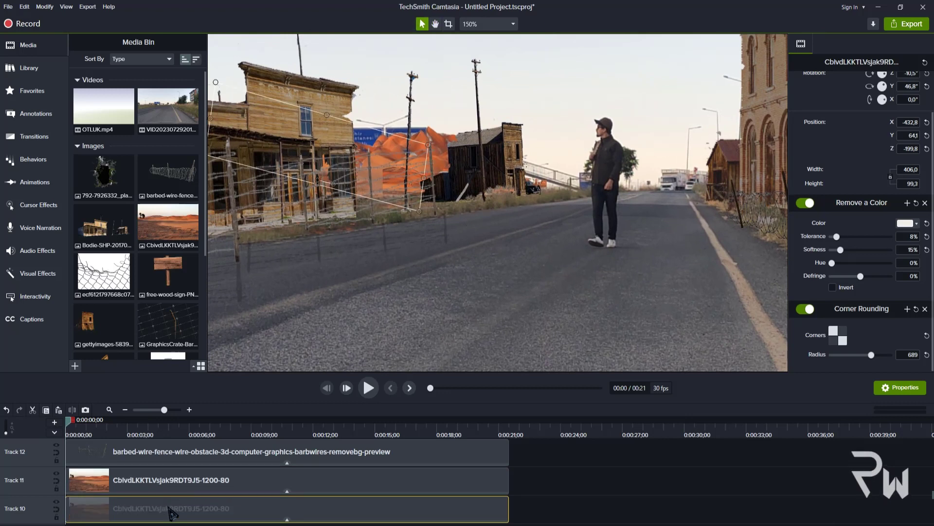
scroll(173, 509, "down", 1)
key("Delete")
left_click_drag(197, 496, 197, 497)
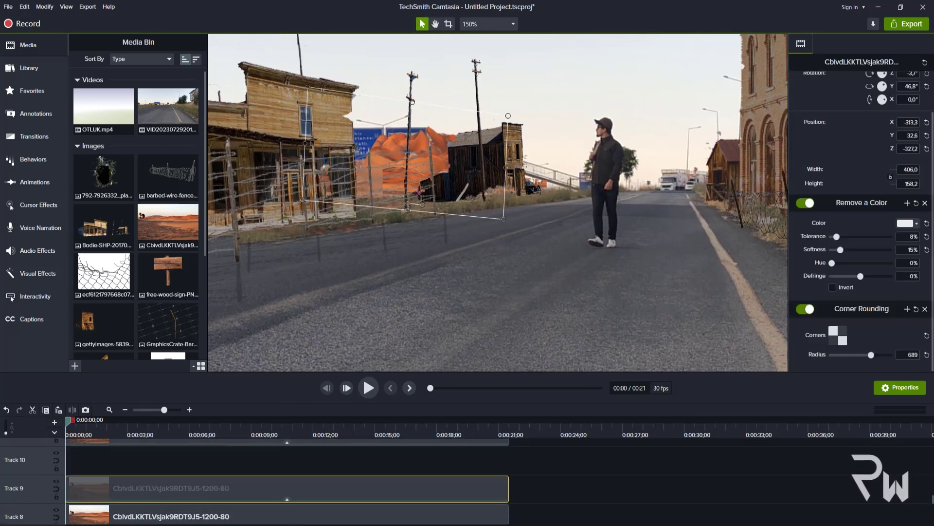
key("Delete")
key("ctrl+z")
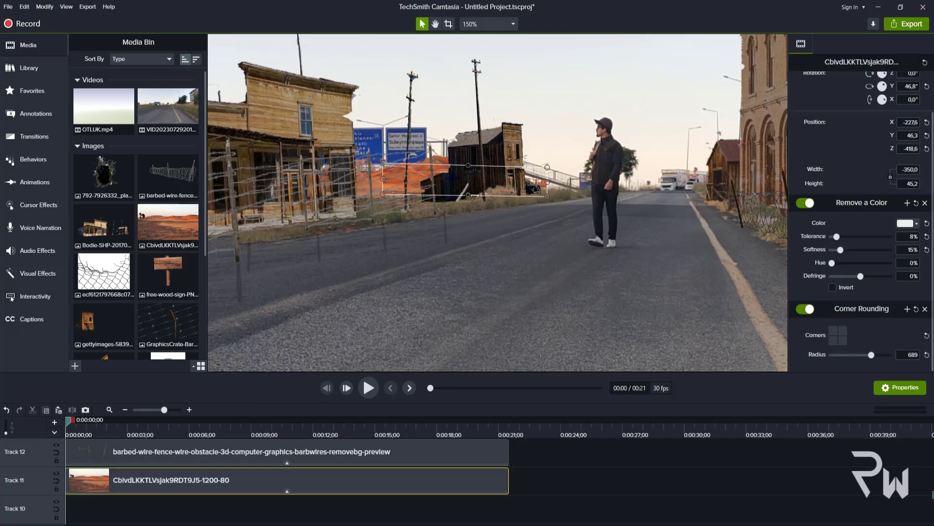
- Shift the low dune strip to about X -389.3, Y 36.0, Z -246.2 and bring it down from Track 11 to Track 9
key("ctrl+z")
key("ctrl+z")
scroll(173, 508, "down", 3)
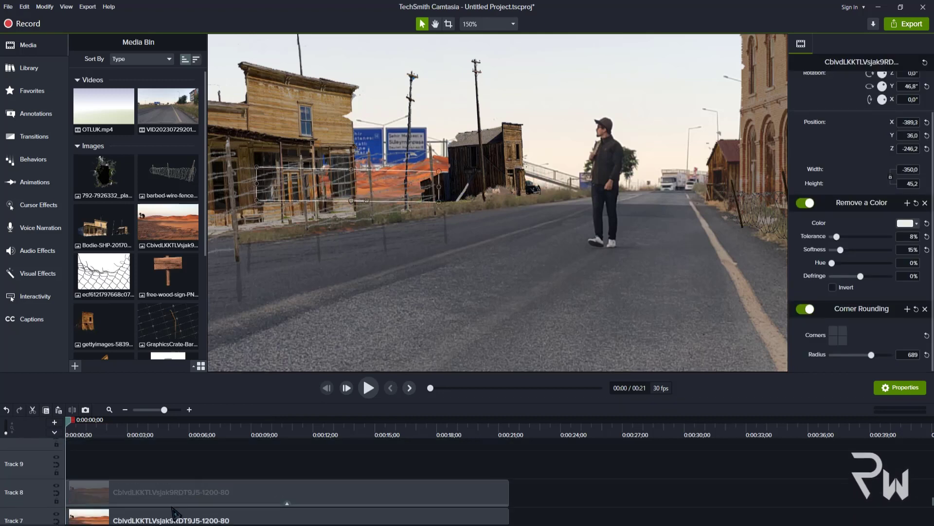
scroll(181, 497, "up", 1)
scroll(181, 497, "up", 1)
left_click_drag(154, 465, 132, 514)
scroll(136, 508, "down", 2)
- Delete the dune strip on Track 8
left_click(148, 490)
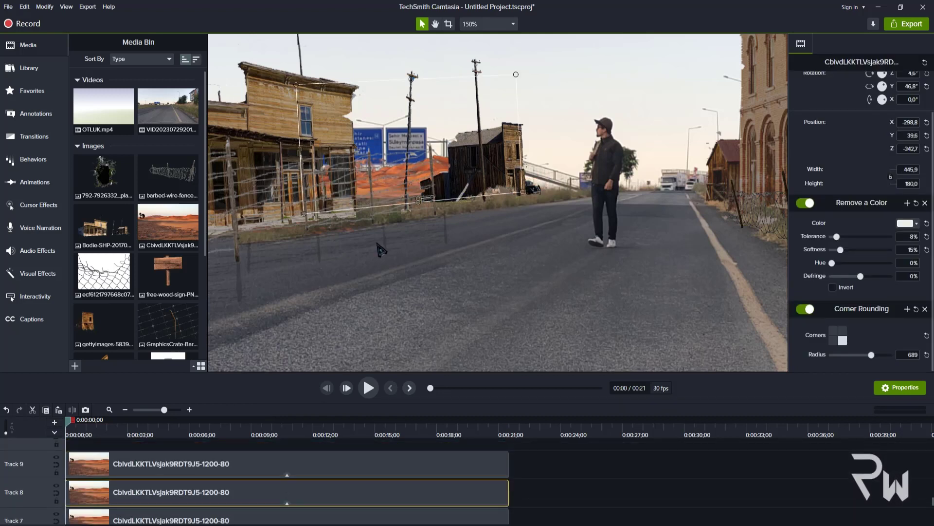
key("Delete")
scroll(265, 464, "down", 1)
left_click(327, 187)
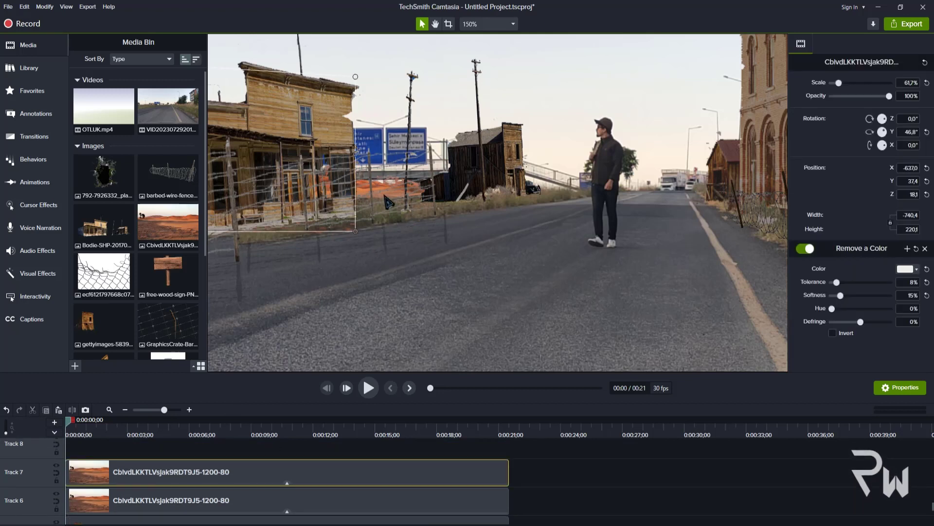
scroll(201, 470, "up", 1)
left_click(385, 189)
left_click(237, 169)
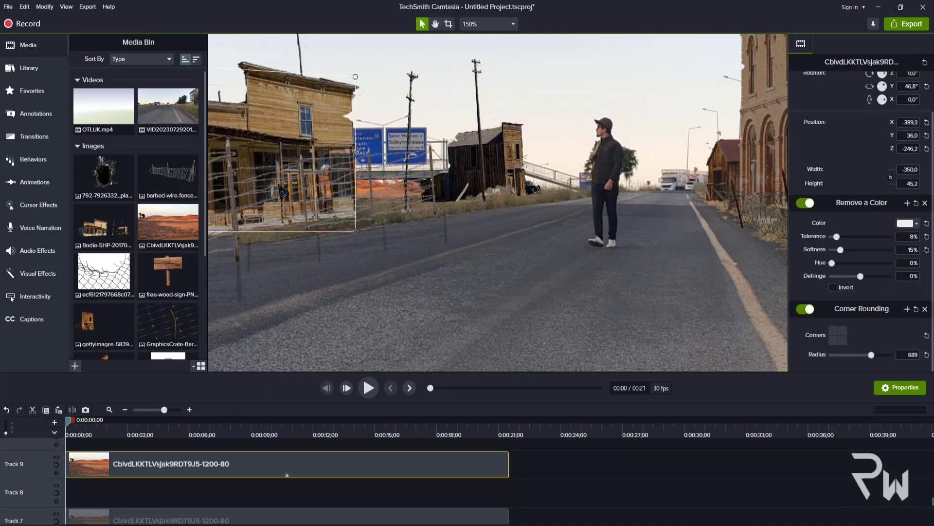
scroll(199, 482, "down", 4)
scroll(132, 467, "up", 4)
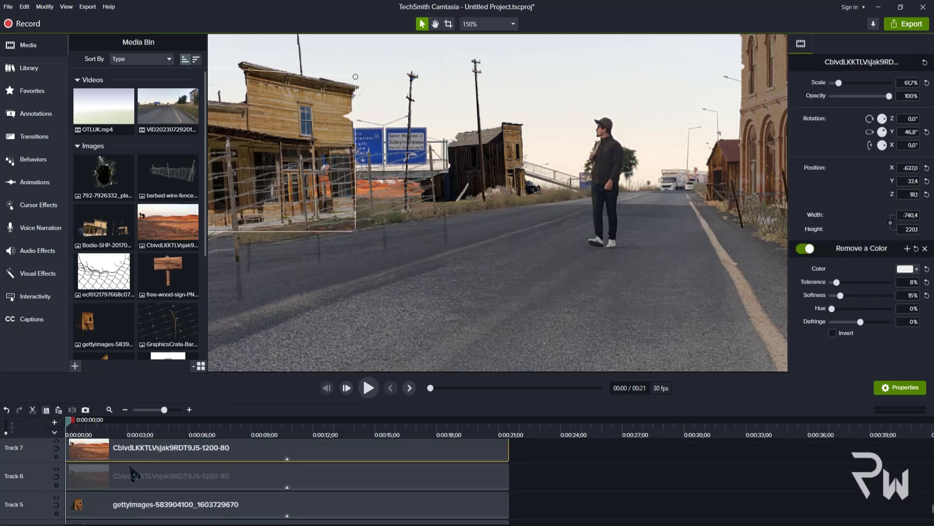
scroll(135, 484, "up", 10)
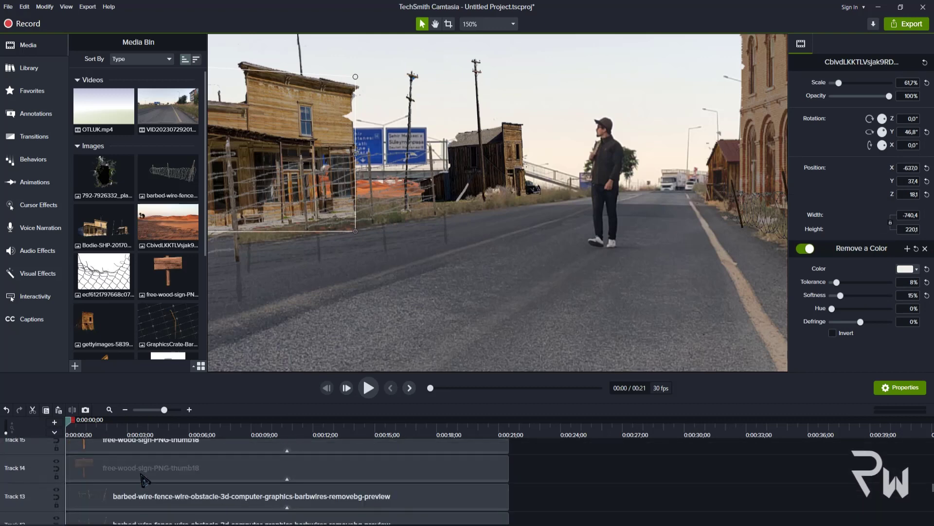
scroll(141, 474, "up", 3)
left_click(152, 499)
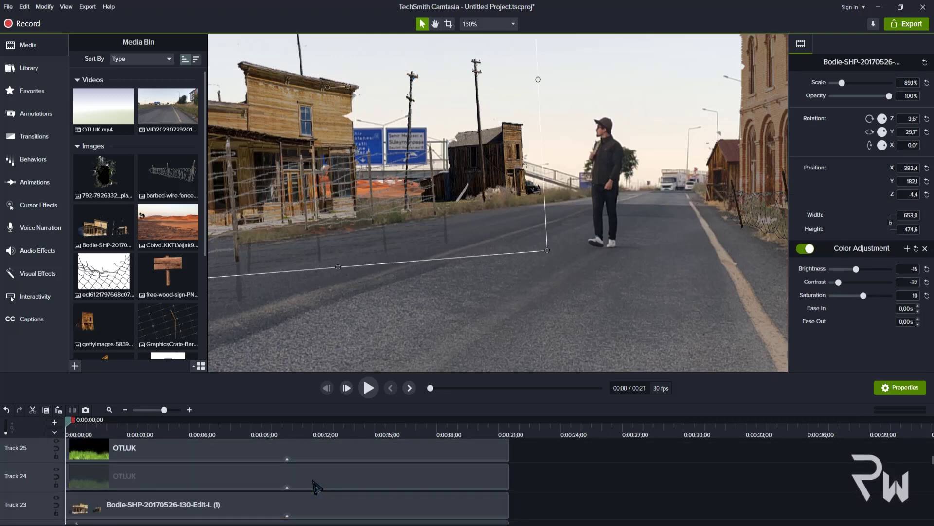
scroll(313, 486, "down", 10)
scroll(315, 492, "down", 4)
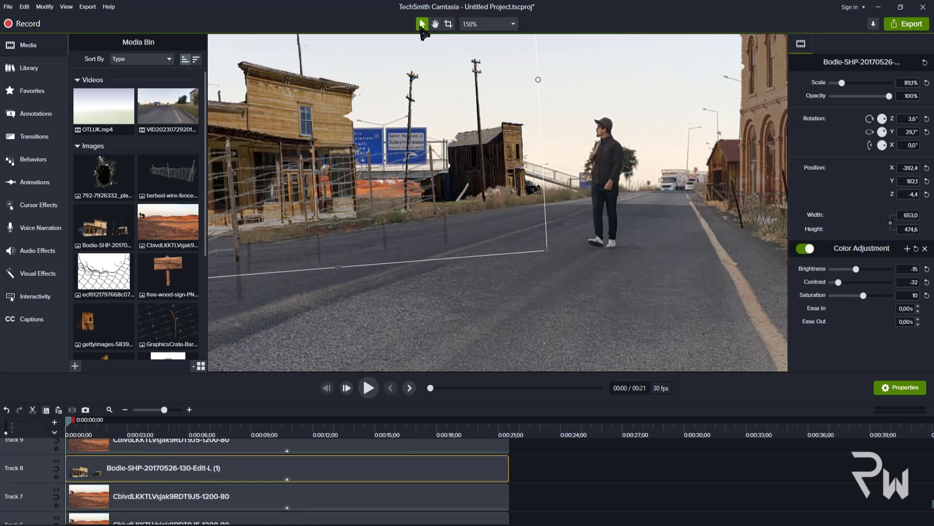
- Crop the Track 8 building copy to a narrow slice at the road-side end of its facade, about 39.0 wide and 403.5 high
left_click(448, 24)
left_click_drag(539, 83, 354, 130)
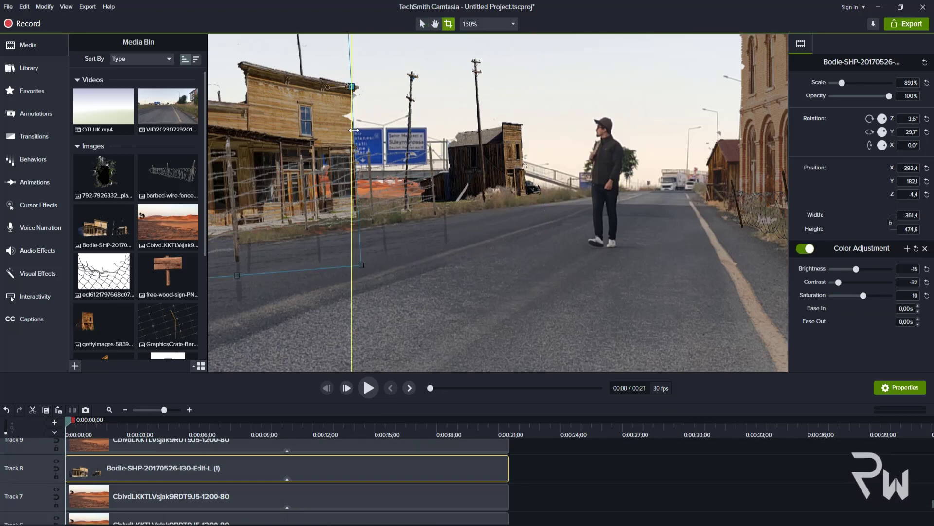
left_click(435, 23)
left_click_drag(312, 75, 447, 128)
left_click(422, 24)
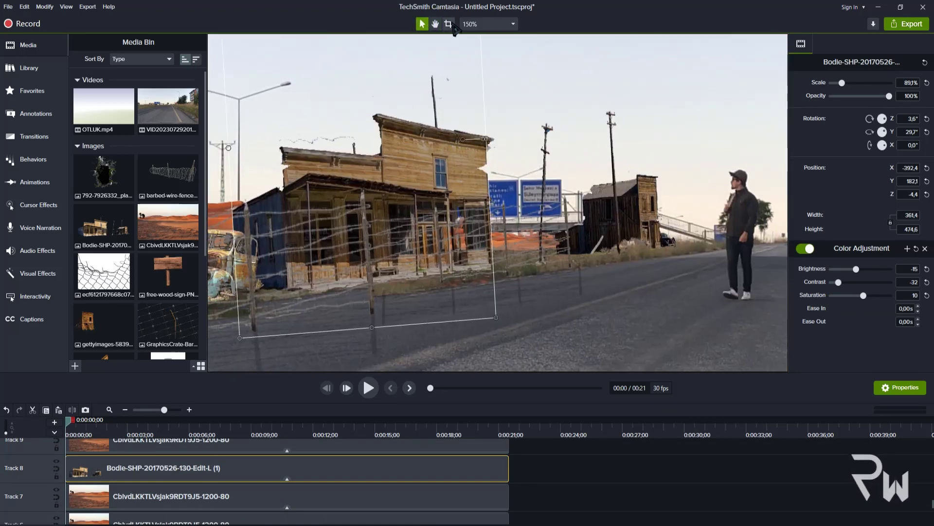
left_click(448, 24)
left_click(228, 150)
left_click(204, 472)
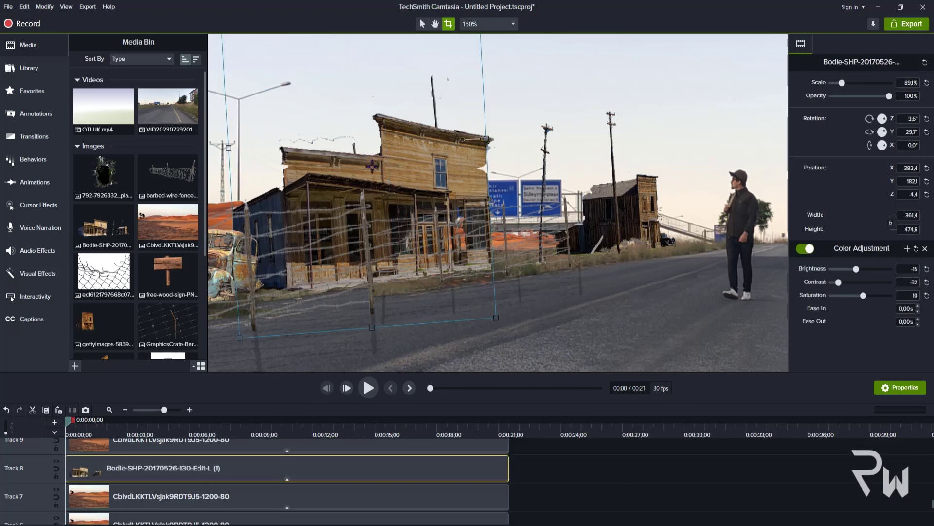
left_click_drag(229, 148, 460, 181)
left_click_drag(487, 321, 489, 265)
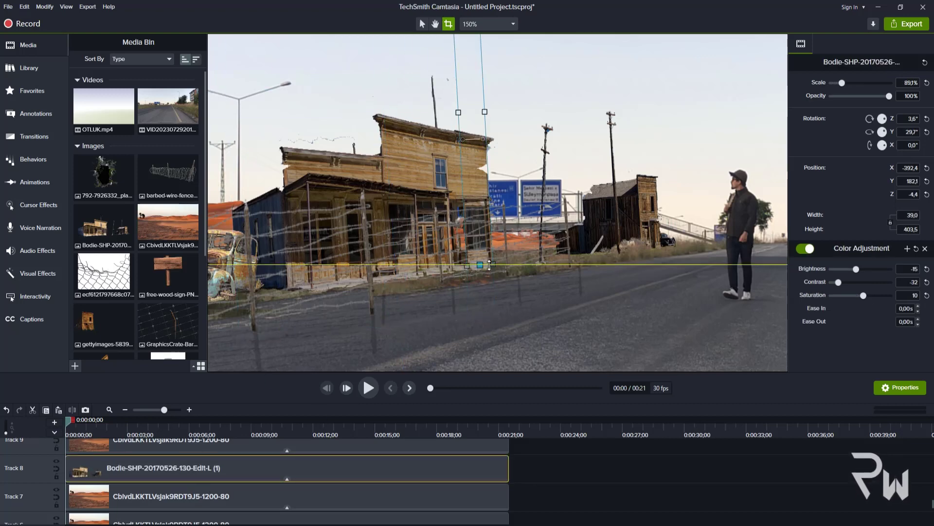
- Crop the building slice from above to 86.1 high and place it at about X -402.3, Y 202.4, Z 1.3
left_click(435, 25)
left_click_drag(440, 83, 441, 158)
left_click(423, 24)
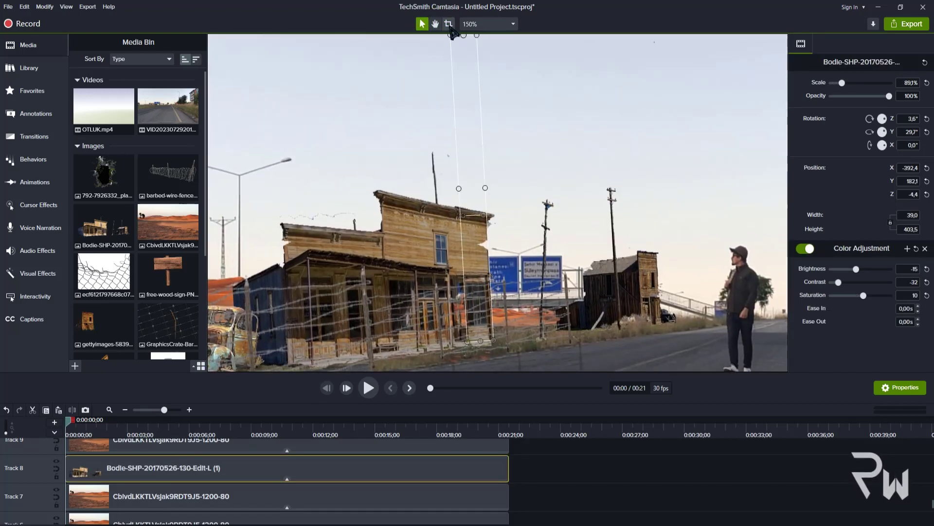
left_click(449, 24)
left_click_drag(463, 35, 467, 279)
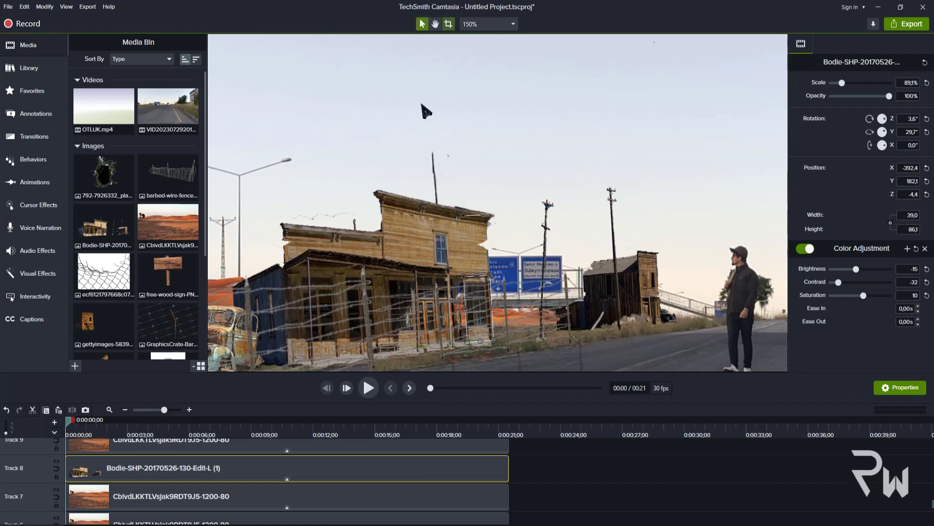
mouse_move(462, 215)
left_mouse_down()
mouse_move(446, 223)
mouse_move(474, 215)
mouse_move(392, 76)
mouse_move(439, 220)
mouse_move(455, 200)
left_mouse_up()
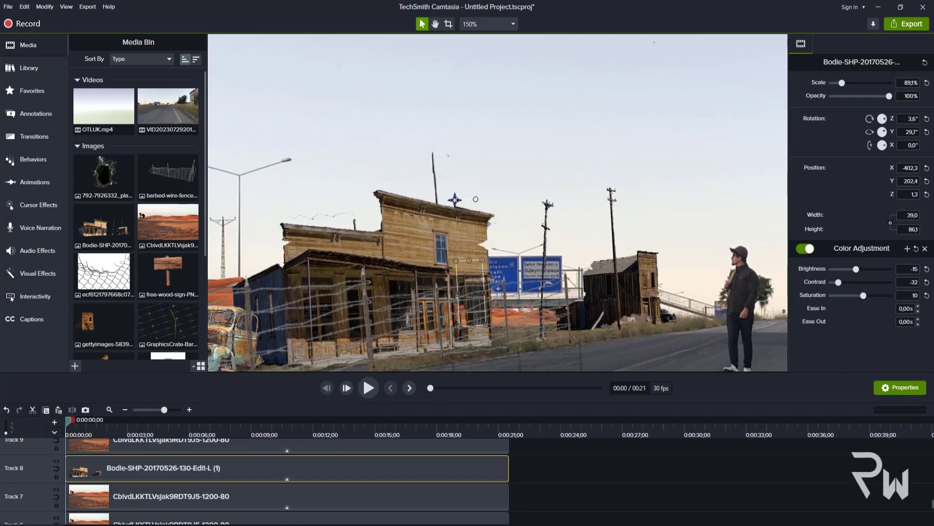
- Move every clip above Track 23 up one track and put the cropped building slice on Track 24
mouse_move(206, 471)
left_mouse_down()
mouse_move(637, 476)
mouse_move(584, 487)
mouse_move(574, 507)
left_mouse_up()
scroll(389, 460, "up", 5)
mouse_move(525, 458)
left_mouse_down()
mouse_move(247, 462)
mouse_move(129, 450)
left_mouse_up()
scroll(146, 480, "down", 3)
scroll(312, 481, "down", 3)
left_click_drag(563, 481, 562, 491)
left_click_drag(517, 462, 103, 455)
scroll(146, 468, "down", 3)
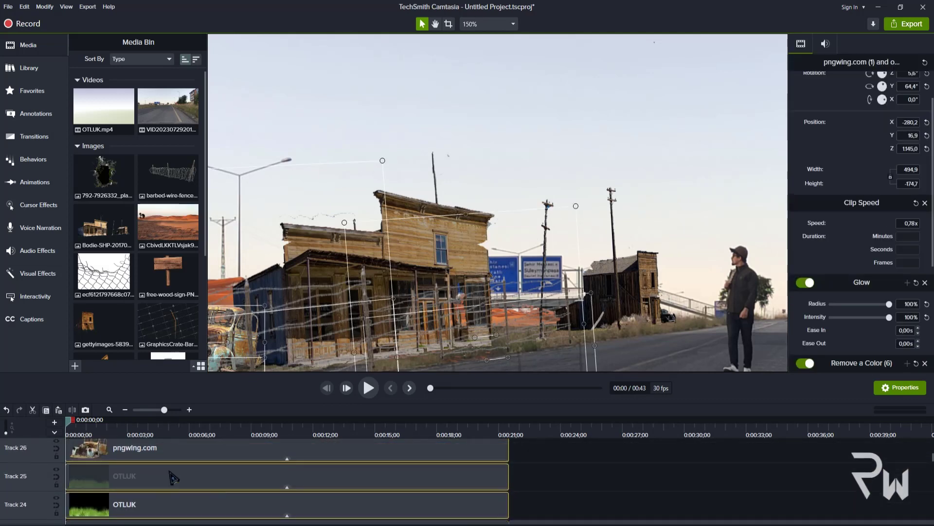
left_click_drag(632, 482, 122, 455)
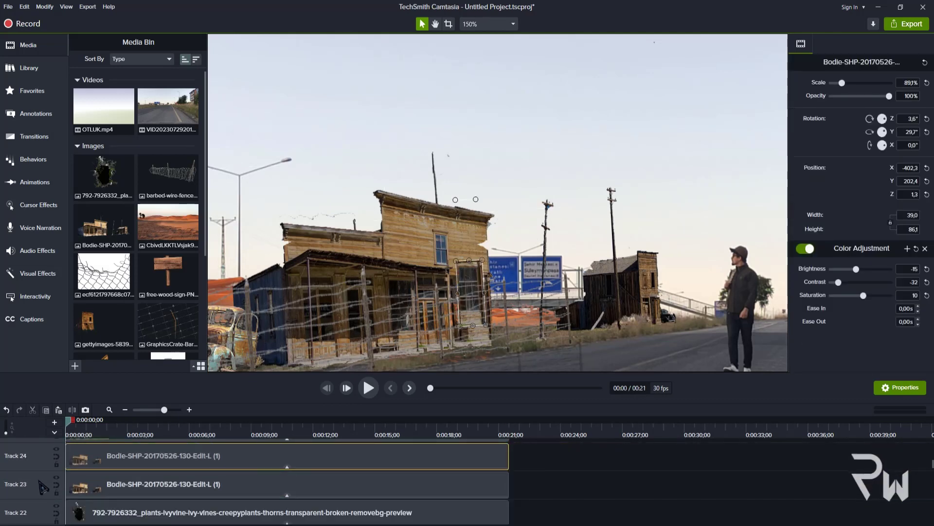
- Swap the two building clips so the cropped slice is on Track 23 and the full building on Track 24
left_click_drag(277, 457, 803, 483)
left_click_drag(433, 483, 432, 446)
left_click_drag(659, 484, 131, 482)
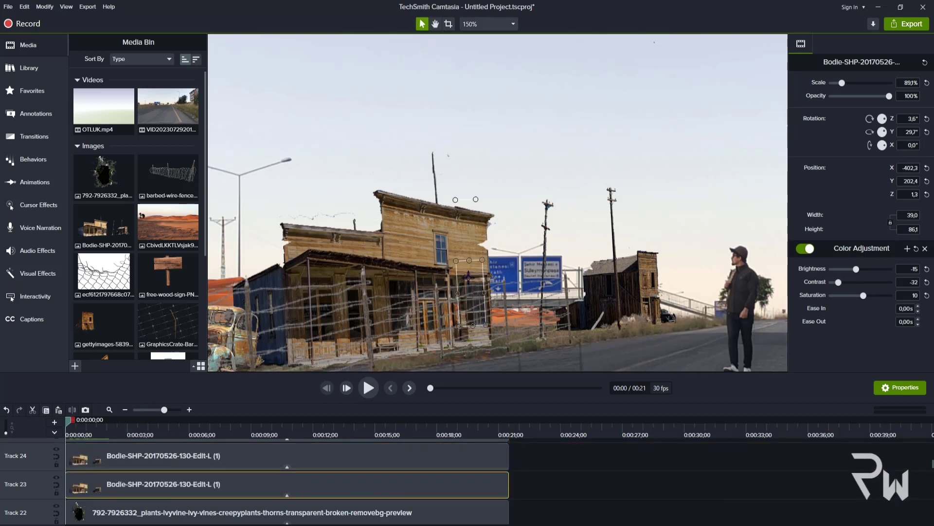
- Place the Track 23 slice at the facade's open end at about X -417.1, Y 179.9, Z 9.8, and adjust its upper and lower edges
left_click_drag(455, 199, 444, 215)
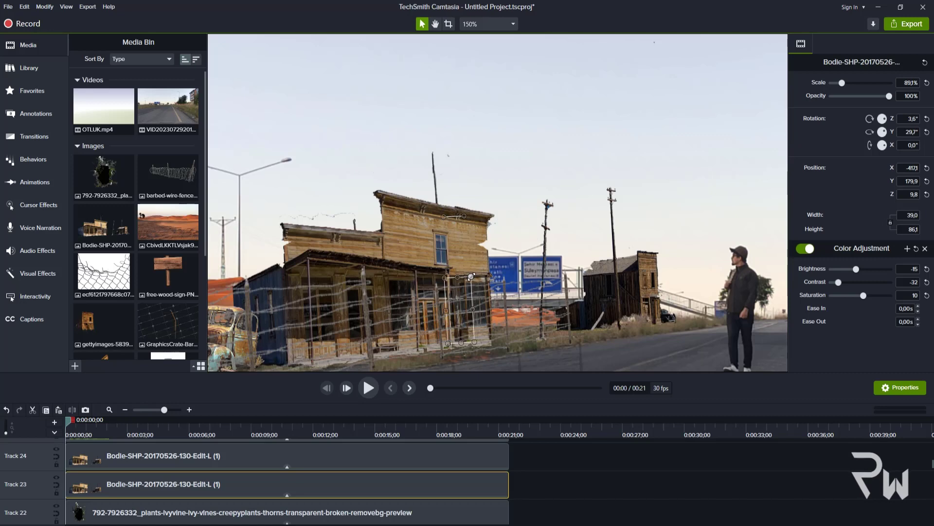
left_click_drag(471, 276, 475, 265)
left_click(448, 23)
left_click_drag(462, 354, 467, 344)
left_click(528, 454)
scroll(530, 268, "down", 3)
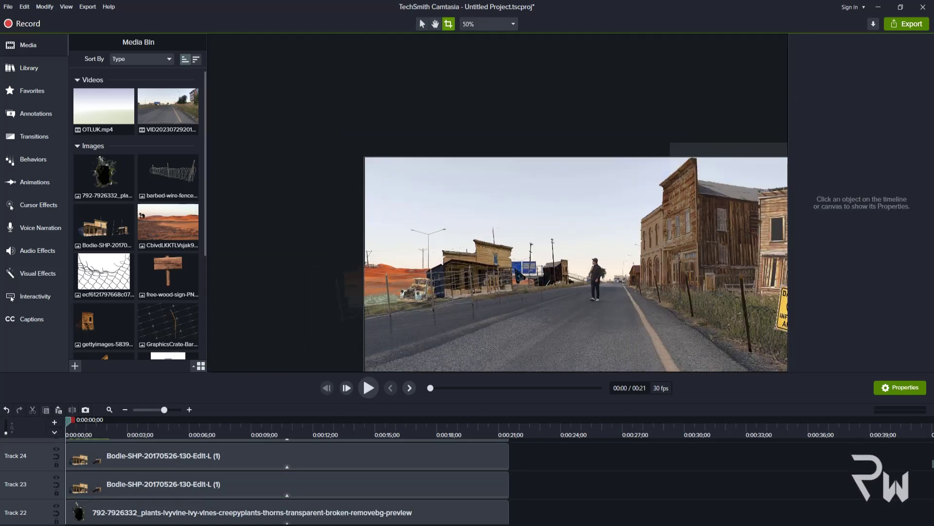
- Recentre the canvas and play the composite from the start to review the buildings
left_click(436, 25)
left_click_drag(564, 365, 417, 288)
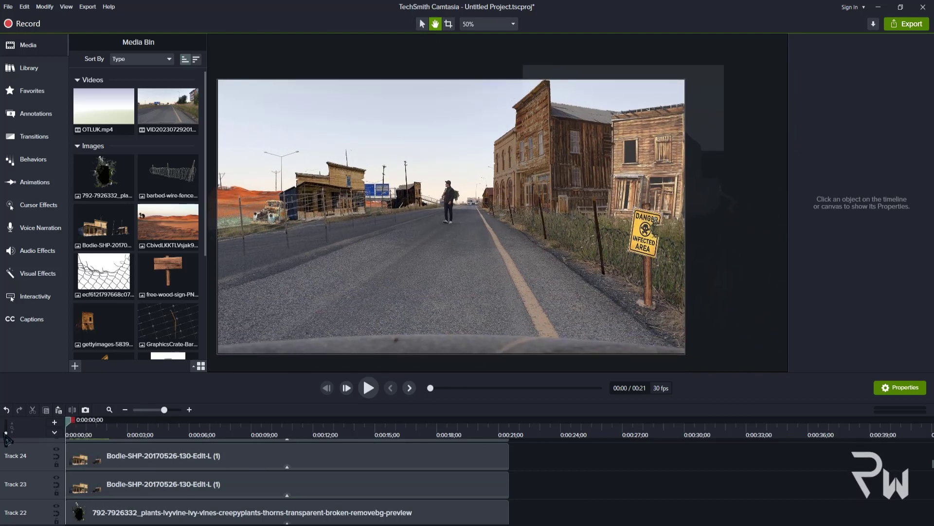
left_click(369, 388)
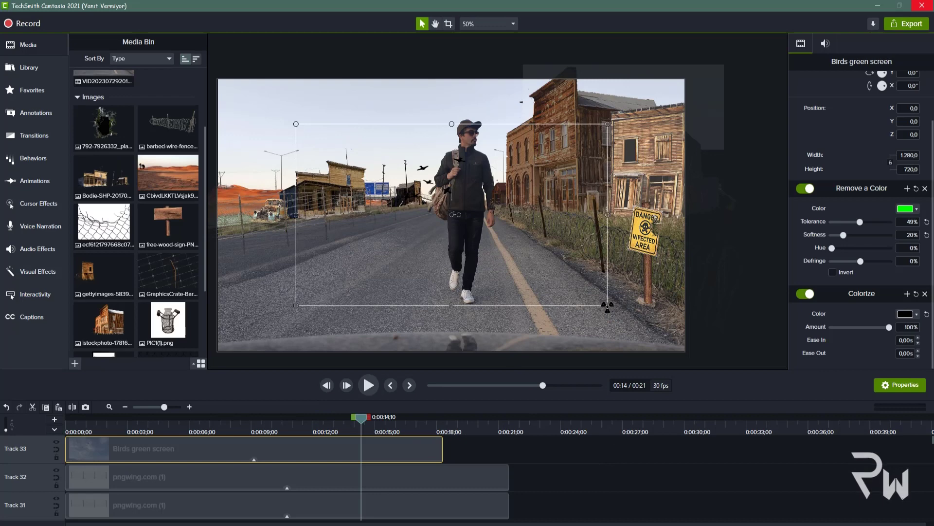
- Scale the Birds green screen clip to 496.8 wide, crop it to 122.1 high and place it over the dunes at about X -785.7, Y 197.7
left_click_drag(607, 306, 417, 194)
left_click_drag(356, 158, 281, 145)
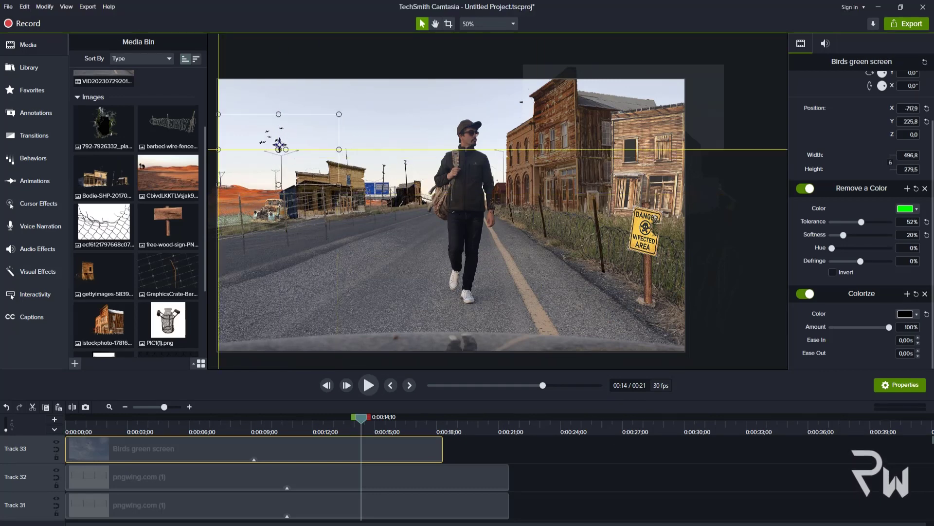
key("space")
key("space")
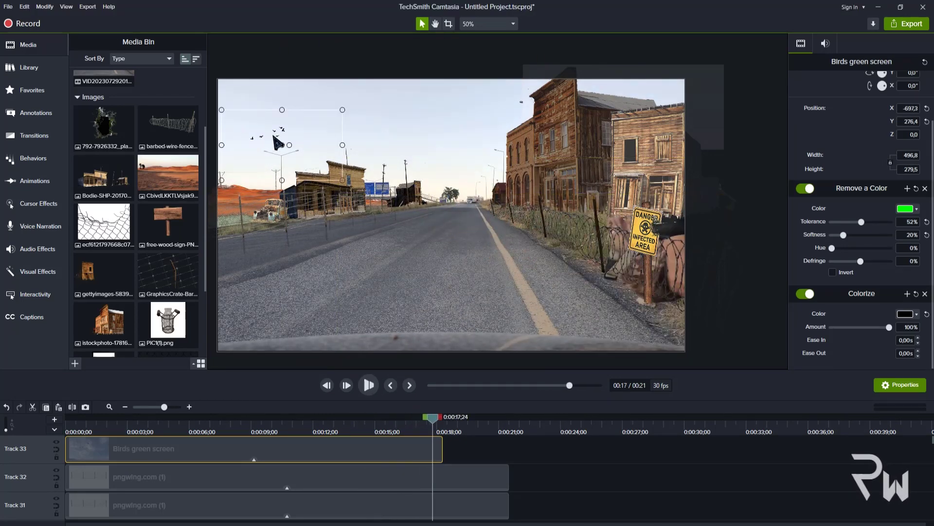
left_click_drag(282, 114, 258, 165)
key("space")
- Cut the Birds green screen clip at 0:00:03;12, delete its opening part and move the remainder to the start of Track 33
left_click_drag(580, 385, 397, 385)
left_click_drag(72, 417, 140, 438)
left_click(118, 454)
key("s")
left_click(119, 452)
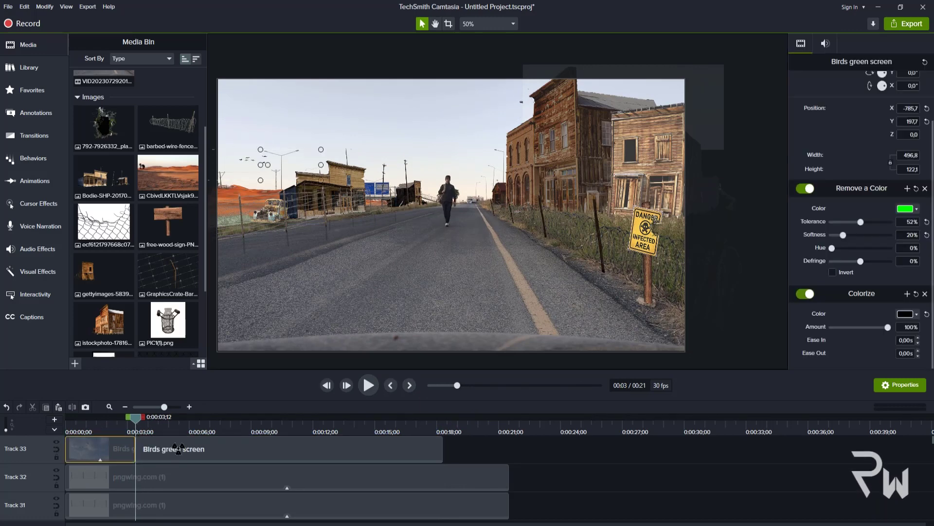
key("Delete")
left_click(178, 448)
left_click_drag(149, 449, 24, 458)
- Play the composite from the start to check the flying birds
left_click(66, 420)
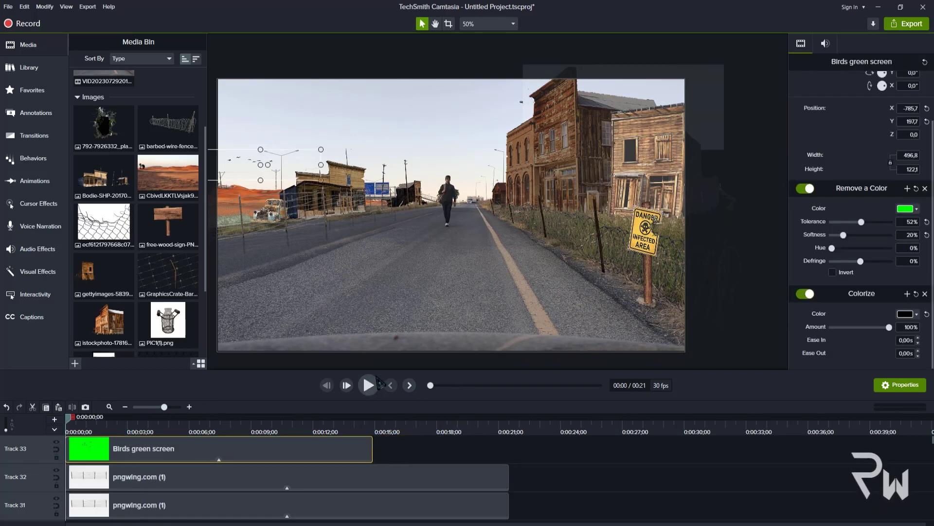
left_click(369, 387)
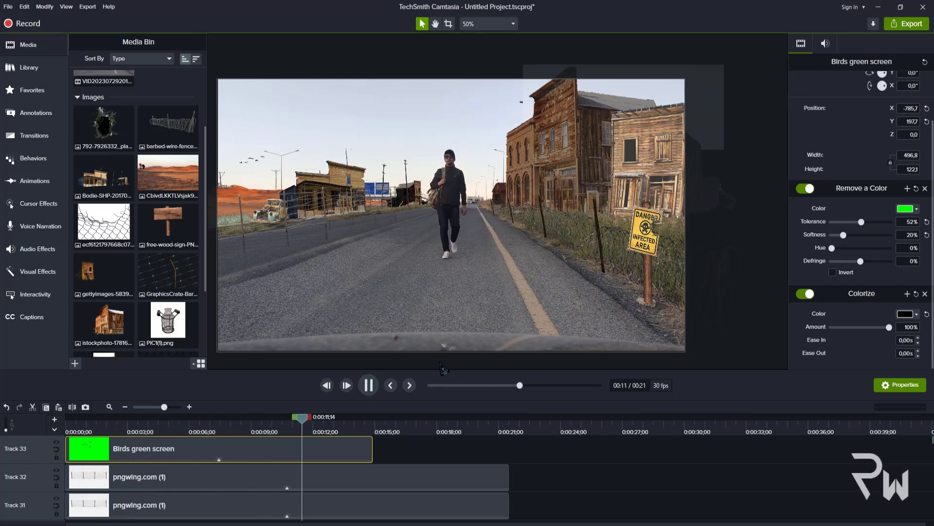
left_click(368, 387)
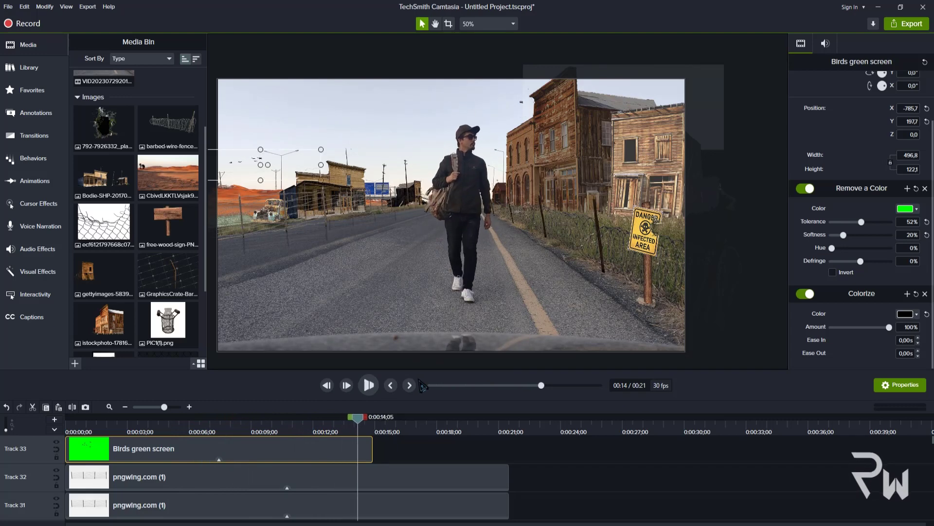
- At 0:00:07;03, rotate the roadside fence's faint shadow clip on Track 31 to about -18.4° around X
left_click(524, 284)
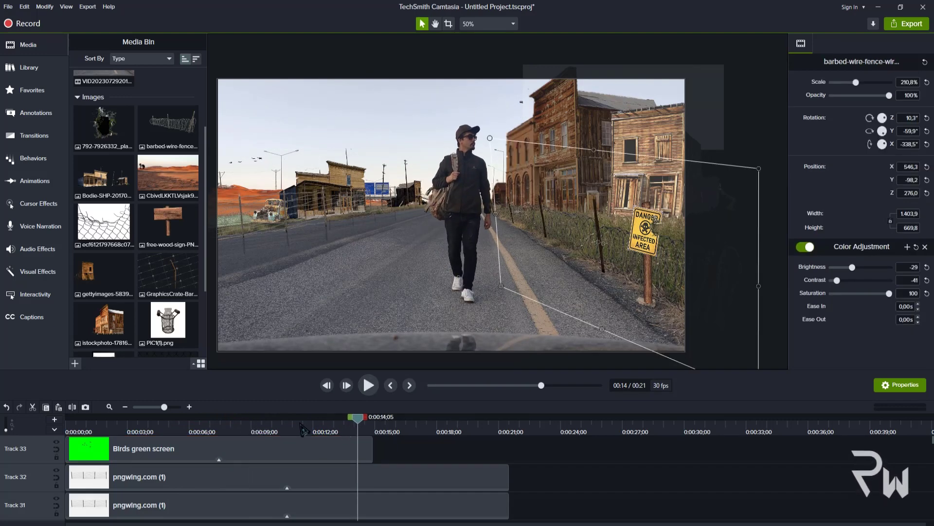
left_click_drag(302, 430, 201, 445)
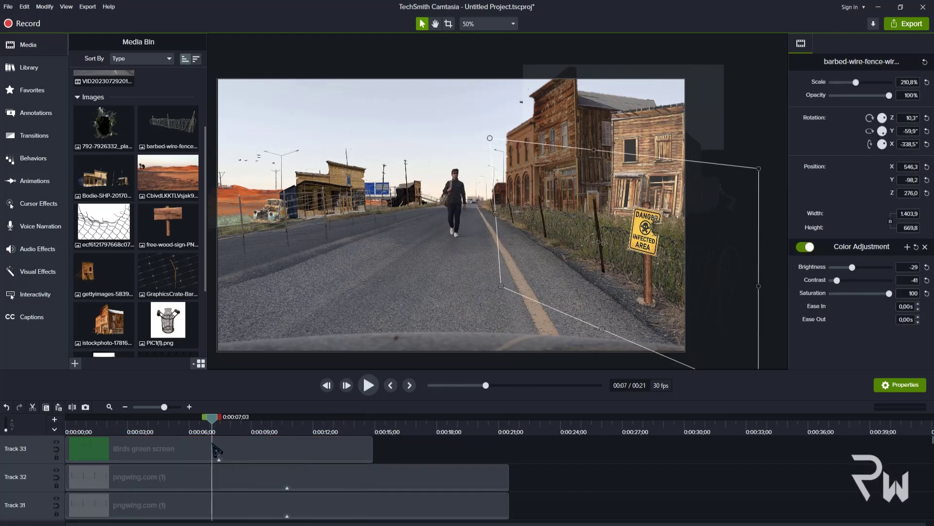
left_click(285, 240)
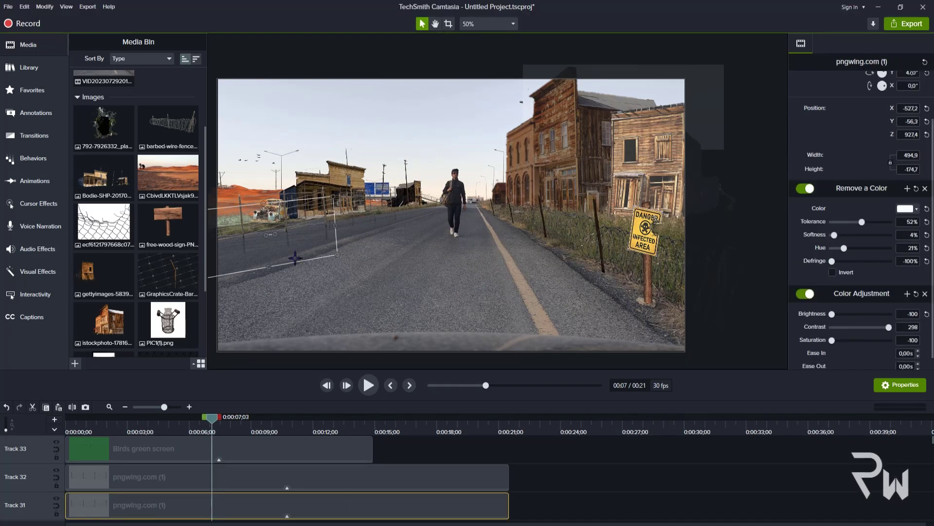
scroll(294, 258, "up", 3)
left_click(436, 24)
left_click_drag(397, 151, 530, 142)
left_click(423, 24)
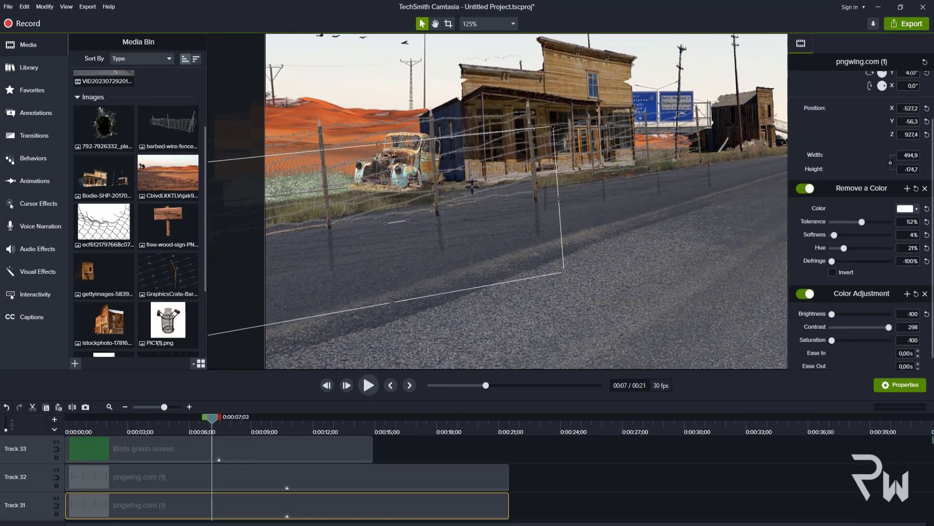
scroll(861, 124, "up", 2)
mouse_move(883, 145)
left_mouse_down()
mouse_move(916, 117)
mouse_move(889, 142)
left_mouse_up()
left_click_drag(890, 162, 902, 156)
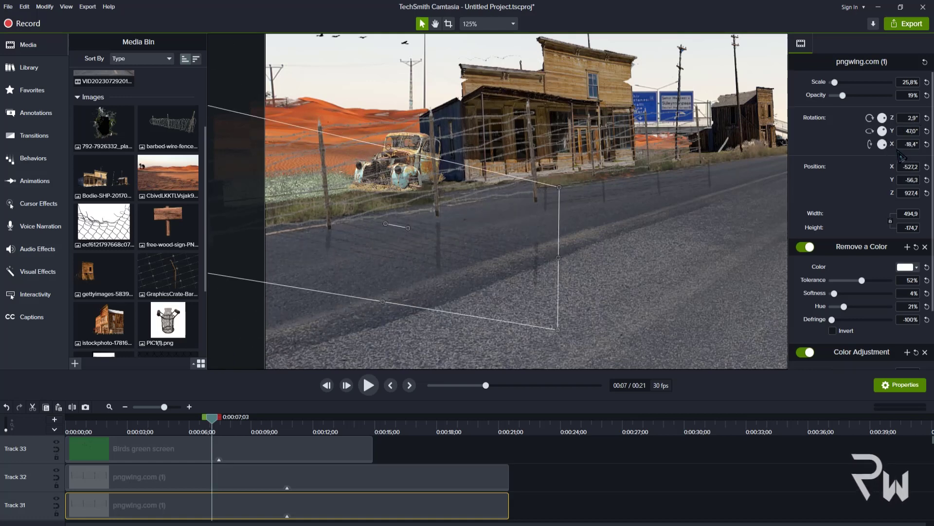
- Crop the Track 31 fence shadow to 56.6 high and align it under the posts at Z rotation 20.1°, position about X -527.8, Y -54.8, Z 927.5
left_click(448, 23)
left_click_drag(389, 147, 397, 267)
left_click(422, 23)
mouse_move(388, 218)
left_mouse_down()
mouse_move(395, 218)
mouse_move(387, 219)
left_mouse_up()
left_click_drag(547, 214, 558, 214)
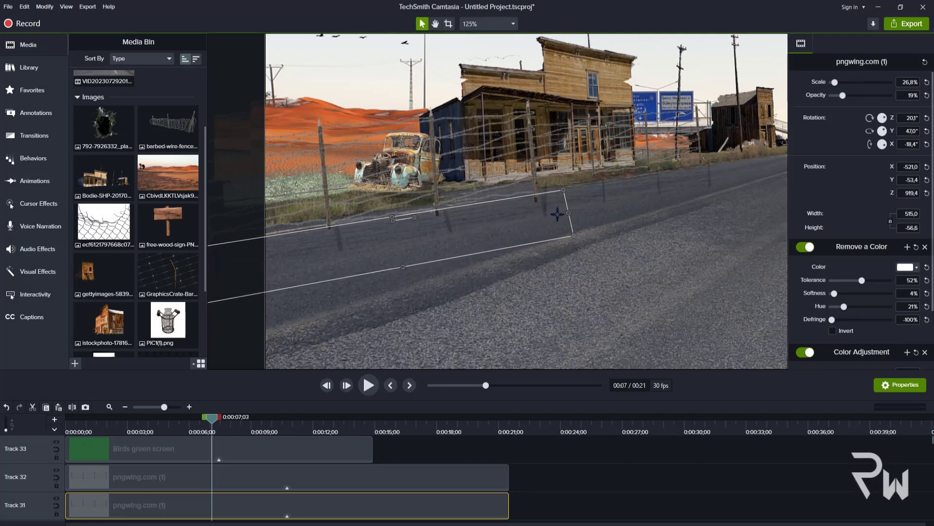
left_click_drag(392, 220, 385, 222)
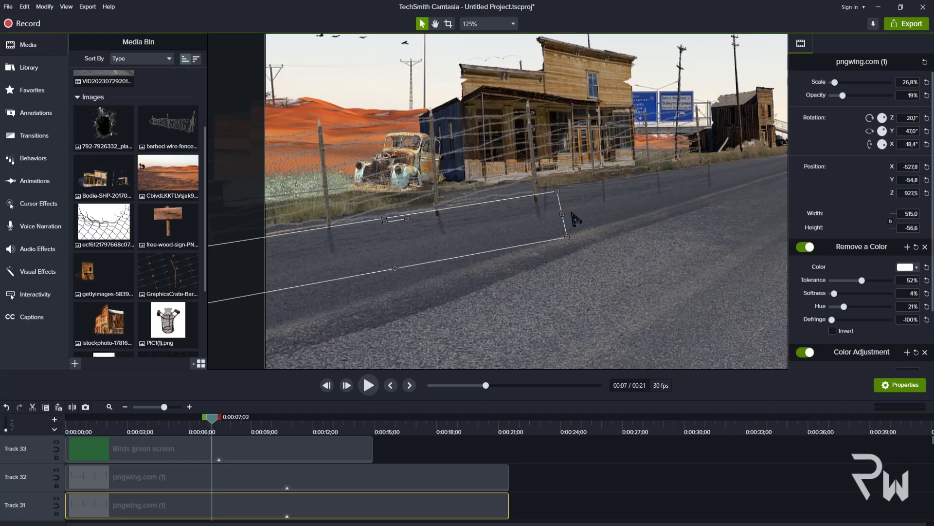
key("space")
key("space")
- Examine the wooden building layers and the sky patch behind their roofline to find which clip covers the background
scroll(545, 142, "down", 5)
left_click(436, 23)
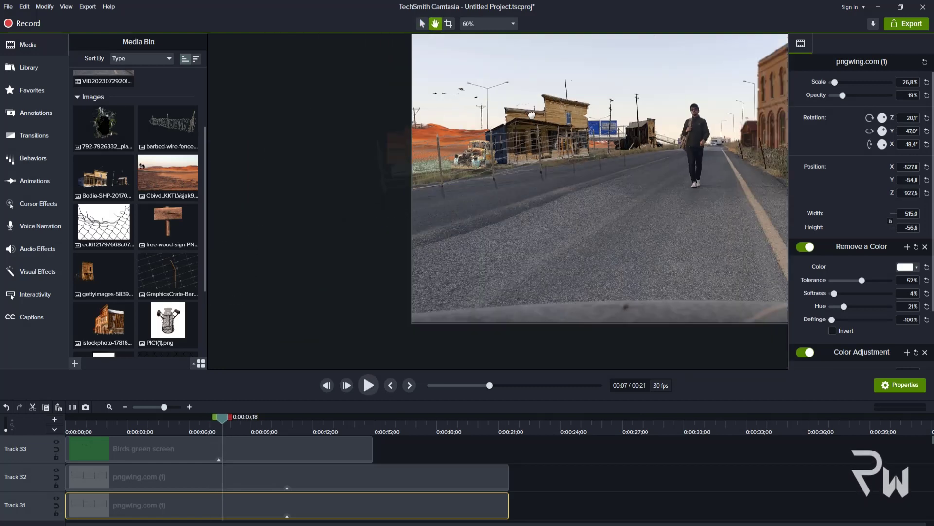
left_click_drag(536, 106, 351, 135)
left_click_drag(435, 139, 439, 169)
scroll(433, 152, "down", 1)
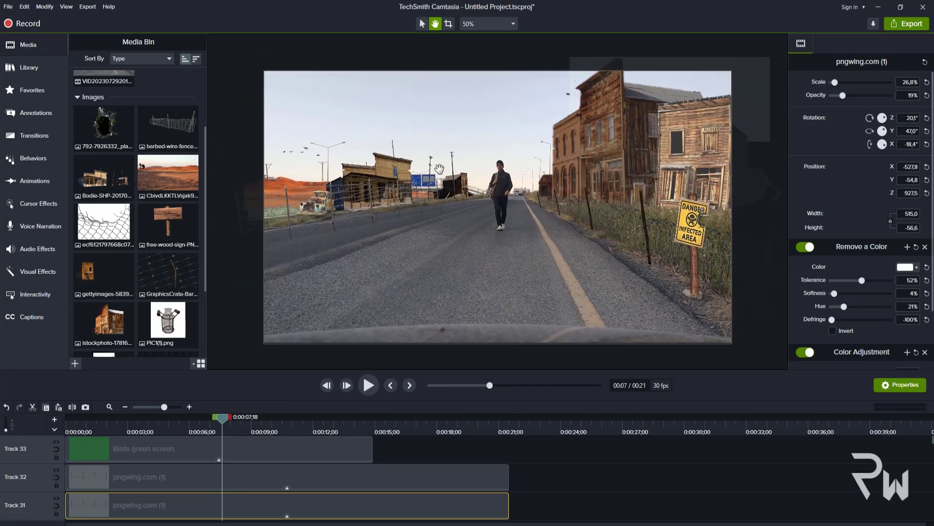
left_click(422, 23)
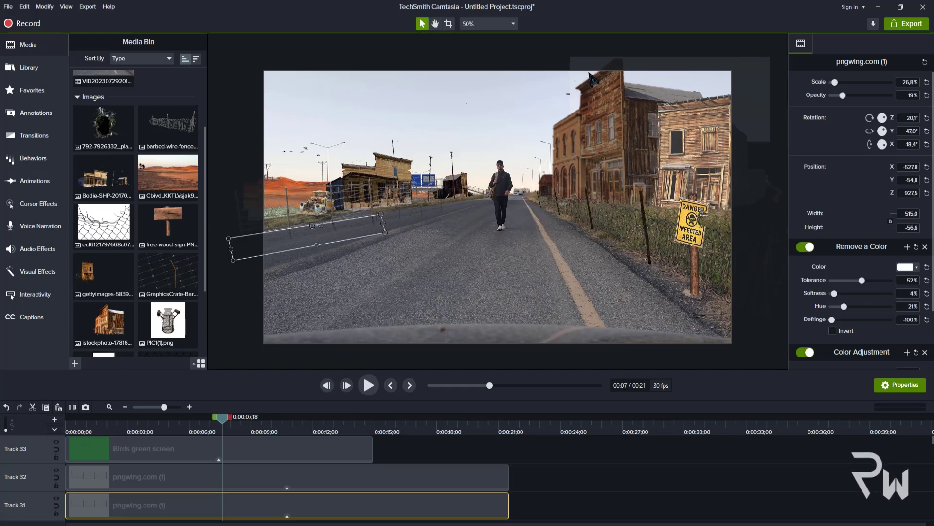
scroll(594, 80, "up", 3)
left_click(730, 87)
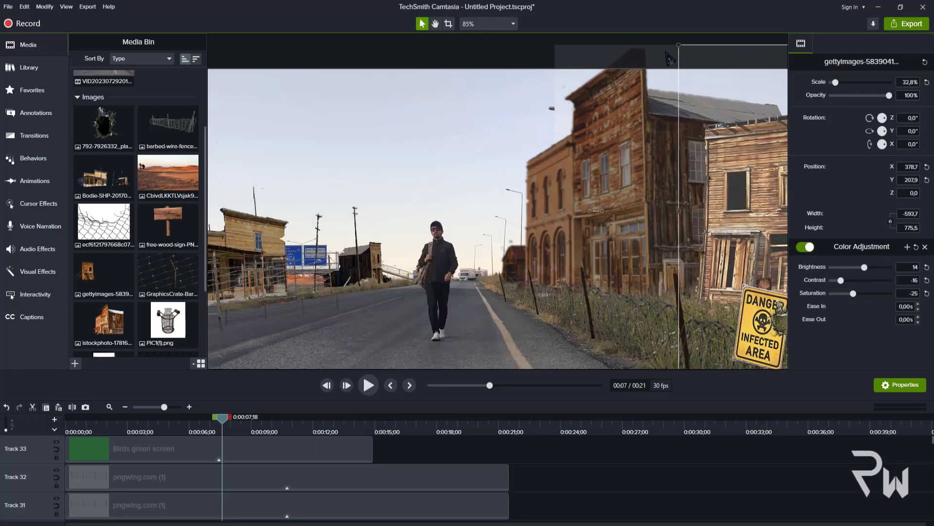
left_click(556, 64)
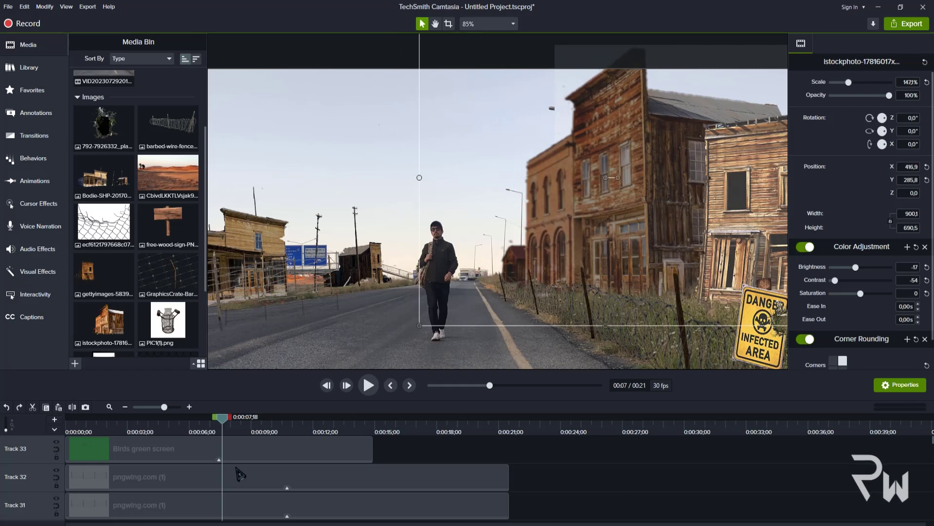
scroll(271, 459, "down", 5)
scroll(217, 476, "down", 7)
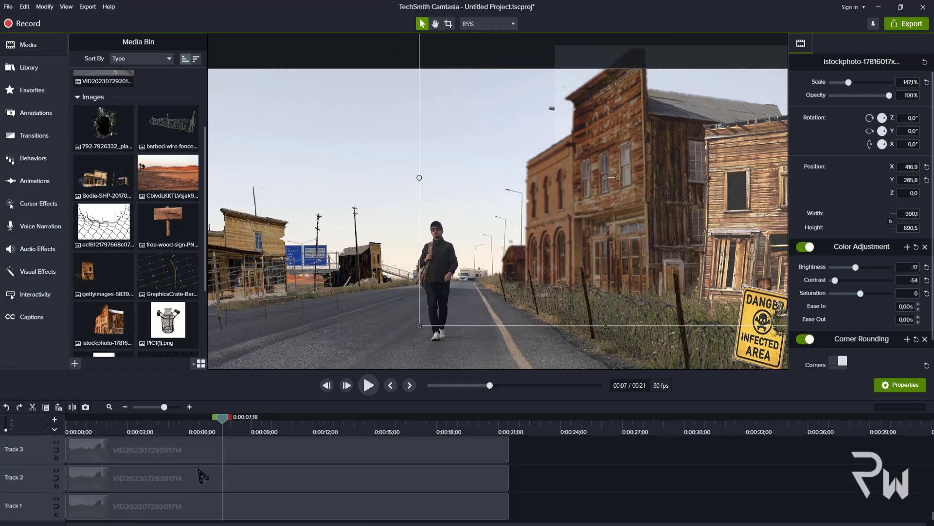
- Try to enlarge the road-footage sky patch on Track 2 across the sky, and undo the resizing
left_click(185, 456)
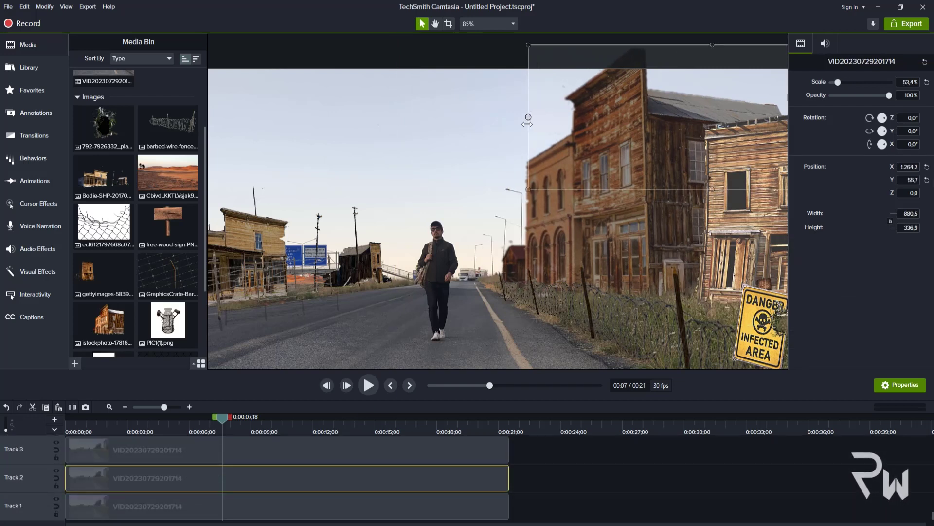
left_click(520, 110)
left_click(542, 111)
left_click(292, 474)
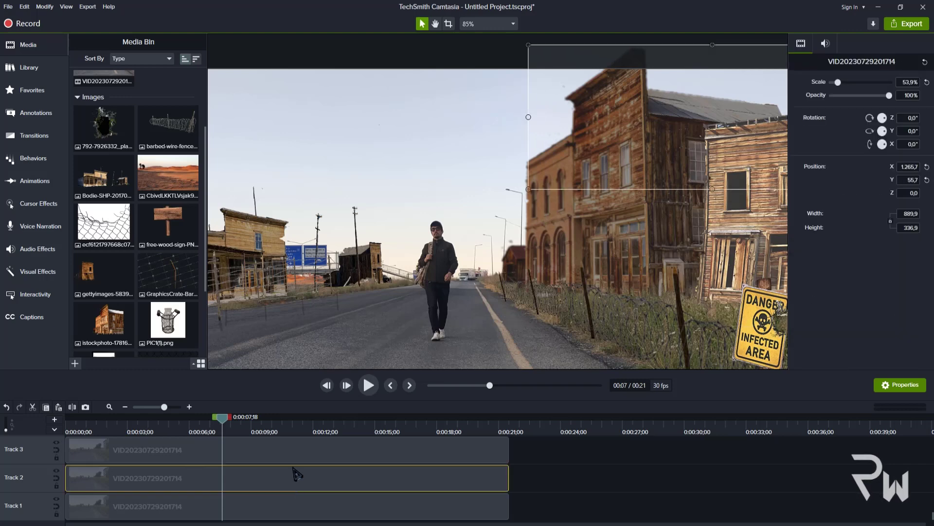
scroll(558, 114, "down", 7)
scroll(558, 115, "up", 5)
left_click_drag(536, 120, 439, 125)
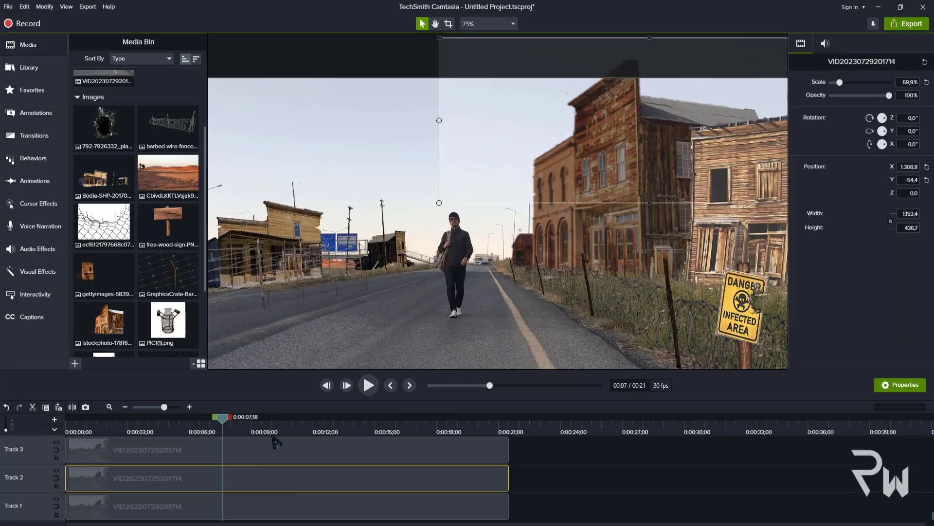
key("ctrl+z")
key("ctrl+z")
- Move the Track 2 road-footage patch to about X -694.9, Y 163.3 and widen its crop to 1920 by 990.7
left_click(450, 25)
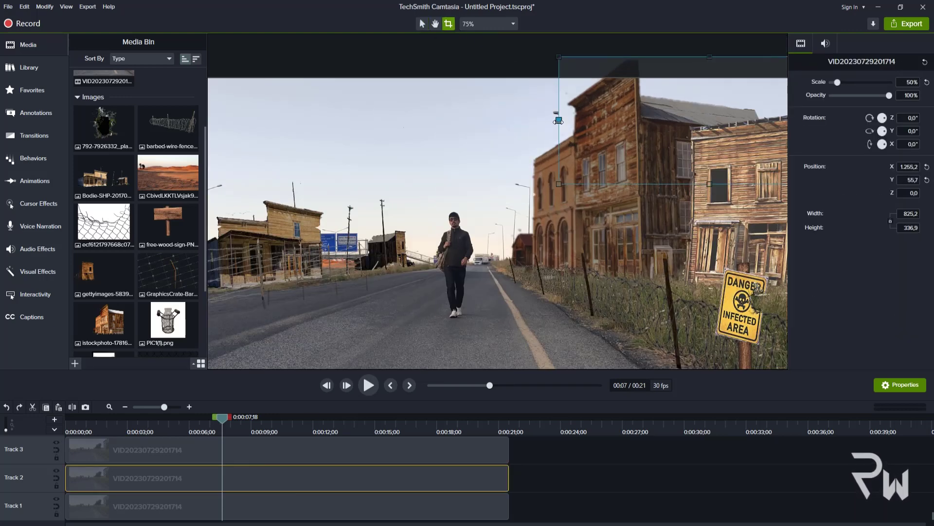
scroll(676, 130, "down", 1)
left_click(779, 152)
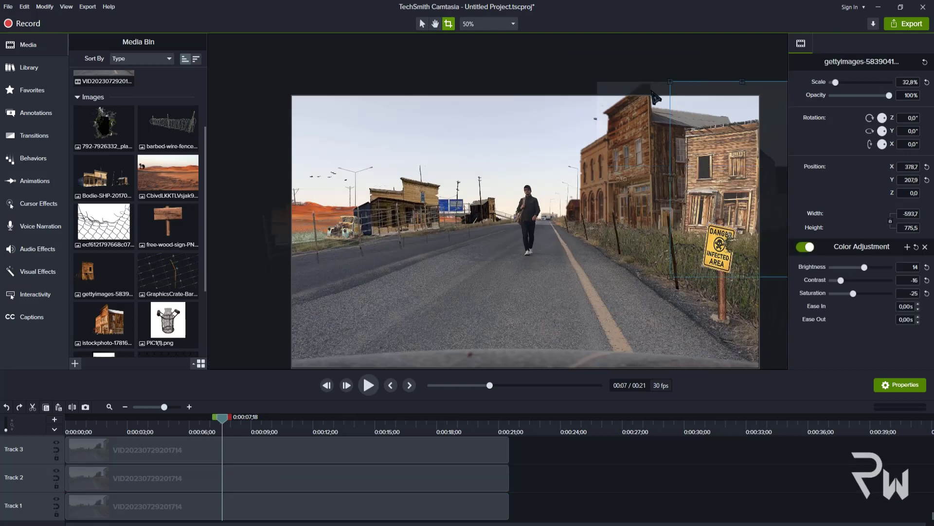
left_click(670, 78)
left_click(701, 85)
left_click(696, 74)
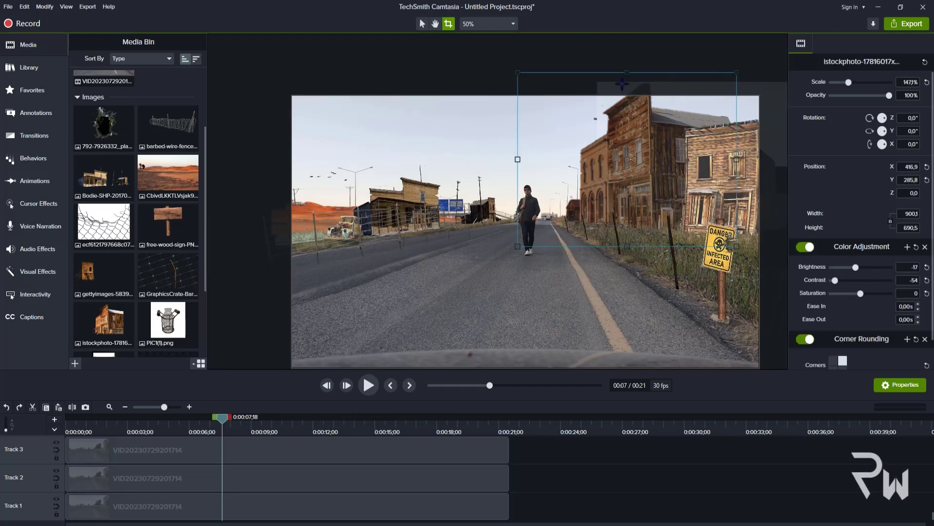
left_click(218, 470)
scroll(680, 140, "down", 1)
left_click_drag(756, 179, 826, 386)
scroll(551, 112, "up", 2)
left_click_drag(571, 68, 453, 134)
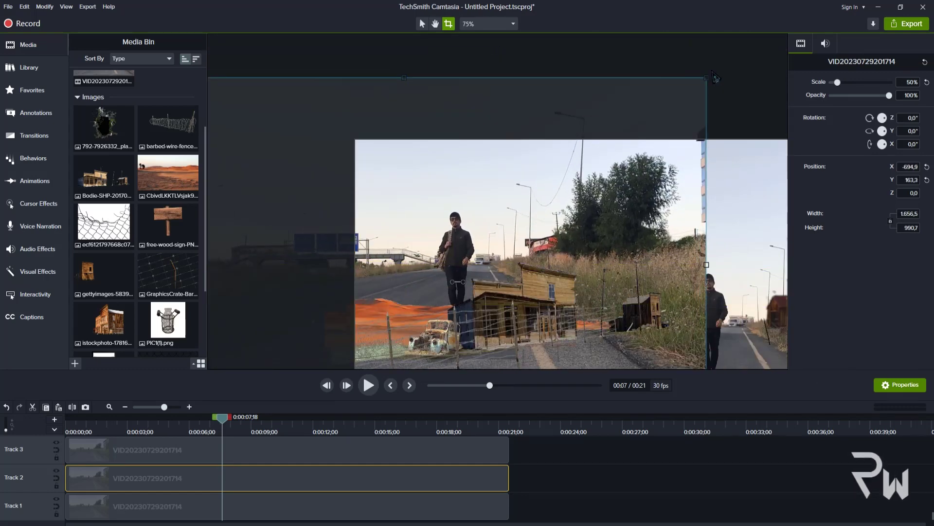
left_click_drag(706, 78, 844, 16)
scroll(535, 192, "down", 4)
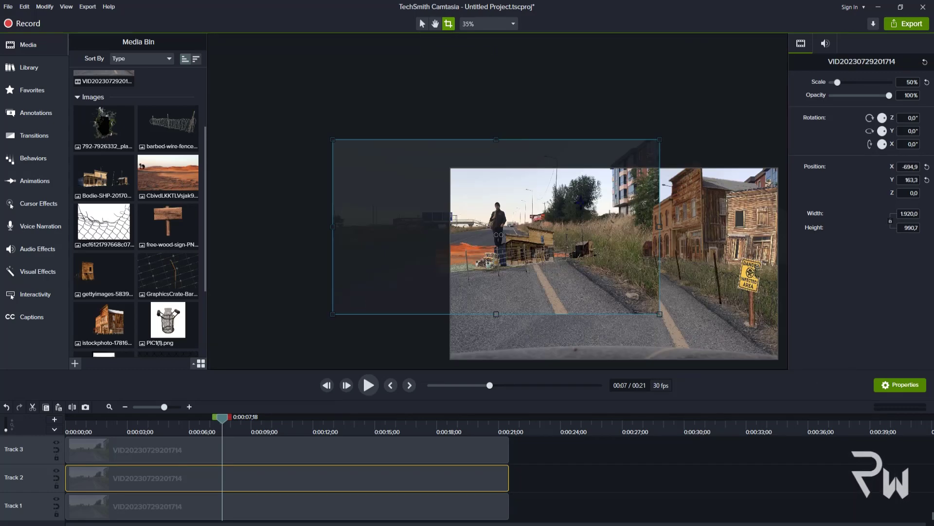
- Crop the Track 2 road clip to a 1415.2 by 202.1 sky strip and place it behind the rooftops at about X 478.7, Y 83.8
left_click_drag(659, 314, 574, 175)
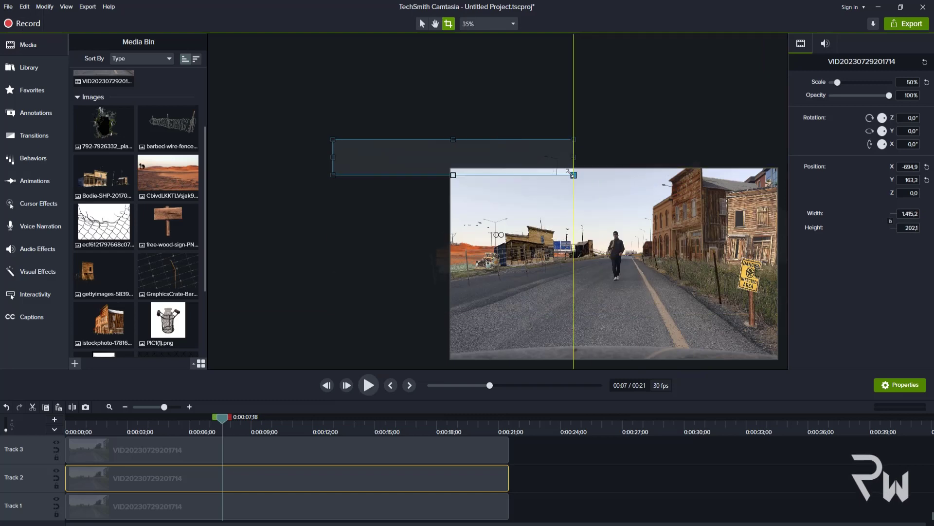
left_click(422, 24)
left_click_drag(487, 161, 686, 175)
- Crop the Track 2 sky strip from its open-sky end to 465.2 wide so it sits only behind the wooden buildings
left_click(434, 23)
scroll(610, 210, "up", 3)
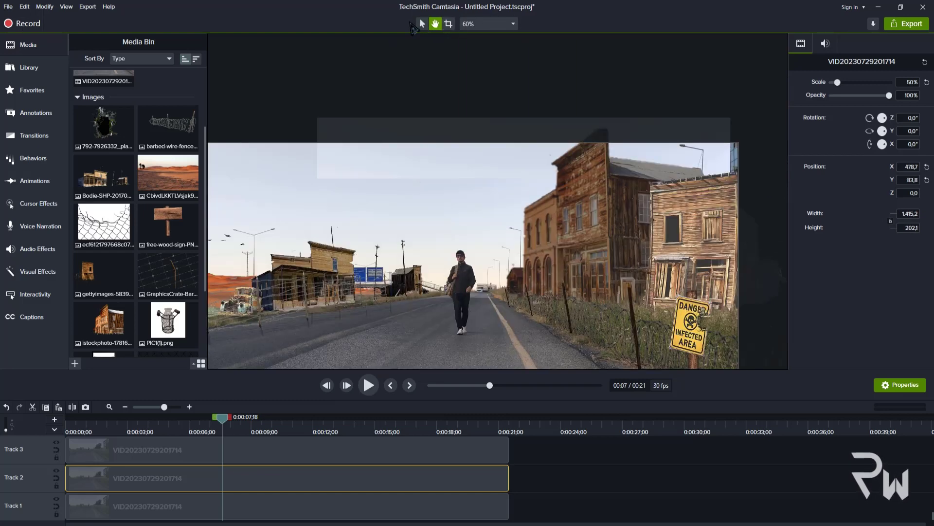
left_click(422, 23)
left_click(448, 24)
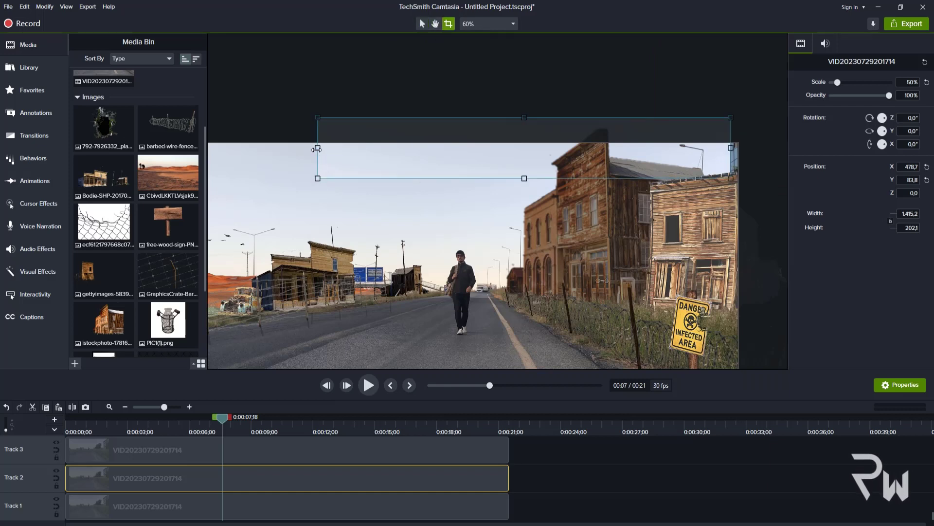
left_click_drag(317, 168, 595, 171)
- Extend the crop of the Track 2 road-footage sky strip outward past the frame edge to a width of 970.0
left_click(563, 439)
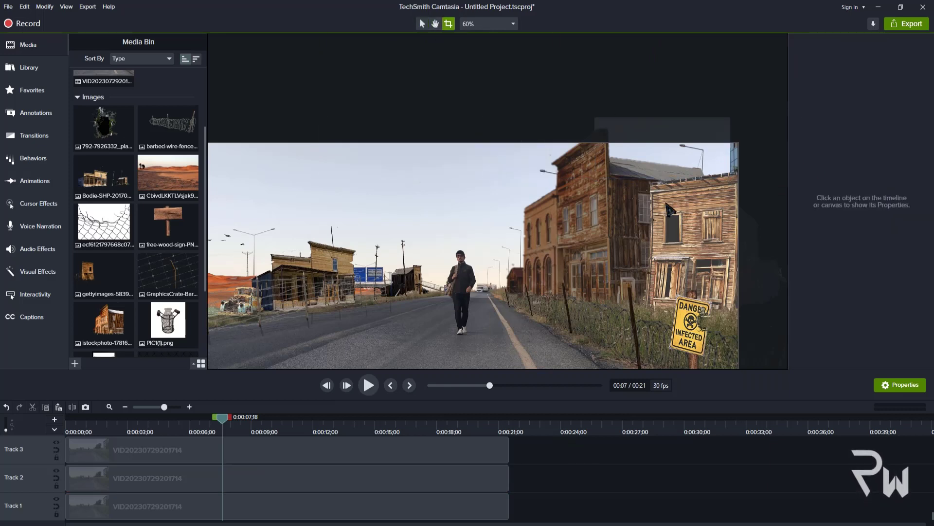
left_click(286, 455)
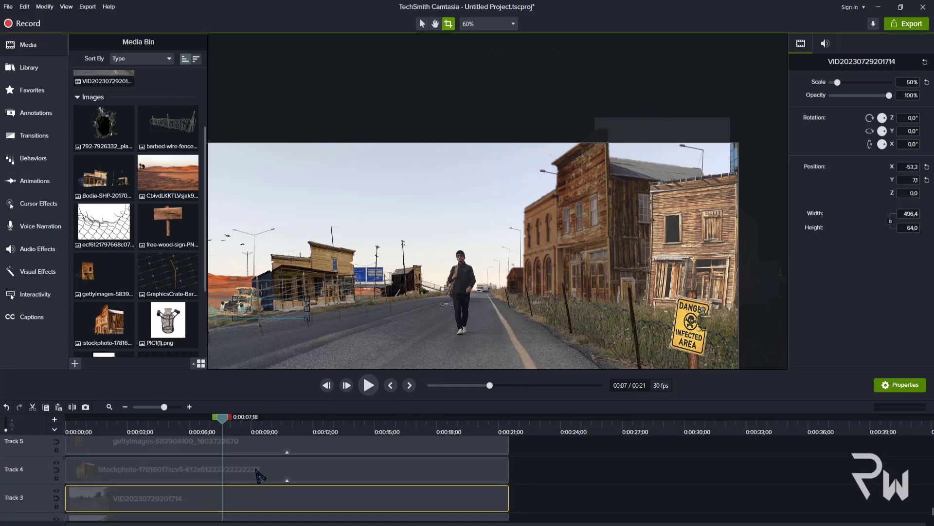
left_click(180, 483)
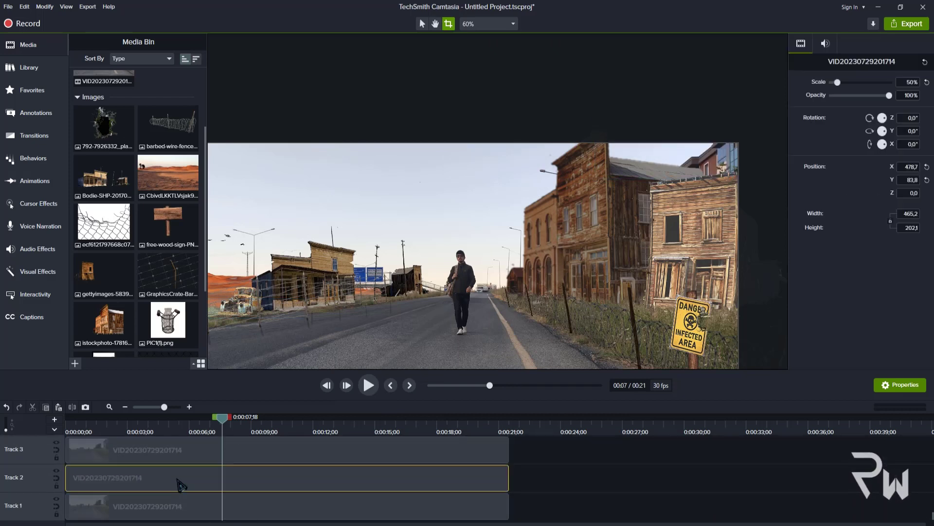
left_click(435, 22)
left_click_drag(524, 312, 457, 317)
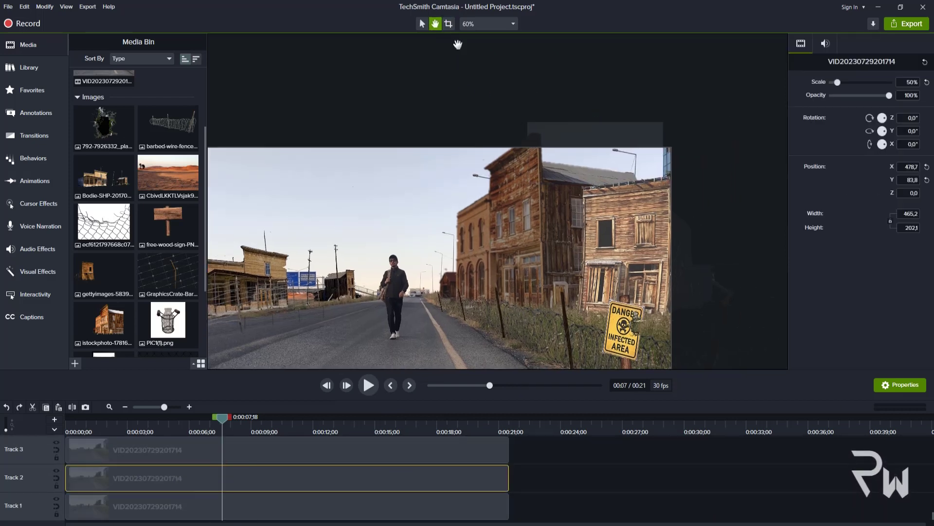
left_click(448, 23)
left_click_drag(663, 152, 811, 155)
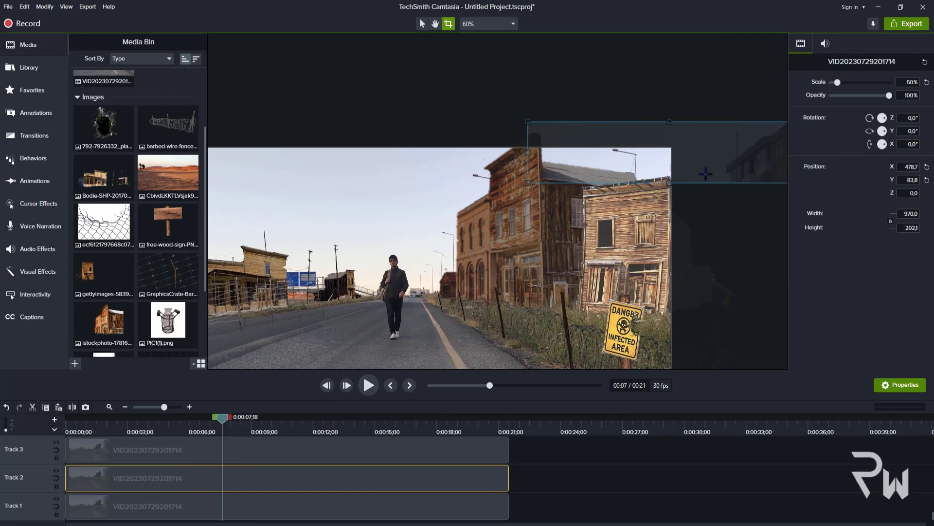
- Move the Track 2 sky strip to X 167.0, Y 0.0 so open sky covers the area above the wooden rooftops
left_click(706, 173)
left_click_drag(760, 139, 841, 148)
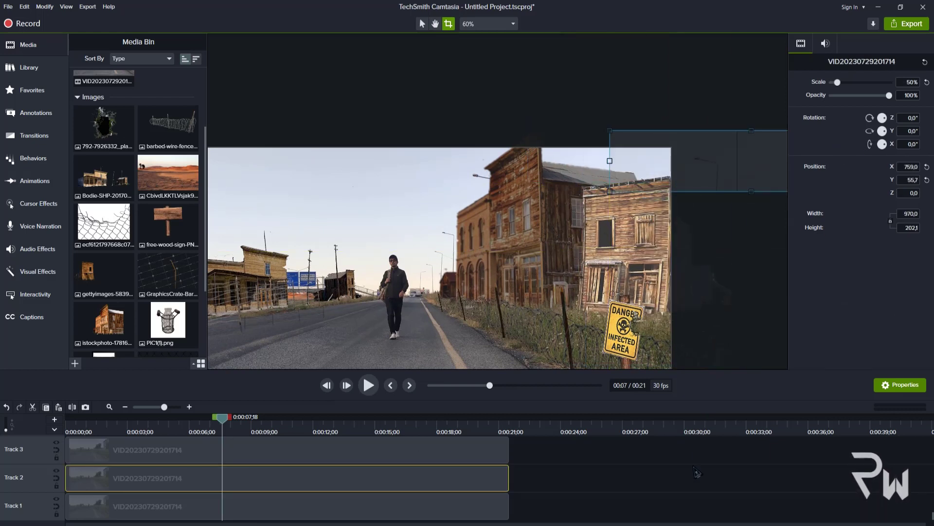
left_click(697, 471)
left_click_drag(776, 139, 663, 161)
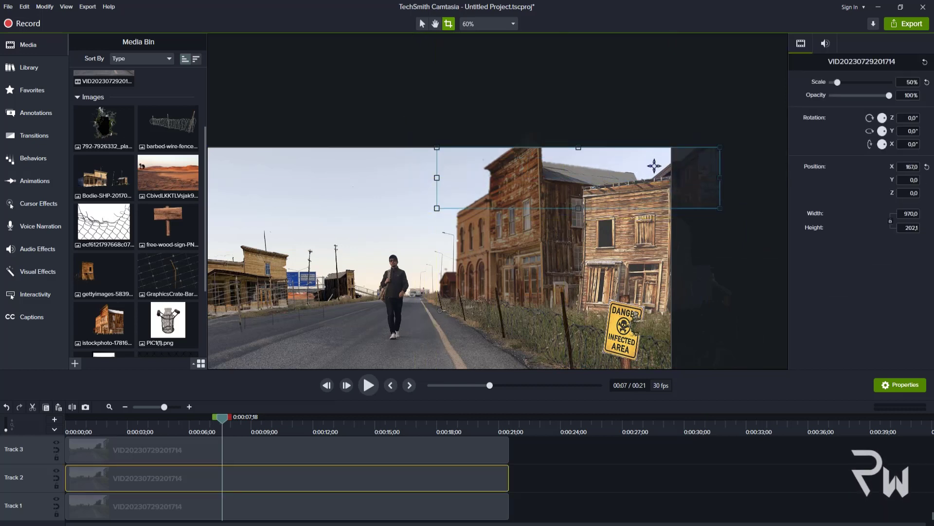
left_click(736, 498)
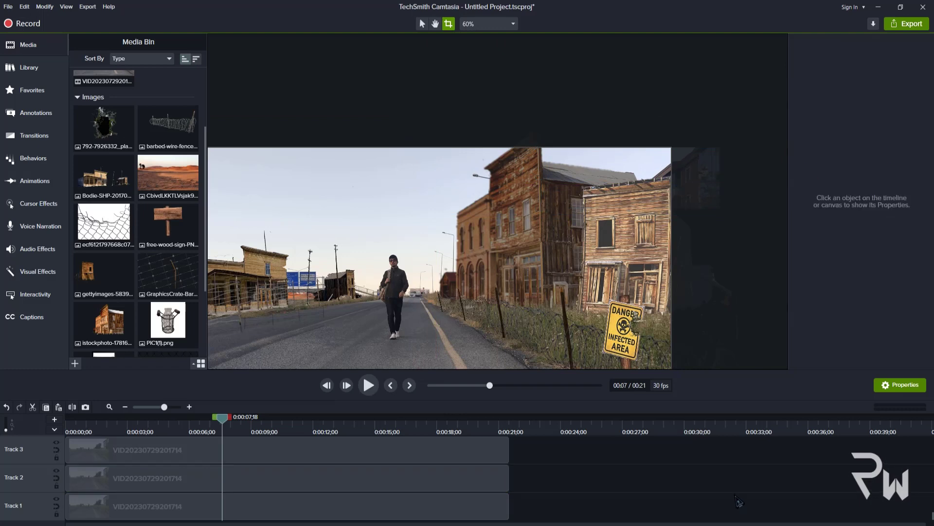
- Split all clips at 0:00:14;02 and delete the portions after that point on every track
left_click(436, 24)
left_click_drag(420, 172, 517, 130)
scroll(516, 194, "down", 1)
left_click_drag(512, 229, 500, 189)
key("ctrl+Home")
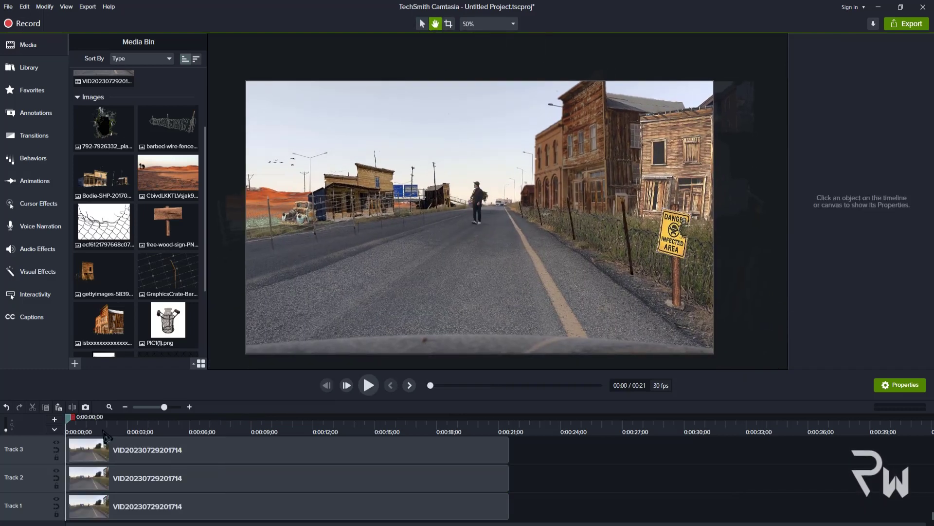
left_click_drag(66, 420, 368, 480)
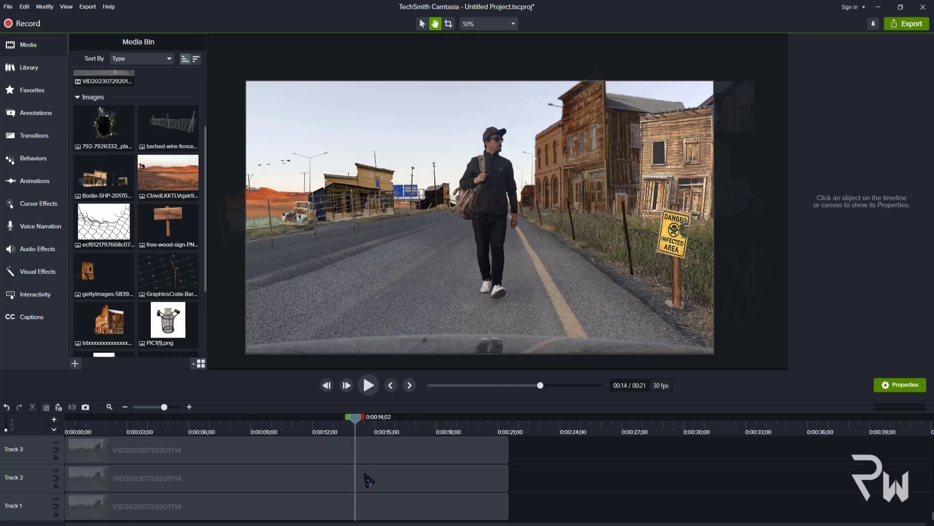
key("ctrl+a")
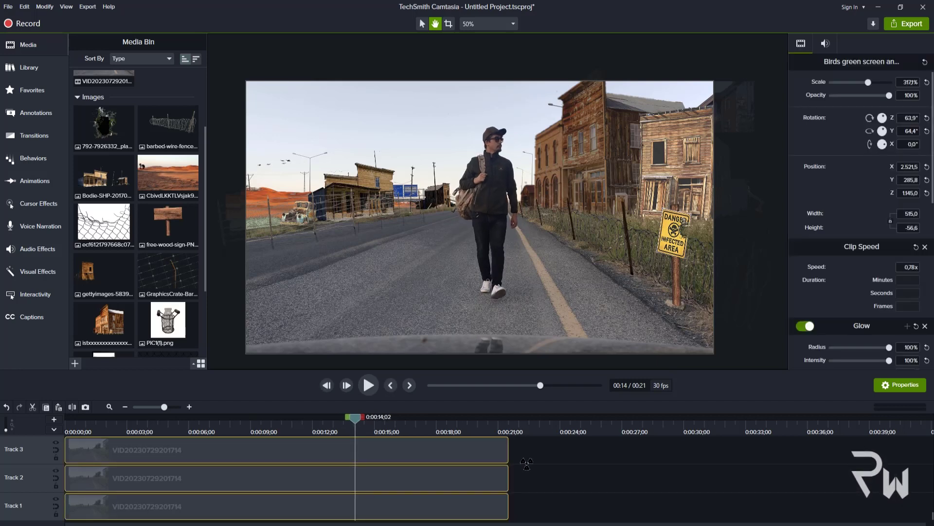
key("s")
scroll(525, 460, "up", 10)
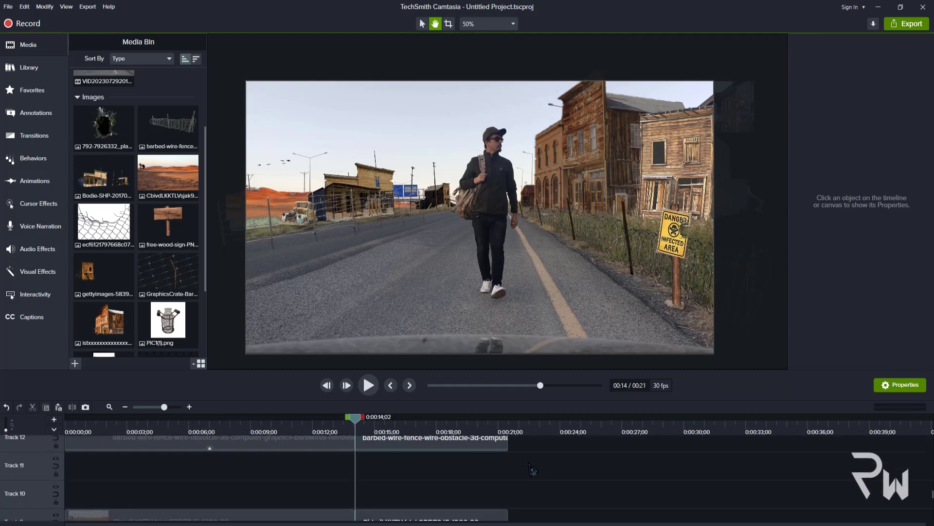
left_click_drag(521, 449, 357, 516)
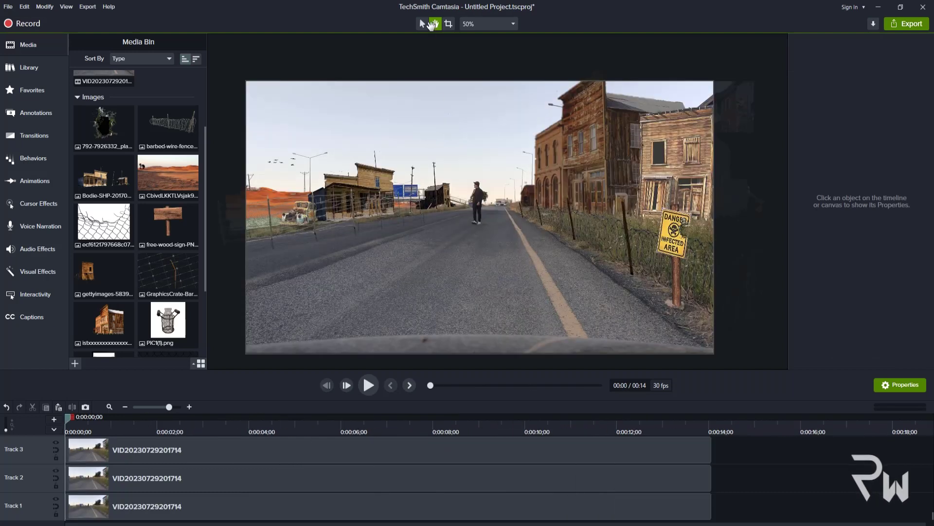
key("ctrl+a")
left_click(422, 24)
right_click(386, 452)
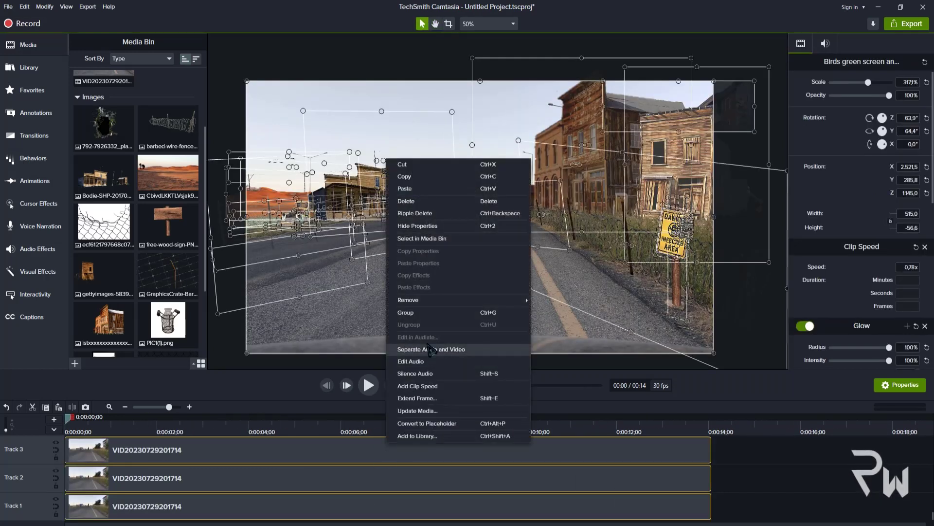
left_click(752, 471)
key("ctrl+a")
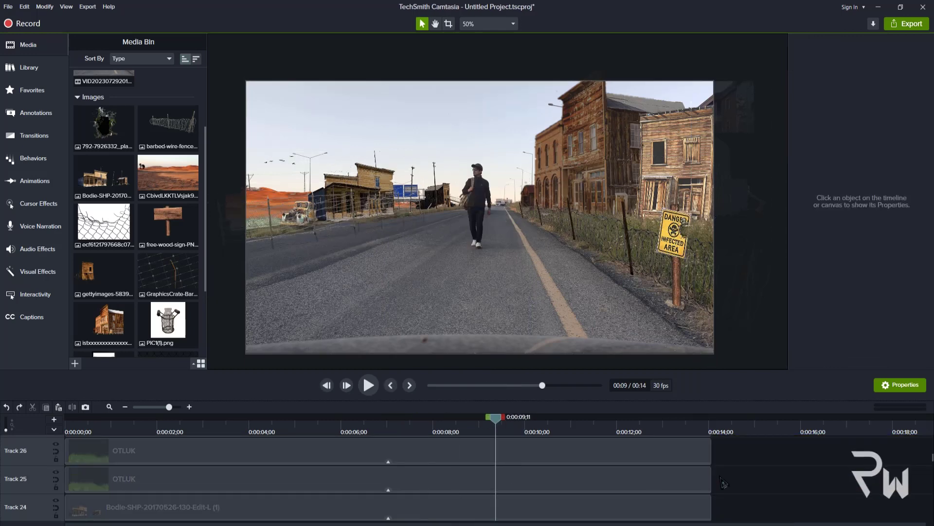
scroll(725, 485, "down", 5)
scroll(725, 478, "down", 7)
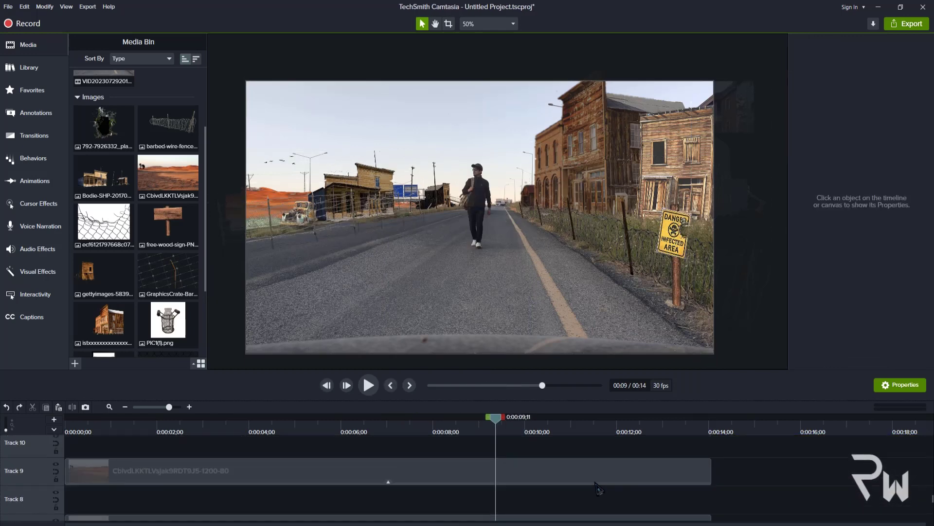
- Add a Color LUT visual effect to all clips on the timeline at once
key("ctrl+a")
right_click(446, 476)
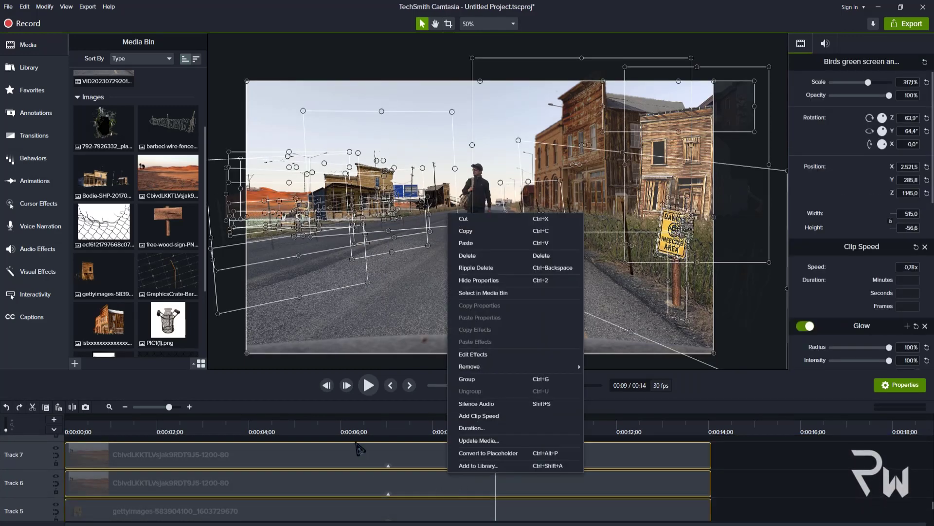
right_click(422, 231)
mouse_move(496, 380)
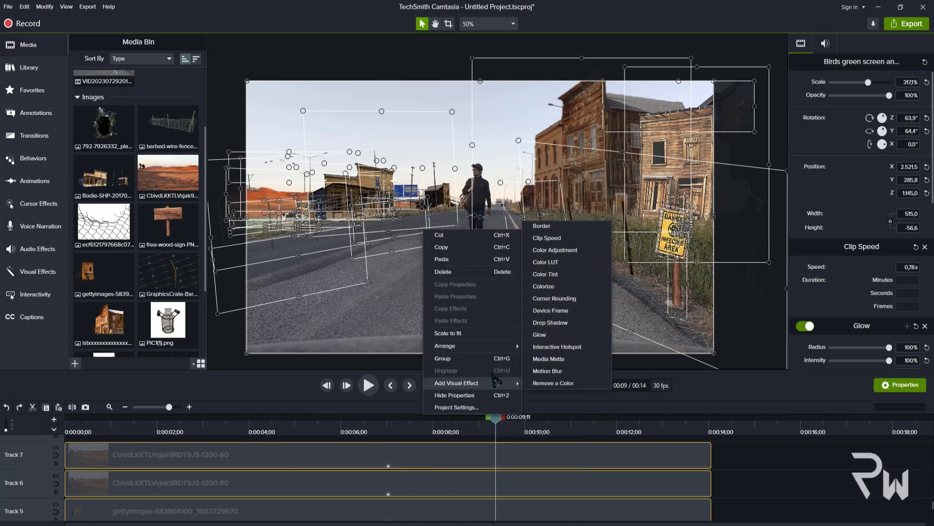
left_click(545, 262)
scroll(866, 344, "down", 10)
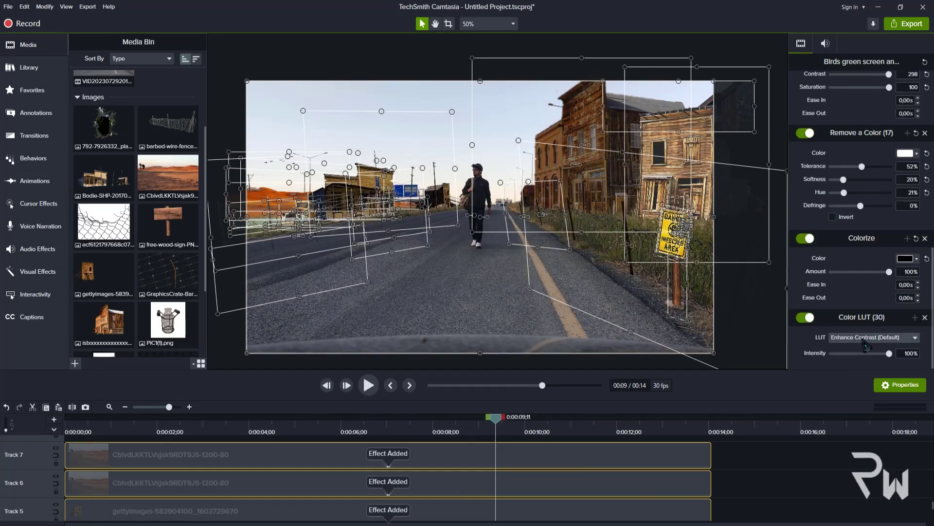
- Try the Drive and Hannibal LUTs on all clips
left_click(865, 339)
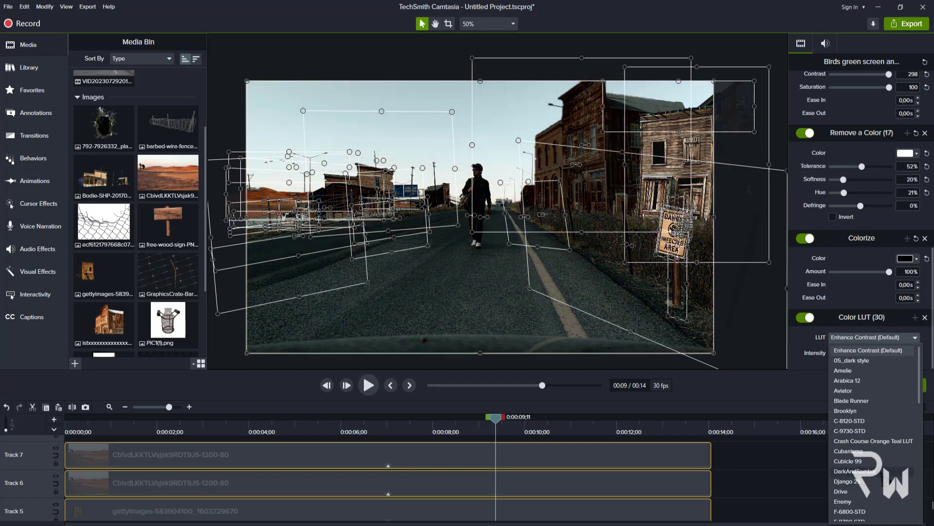
left_click(841, 491)
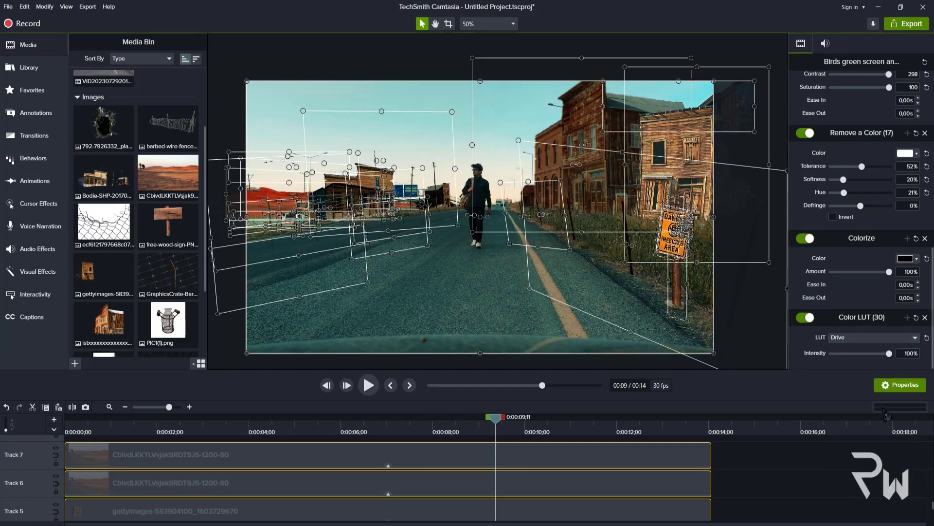
left_click(864, 337)
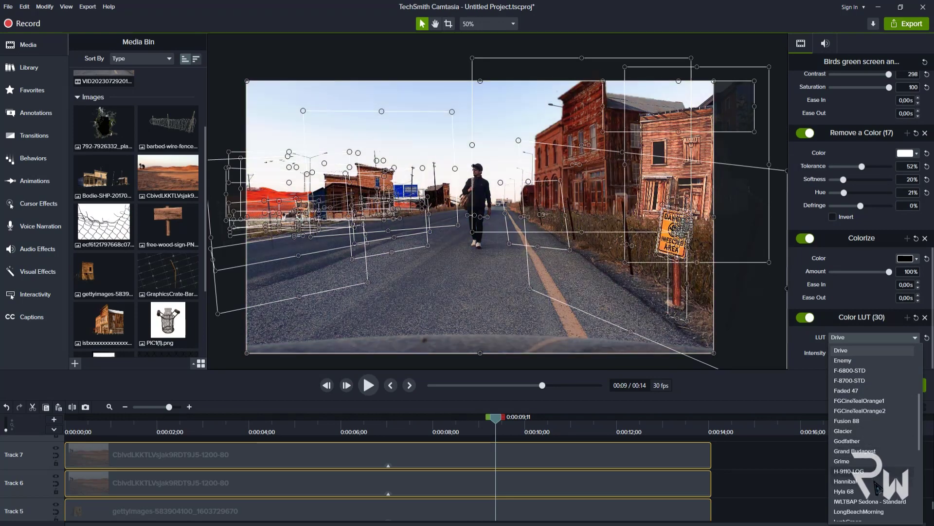
left_click(844, 481)
- Set the Color LUT of all clips to Thriller and deselect them
left_click(846, 341)
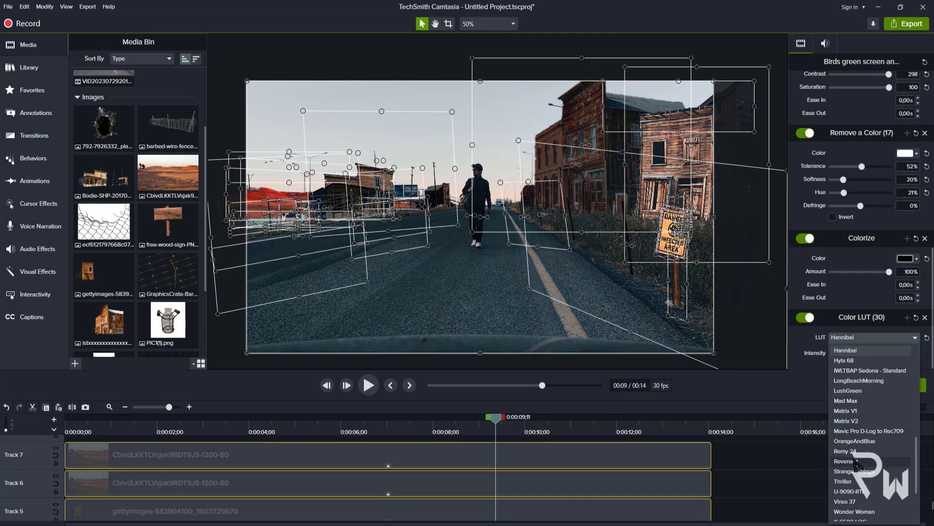
left_click(843, 480)
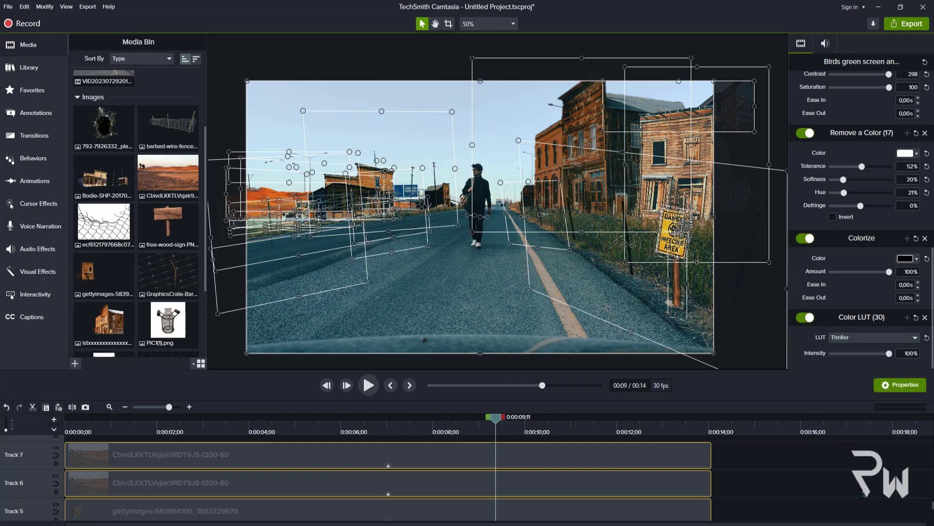
left_click(755, 460)
- Set the near wooden building's brightness to -17, contrast to -70 and saturation to -5, and the taller building's to -20, -65 and 44
left_click(697, 190)
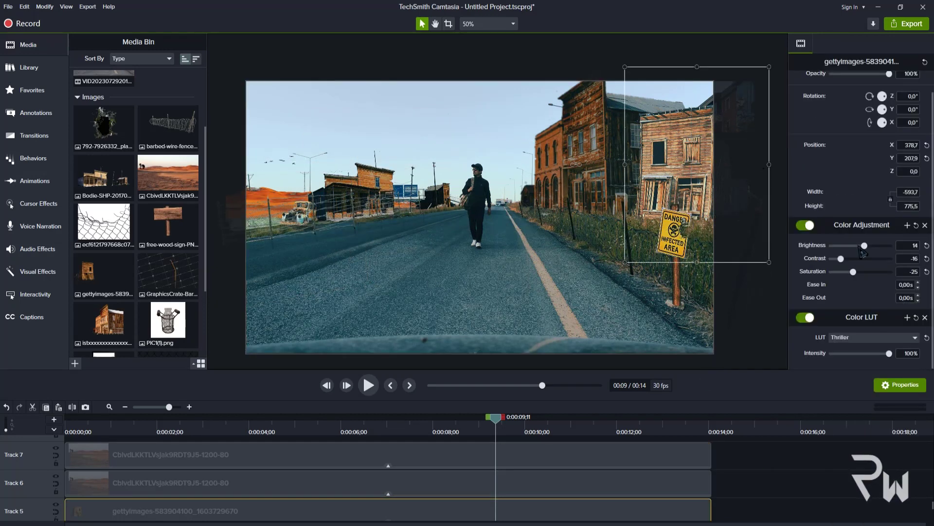
left_click_drag(862, 246, 839, 265)
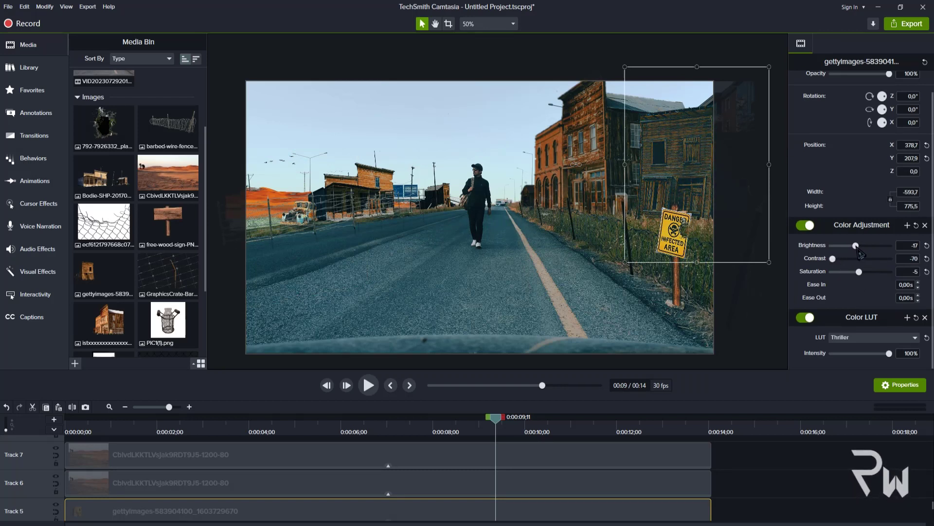
left_click(598, 123)
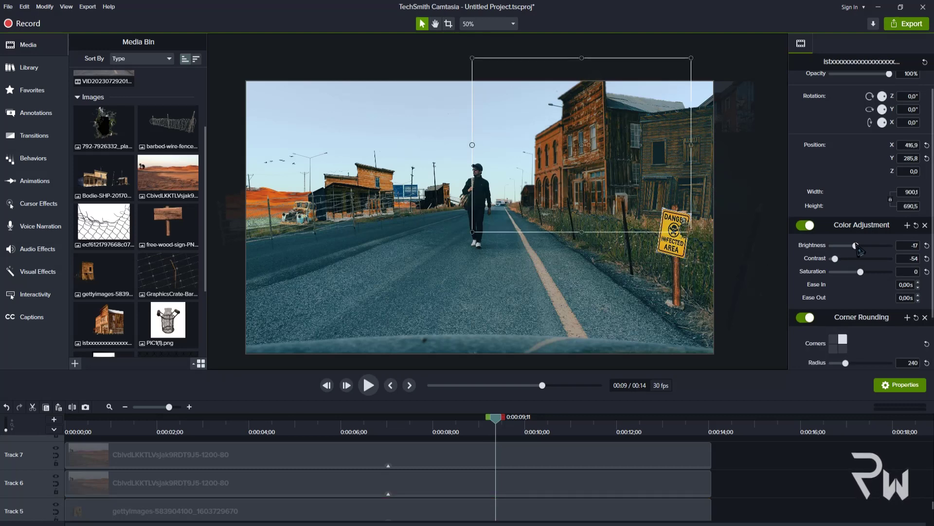
left_click_drag(858, 248, 835, 260)
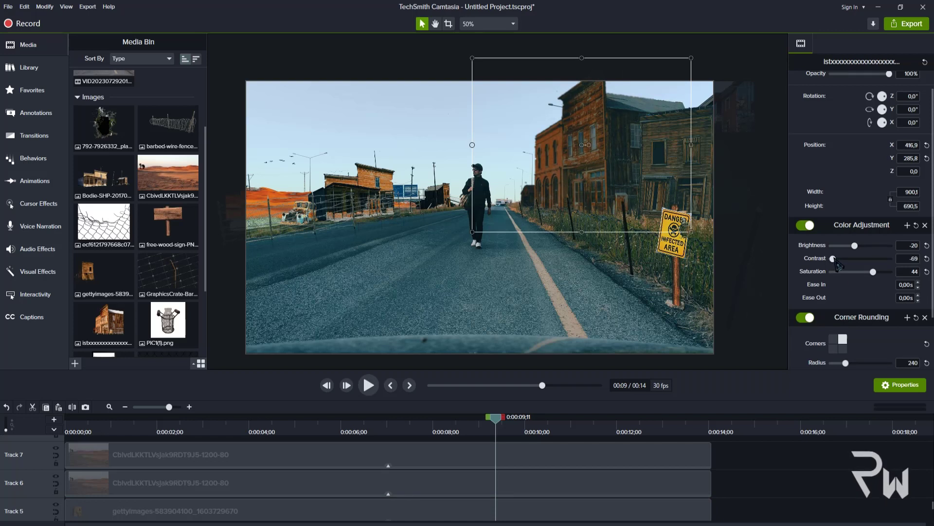
- Add a Glow effect to the taller building and to the near wooden building, setting the near one's glow intensity to 77%
right_click(586, 144)
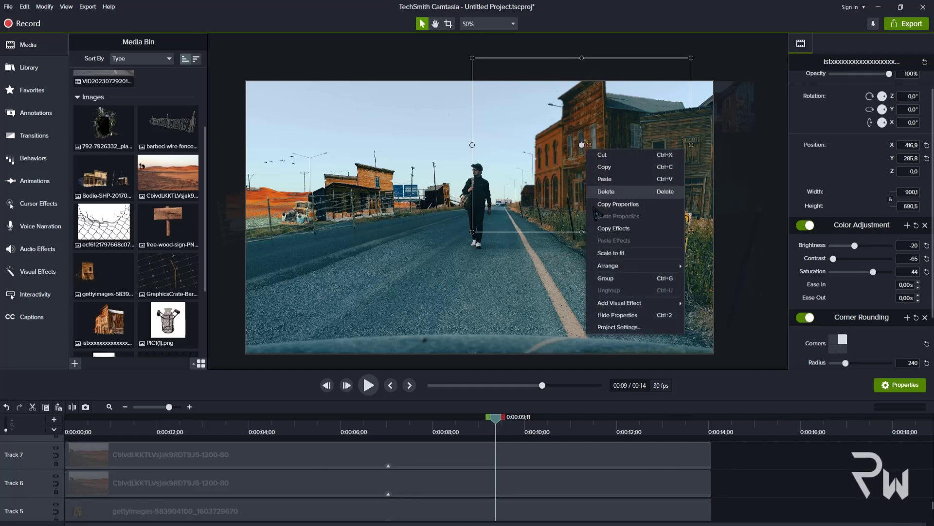
left_click(809, 304)
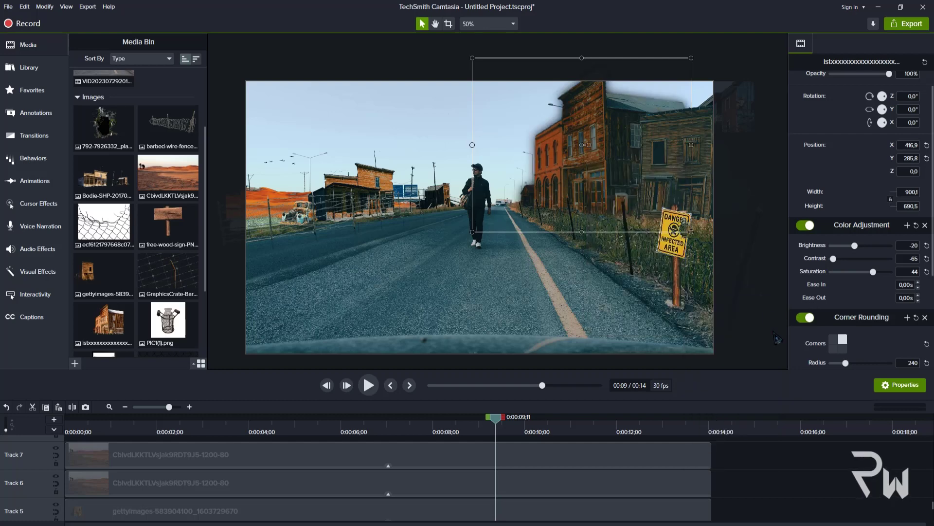
left_click(711, 162)
right_click(630, 165)
mouse_move(654, 320)
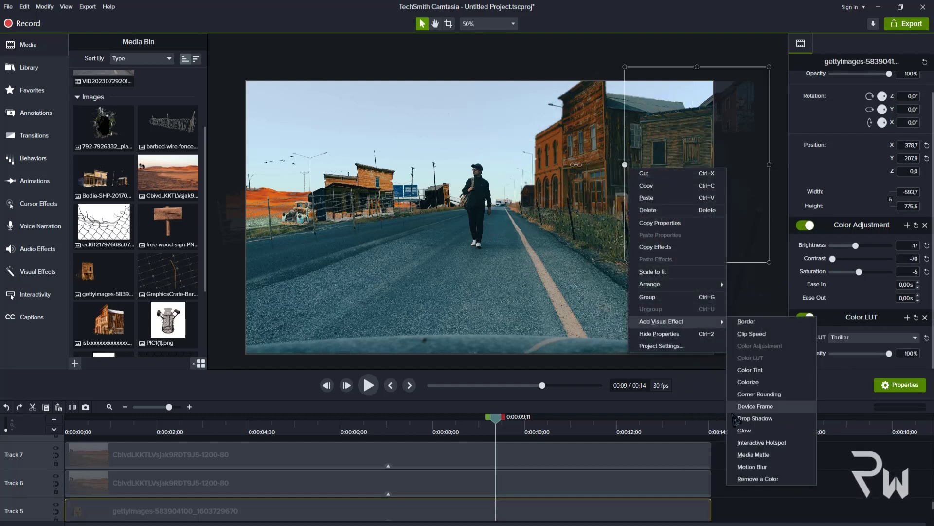
left_click(764, 417)
left_click_drag(866, 327, 879, 328)
- Play the opening second of the graded composite from the start and inspect the distant wooden building and barbed-wire fence up close
left_click_drag(292, 423, 52, 427)
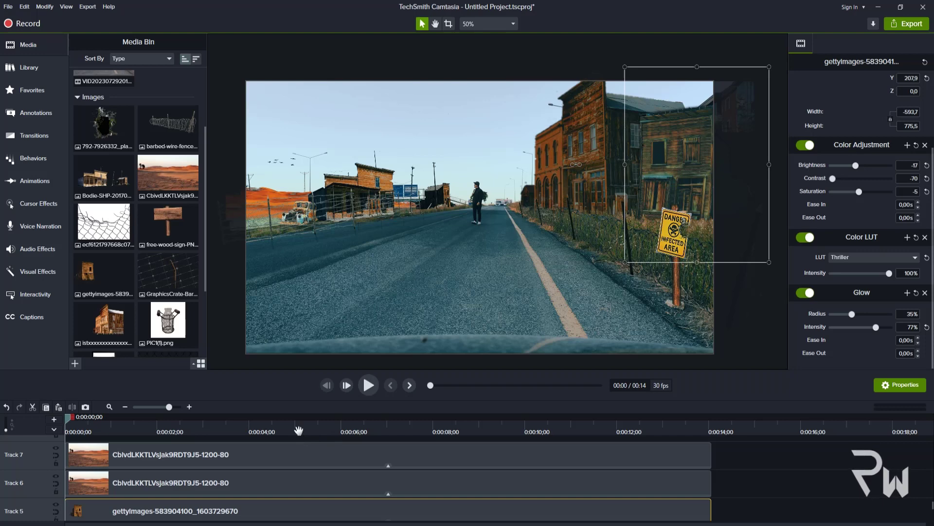
key("space")
key("space")
scroll(329, 191, "up", 3)
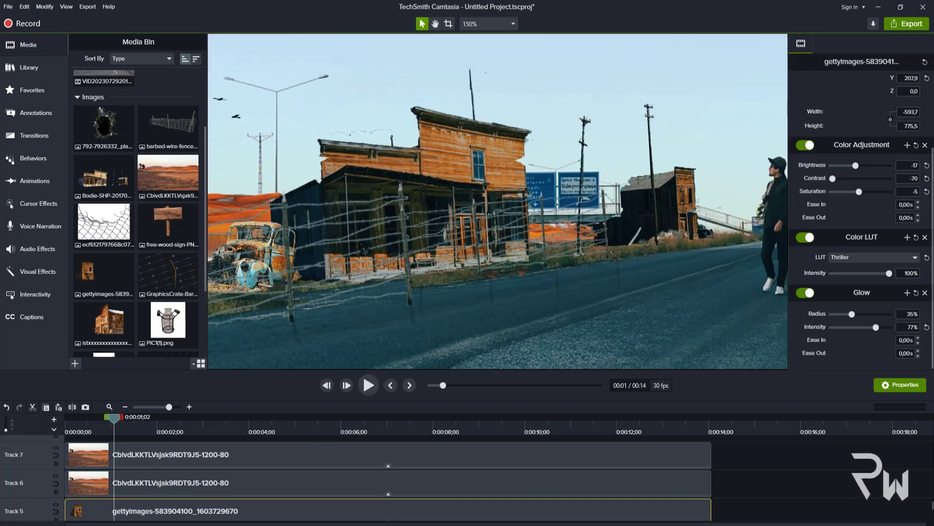